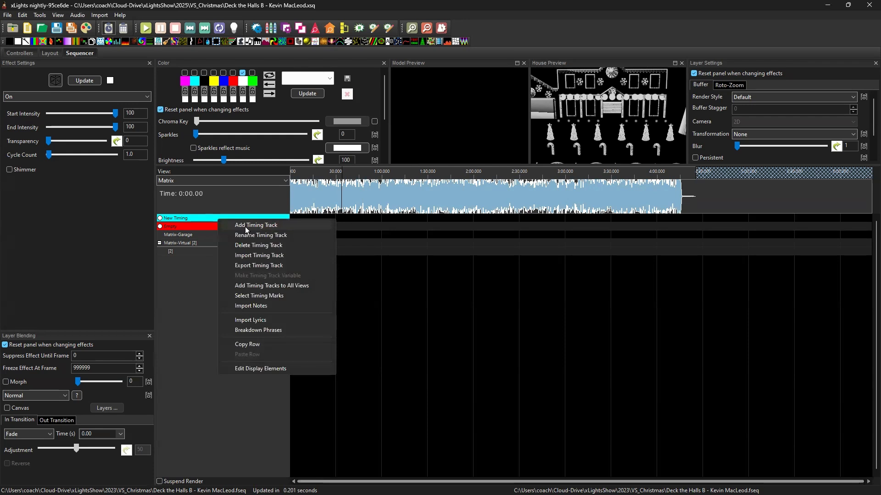
Add a Metronome timing track with a 2000 ms interval
click(232, 230)
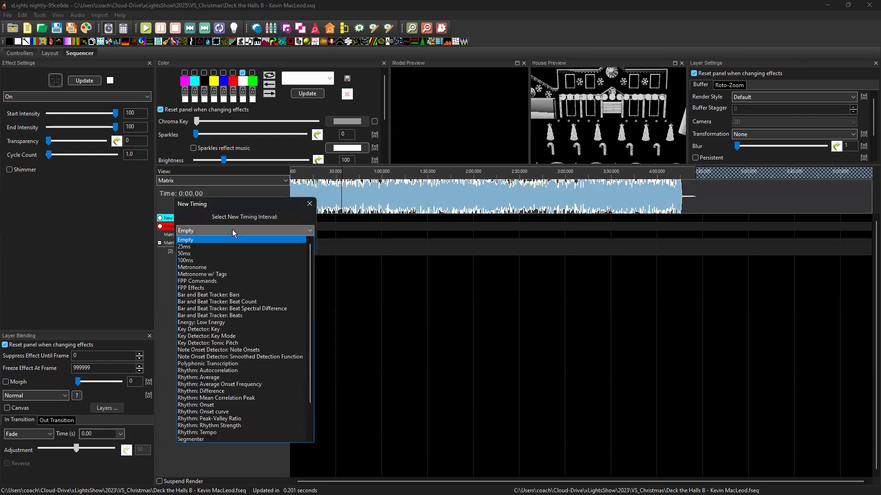
click(201, 268)
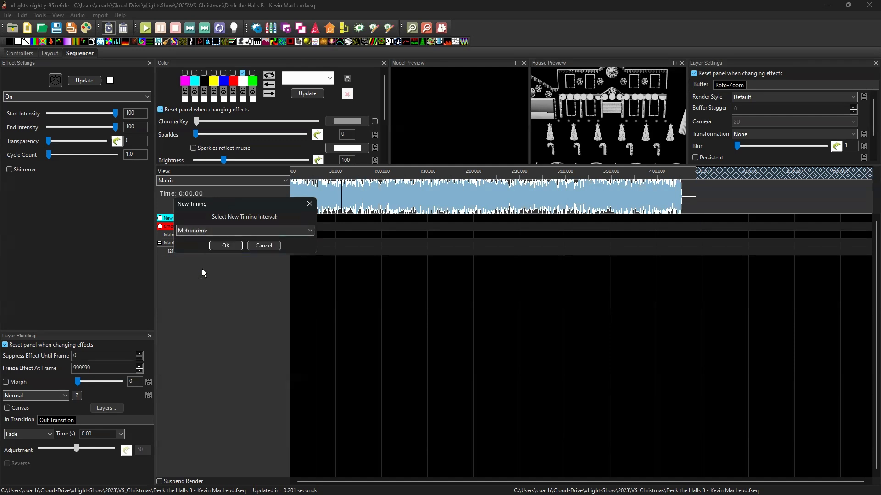
click(225, 245)
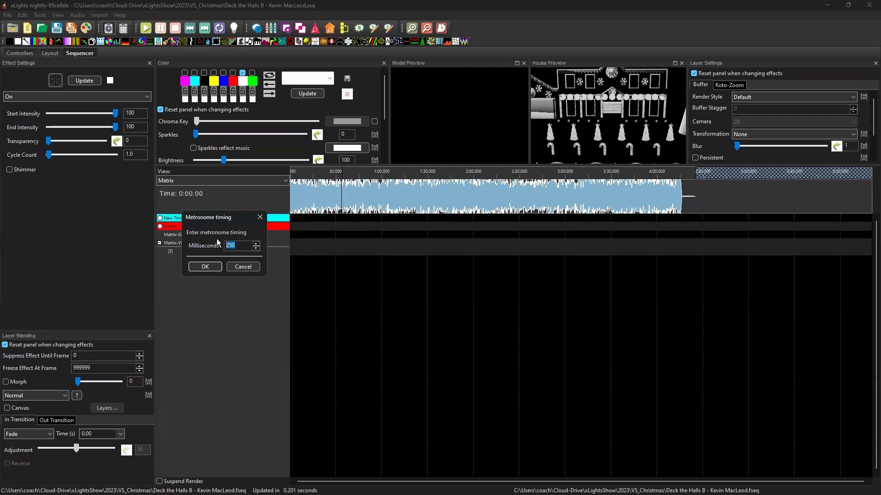
text(2000)
click(210, 267)
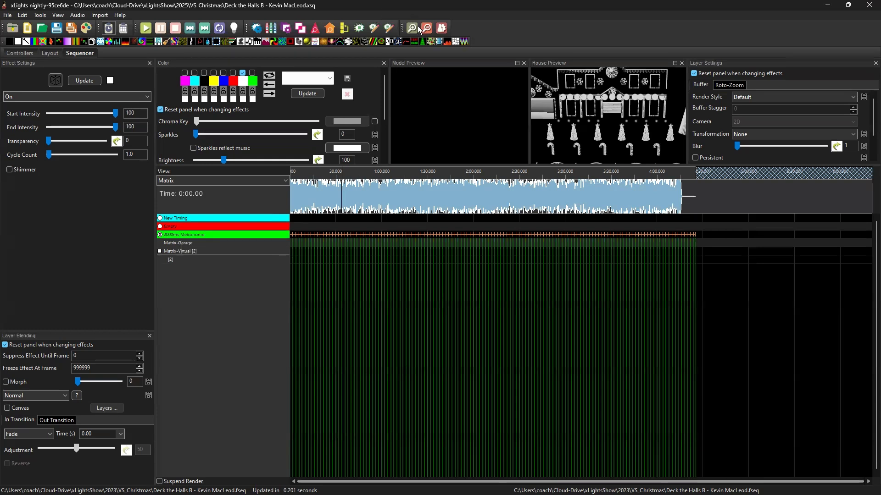
click(412, 28)
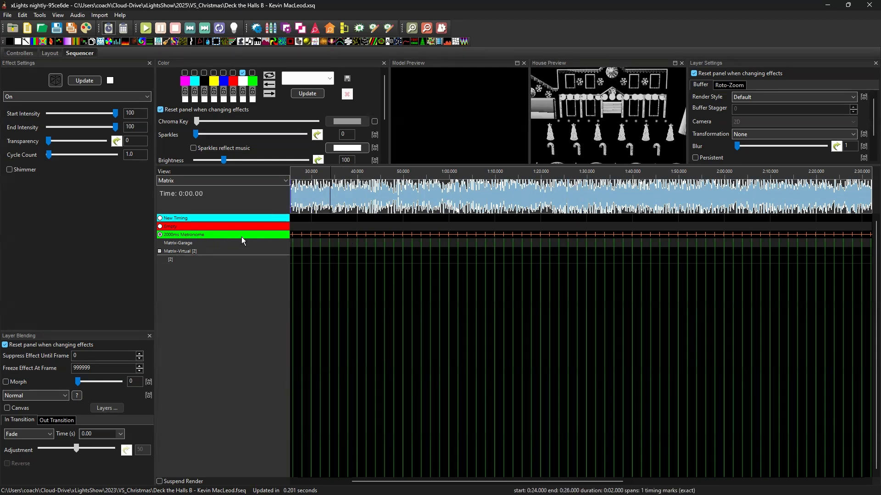
Delete the red timing track located between the New Timing and 2000ms Metronome tracks
right_click(216, 235)
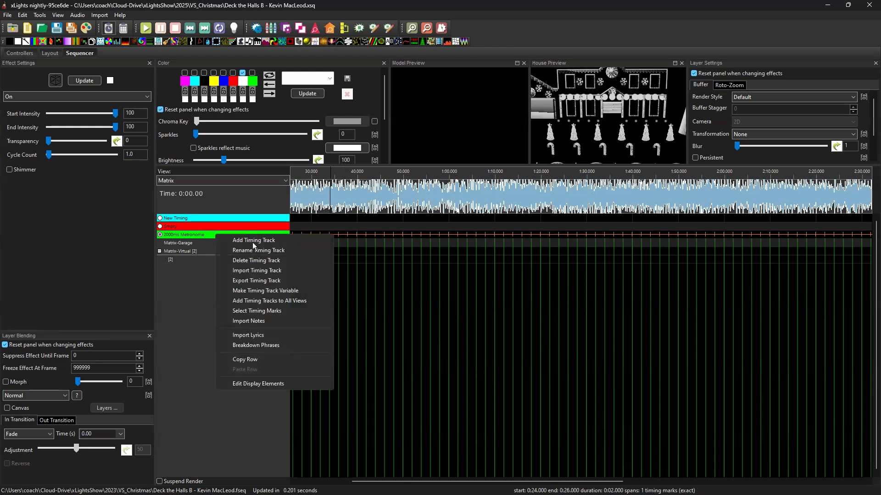
right_click(217, 226)
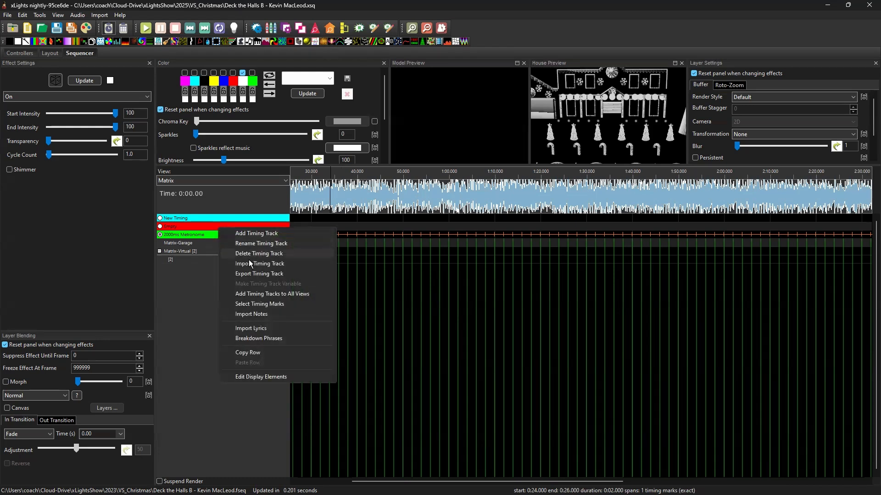
click(270, 253)
click(460, 248)
Delete the 2000ms Metronome timing track
right_click(235, 228)
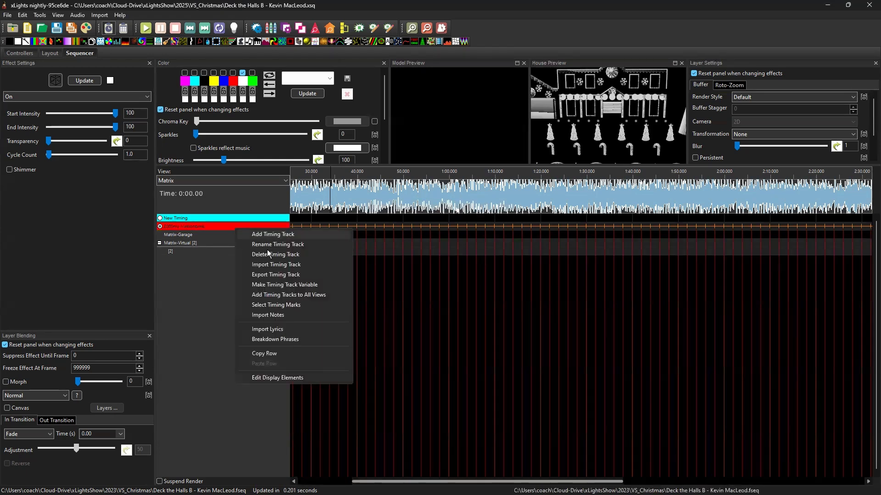
click(257, 254)
click(460, 250)
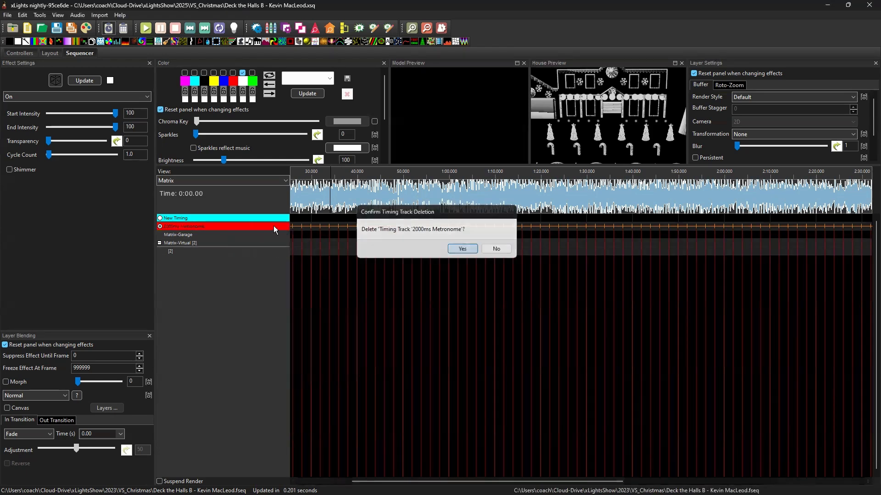
Add a Metronome w/ Tags timing track with 2000 ms timing and a repeating tag count of 4
right_click(254, 219)
click(279, 222)
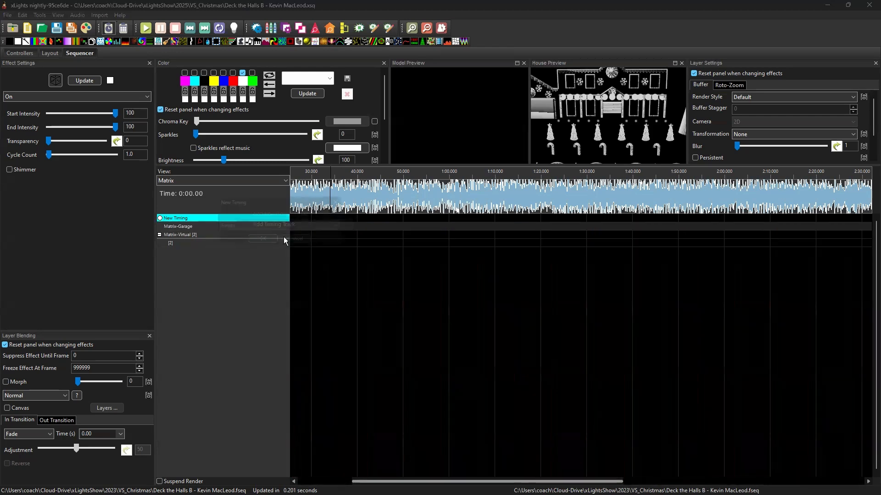
click(326, 229)
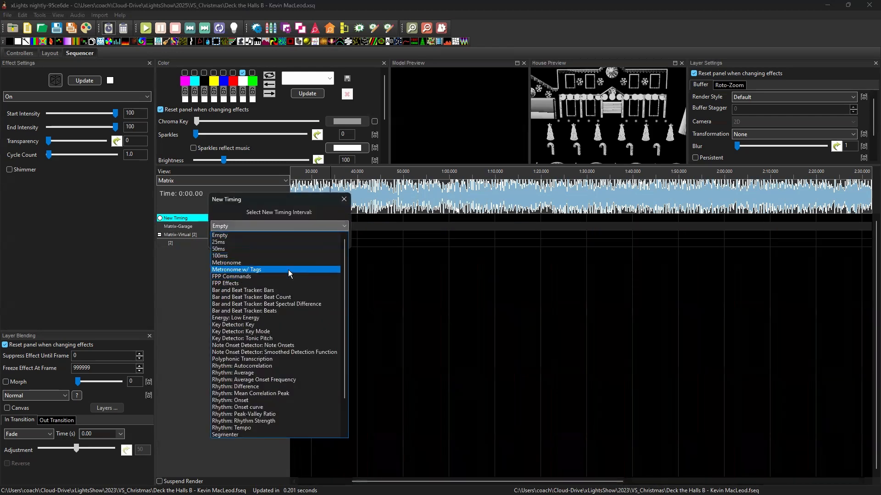
click(288, 269)
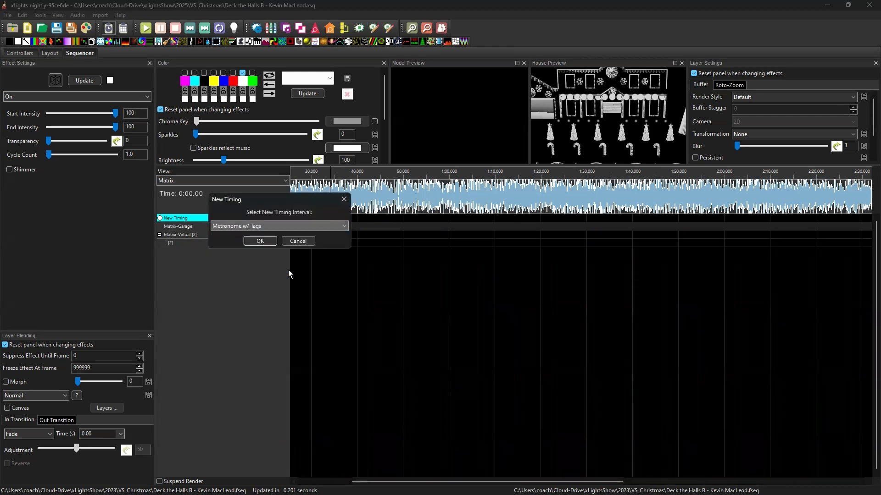
click(264, 242)
text(2000)
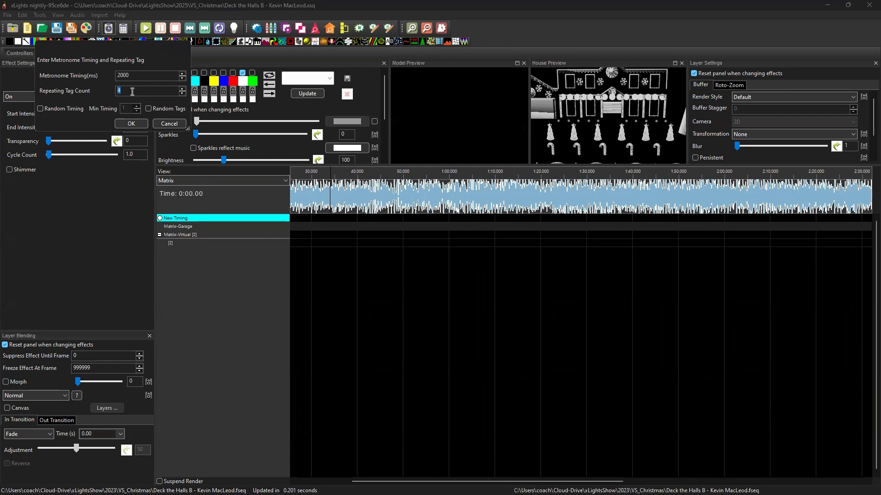
click(133, 126)
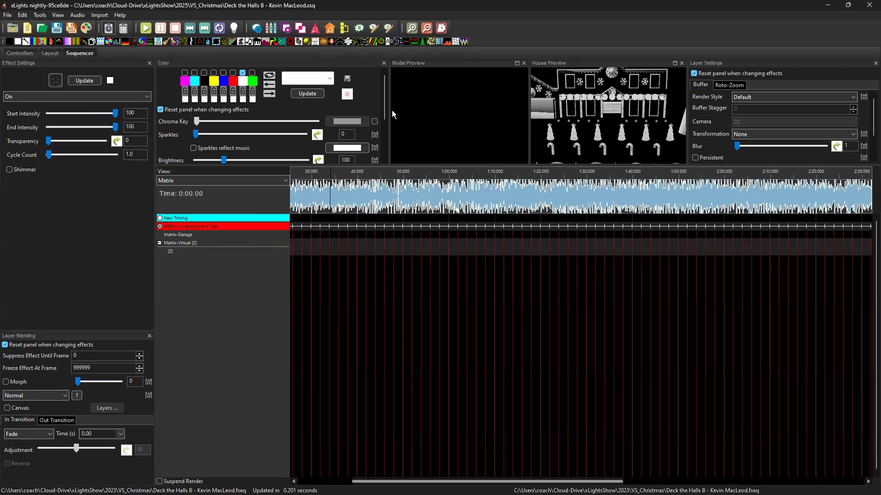
click(412, 28)
click(412, 28)
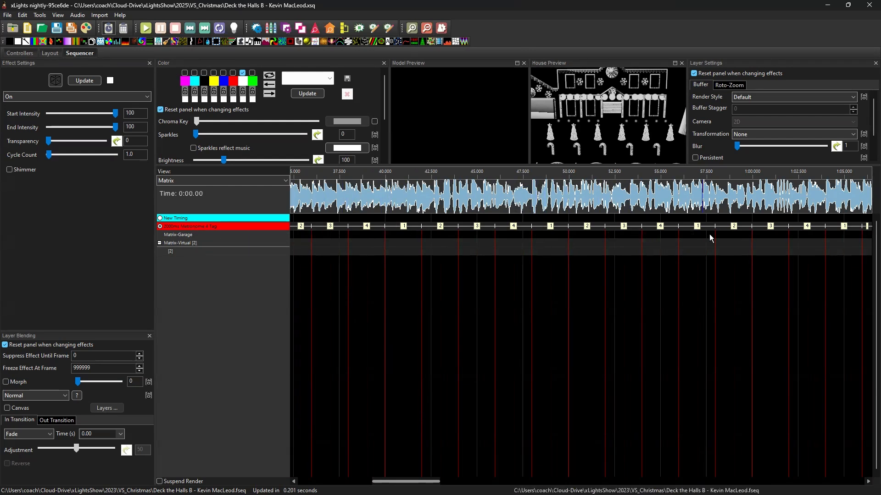
Add another Metronome w/ Tags timing track with 1000 ms timing, a tag count of 4 and Random Tags enabled
right_click(256, 227)
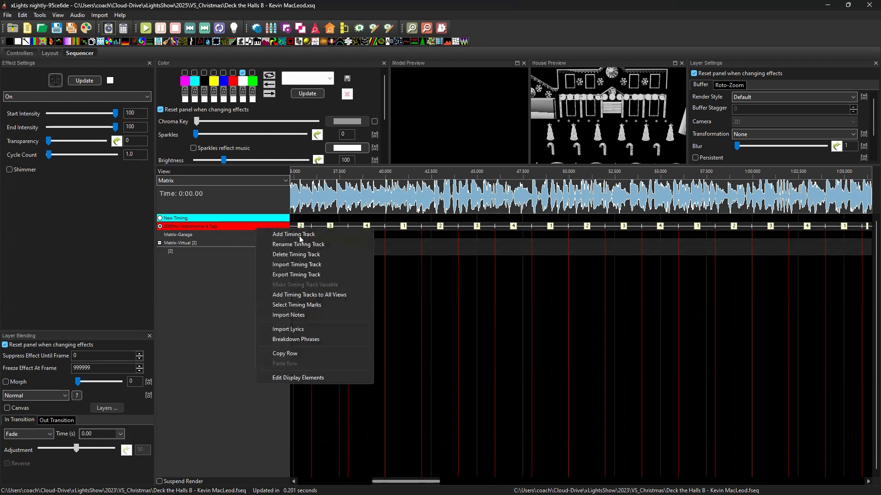
click(300, 236)
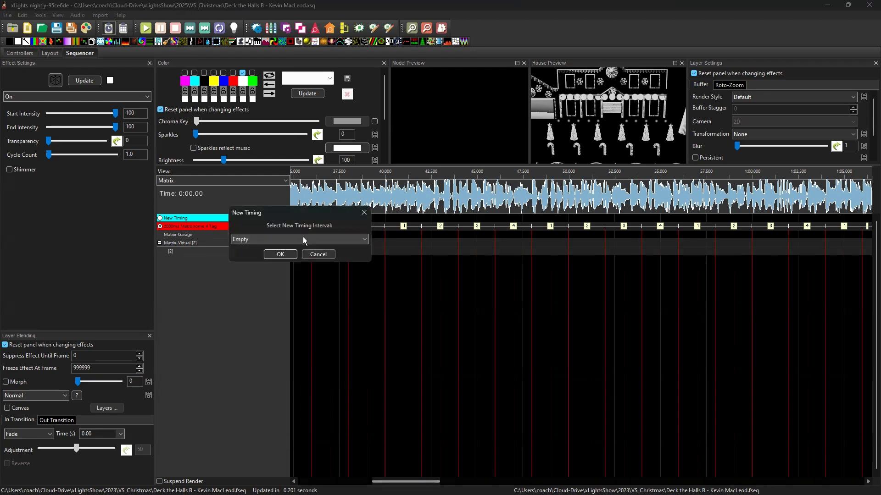
click(290, 242)
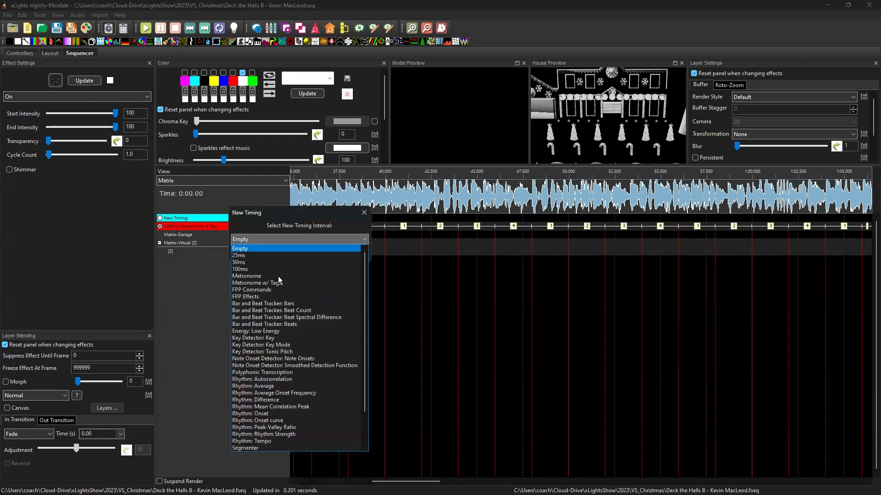
click(277, 280)
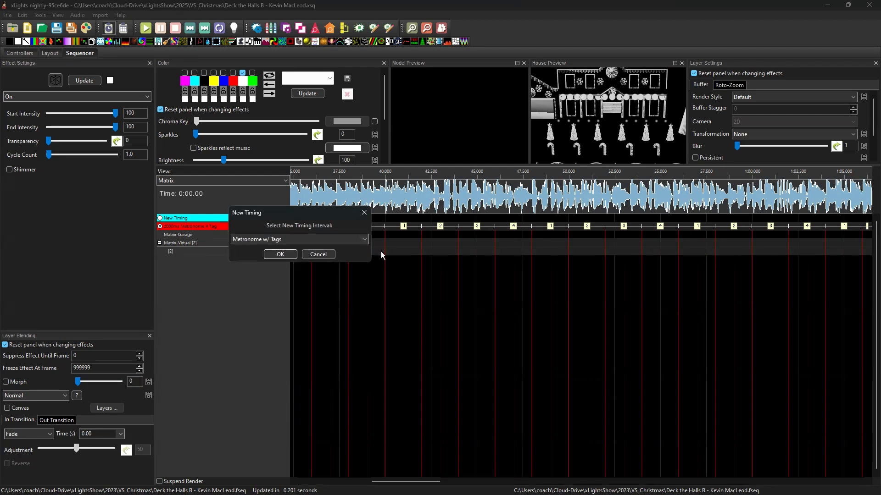
click(284, 254)
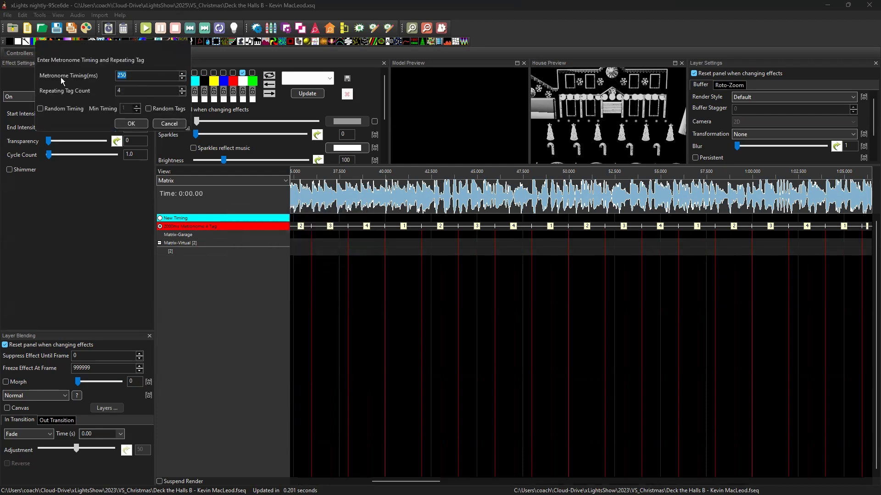
text(1000)
click(148, 108)
click(131, 125)
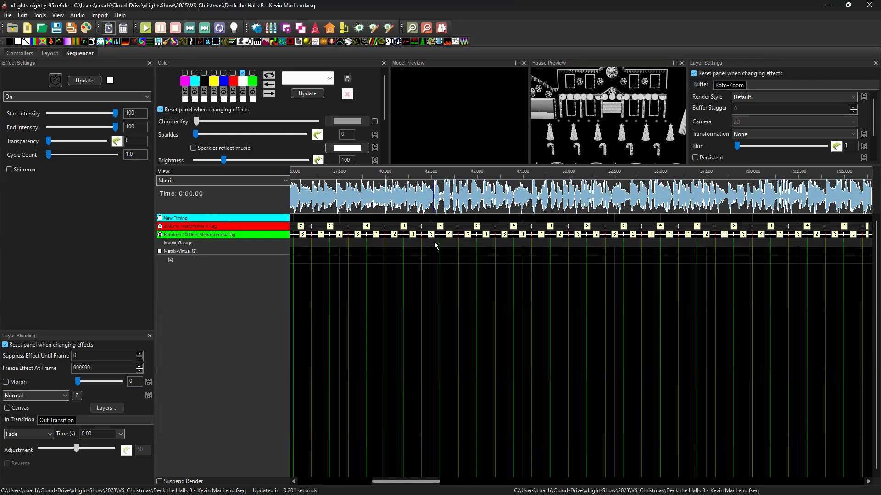
Delete both tagged metronome timing tracks, the random 1000 ms one and the 2000 ms one
right_click(247, 235)
click(289, 260)
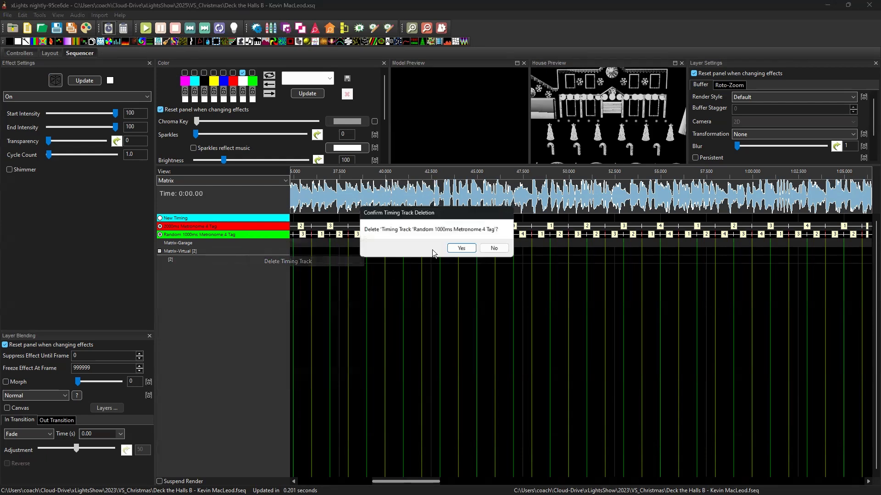
click(474, 252)
right_click(245, 228)
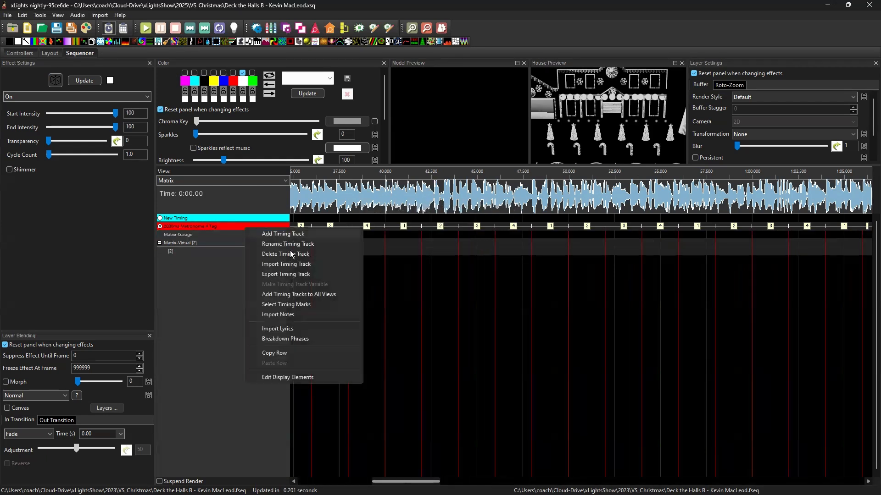
click(292, 255)
key(Escape)
right_click(251, 218)
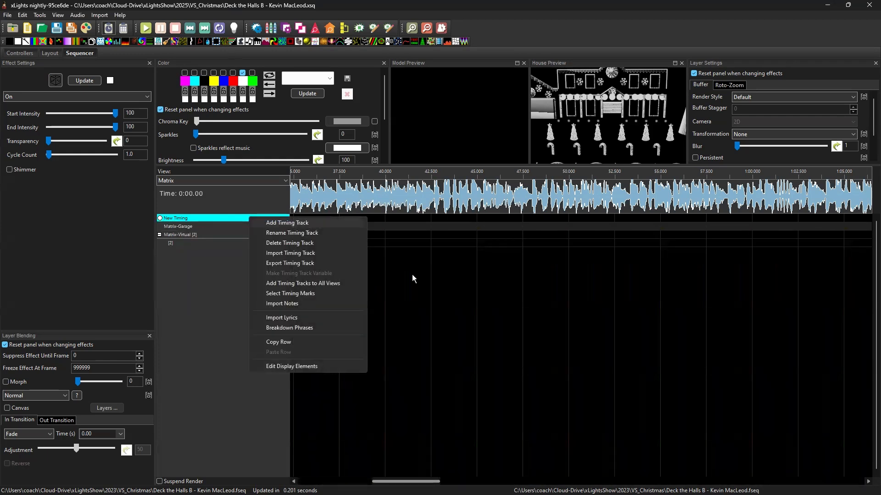
click(237, 216)
right_click(241, 219)
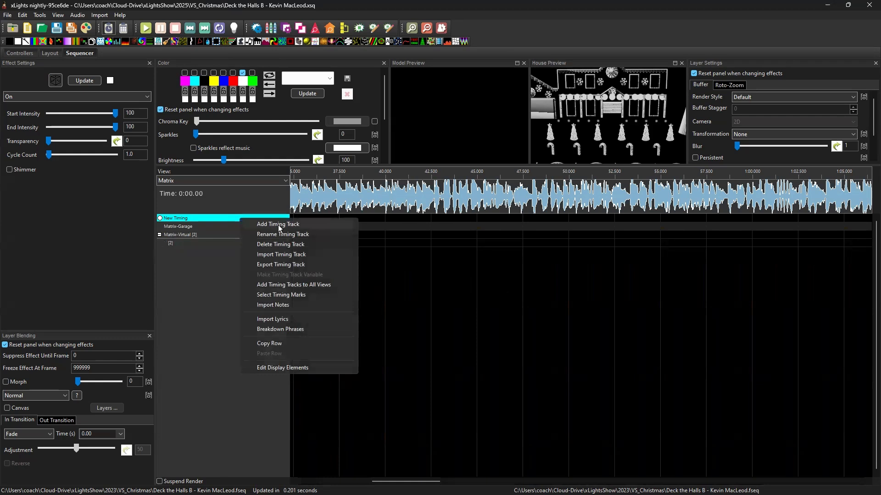
click(279, 225)
click(313, 230)
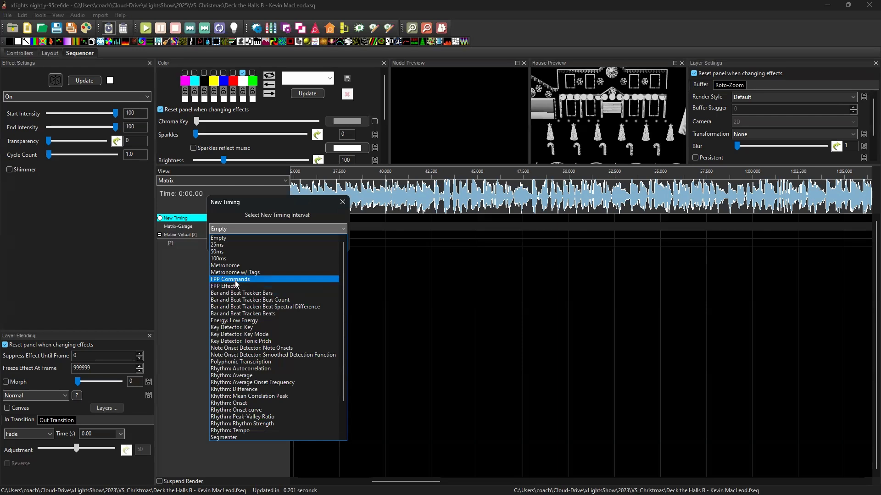
click(493, 288)
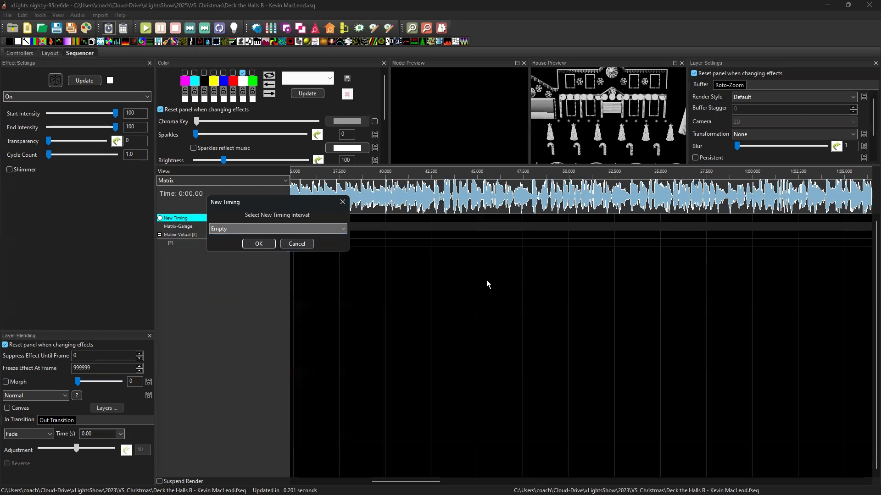
click(304, 246)
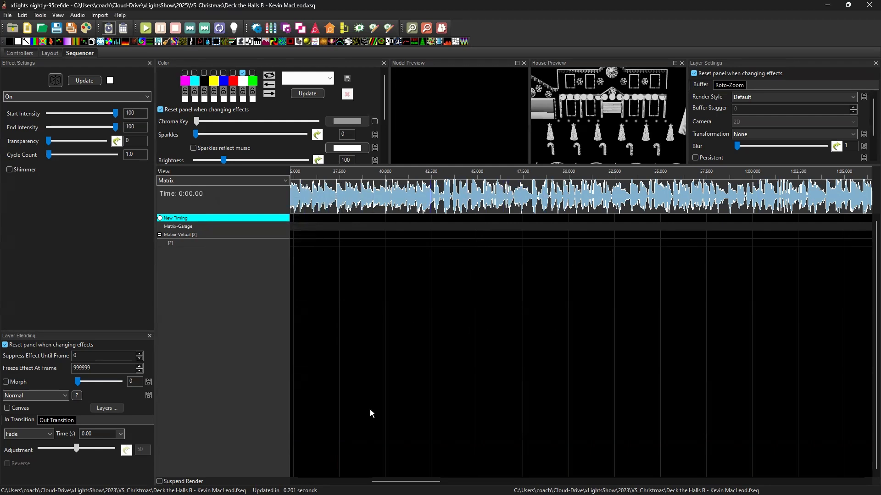
Rename the New Timing track to Sections
drag(429, 481, 302, 481)
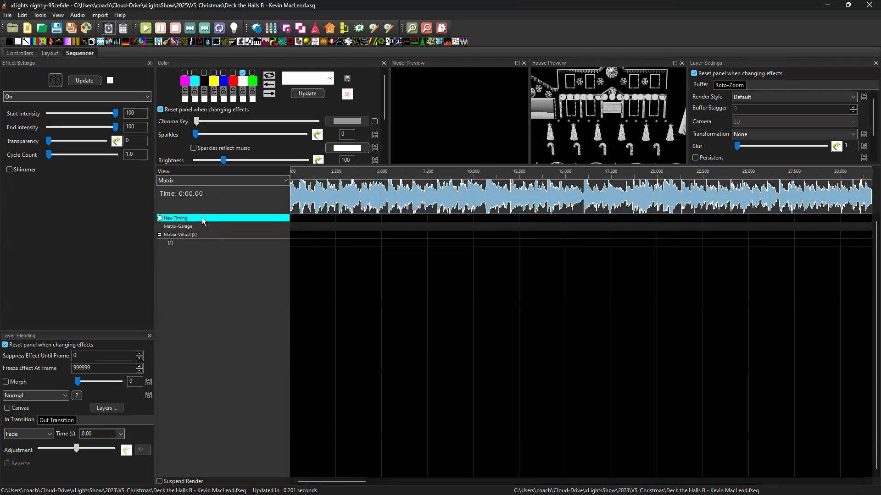
right_click(228, 218)
click(241, 234)
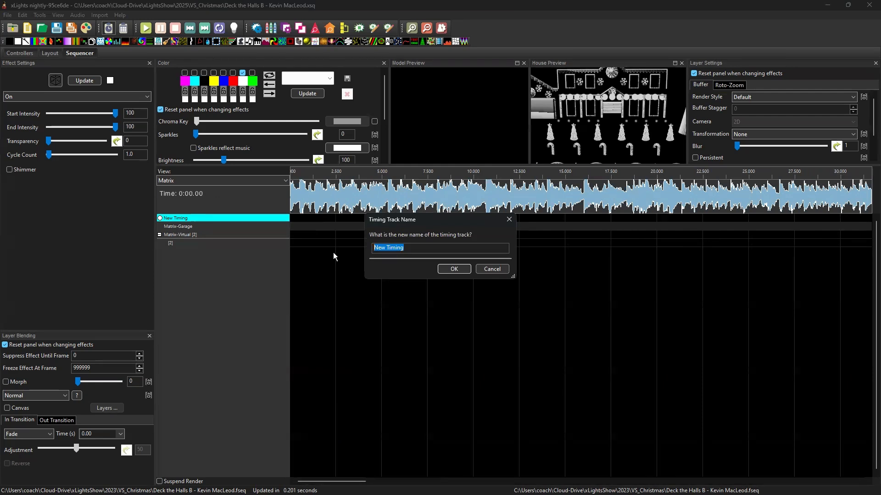
text(S)
text(tions)
click(454, 271)
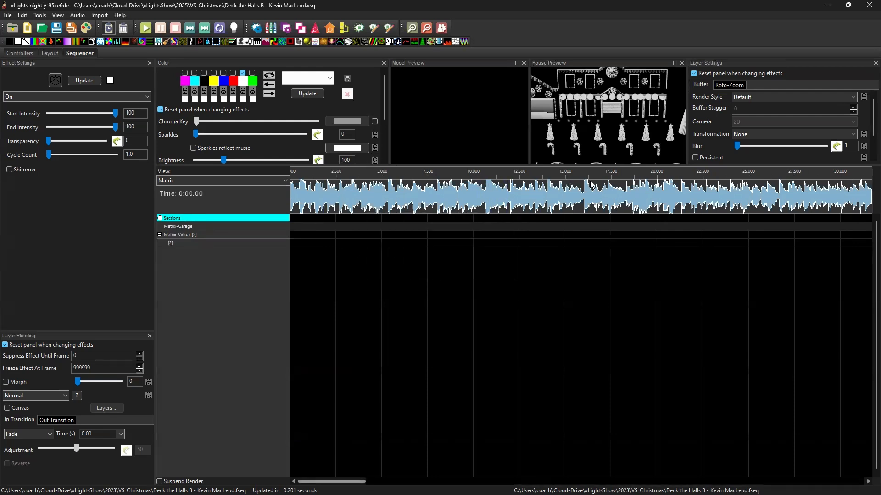
Activate the Sections timing track, add a timing mark at 20 seconds, and place the playhead at about 25.9 seconds
click(159, 218)
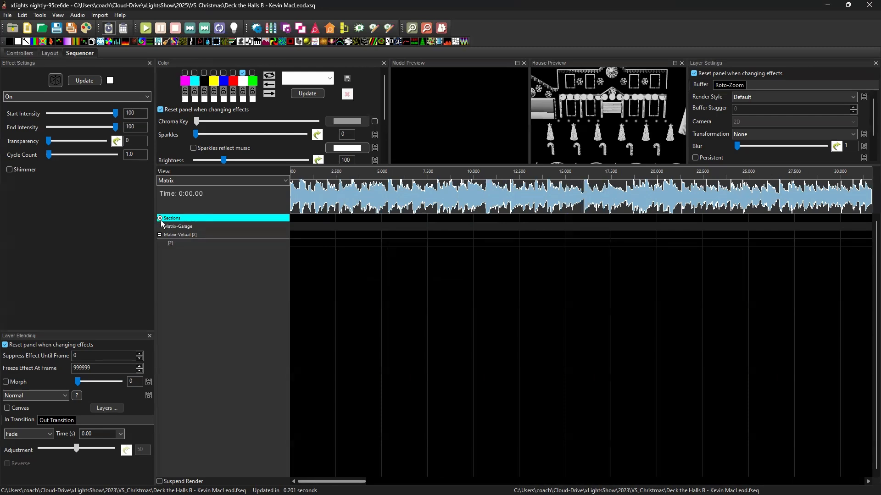
click(657, 193)
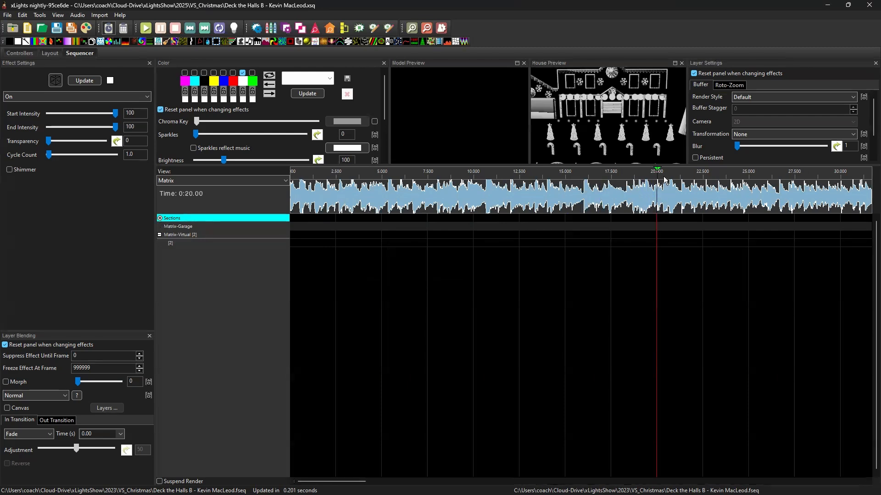
key(t)
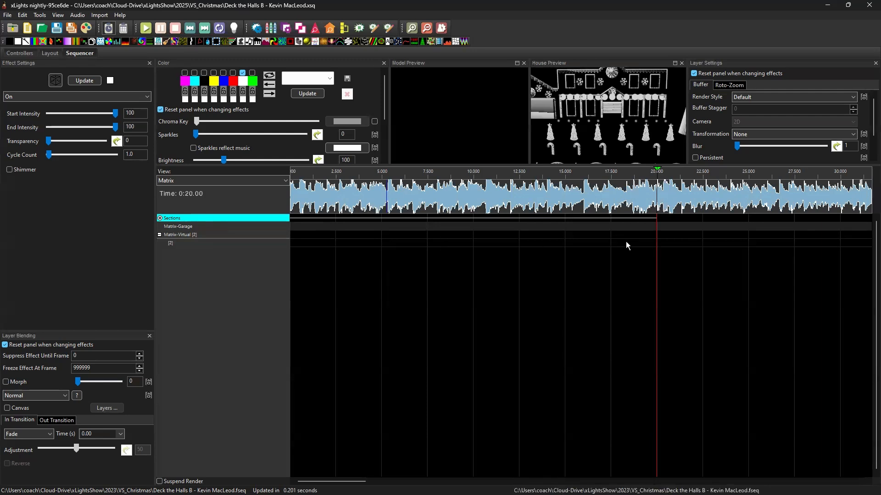
click(764, 197)
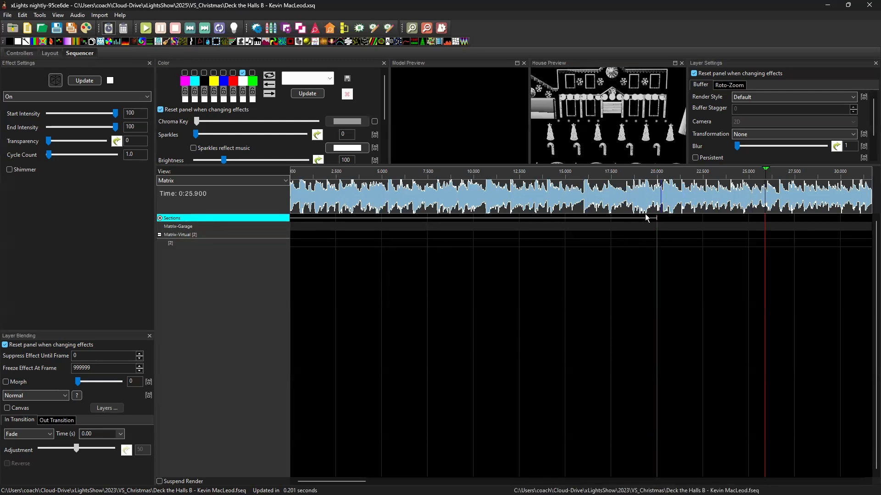
Move the 20-second mark on the Sections timing track to about 28.8 seconds
click(426, 28)
click(426, 28)
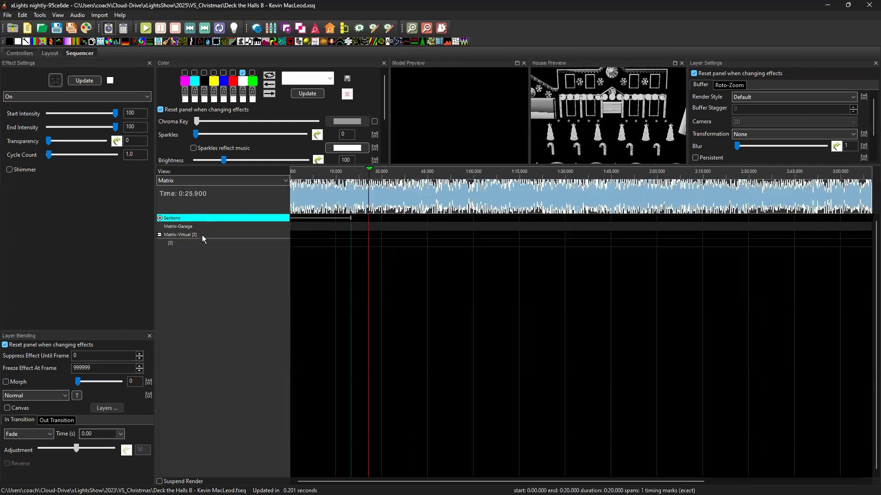
drag(351, 218, 377, 218)
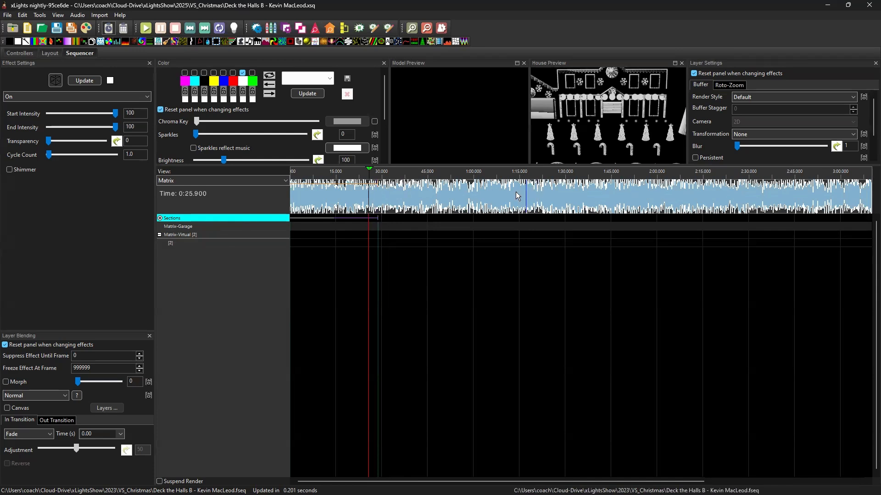
Add timing marks to the Sections track at about 0:58, 1:23, 1:52, 2:21 and 2:50.7
click(468, 204)
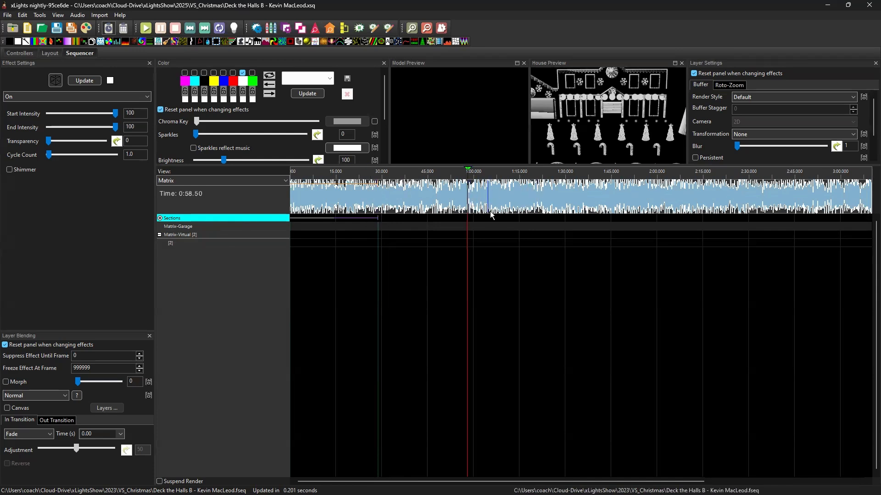
key(t)
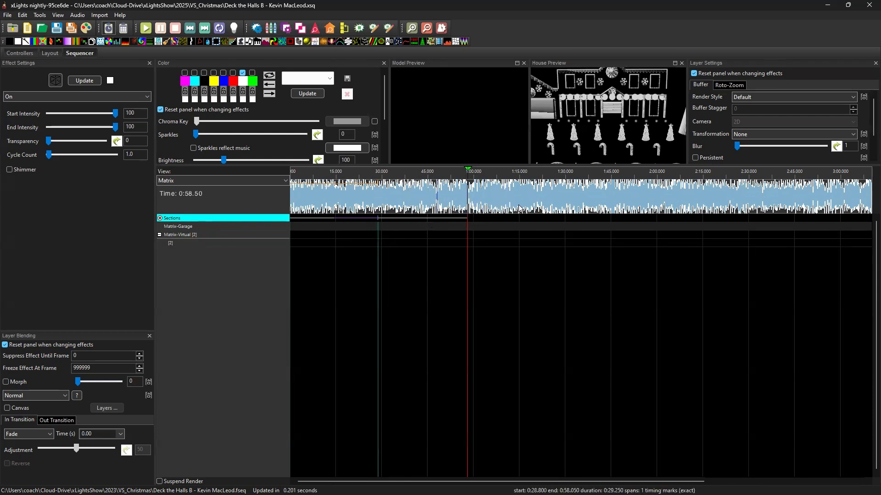
click(543, 201)
key(t)
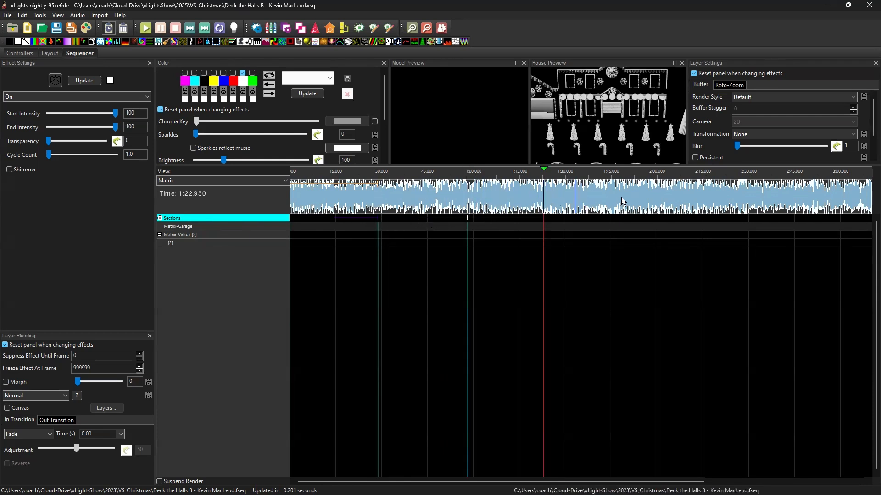
click(631, 201)
key(t)
click(722, 197)
key(t)
click(811, 195)
key(t)
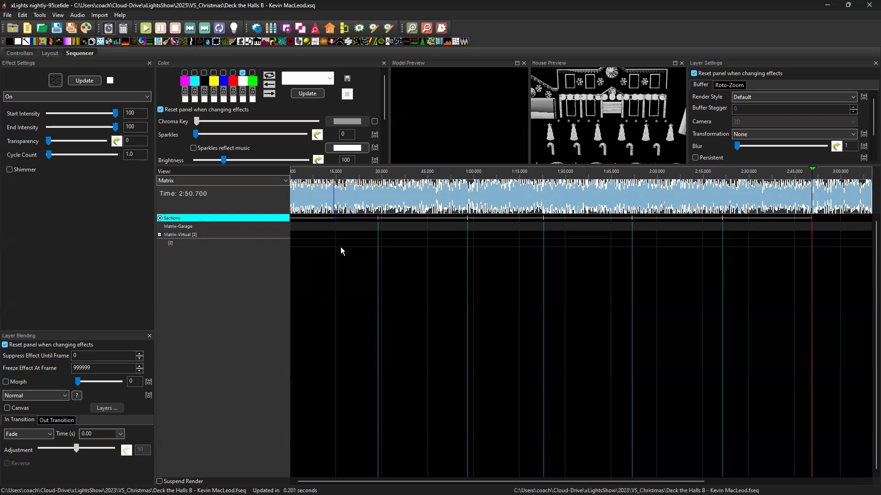
Label the first section on the Sections track Intro
double_click(339, 222)
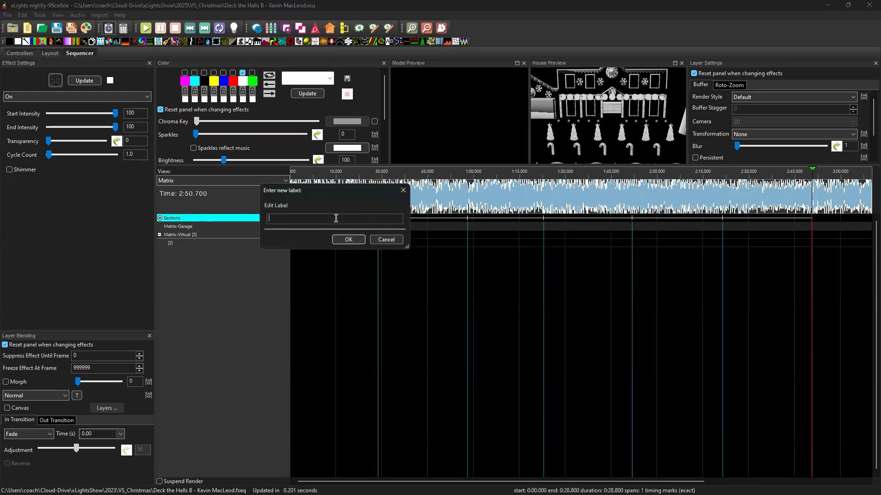
text(lan)
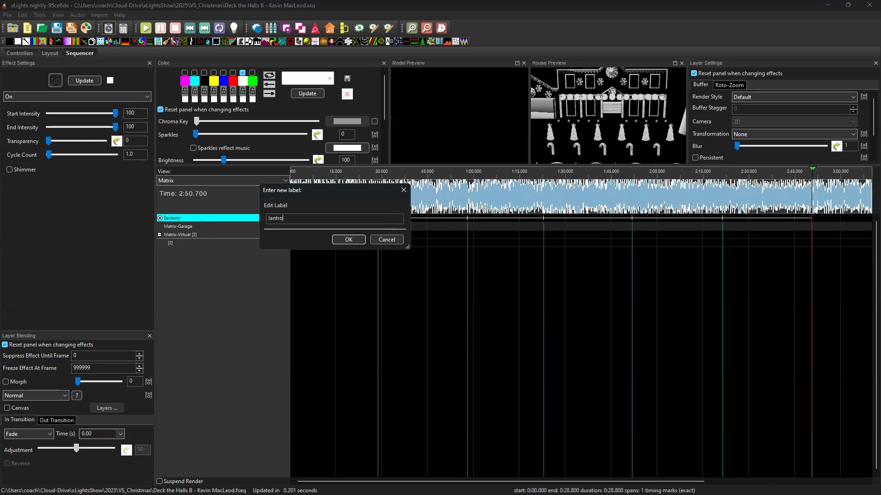
text(tro)
key(Return)
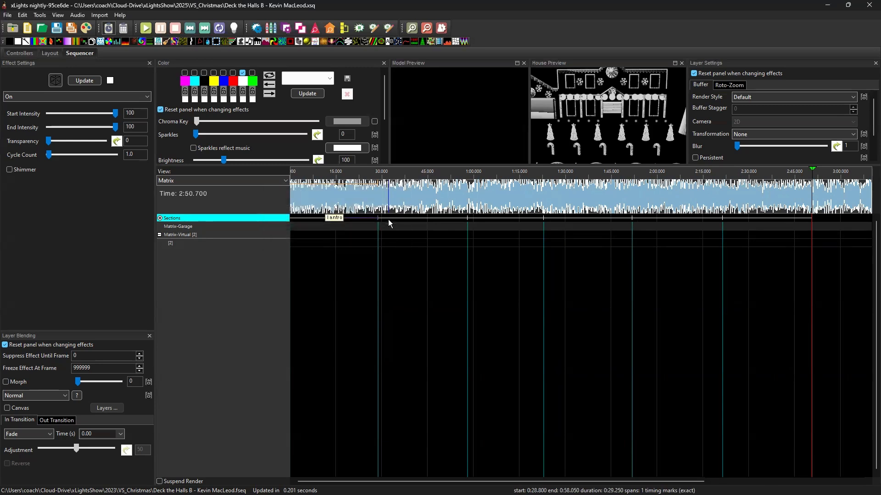
double_click(330, 220)
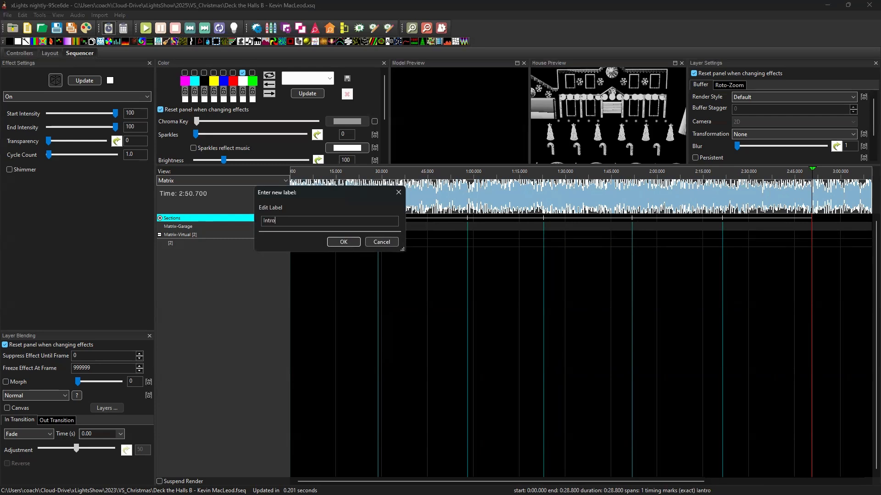
text(Intro)
key(Return)
Label the second section Verse 1 and the third section Chorus 1
double_click(416, 217)
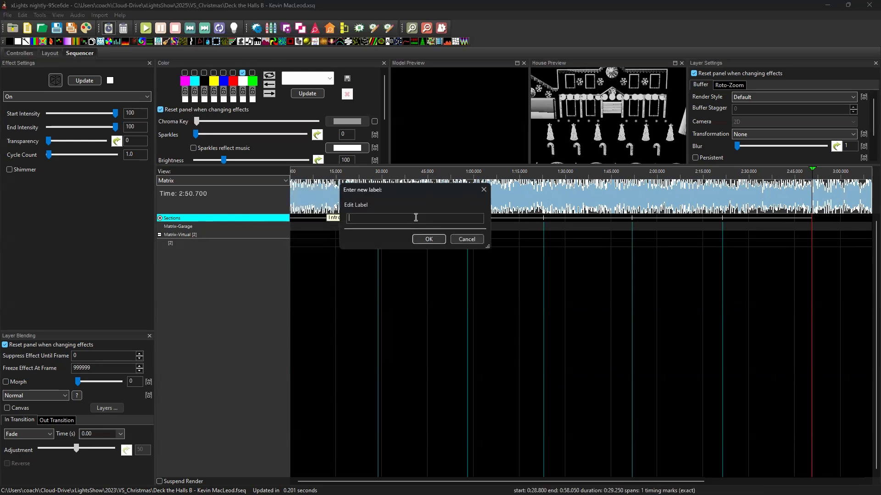
text(C)
text(Verse 1)
click(428, 239)
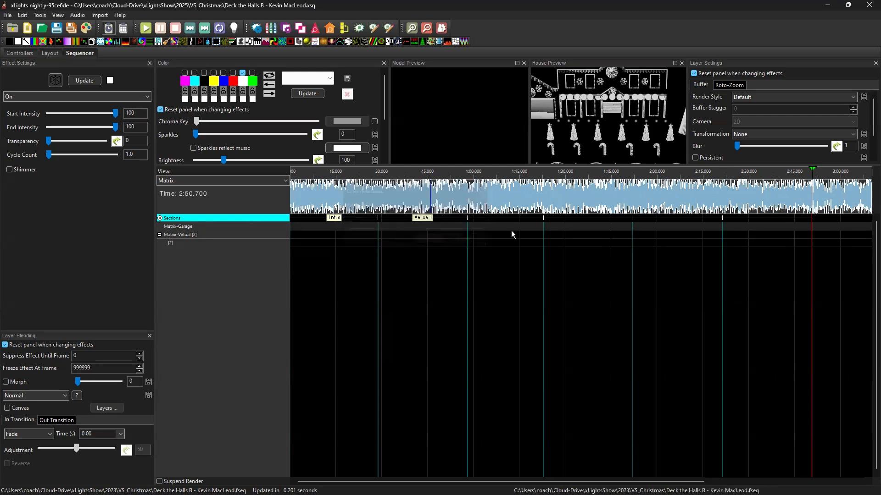
double_click(512, 218)
text(Chorus 1)
key(Return)
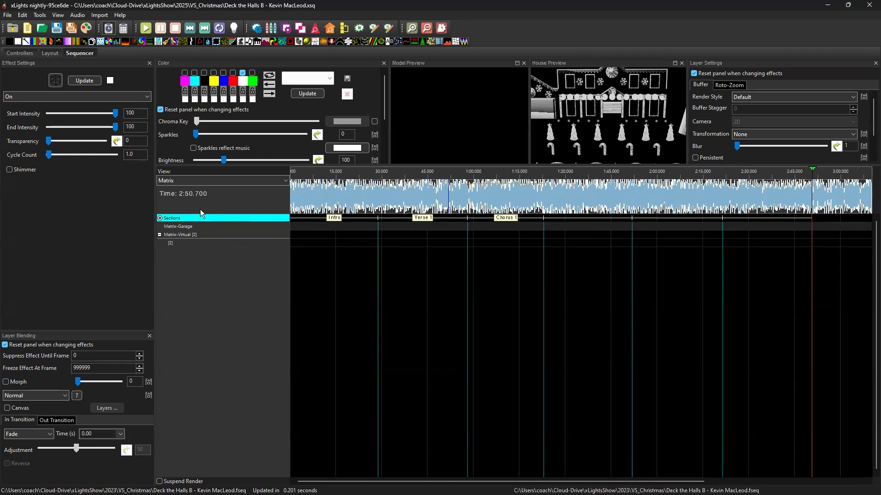
Add an Empty timing track named Notes
right_click(214, 217)
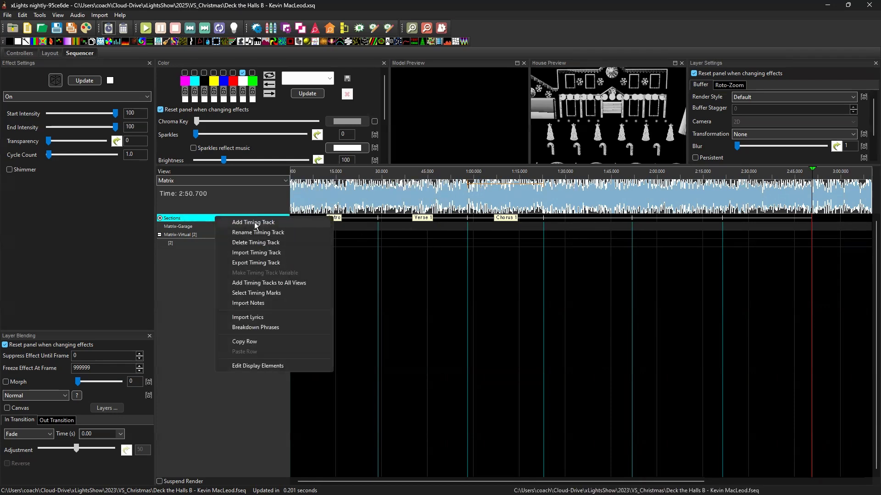
click(254, 222)
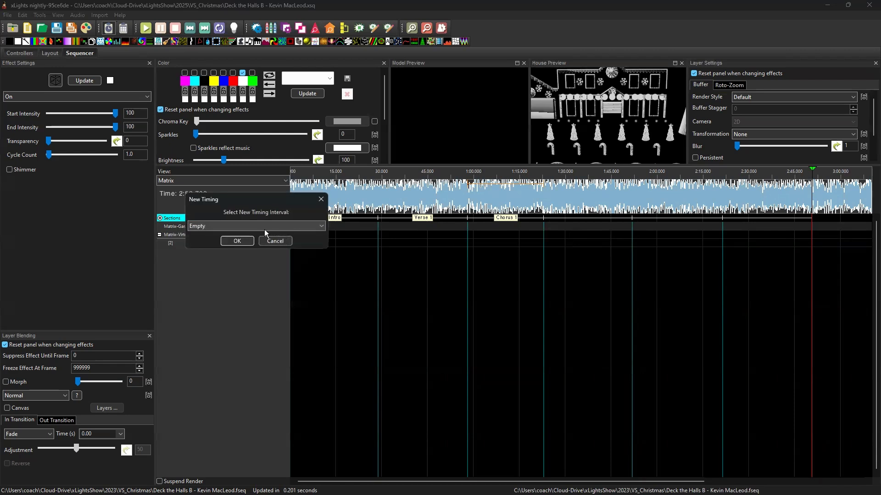
click(240, 241)
text(N)
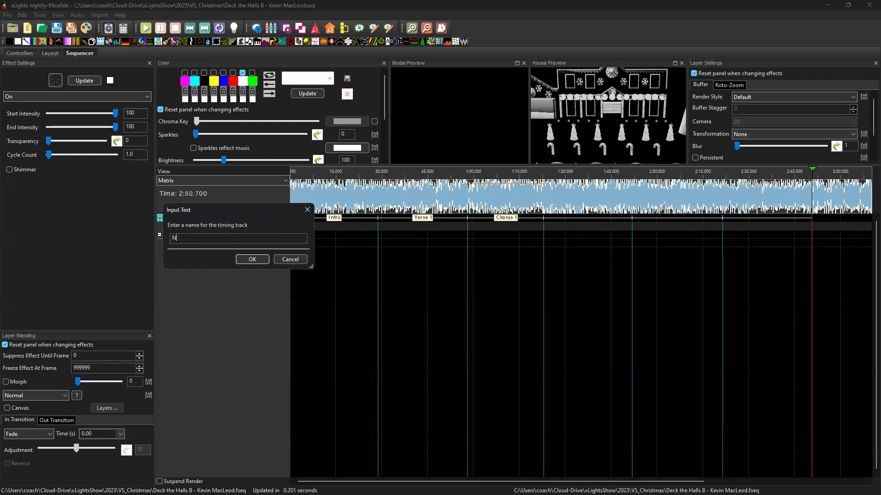
text(opt)
key(BackSpace)
key(BackSpace)
text(tes)
key(Return)
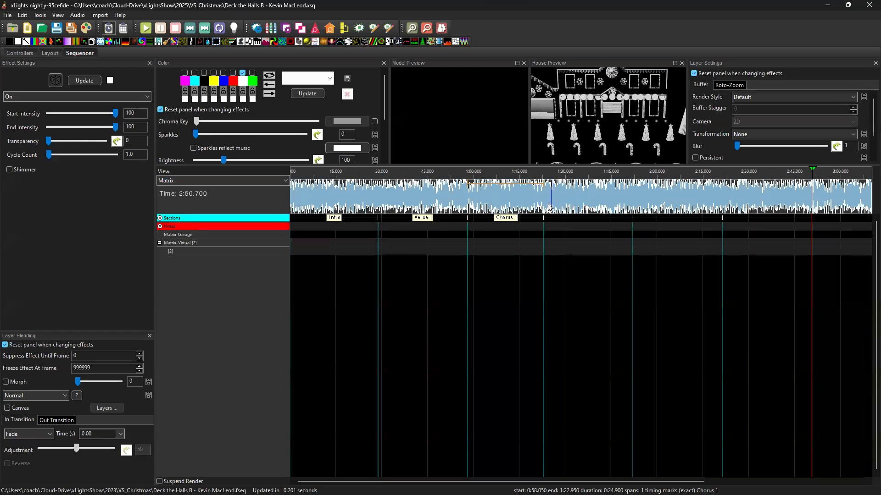
Add timing marks at about 1:29.1 and 1:45.45 while the Sections track is active
click(561, 206)
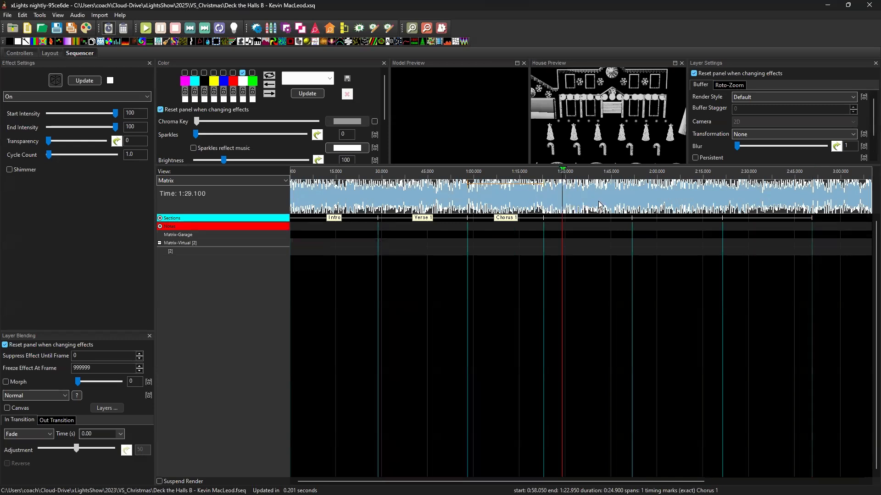
click(612, 198)
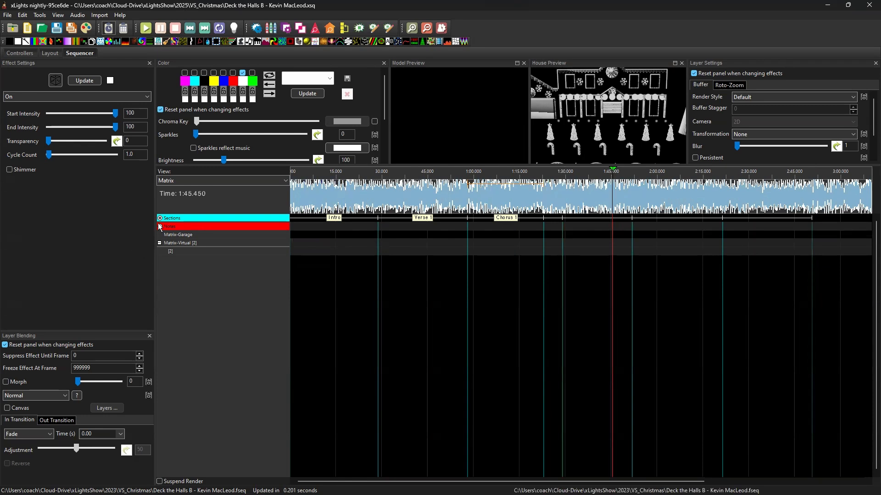
Activate the Notes timing track and add timing marks at about 1:32.25 and 1:48.3
click(160, 222)
click(573, 198)
click(621, 192)
Label the last Notes segment "Try some effect" and extend its end mark to about 2:01
double_click(594, 228)
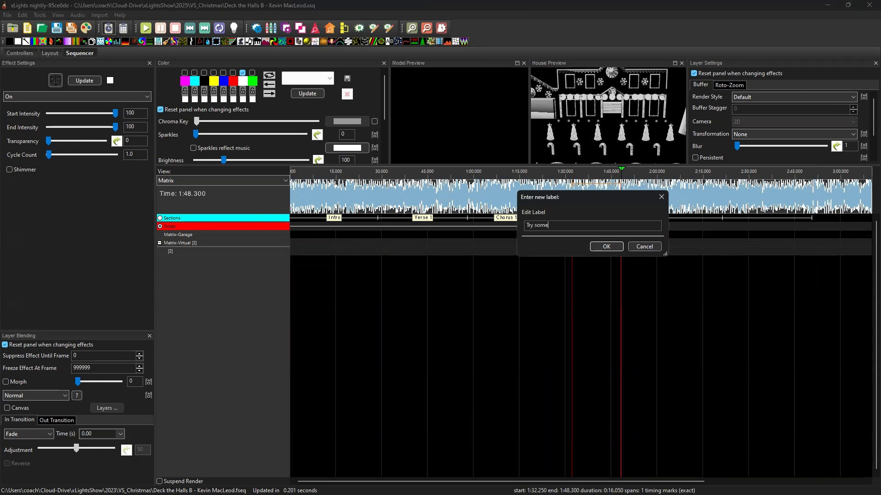
key(Return)
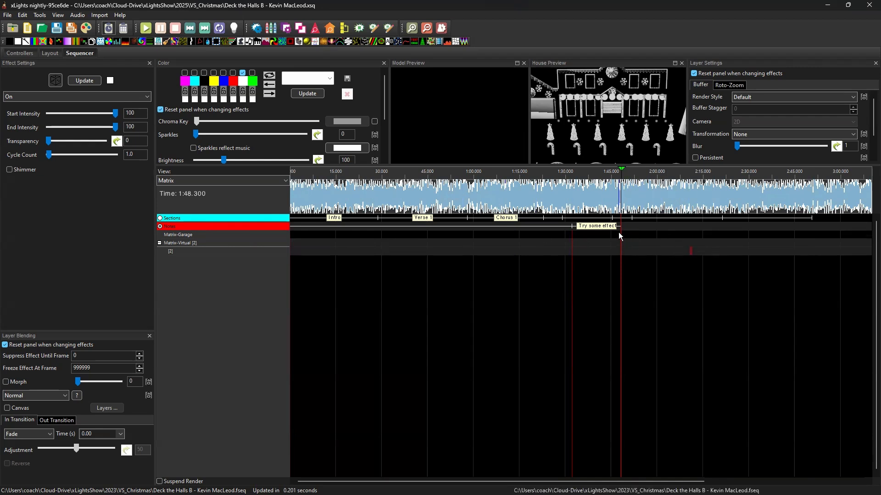
drag(620, 226, 661, 226)
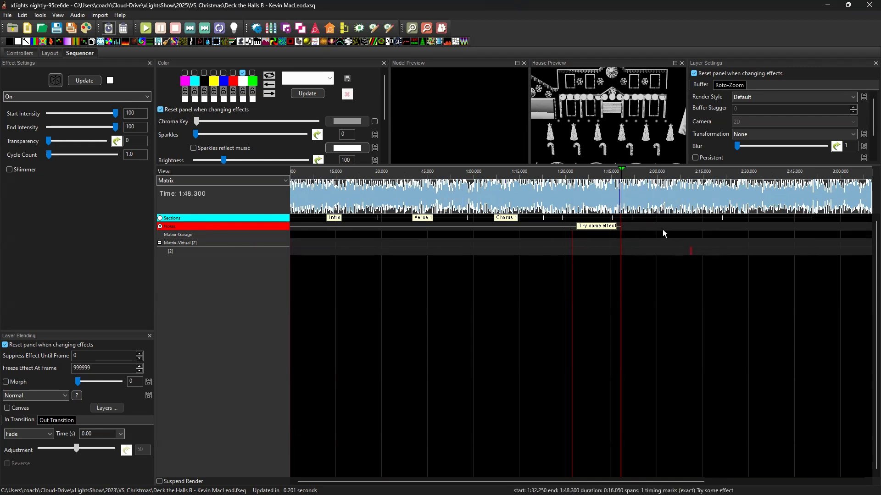
Delete the Notes timing track
right_click(199, 226)
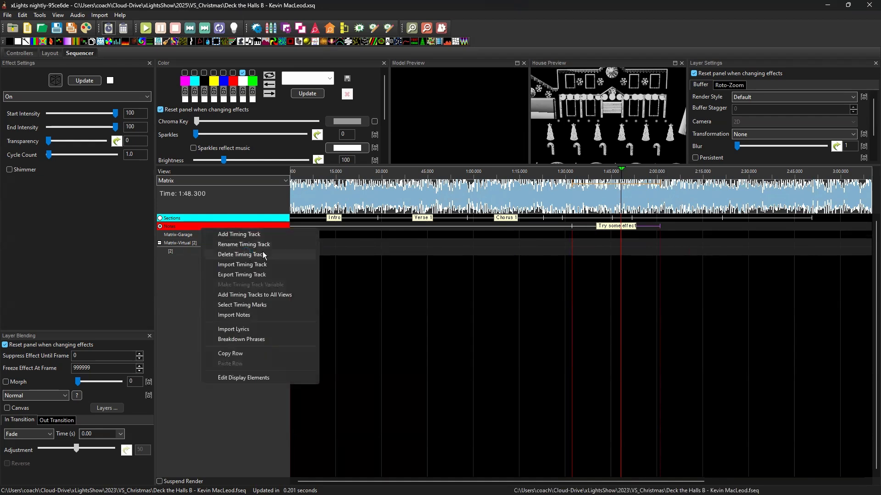
click(243, 252)
click(456, 248)
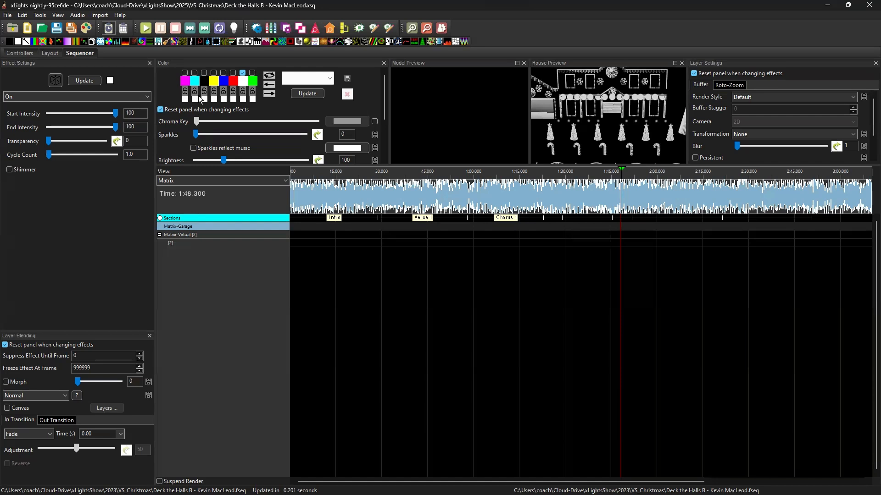
Add a Bar and Beat Tracker: Bars timing track named Bars with 4 beats per bar and a 120 BPM tempo hint
right_click(198, 219)
click(255, 223)
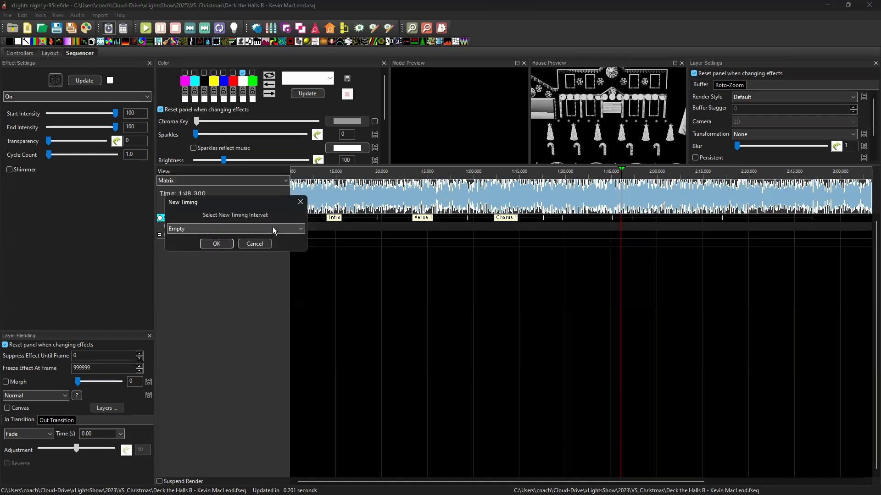
click(273, 228)
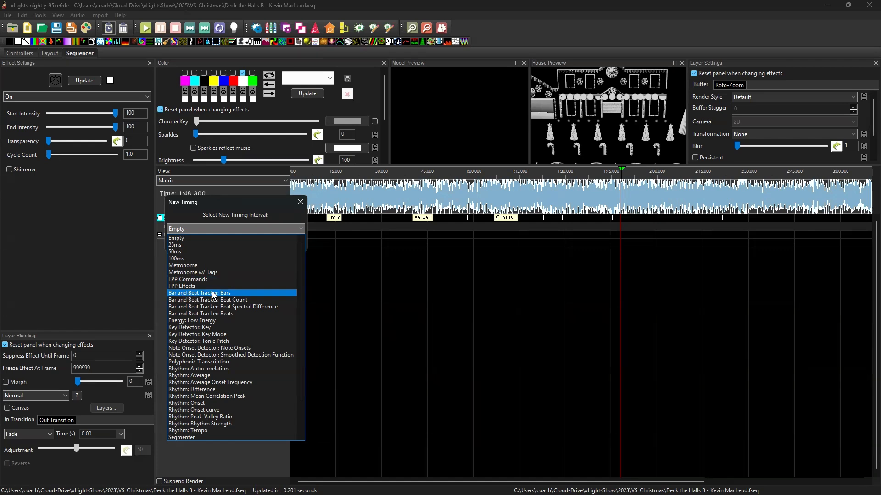
click(210, 293)
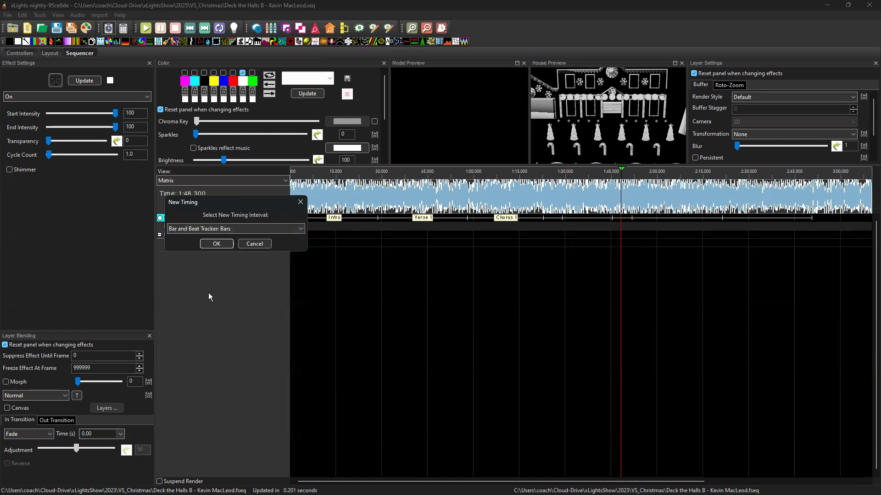
click(217, 244)
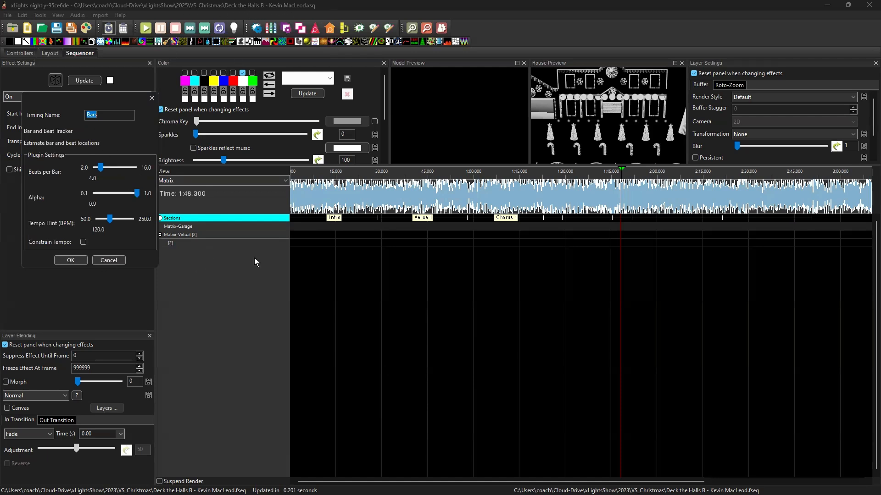
click(70, 260)
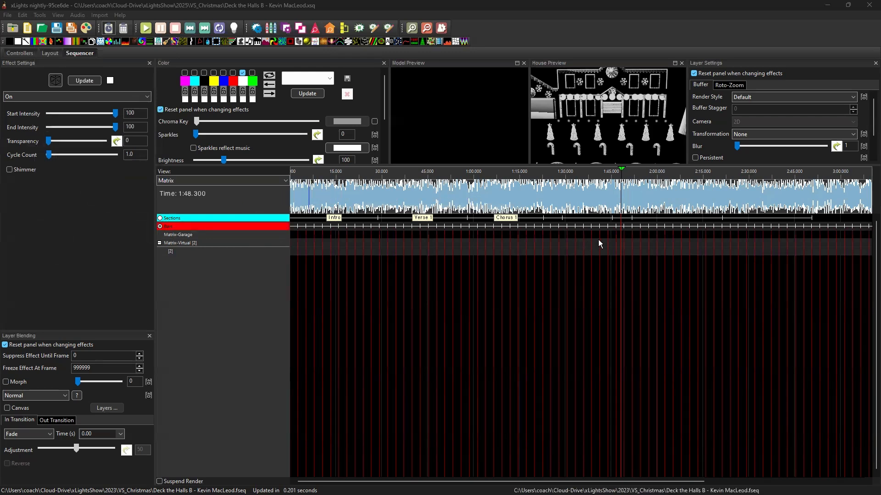
click(416, 29)
click(424, 481)
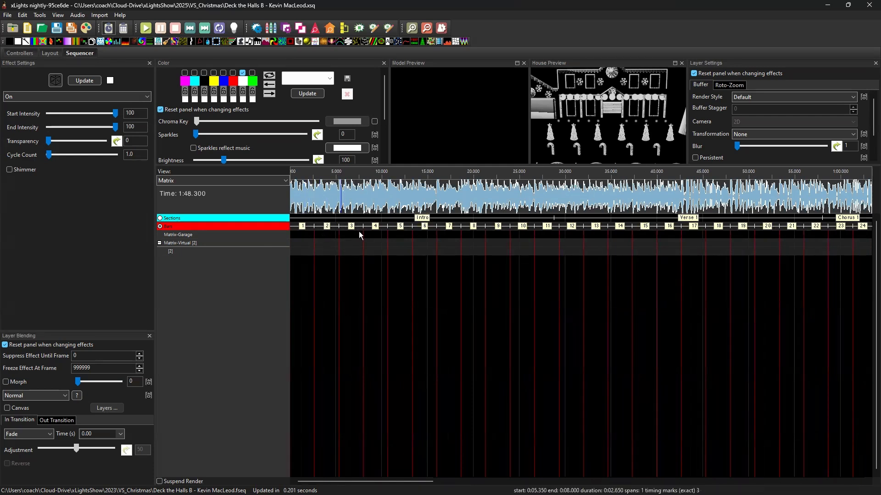
Add a Bar and Beat Tracker: Beats timing track named Beats with 4 beats per bar and a 120 BPM tempo hint
right_click(250, 228)
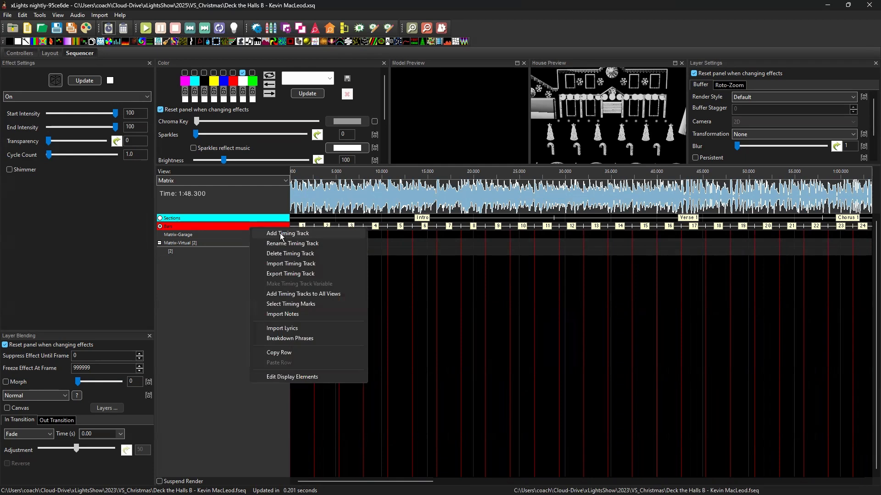
click(282, 235)
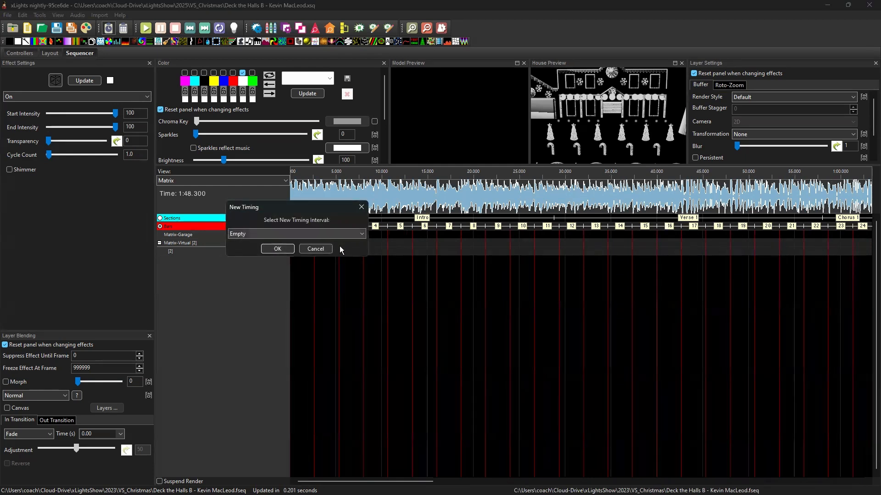
click(358, 232)
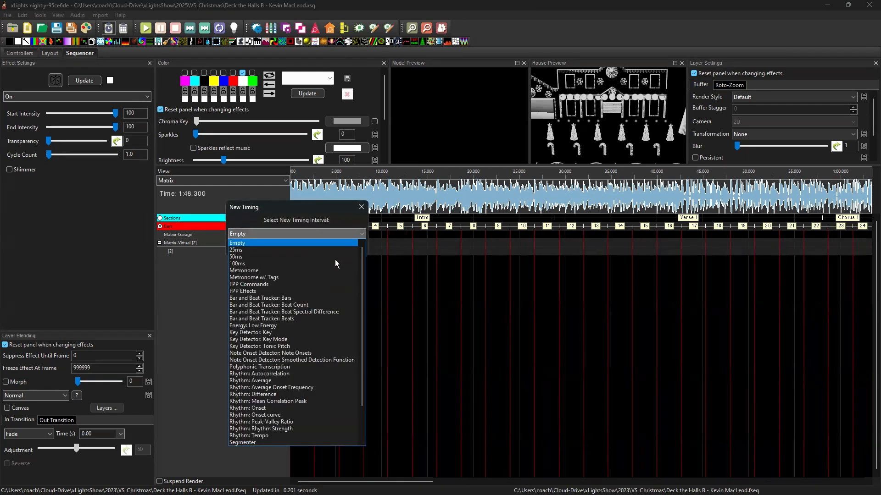
click(282, 319)
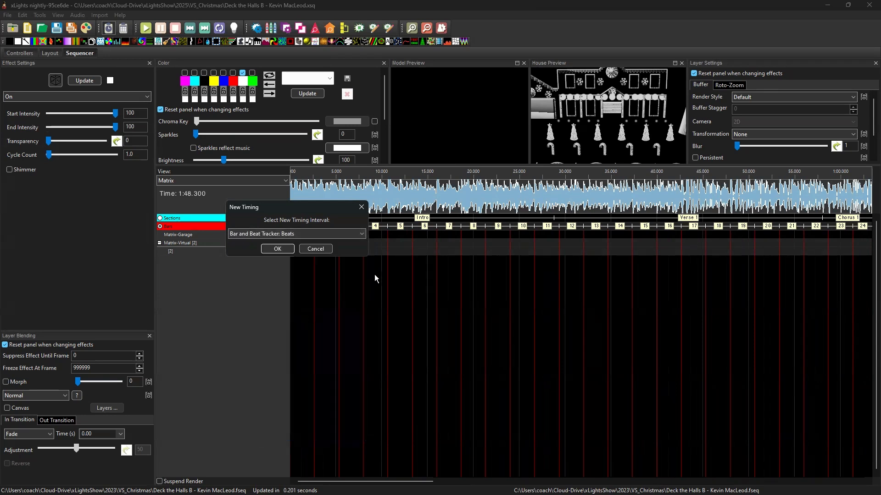
click(278, 249)
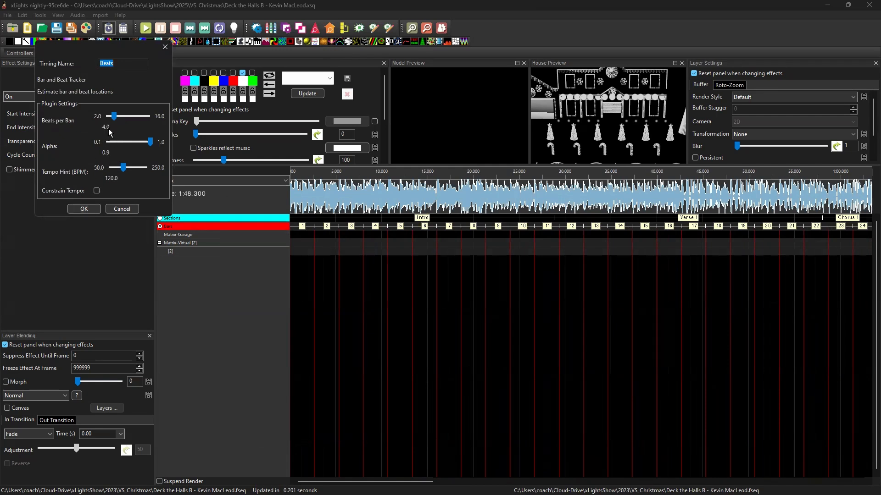
click(83, 209)
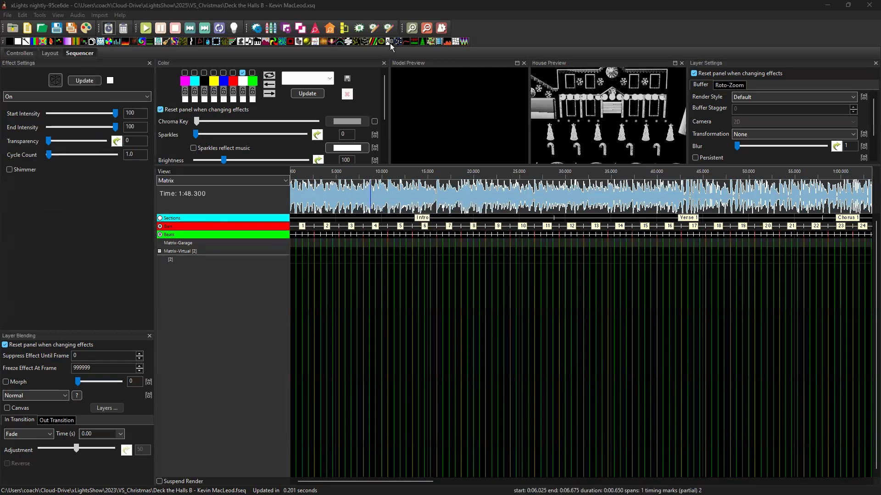
Compare bar 38 on the Bars track with the individual beats beneath it on the Beats track
click(414, 30)
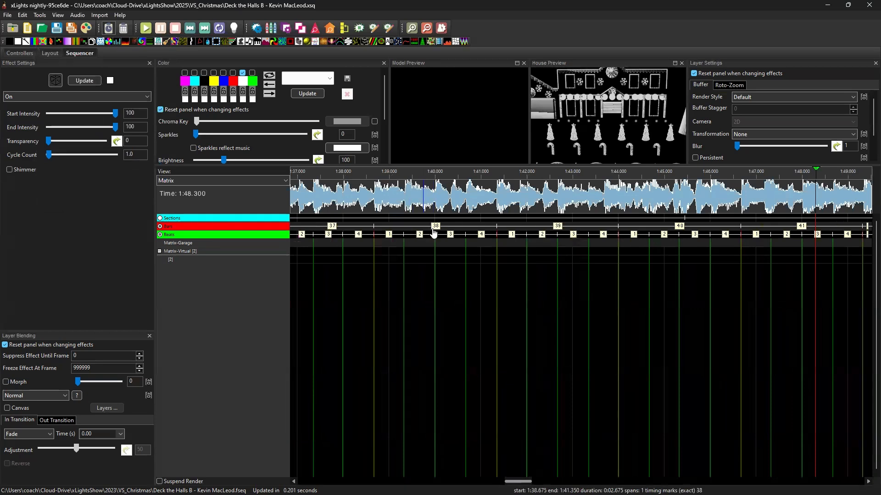
click(435, 230)
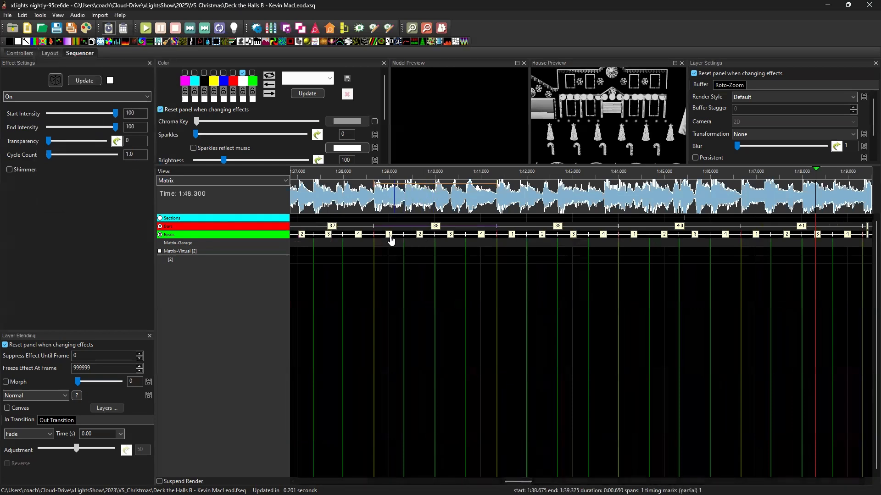
click(420, 236)
click(451, 236)
click(479, 236)
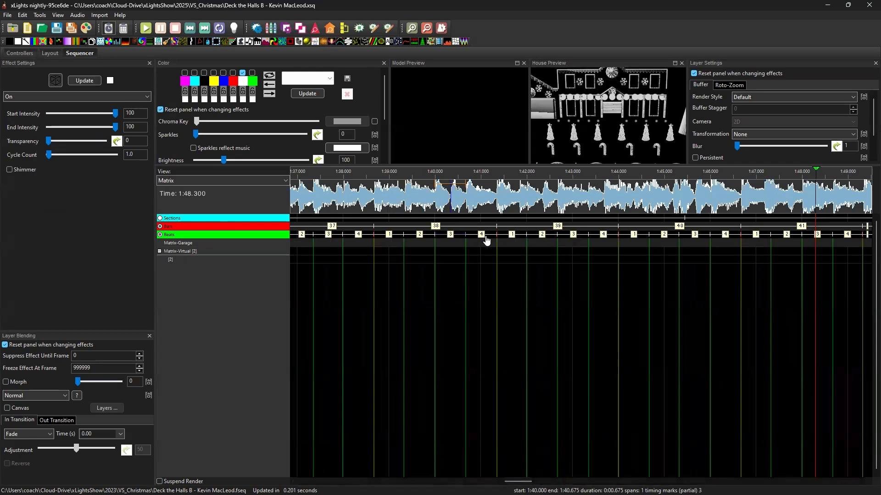
click(543, 235)
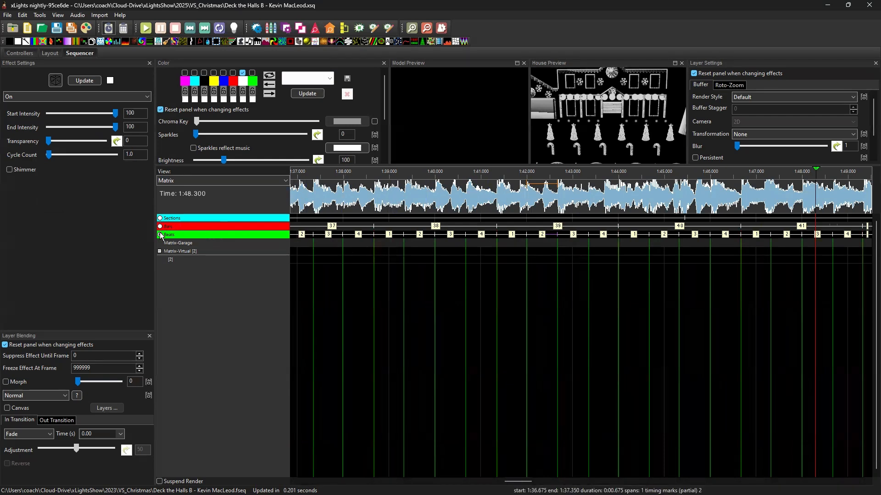
Deactivate the existing timing tracks and add a second Bar and Beat Tracker: Beats track named Beats_2 with 4 beats per bar
click(178, 236)
right_click(226, 240)
click(259, 243)
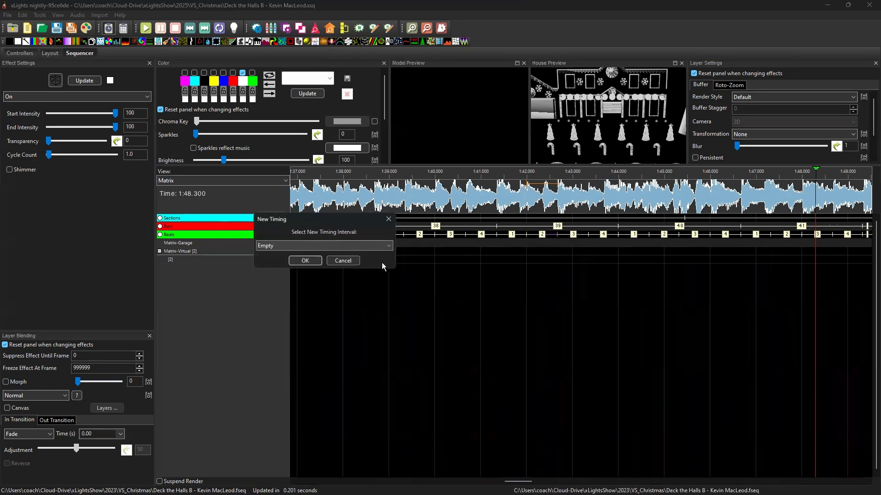
click(334, 250)
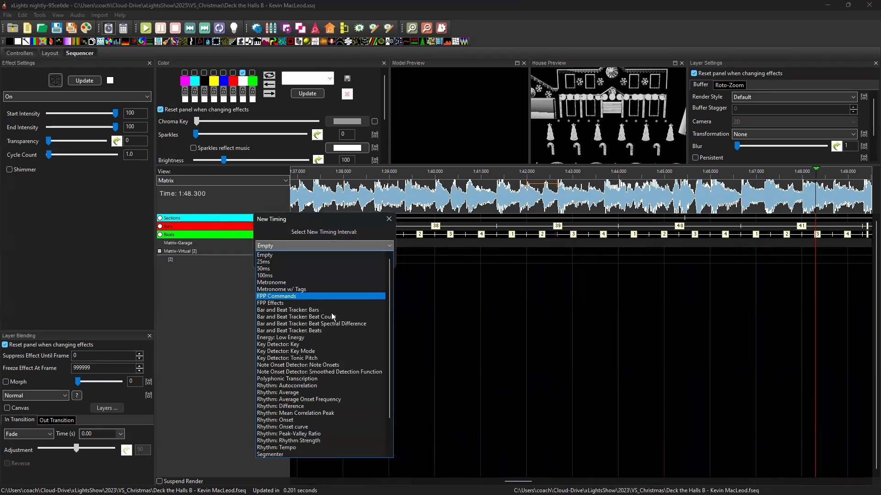
click(328, 330)
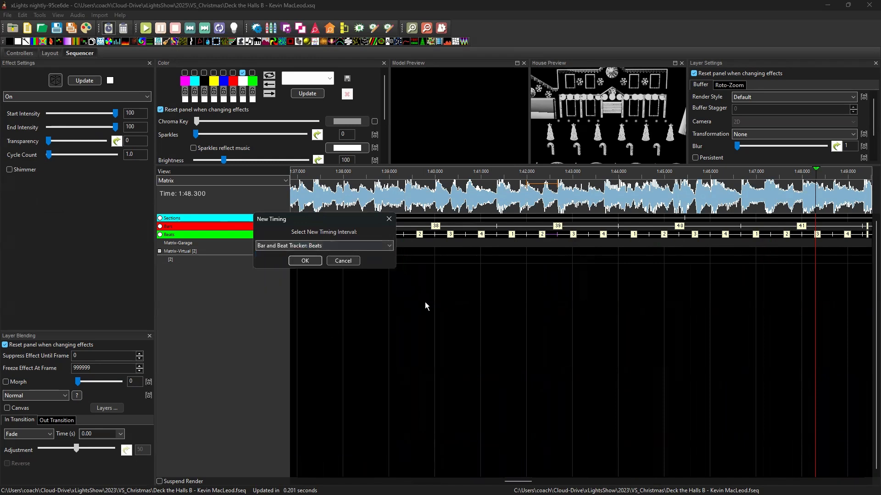
click(305, 261)
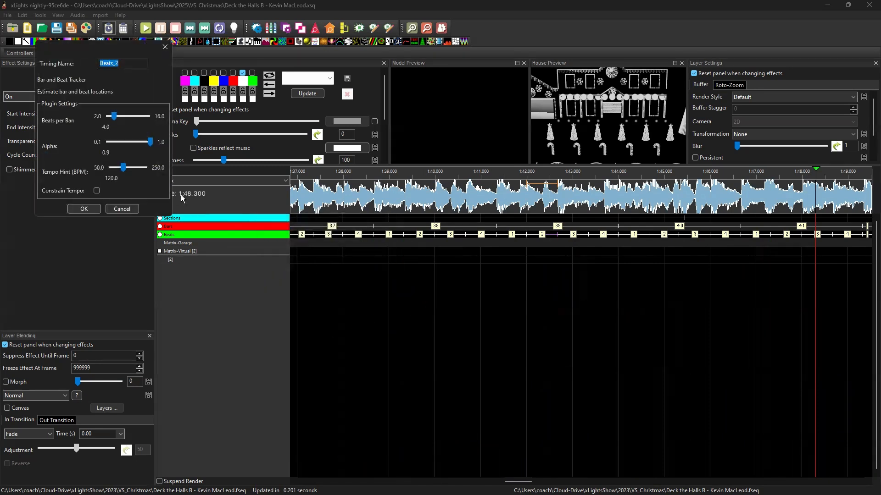
click(86, 208)
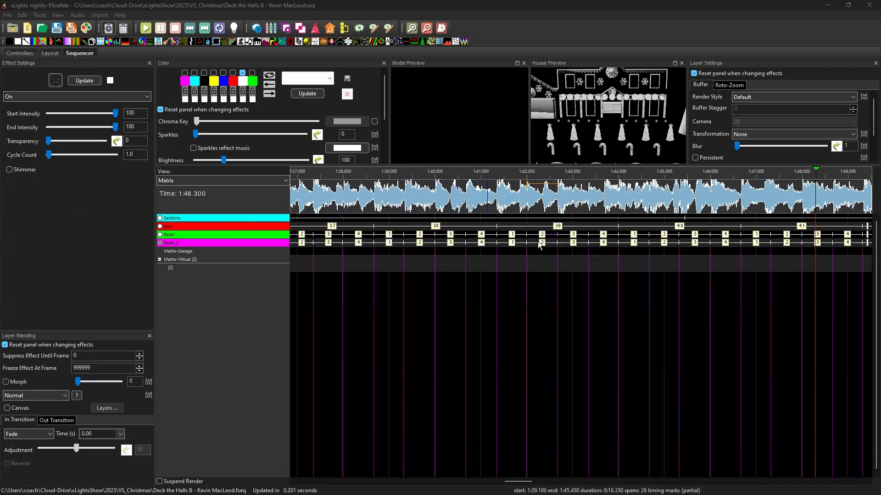
Select all timing marks on the Beats_2 track and divide the timings by 2
right_click(261, 243)
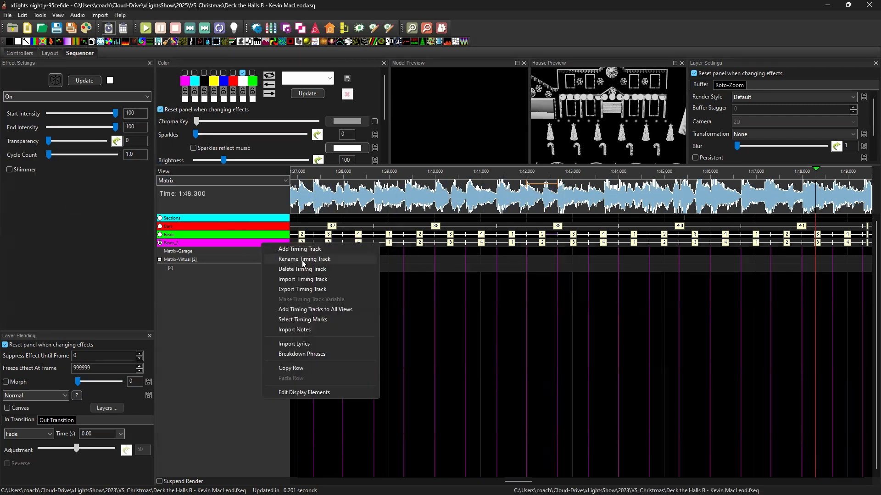
right_click(241, 245)
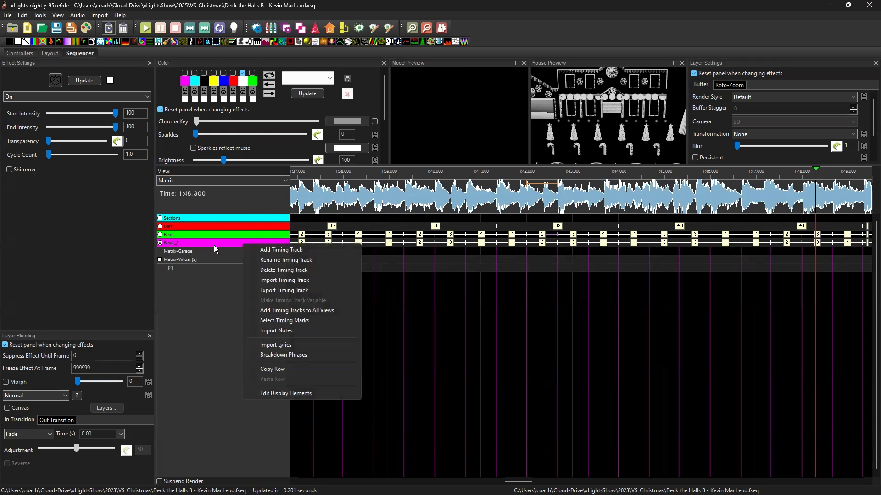
click(283, 321)
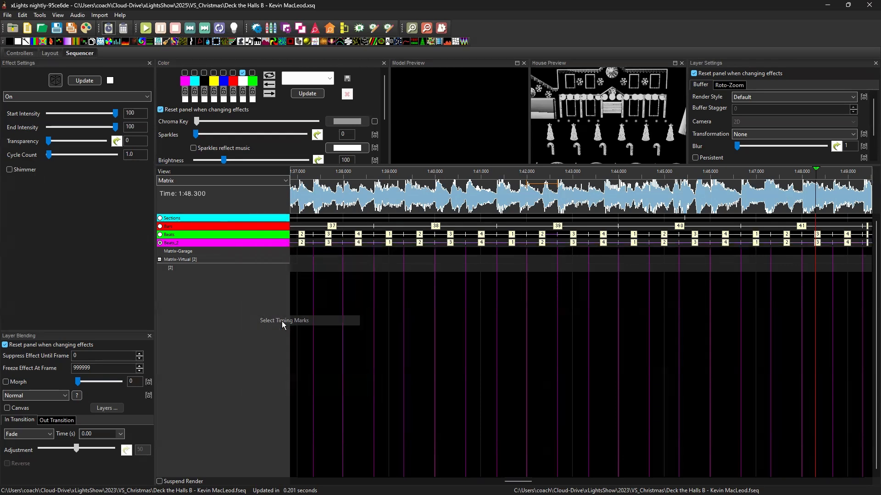
click(327, 243)
right_click(324, 242)
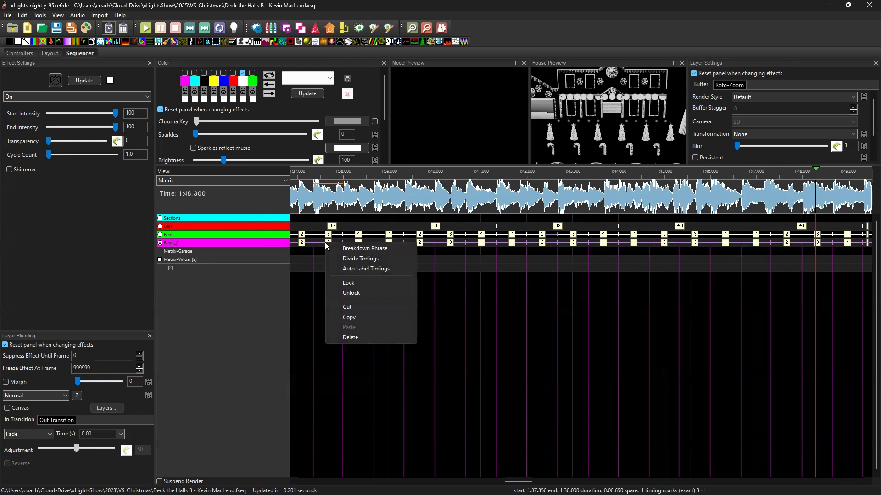
click(359, 259)
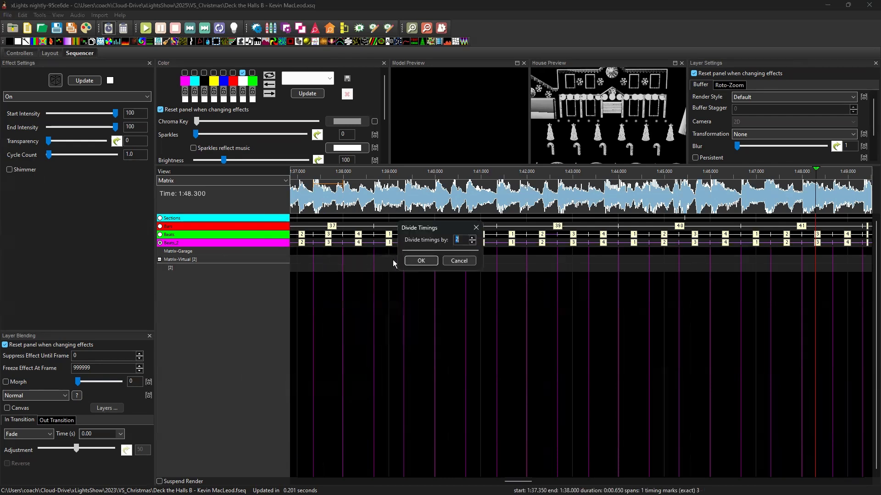
click(421, 260)
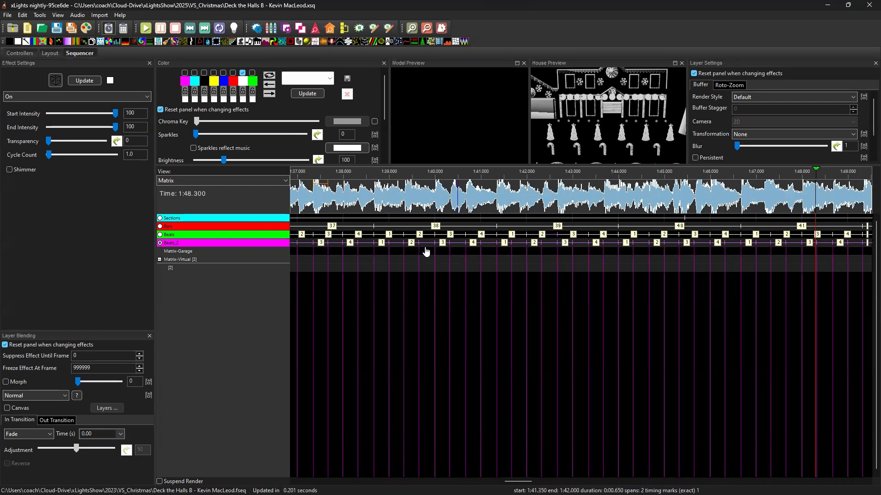
Deactivate the Beats_2 track and add an empty timing track named Drums
click(159, 243)
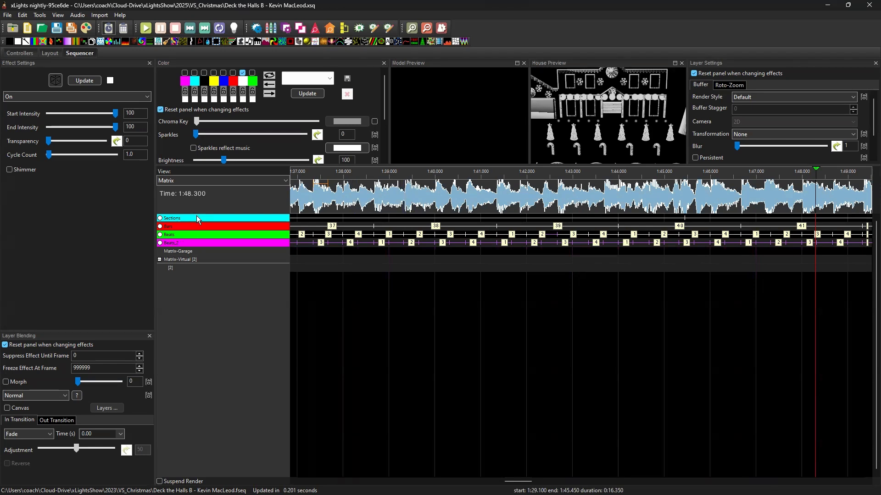
right_click(219, 227)
click(216, 230)
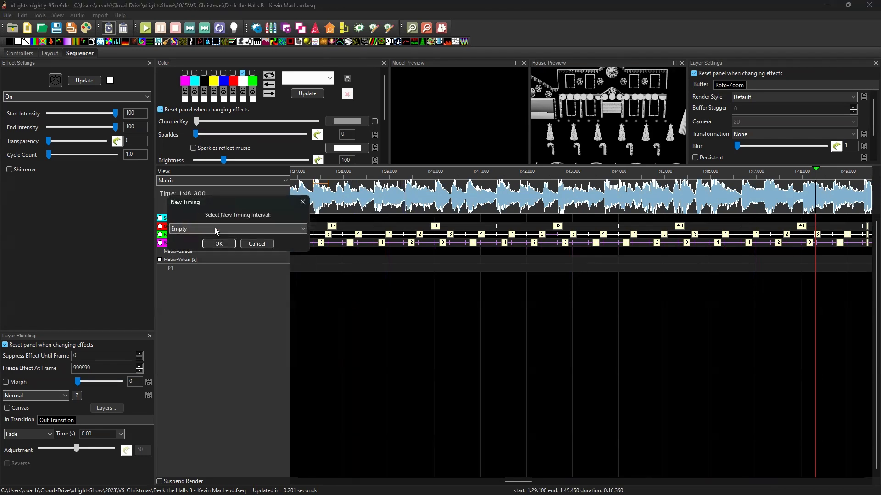
click(234, 243)
text(D)
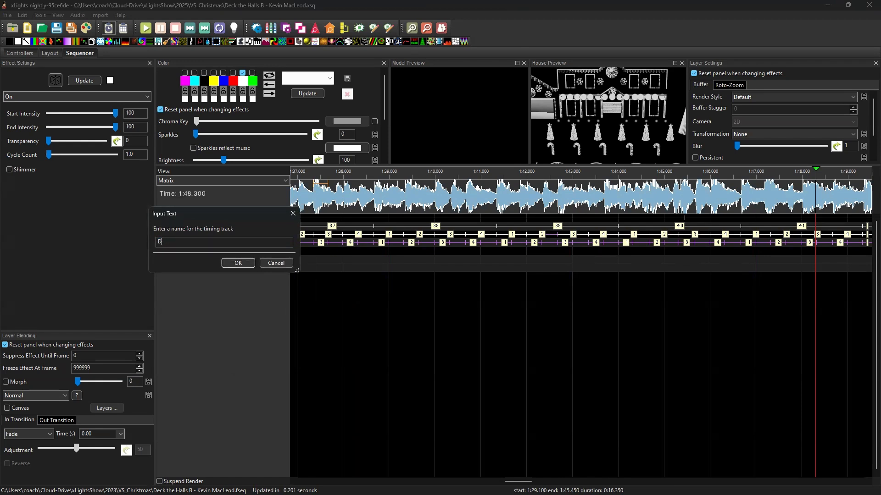
text(eums)
key(Return)
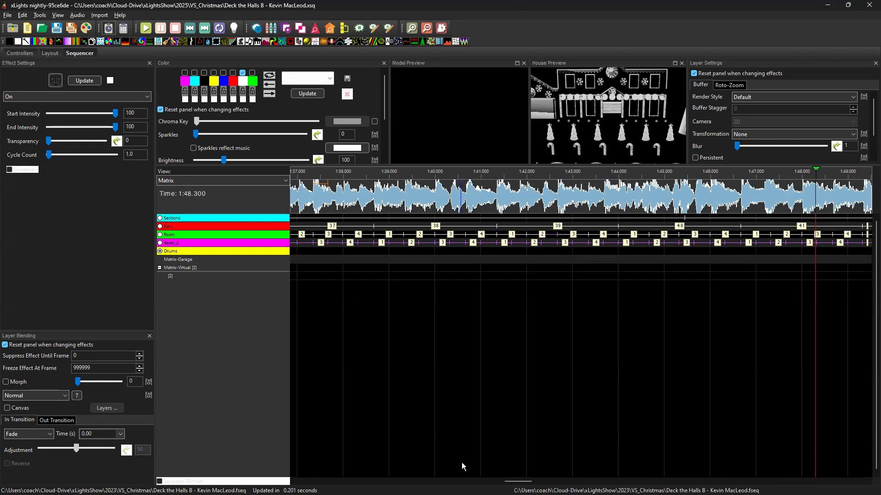
Switch to the Moises app and upload the Deck the Halls B MP3 from the Training folder for track separation
key(alt+Tab)
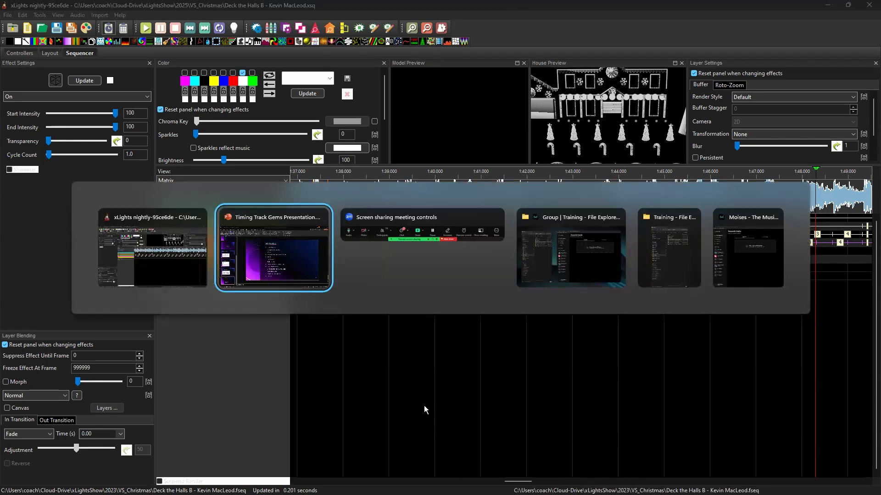
key(alt+Tab)
key(alt+Tab)
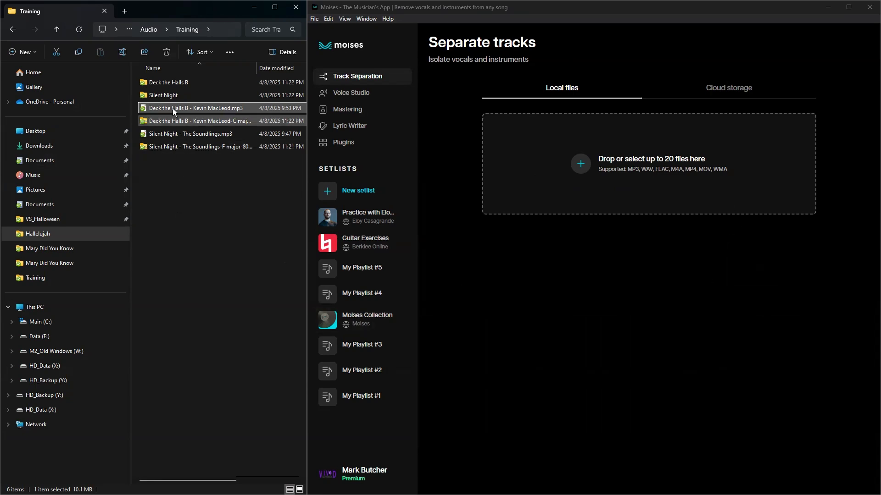
drag(168, 106, 586, 188)
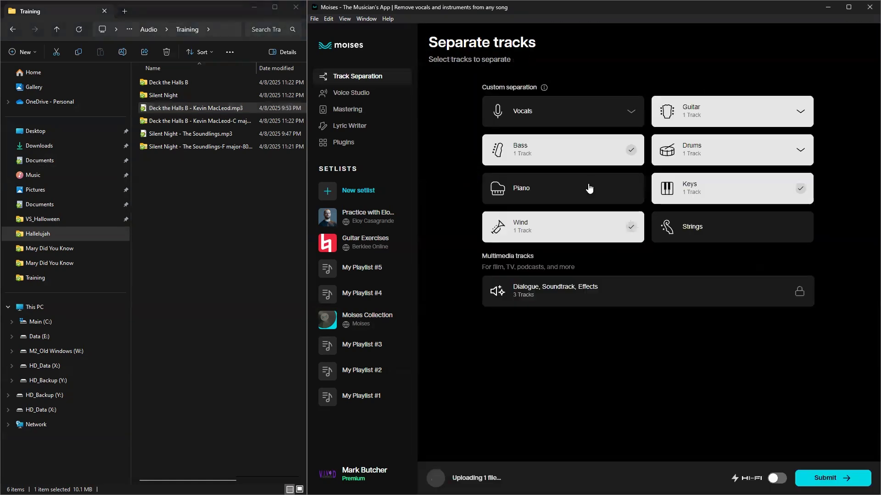
Exclude Wind, Bass and Keys from the custom separation, and review the Drums and Guitar separation options
click(543, 225)
click(543, 156)
click(718, 150)
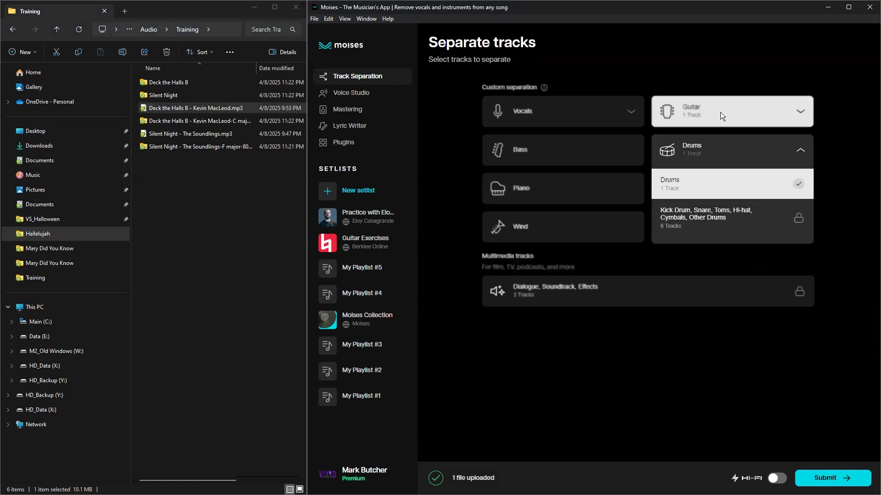
click(724, 107)
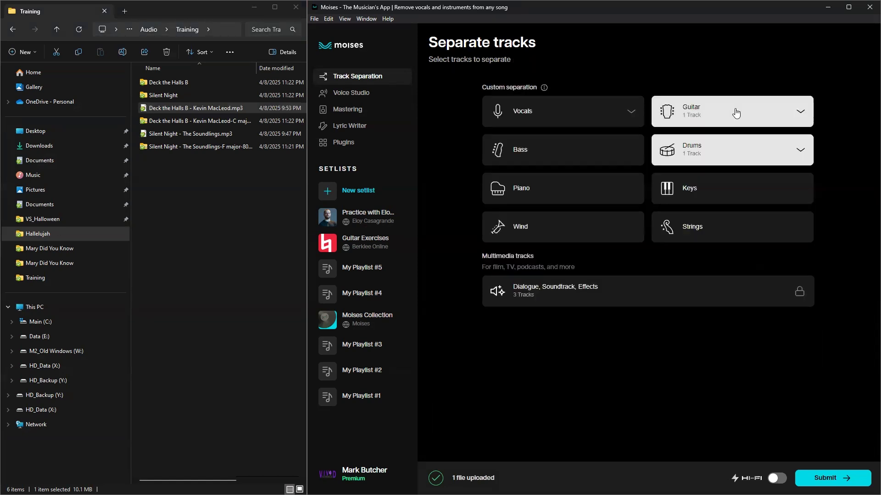
click(734, 110)
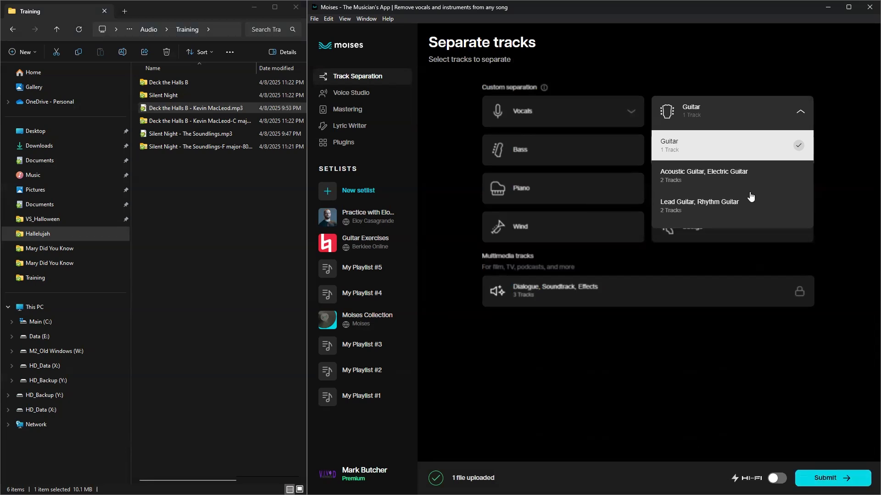
Open the already separated Deck the Halls B song and inspect its instrument stems at about 0:38 and 0:11
click(343, 77)
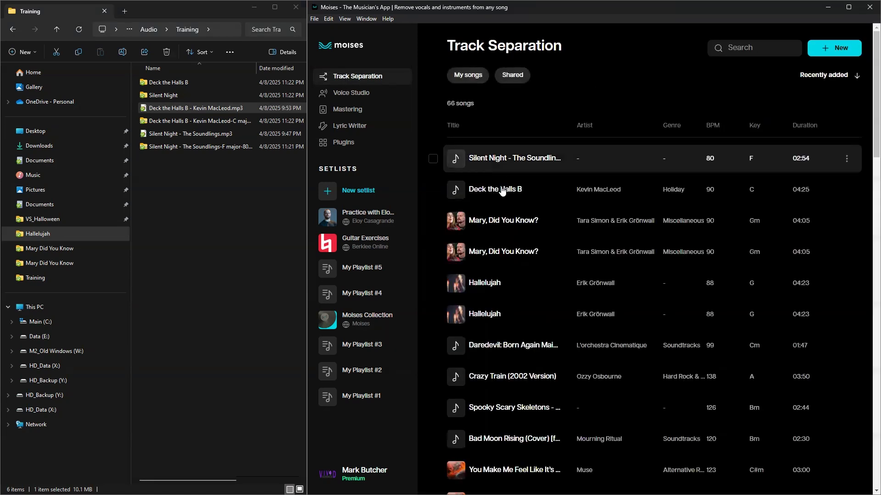
click(501, 188)
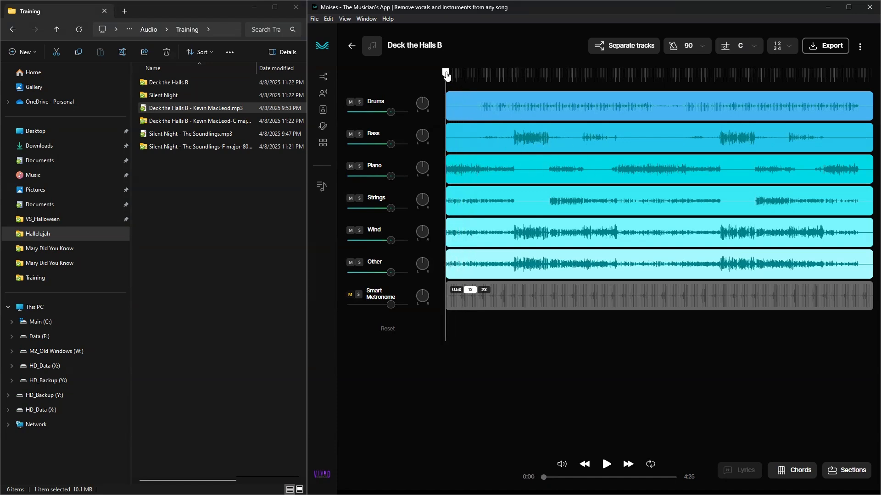
click(514, 85)
click(509, 91)
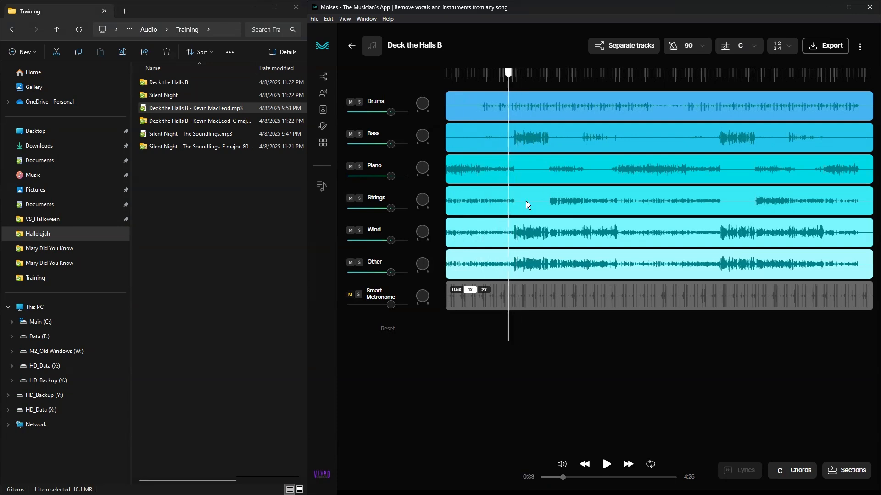
click(465, 87)
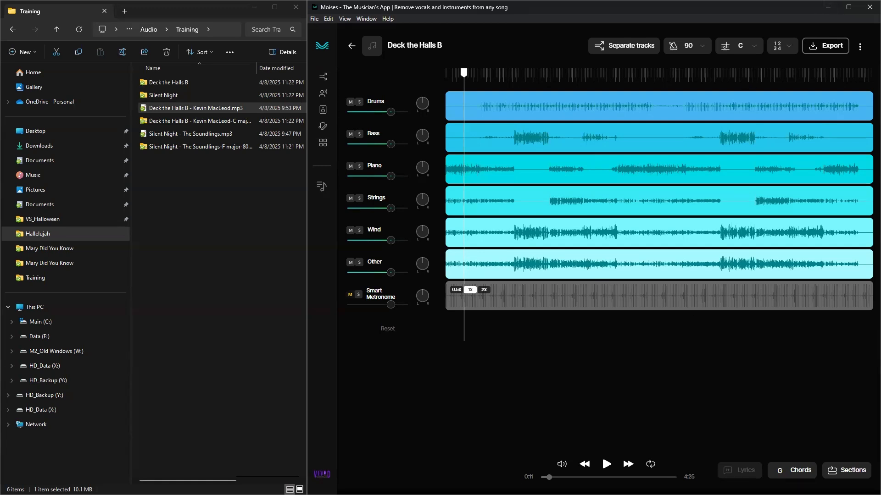
Switch to xLights and set the sequence's media to the drums stem MP3 from the Deck the Halls B folder
key(alt+Tab)
key(alt+Tab)
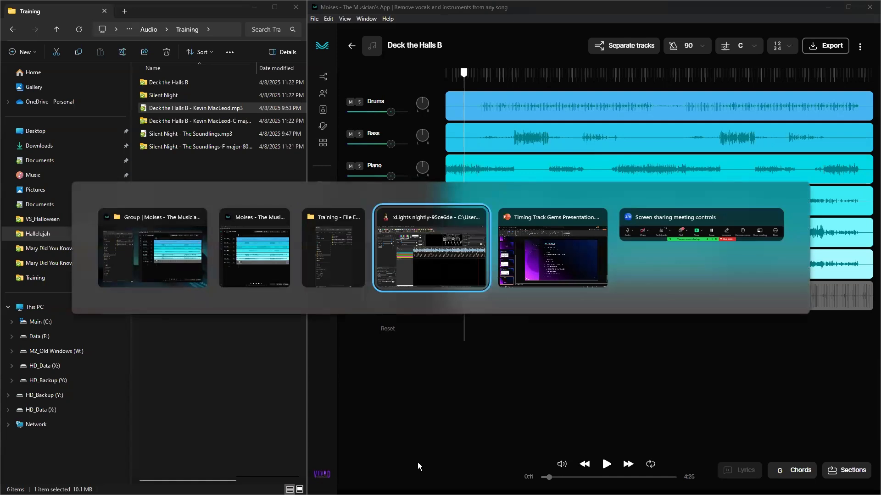
click(403, 277)
click(8, 15)
click(39, 100)
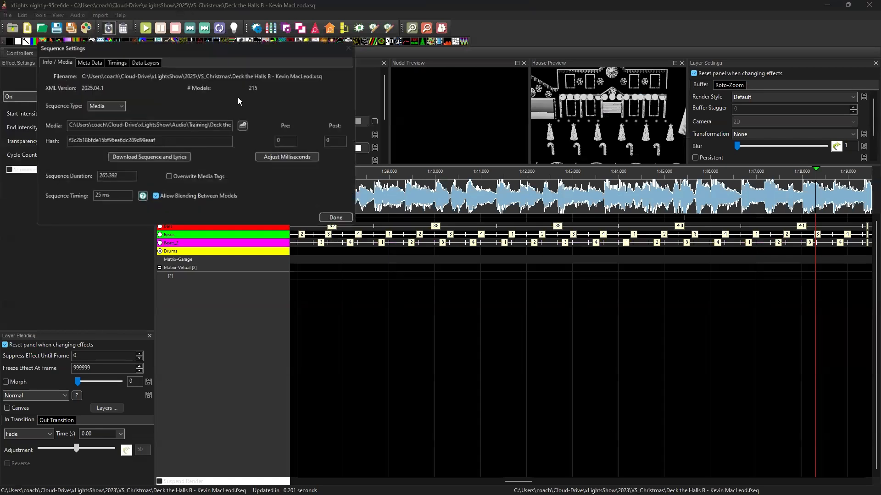
click(243, 126)
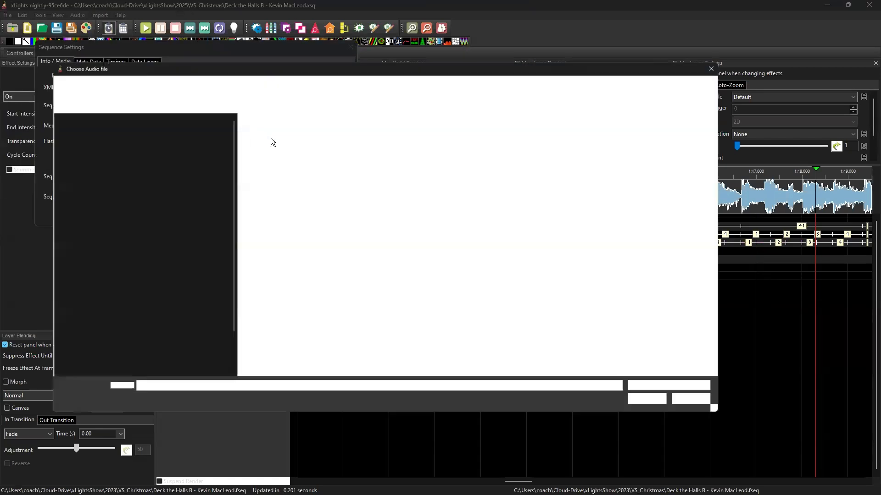
double_click(266, 129)
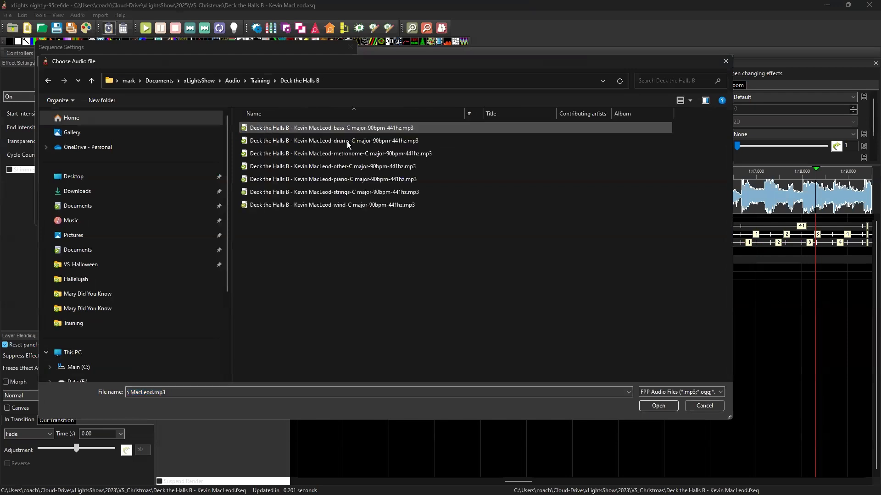
click(349, 141)
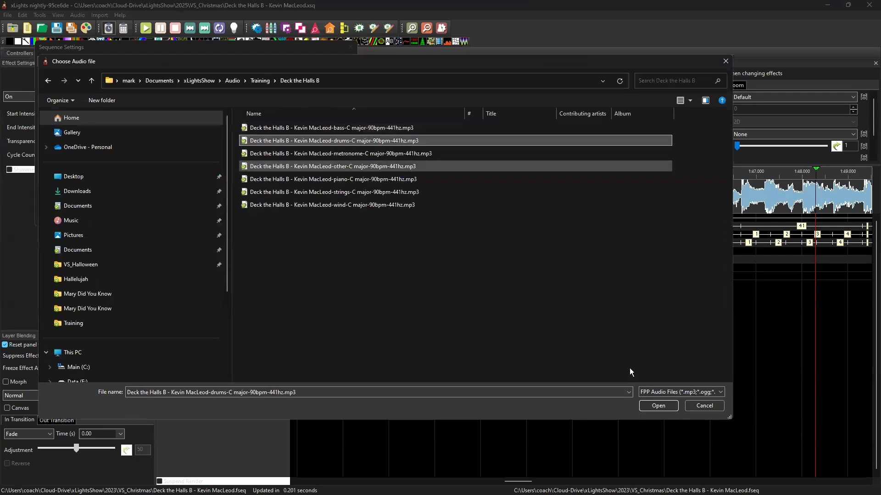
click(659, 406)
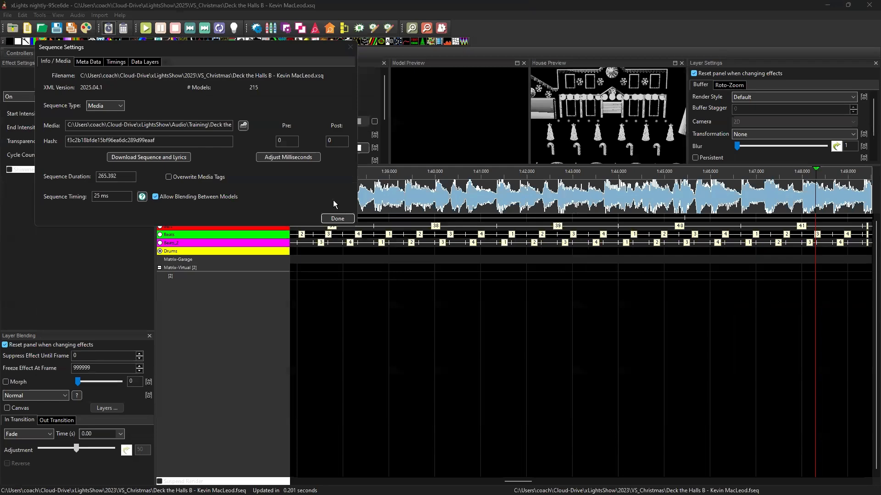
click(344, 220)
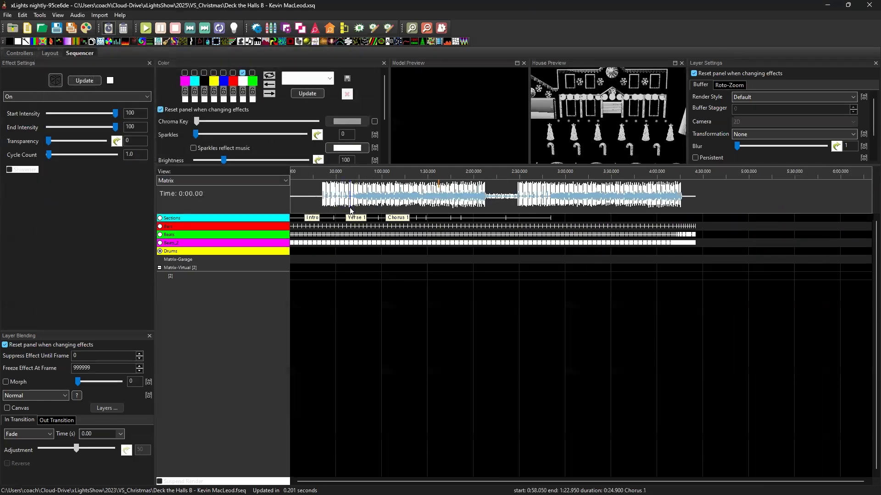
Play the drums audio from about 0:19 and set the playback volume to Medium
click(412, 29)
click(411, 29)
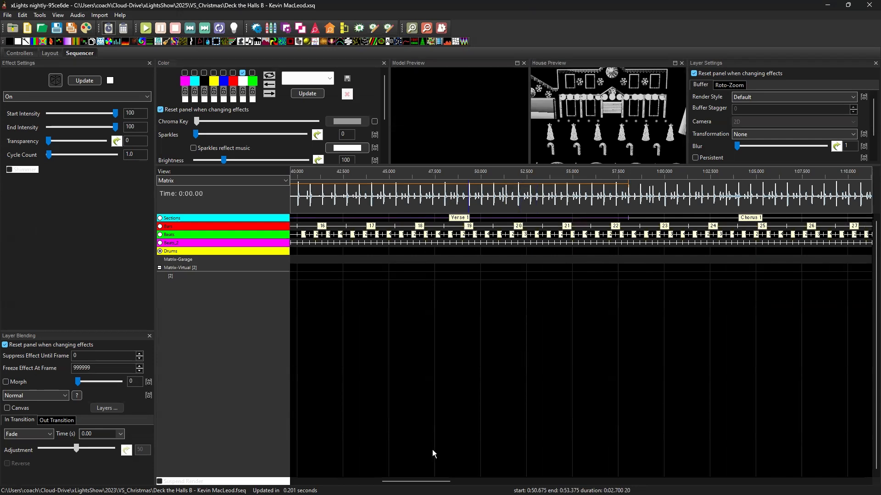
drag(425, 481, 376, 481)
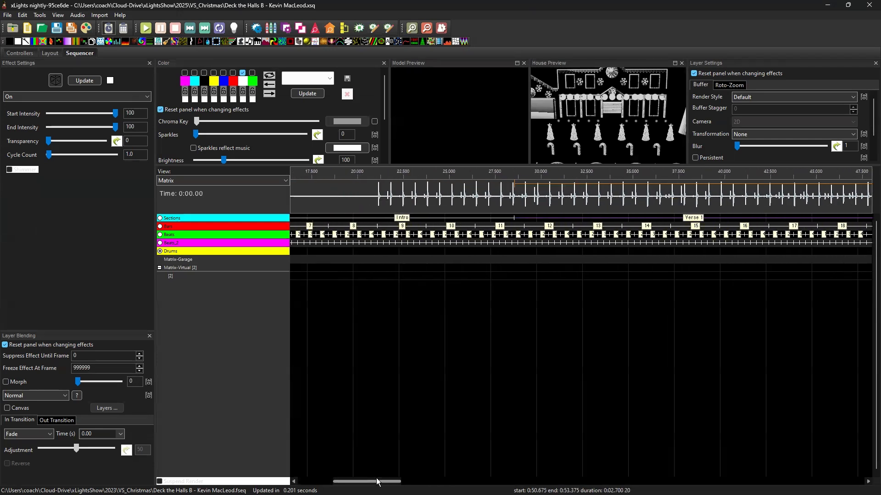
click(342, 175)
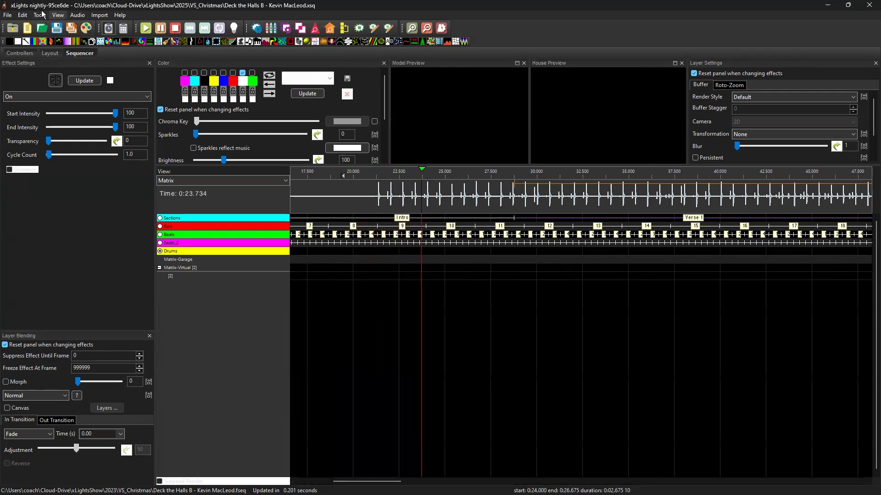
click(79, 16)
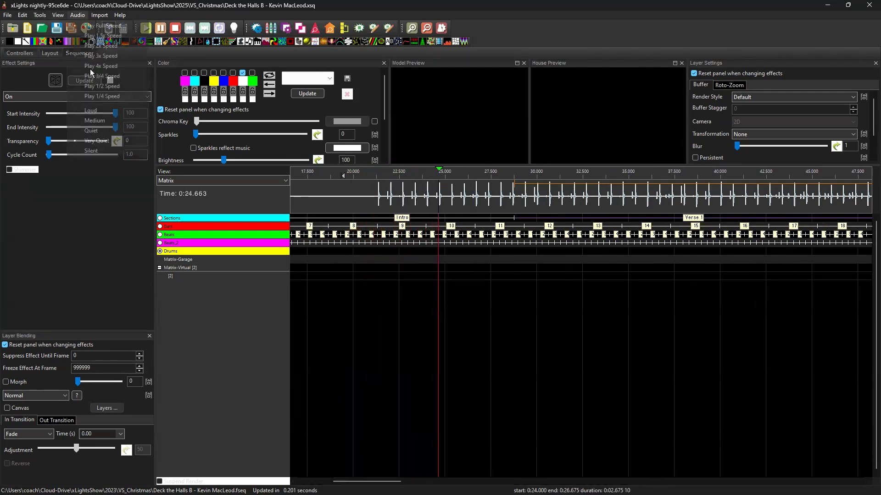
click(98, 133)
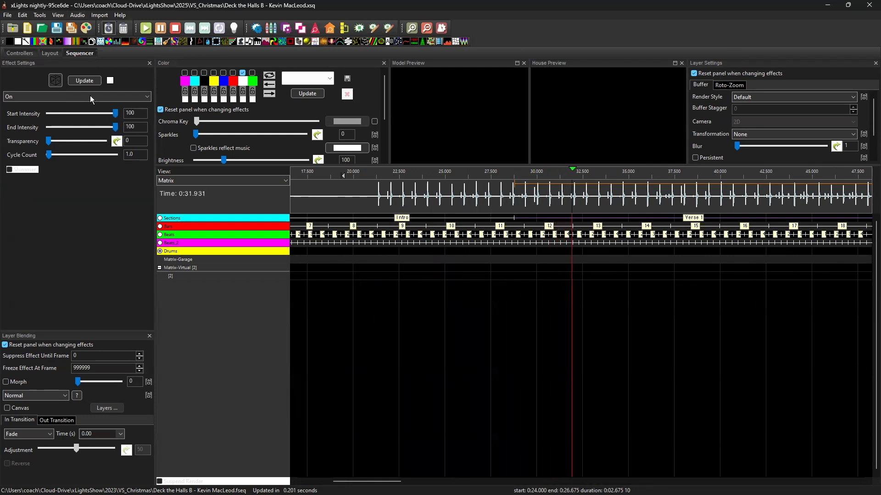
click(77, 16)
click(98, 121)
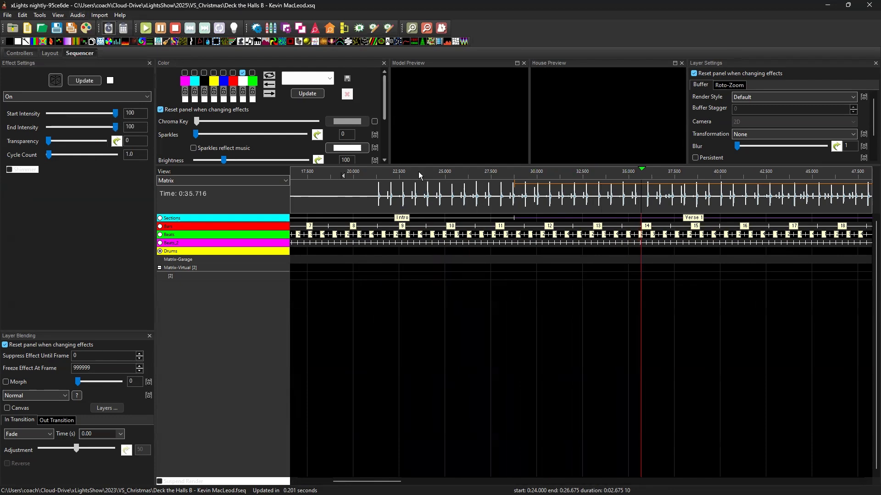
Replay the drums audio from the first drum hits at about 0:21 to hear how they match the waveform
click(377, 177)
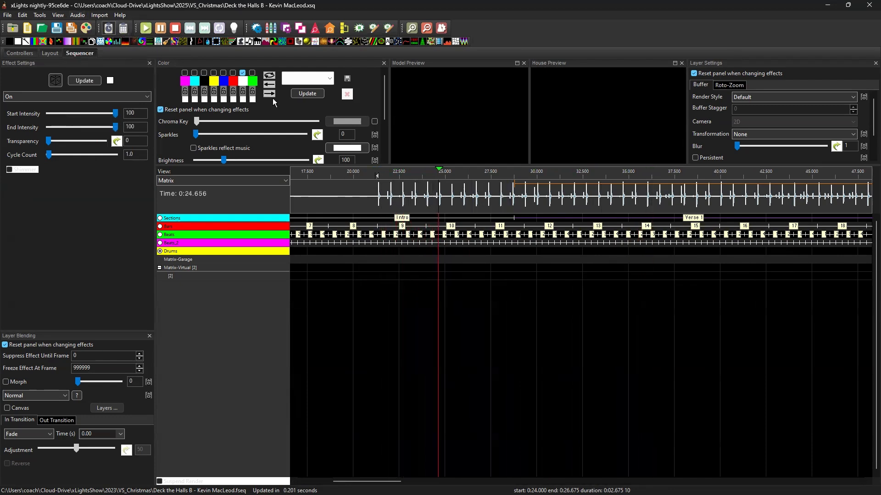
click(77, 15)
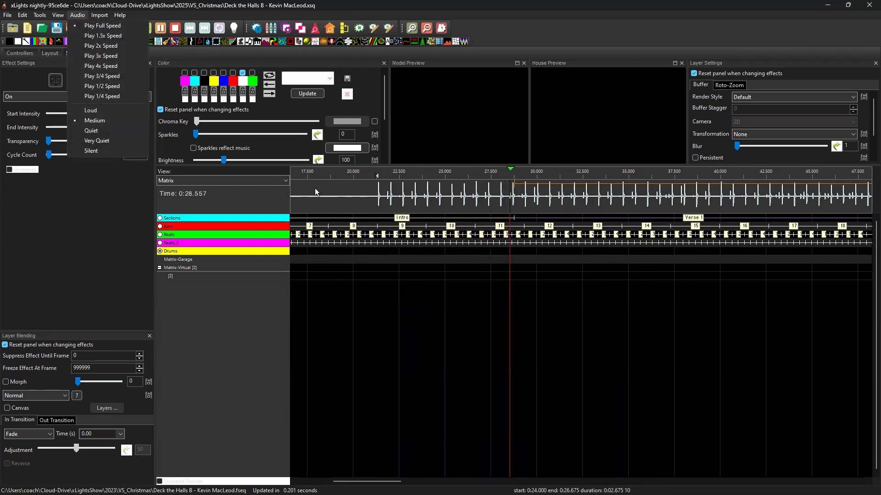
click(178, 29)
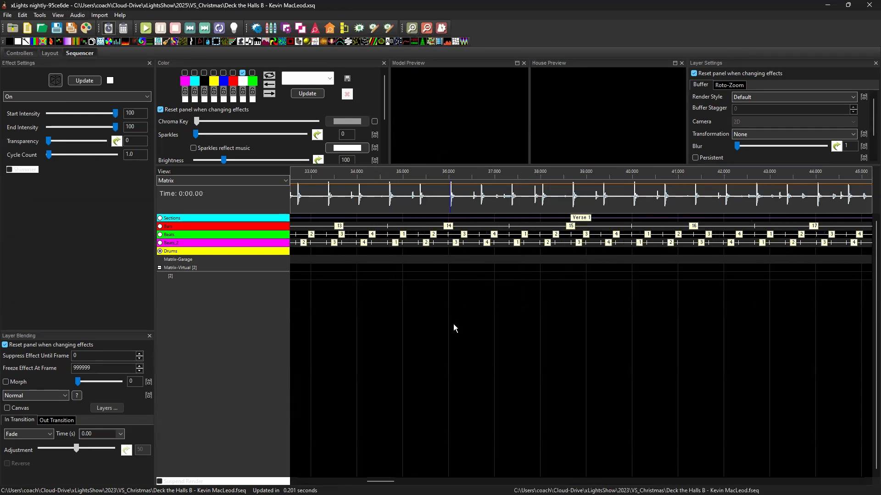
scroll(449, 325, left, 5)
scroll(449, 325, left, 3)
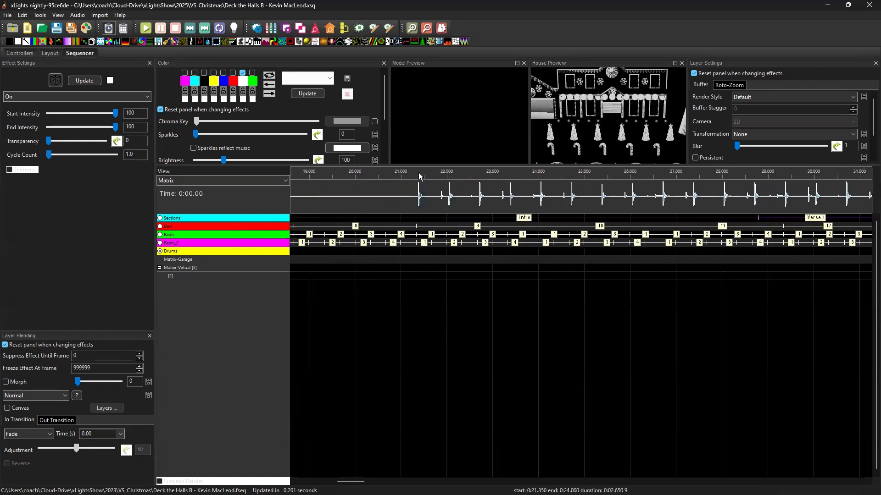
key(space)
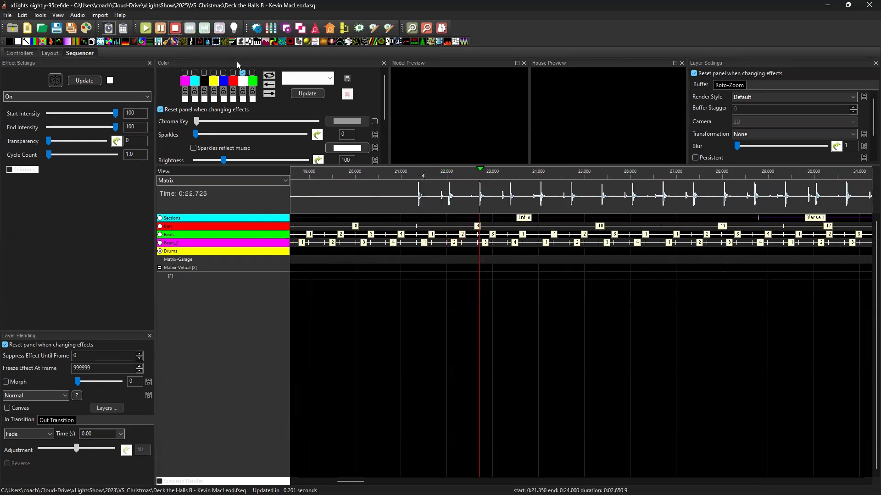
Add timing marks to the Drums track at each main drum hit from 0:21.375 to 0:29.400
click(418, 196)
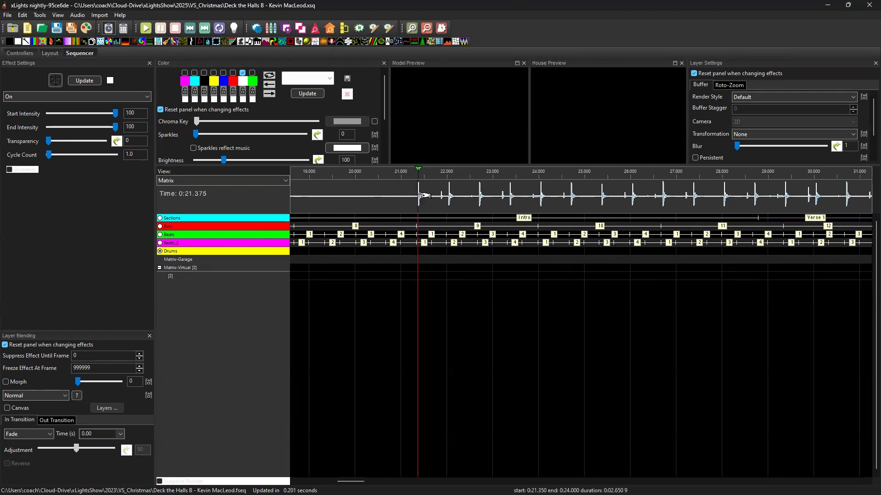
click(450, 185)
click(479, 186)
click(510, 188)
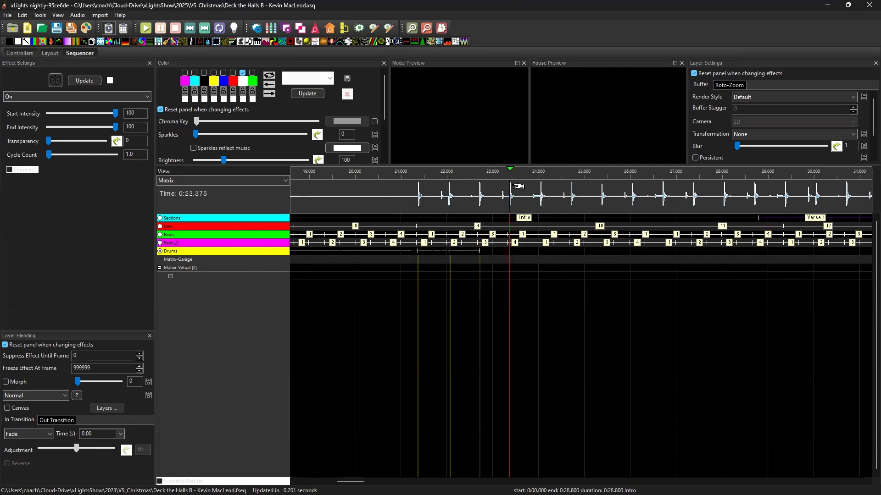
click(541, 190)
click(572, 191)
click(603, 193)
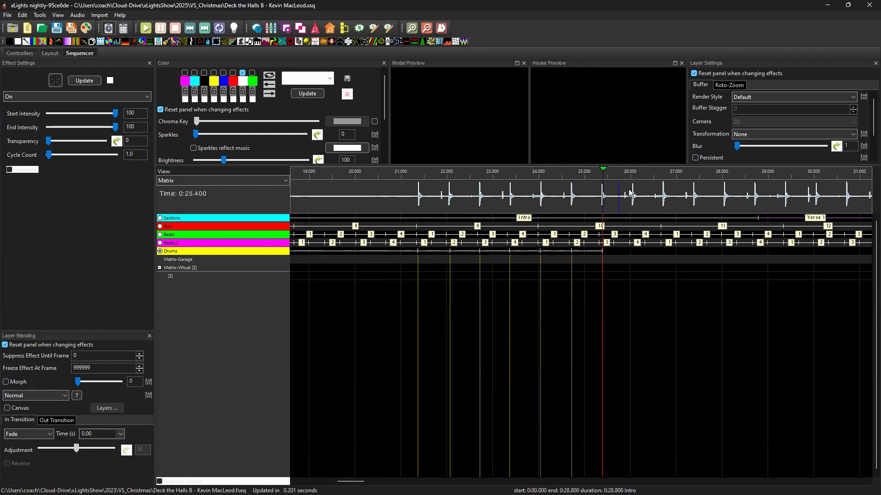
click(632, 192)
click(663, 193)
click(694, 191)
click(725, 193)
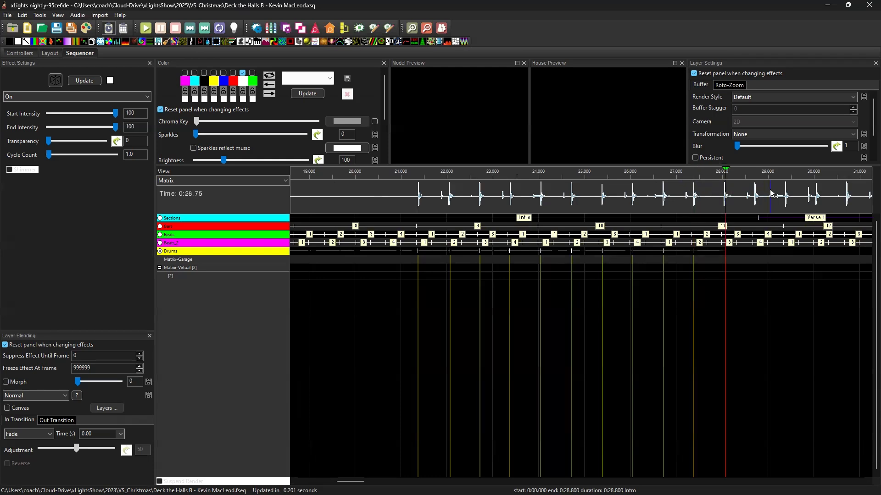
click(755, 190)
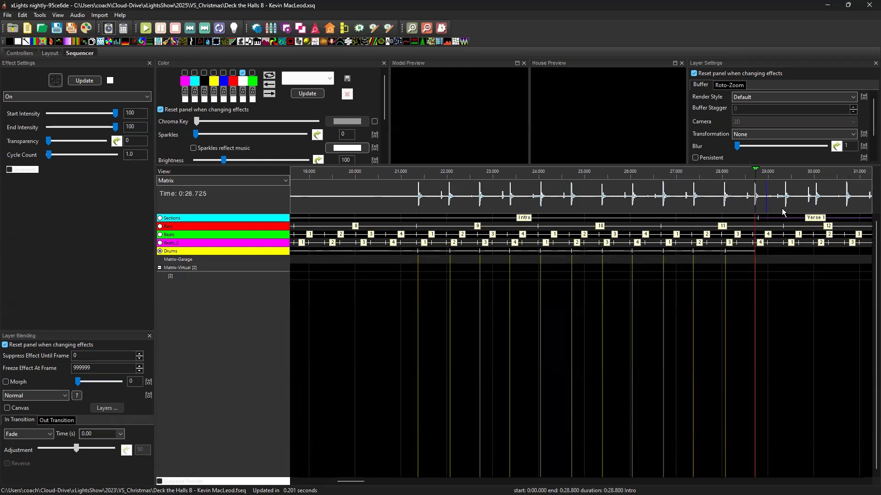
click(785, 195)
Review the Drums timing marks against the waveform, from the first marked hit into the unmarked part after 0:29
click(422, 257)
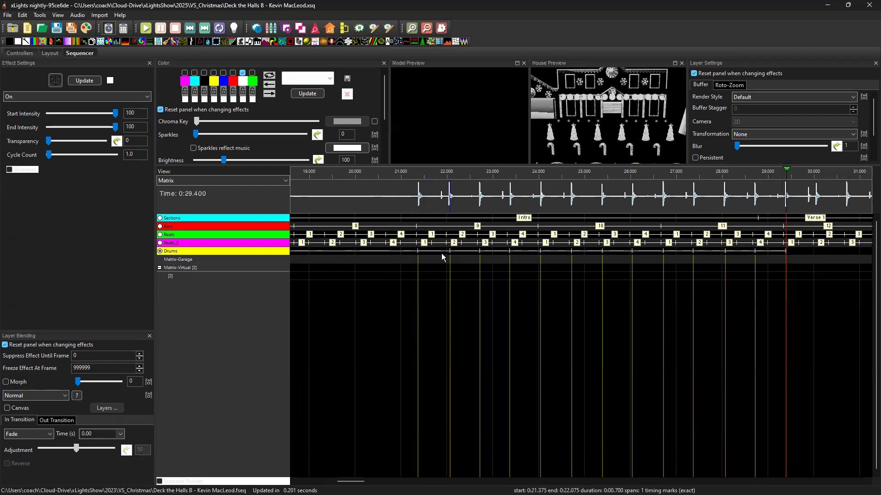
drag(446, 253, 450, 252)
scroll(613, 275, right, 4)
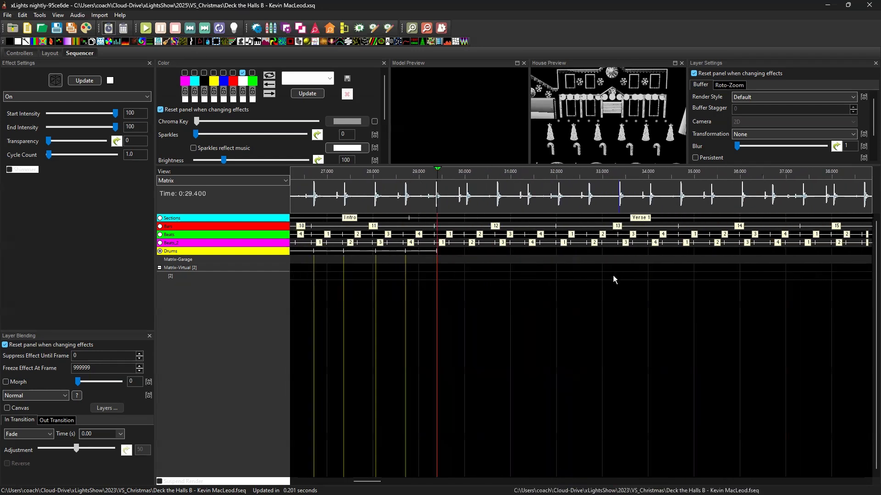
scroll(707, 275, left, 4)
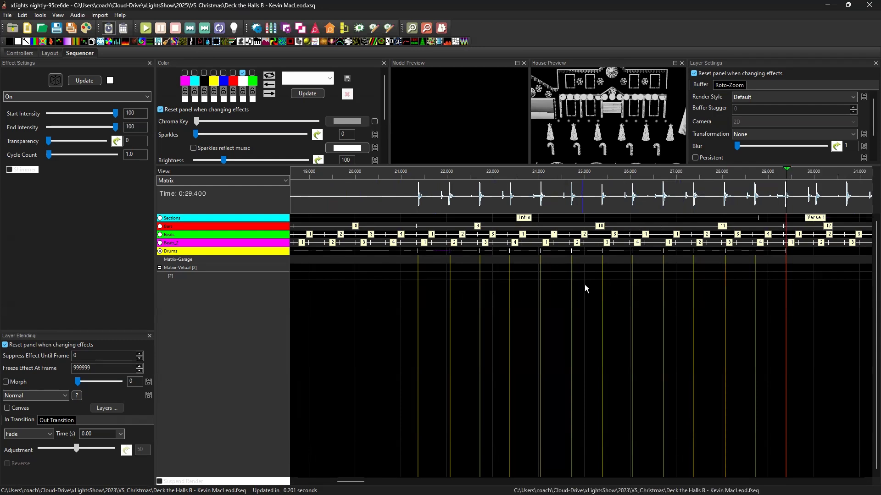
scroll(585, 285, right, 3)
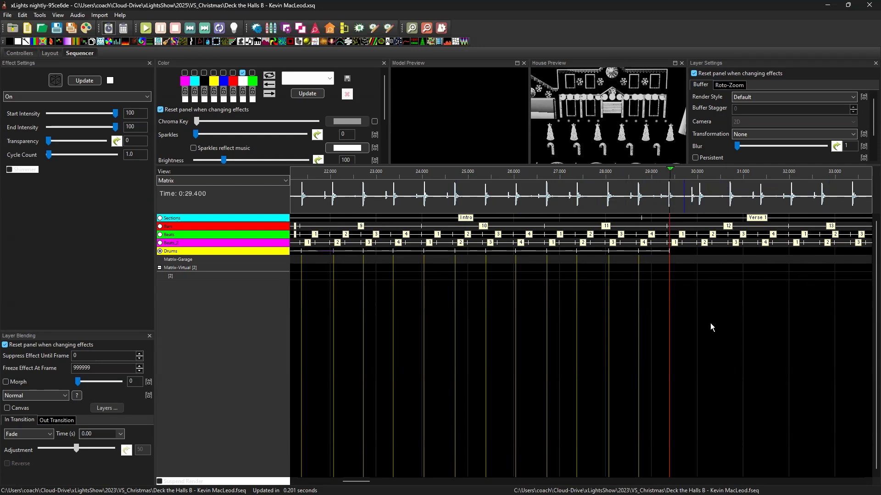
scroll(623, 315, left, 2)
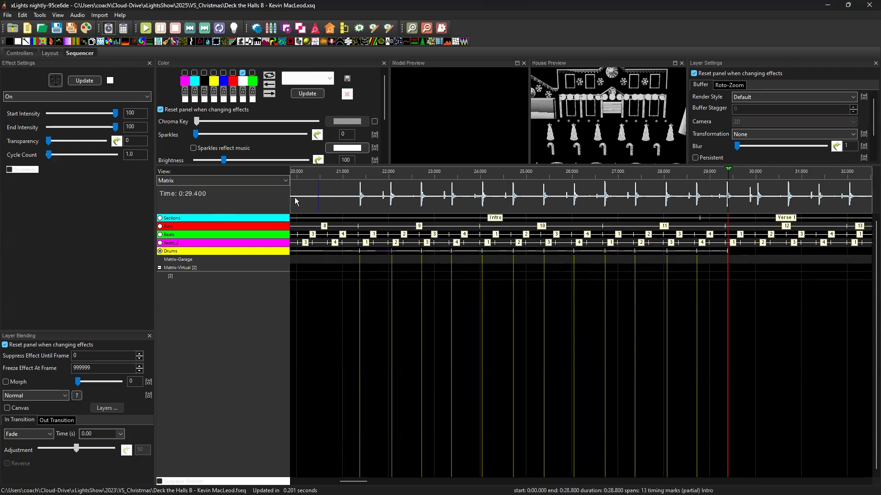
Display the Master View and the Spinners view to compare which timing tracks each one includes
click(255, 180)
click(240, 191)
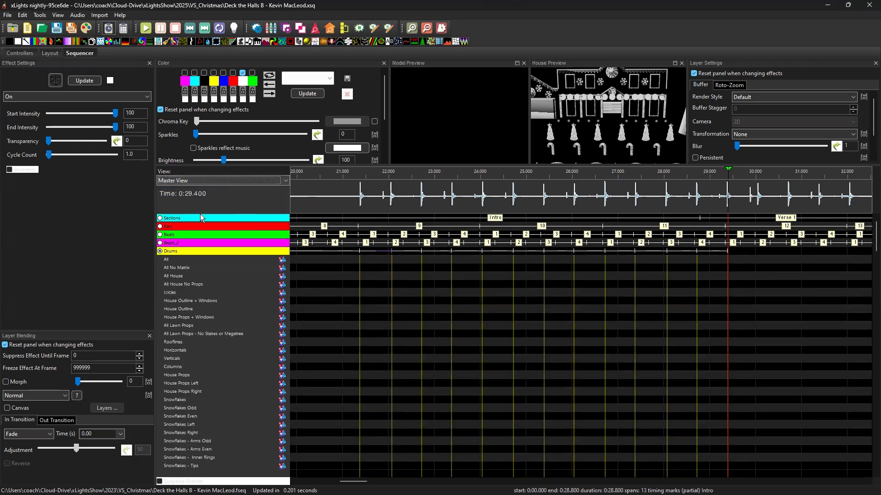
click(208, 182)
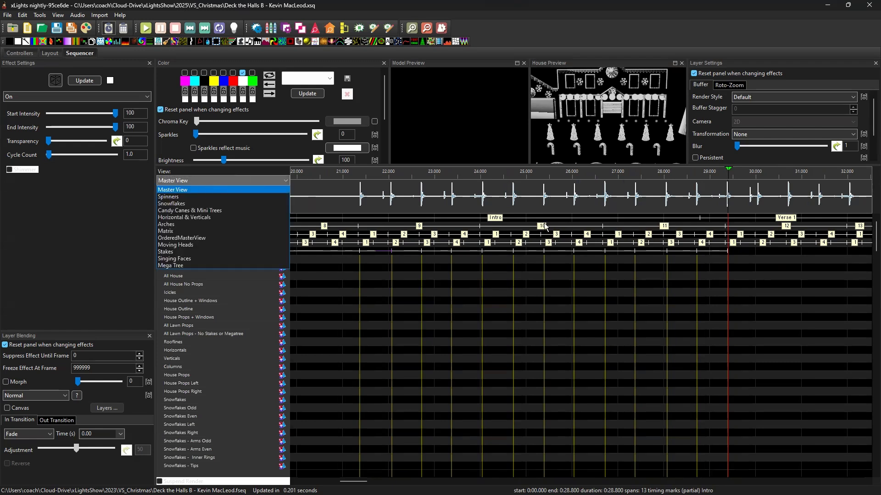
click(576, 279)
click(240, 180)
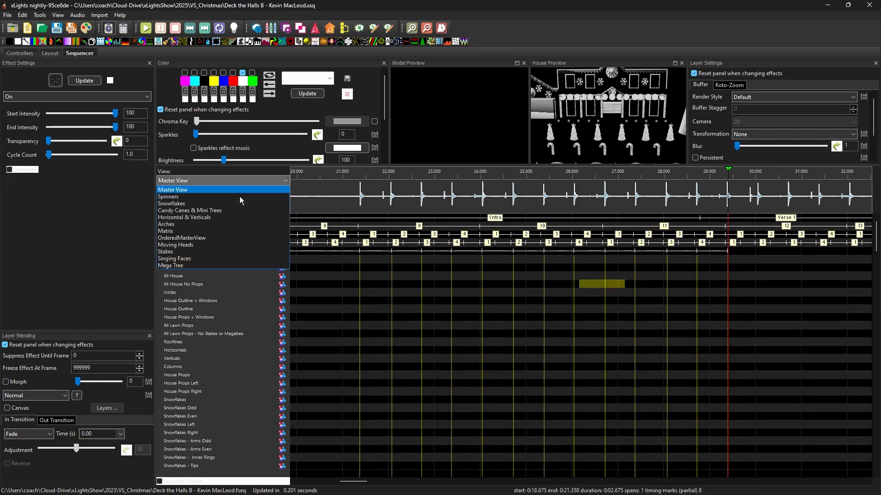
click(238, 197)
Check the timing tracks in the Snowflakes view and the Master View, and return to the Matrix view
click(238, 180)
click(238, 203)
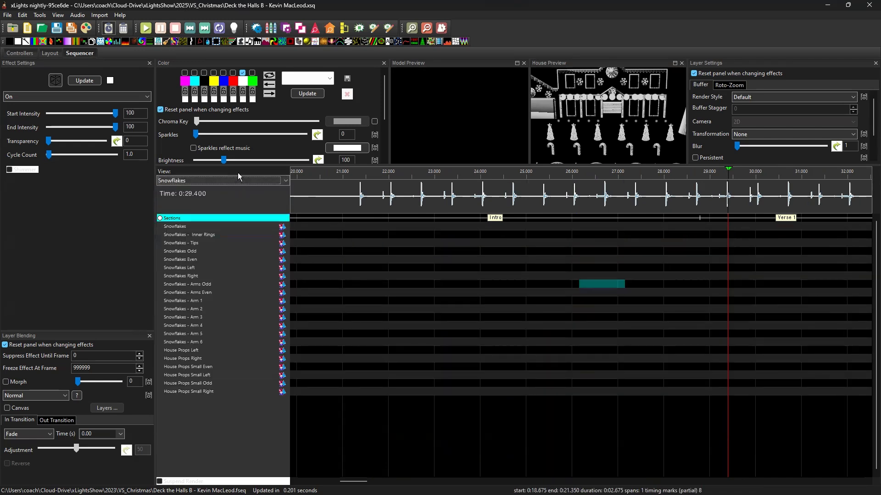
click(234, 179)
click(231, 191)
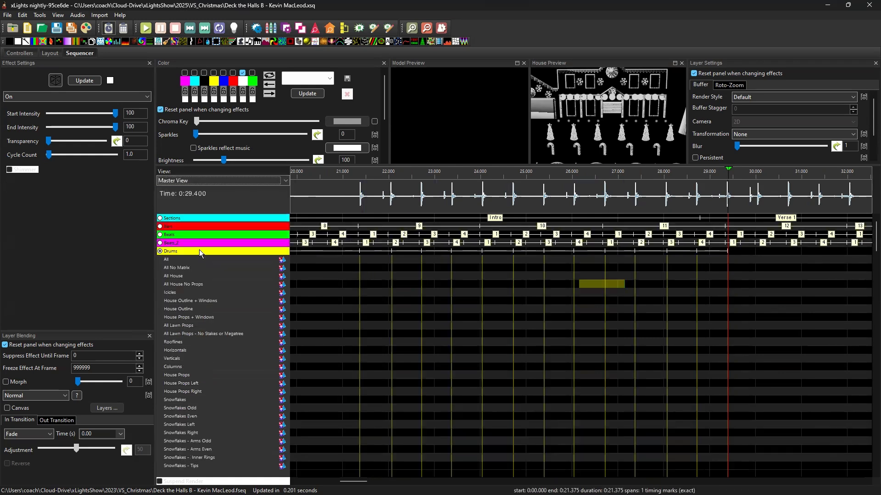
click(223, 181)
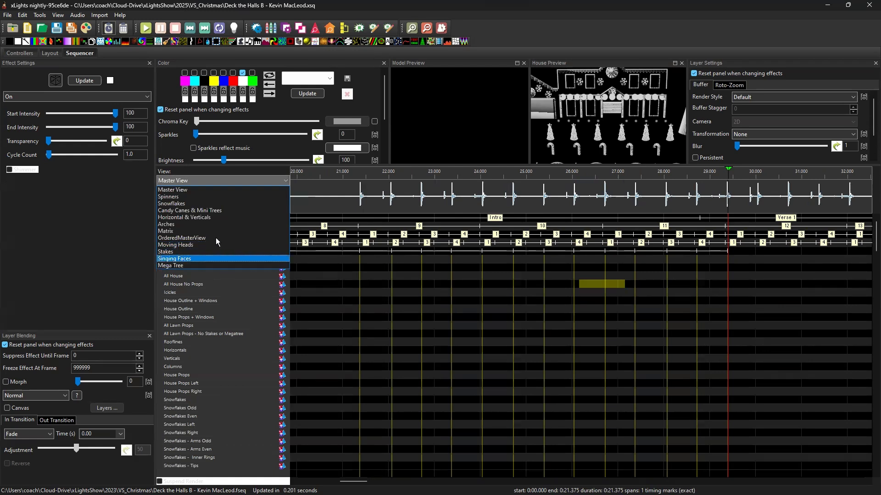
click(206, 231)
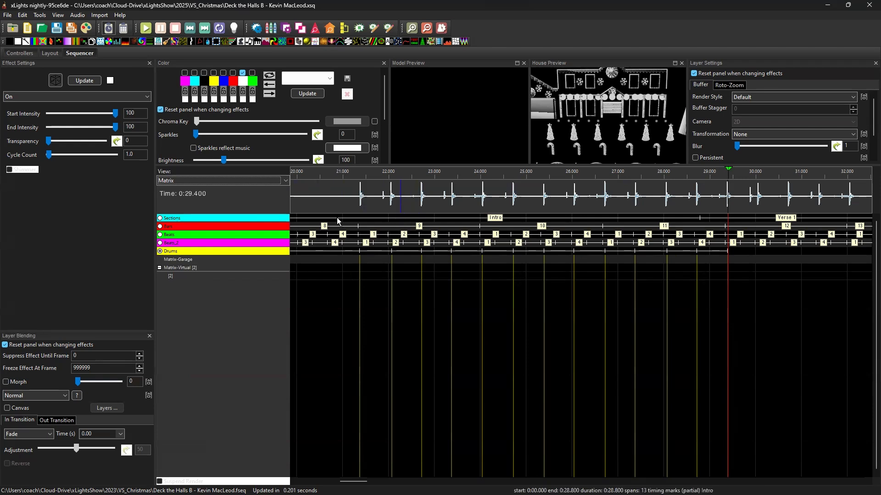
Check which timing tracks the Candy Canes & Mini Trees, Arches and OrderedMasterView views include
click(279, 180)
click(232, 211)
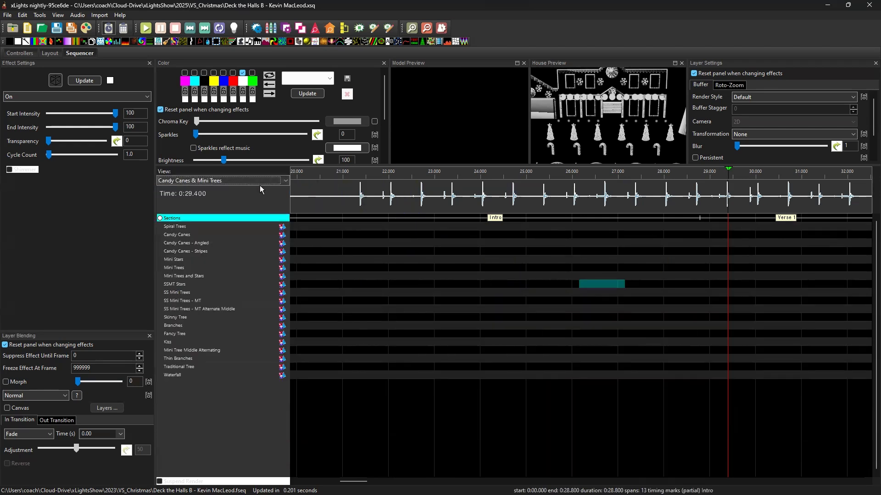
click(265, 181)
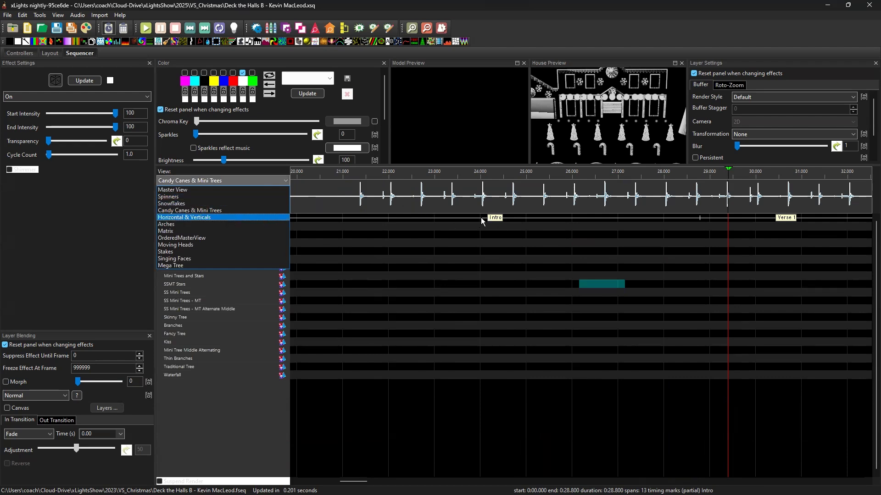
click(193, 224)
click(251, 180)
click(243, 234)
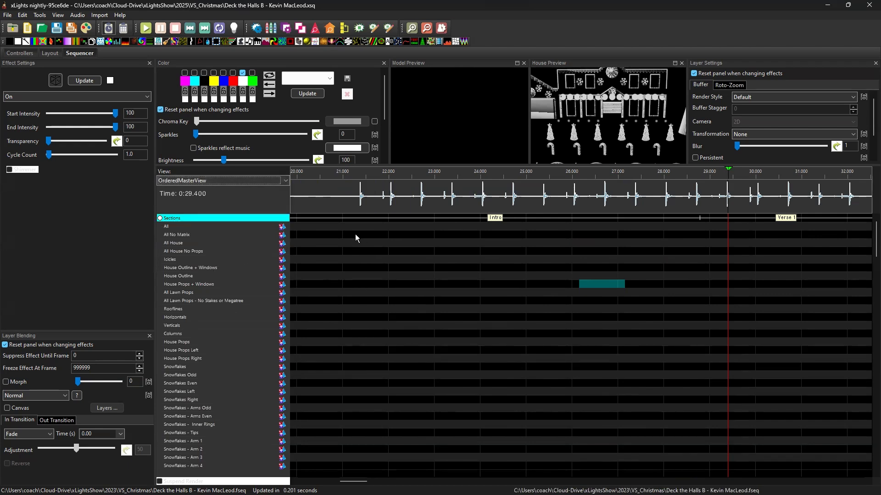
Return to the Master View and add its timing tracks to all views
click(284, 184)
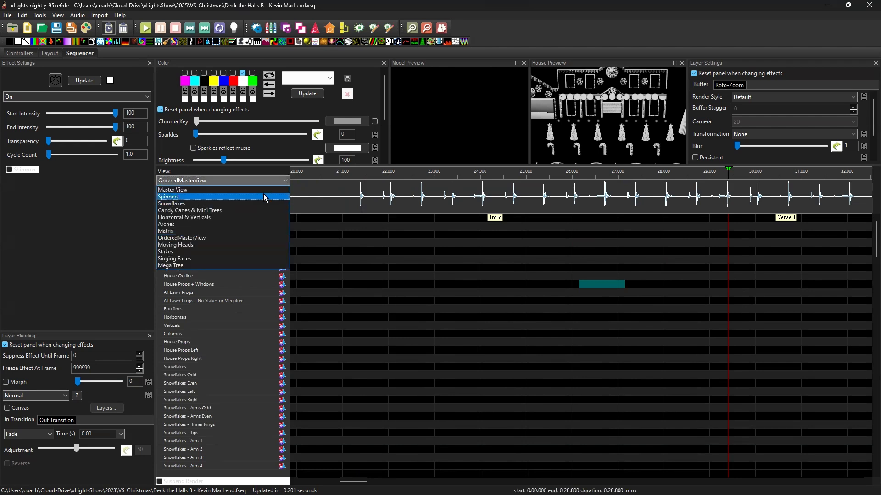
click(279, 196)
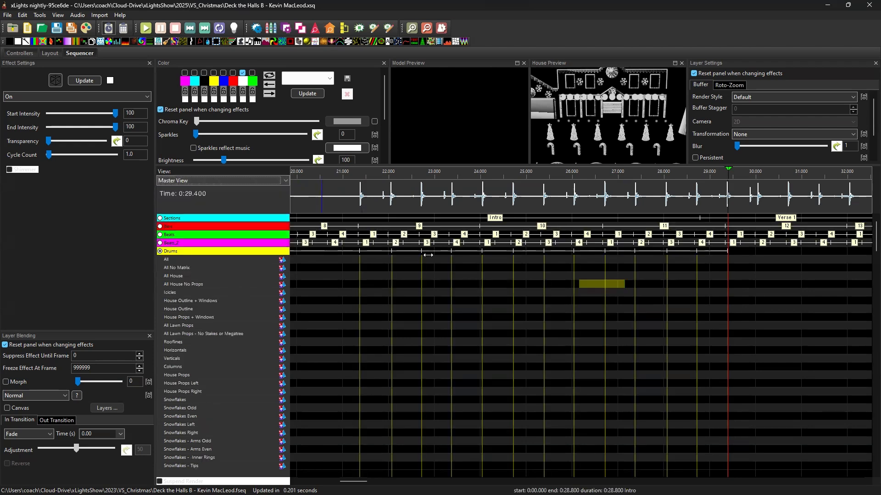
right_click(261, 251)
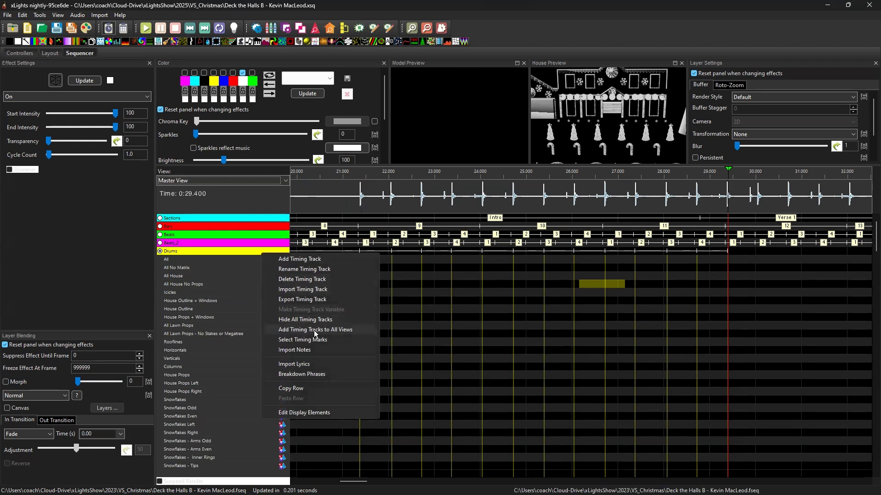
click(314, 330)
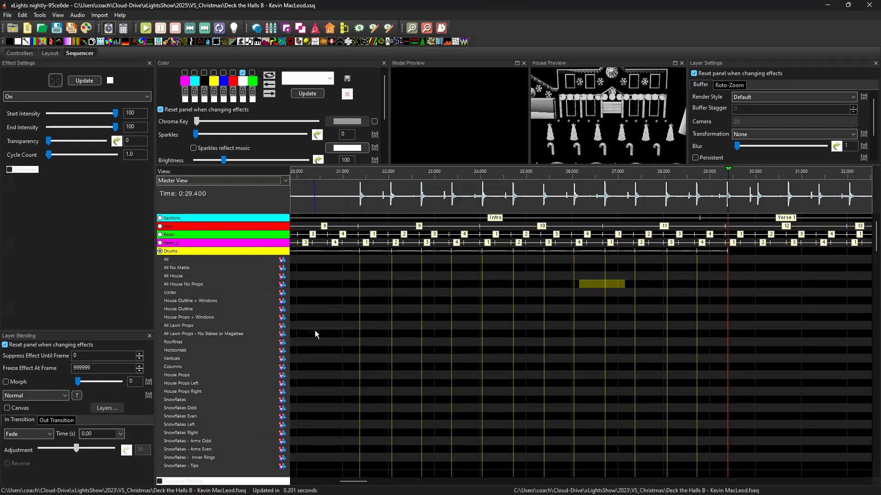
Check the timing tracks in the Snowflakes and Candy Canes & Mini Trees views, and deactivate the Drums track
click(285, 184)
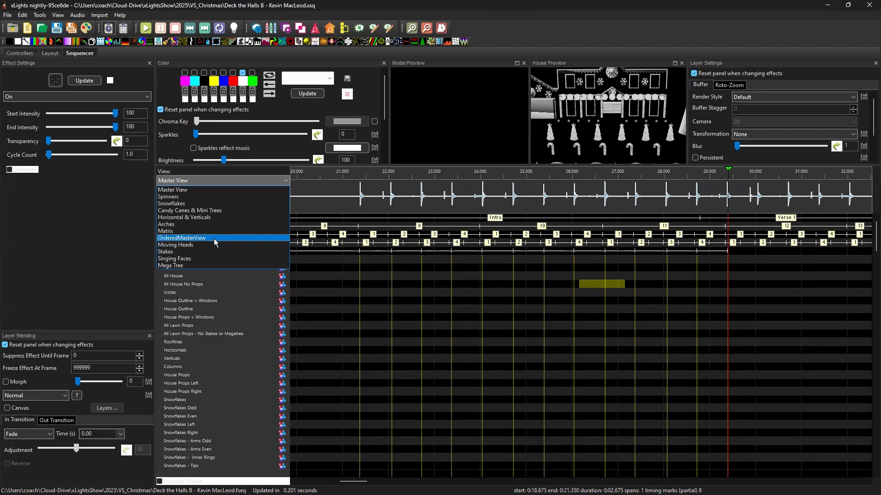
click(197, 204)
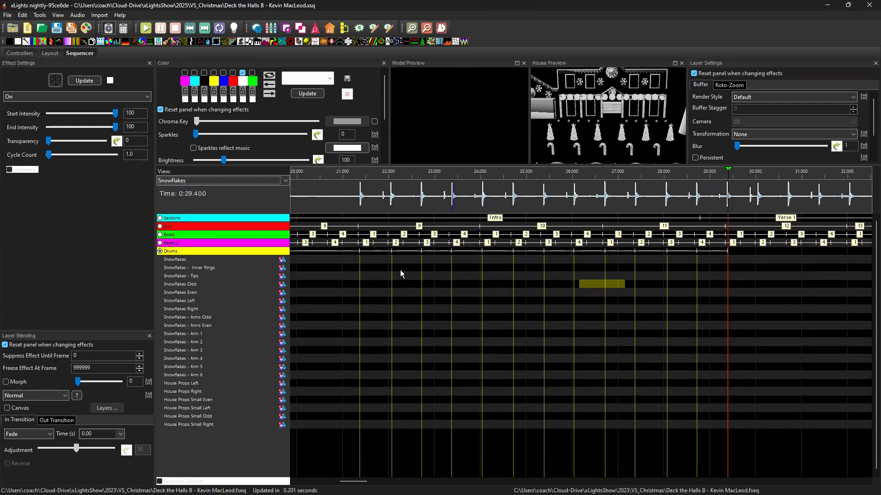
click(206, 181)
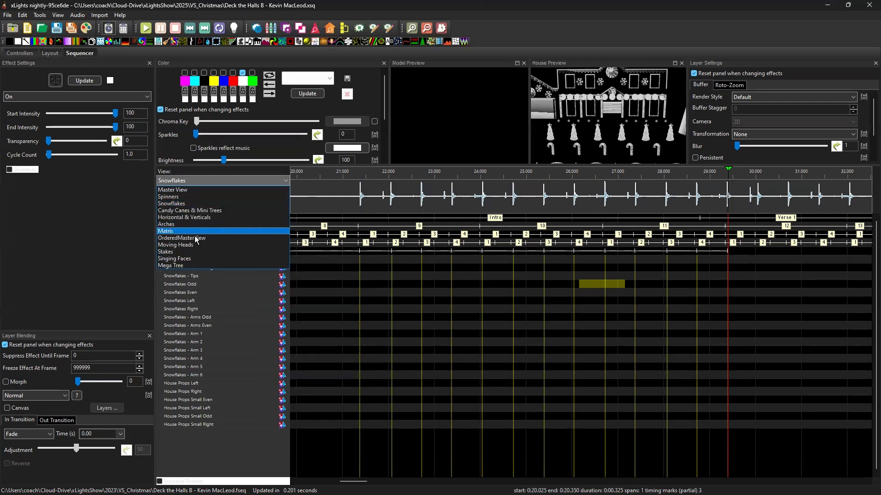
click(186, 211)
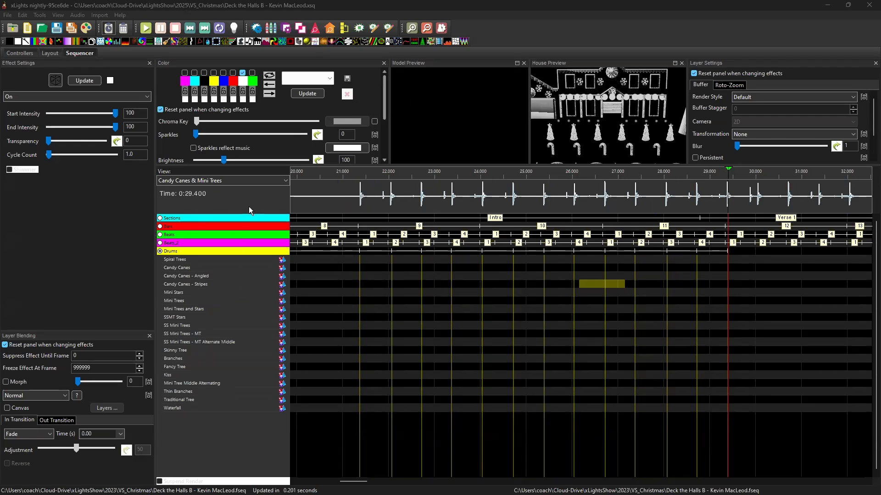
click(160, 251)
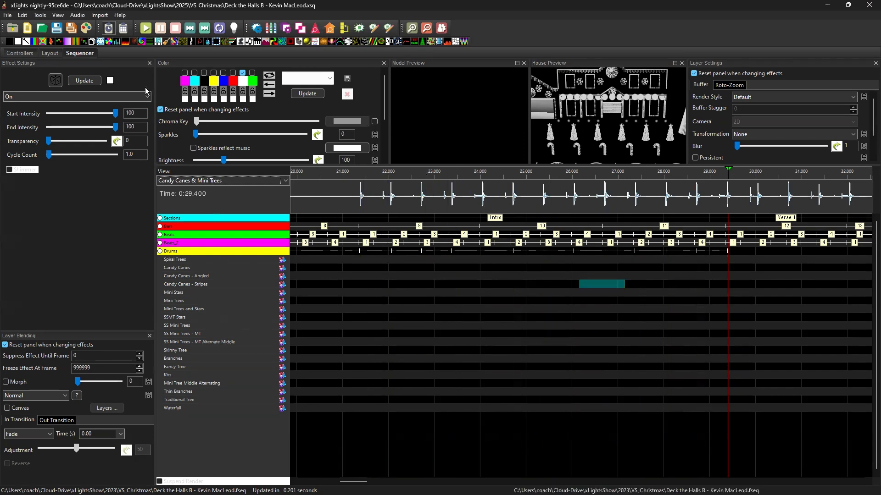
Replace the sequence's drum stem media with the full Deck the Halls B song from the Training folder
click(7, 14)
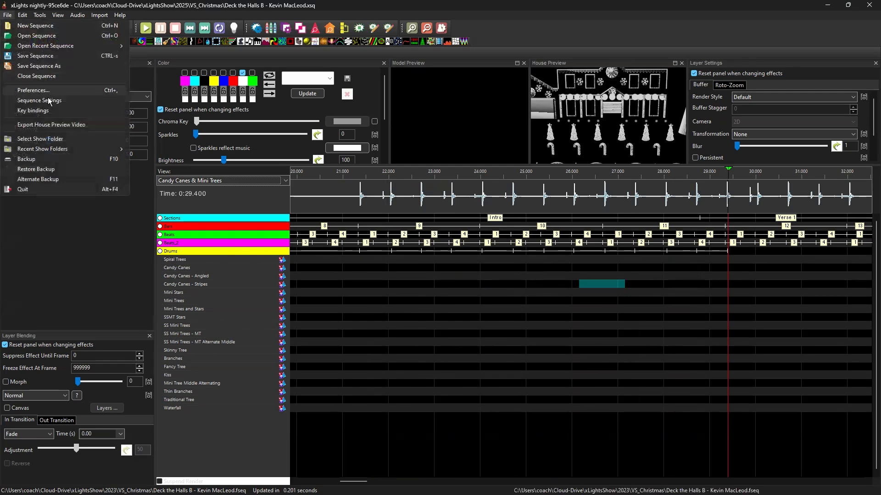
click(40, 101)
click(242, 127)
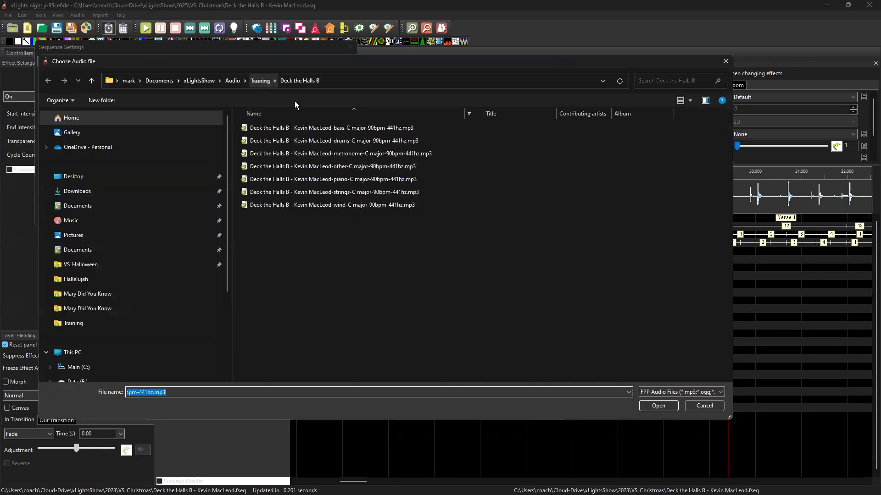
click(260, 81)
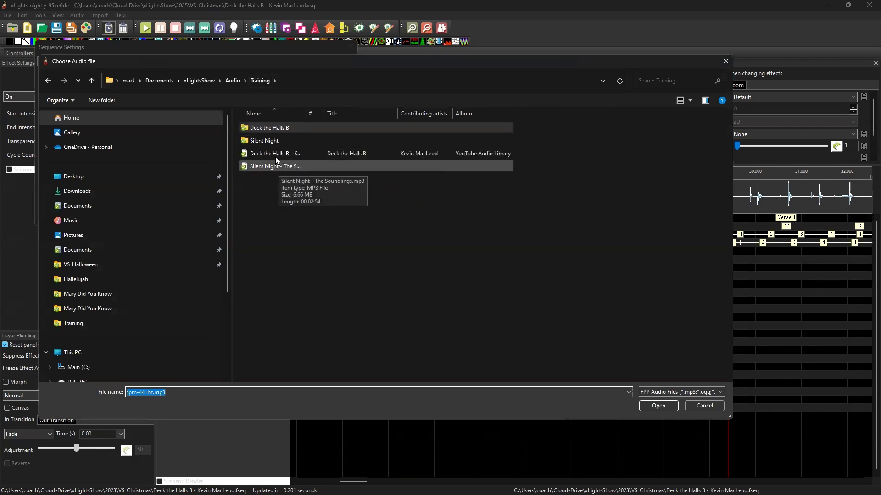
click(667, 406)
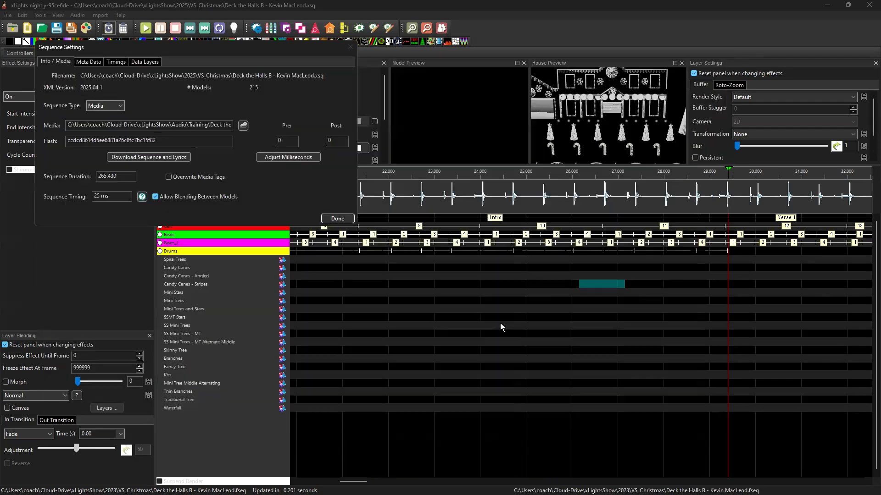
click(337, 219)
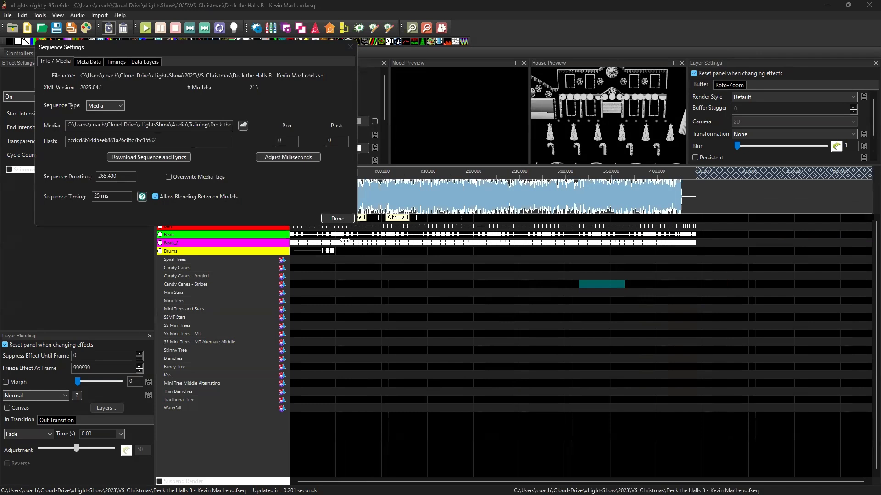
Set the audio playback volume to Quiet
click(412, 31)
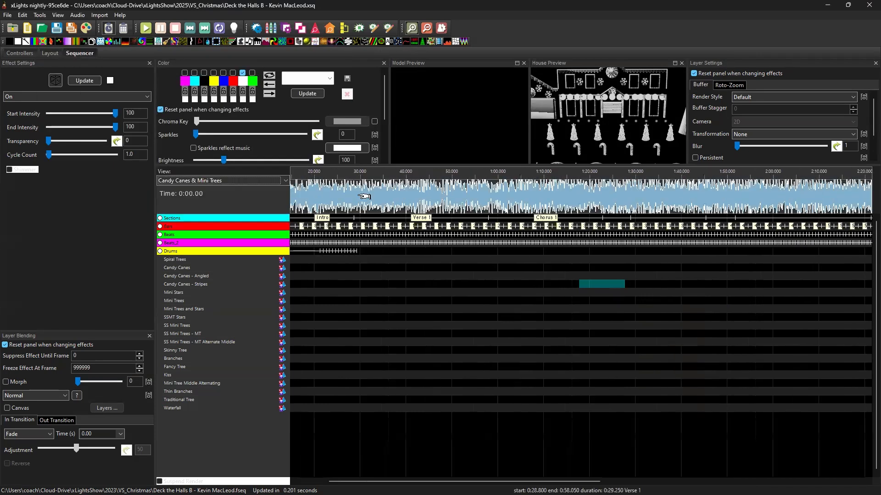
click(80, 15)
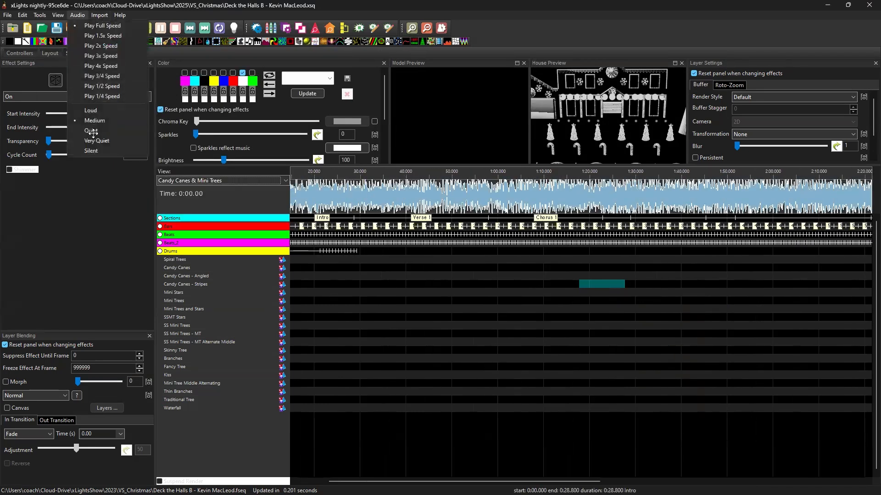
click(92, 130)
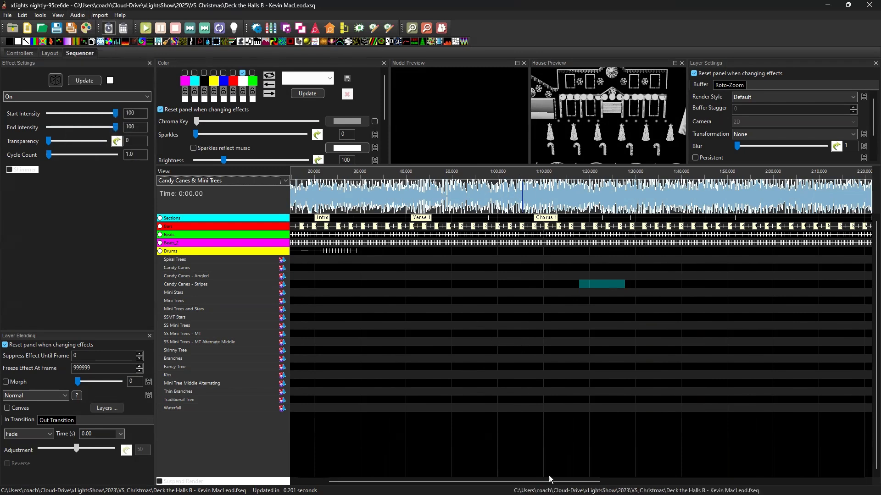
Activate the Beats timing track and inspect its marks through Verse 1 of the full song
drag(550, 482, 431, 482)
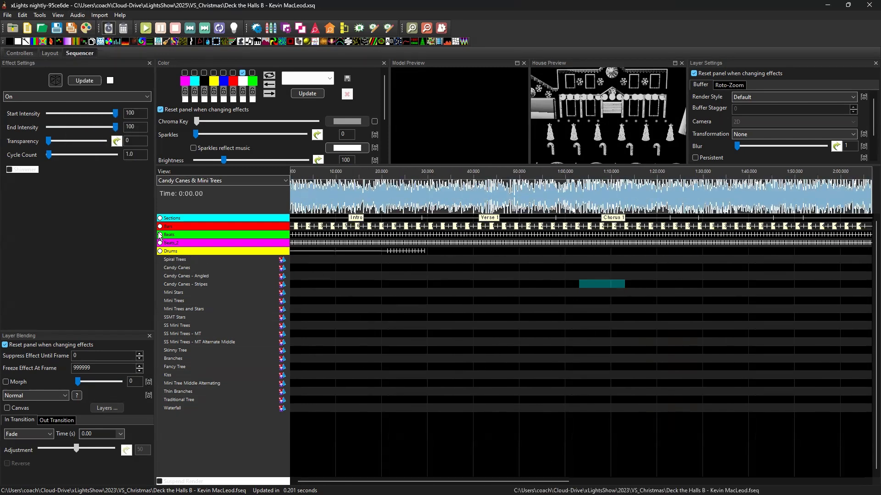
click(248, 235)
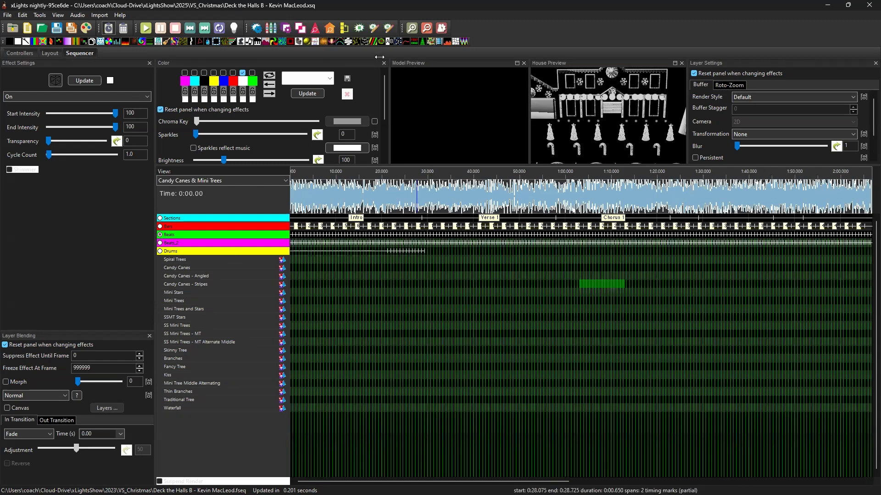
click(412, 29)
click(412, 28)
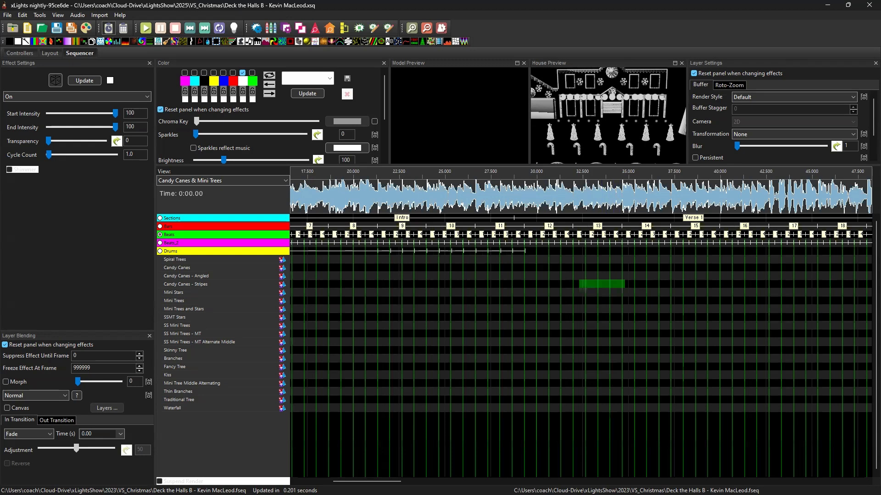
scroll(457, 244, right, 5)
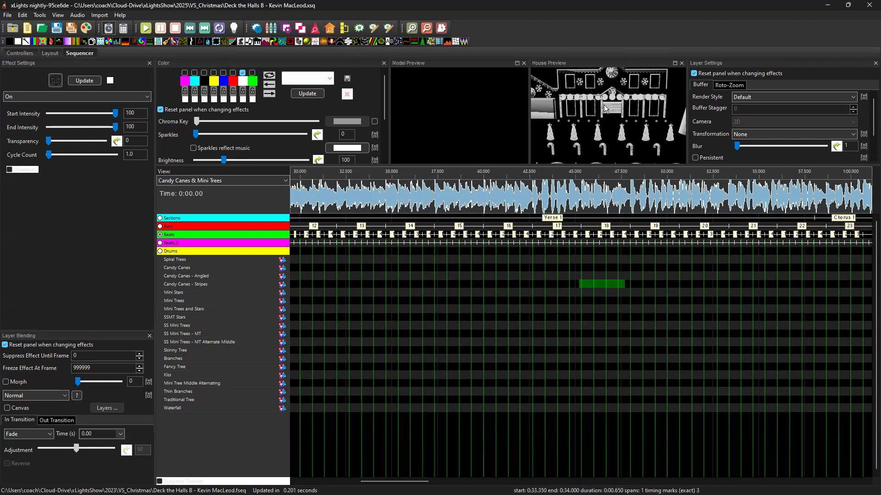
scroll(604, 106, down, 5)
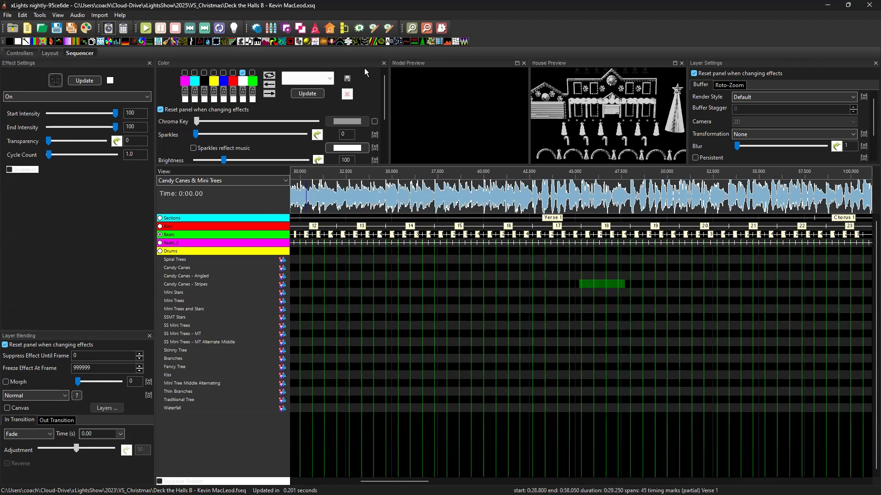
Choose the Single Strand effect and display the Arches view with the whole house in the preview
drag(341, 41, 546, 97)
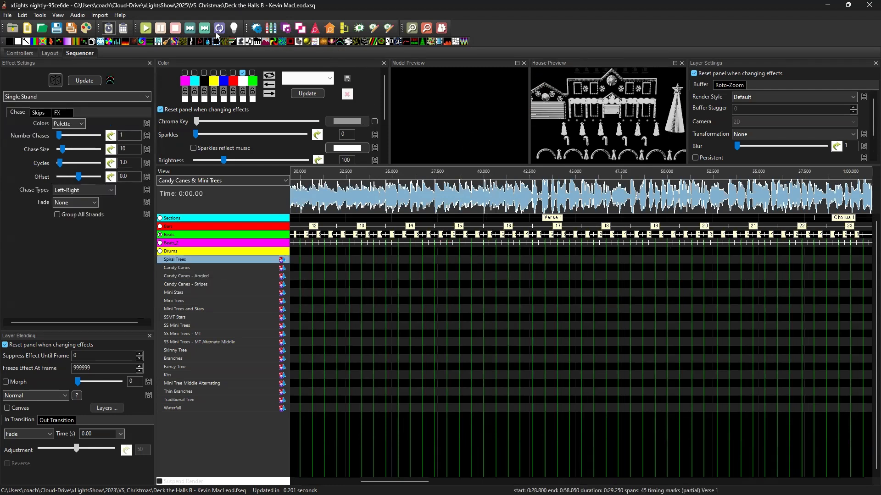
click(227, 184)
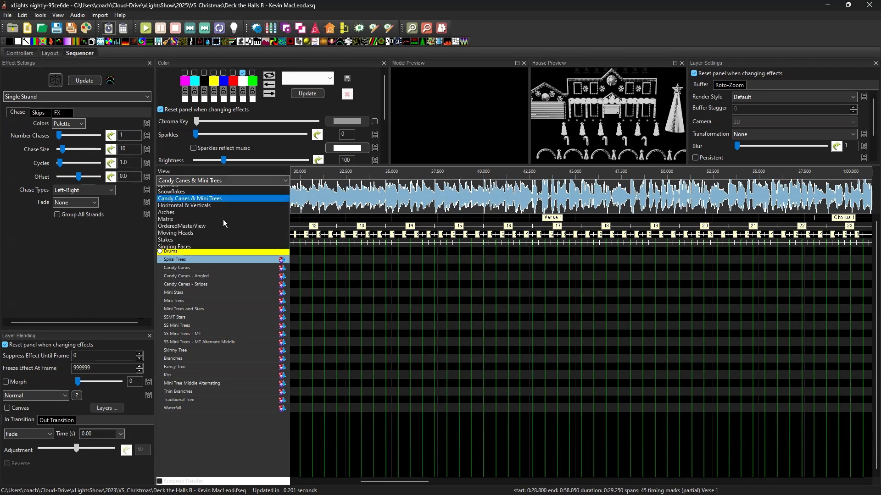
click(210, 224)
scroll(605, 149, down, 3)
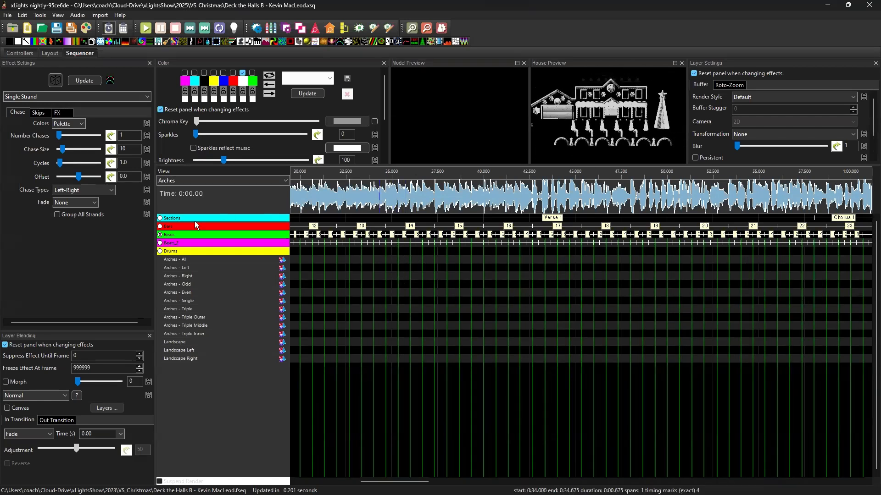
With the Beats track active, add a Single Strand effect to Arches - All from 0:37.325 to 0:40.000
click(160, 234)
click(160, 234)
click(417, 29)
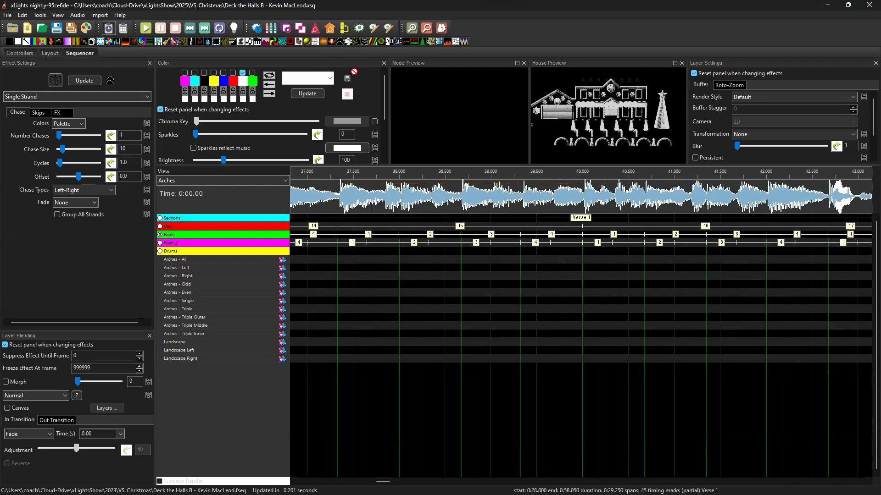
drag(381, 249, 582, 260)
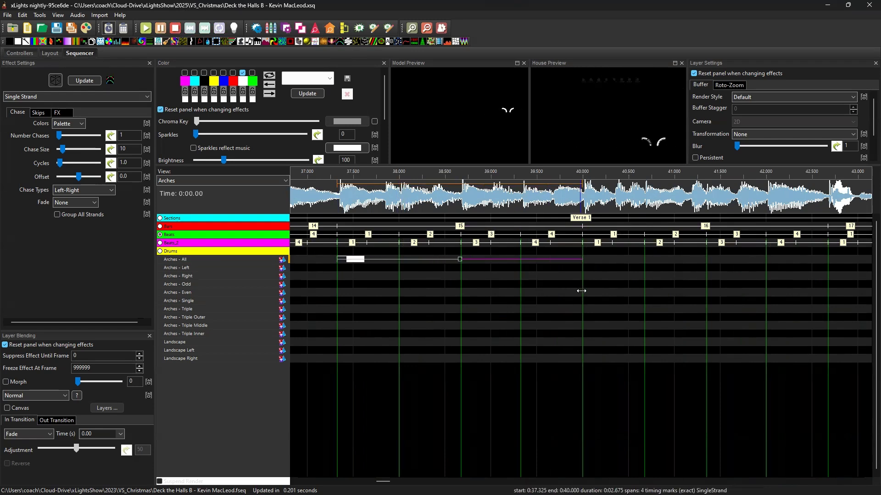
Extend the Single Strand effect on Arches - All to span bars 14 through 17 and set its render style to Per Model Default
click(427, 28)
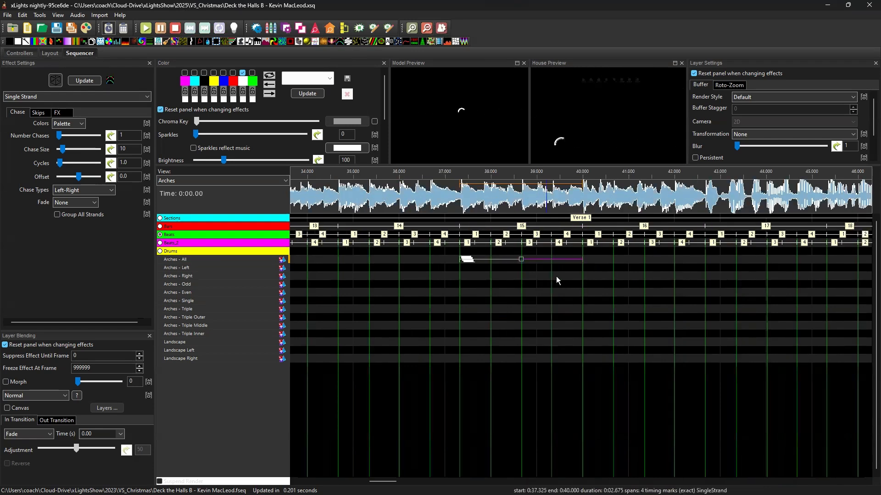
drag(460, 263, 338, 264)
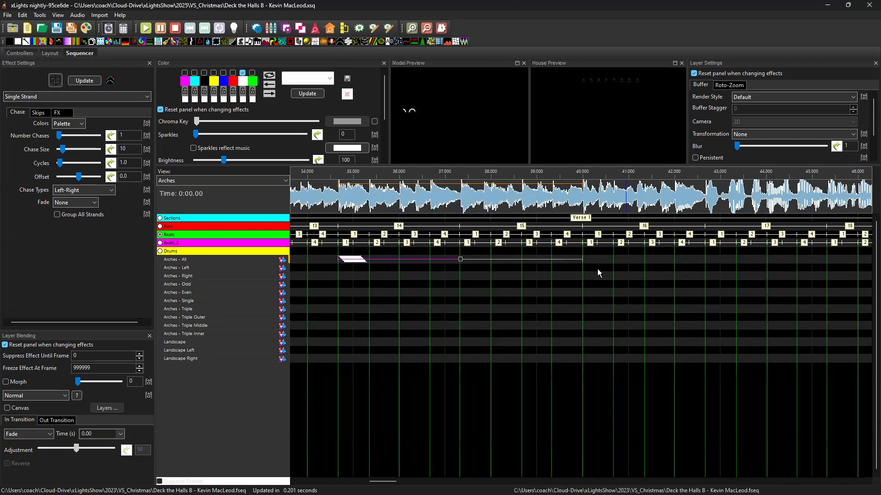
drag(583, 261, 825, 296)
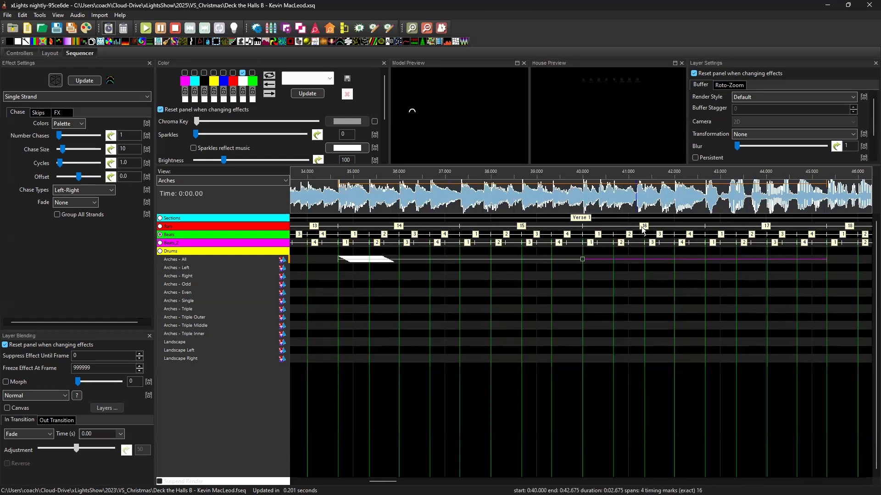
click(763, 95)
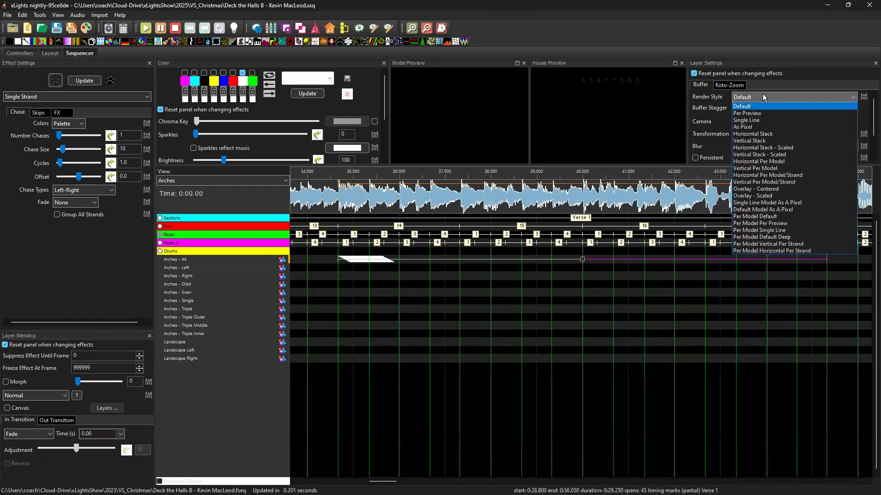
click(781, 216)
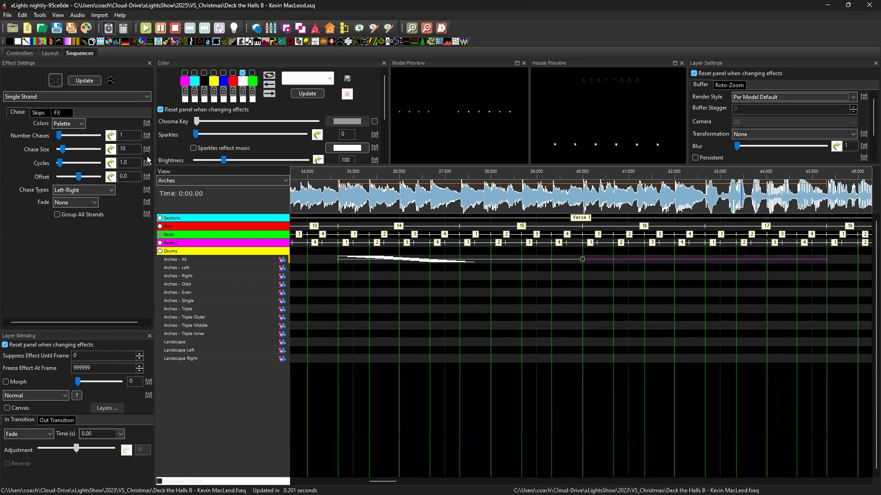
Set the Single Strand effect on Arches - All to 16 cycles with a chase size of 50
double_click(123, 163)
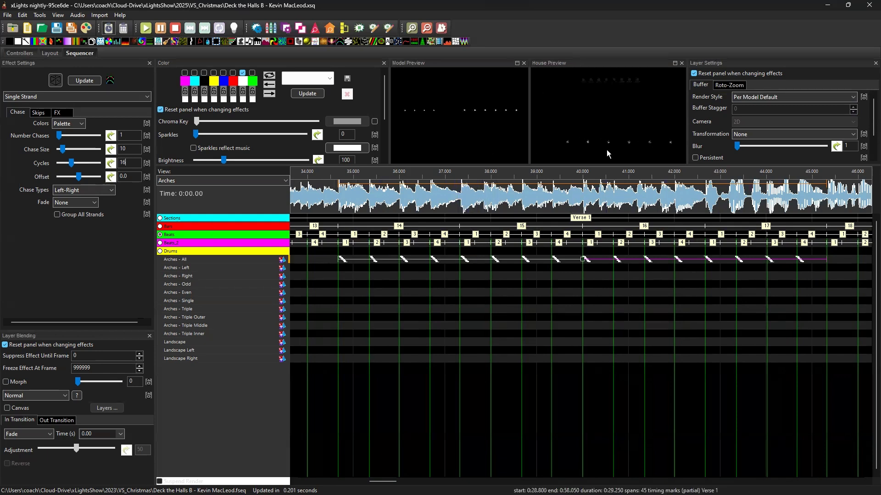
key(ctrl+a)
text(20)
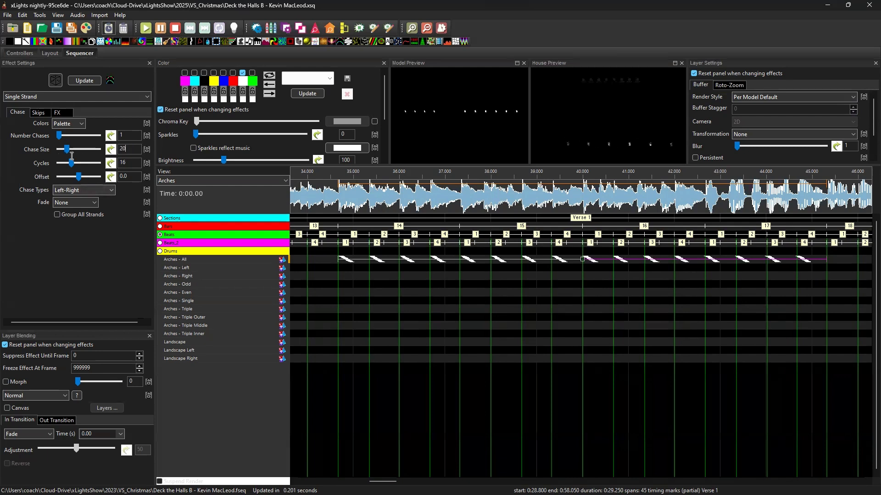
text(50)
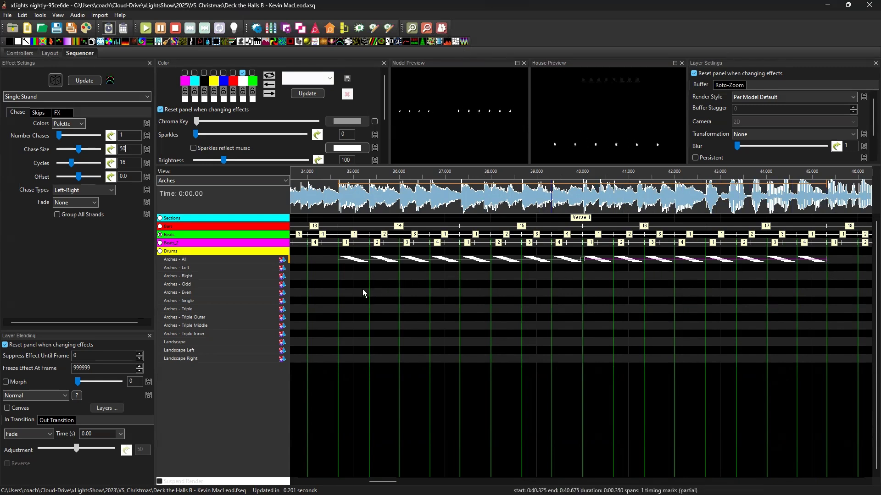
Change the Single Strand chase type to Bounce from Left and set its cycles to 8
click(75, 192)
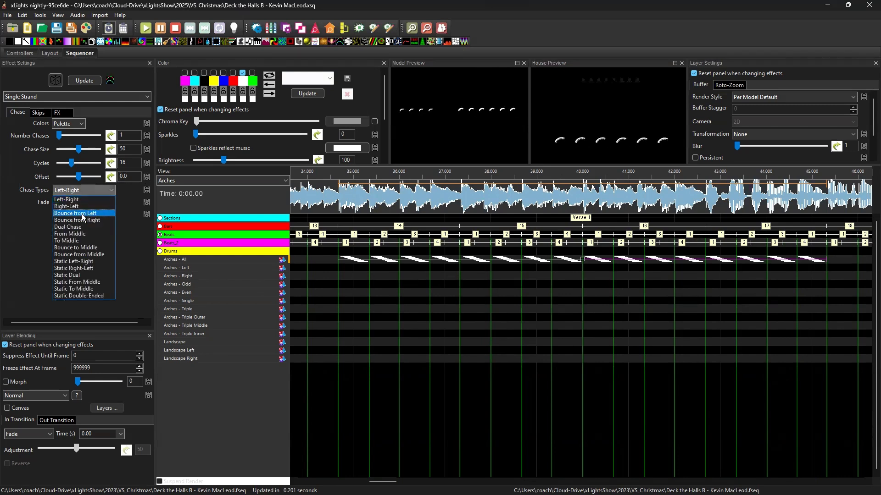
click(83, 213)
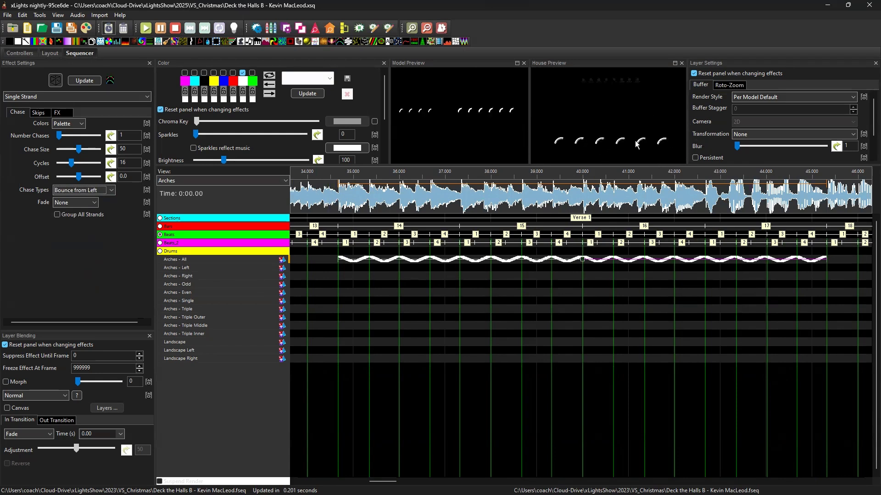
double_click(130, 166)
text(8)
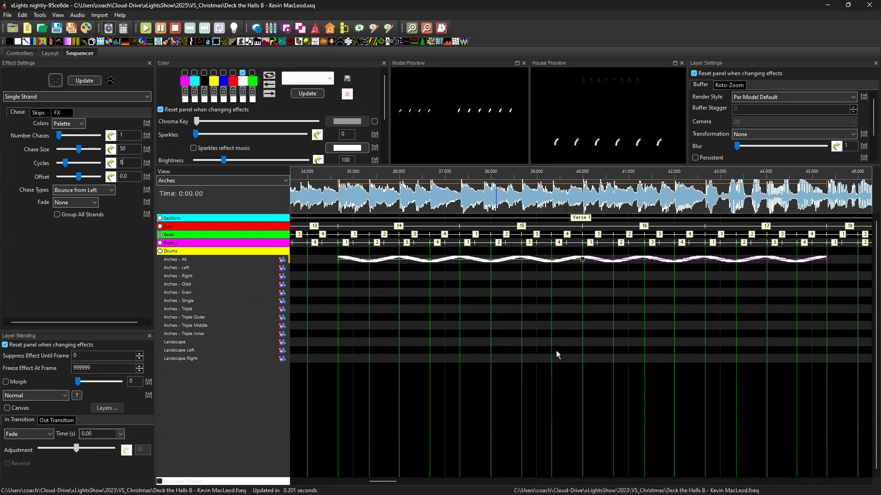
Play the sequence through bars 14 to 17 to review the bouncing arches, and reselect the Single Strand effect
click(399, 228)
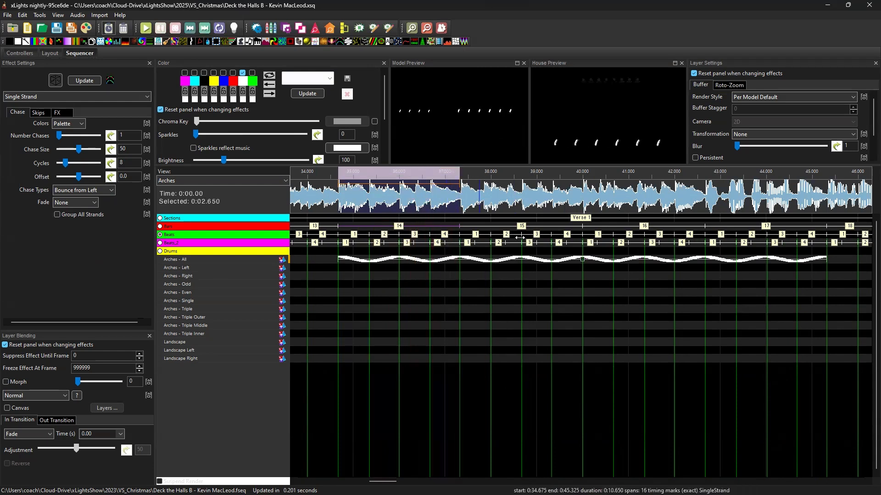
click(332, 174)
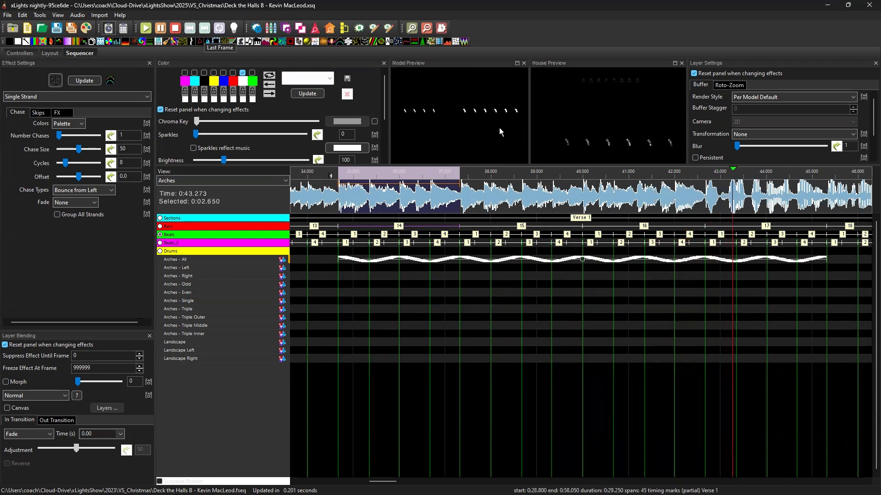
click(176, 28)
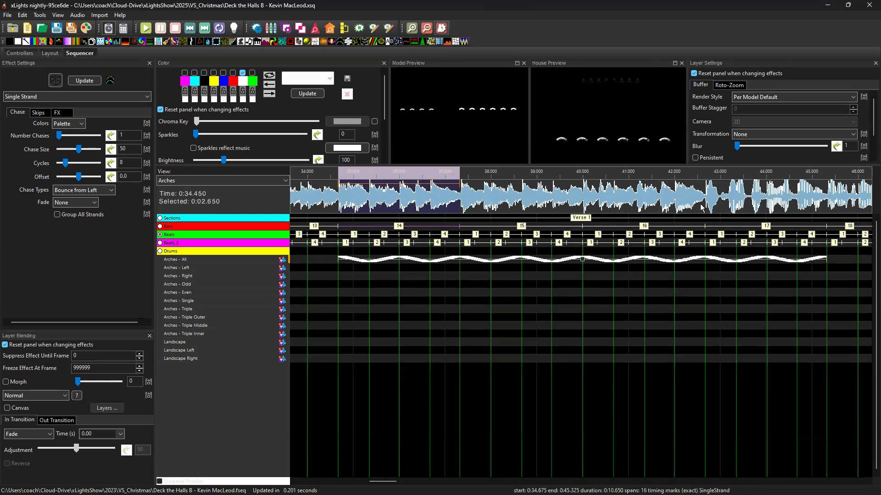
click(582, 261)
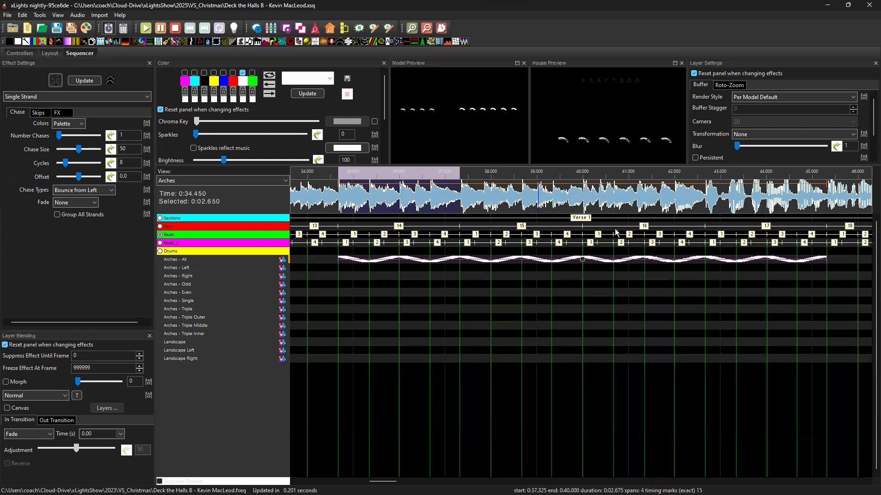
Switch to the Candy Canes & Mini Trees view and add an On effect to Candy Canes - Angled on beat 1 of bar 14
click(244, 179)
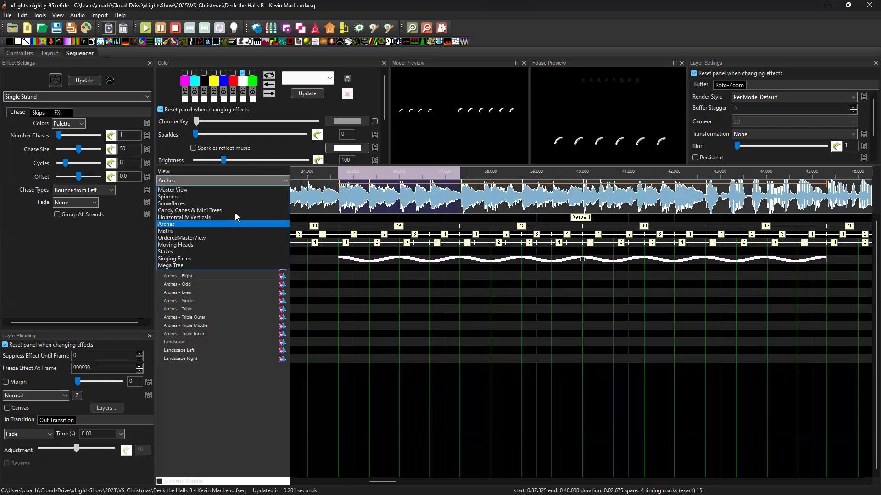
click(218, 210)
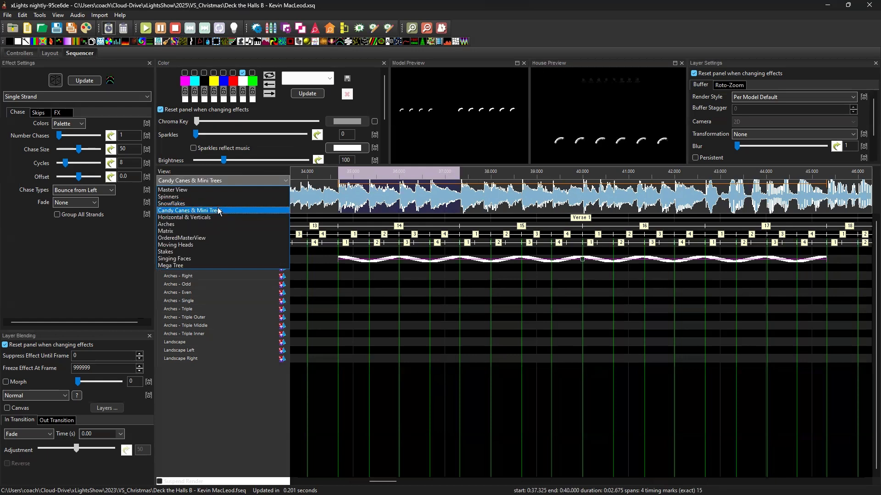
click(218, 211)
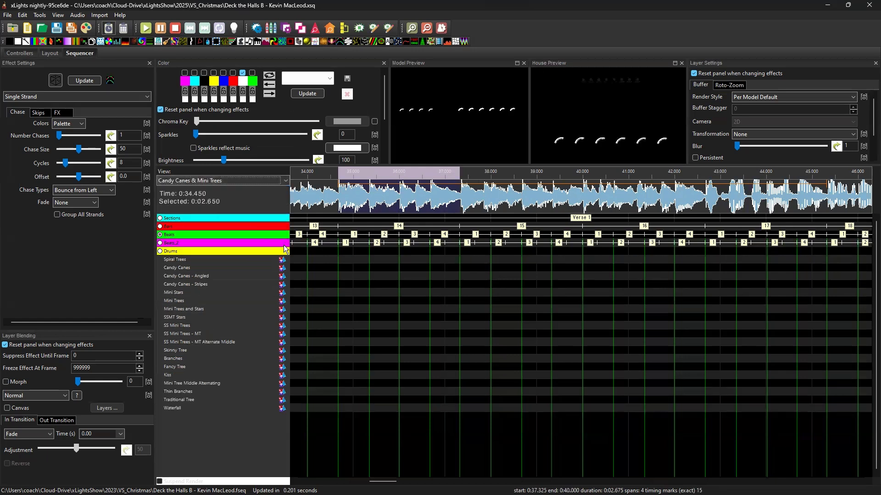
click(359, 274)
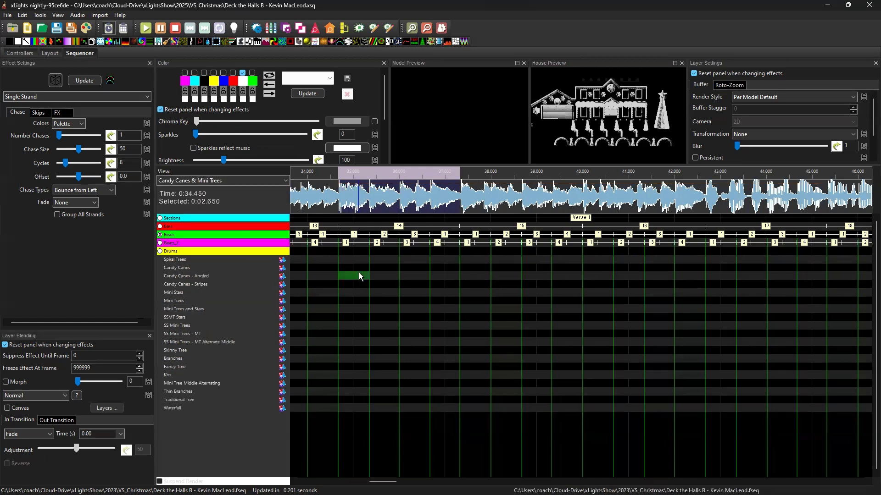
key(o)
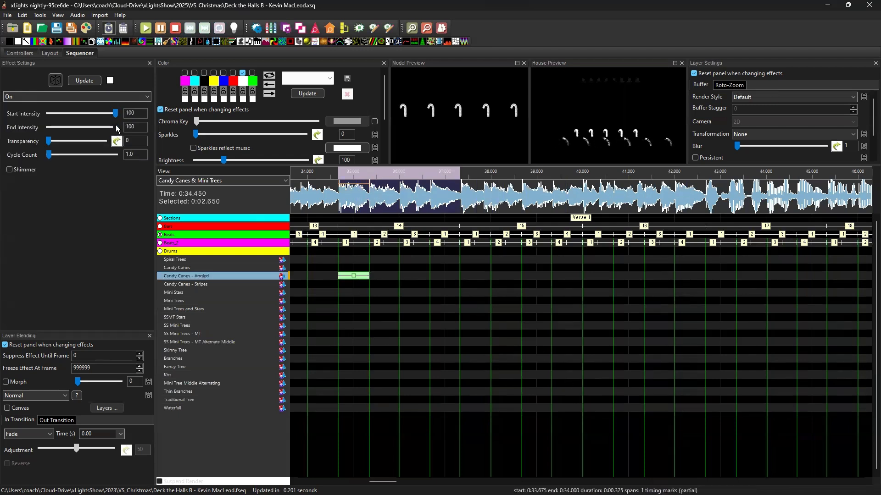
Set the On effect's end intensity to 0 and shorten it to end at 0:35.175
drag(115, 128, 30, 128)
click(353, 277)
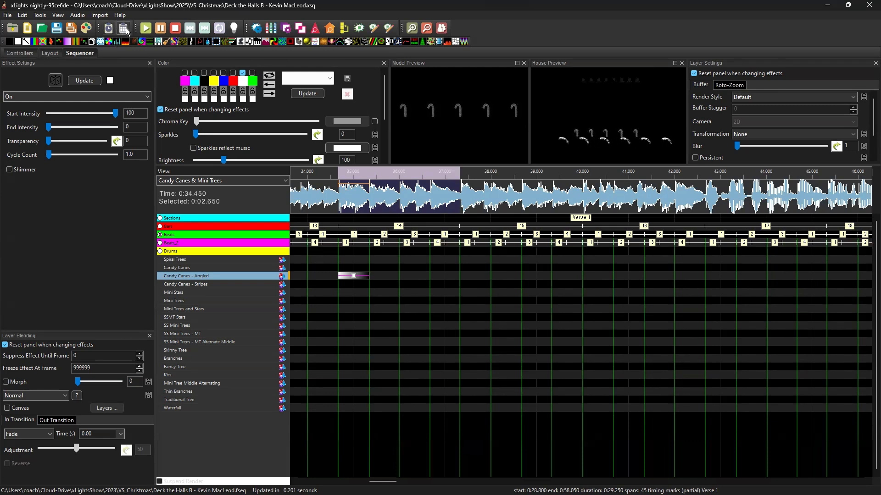
right_click(353, 274)
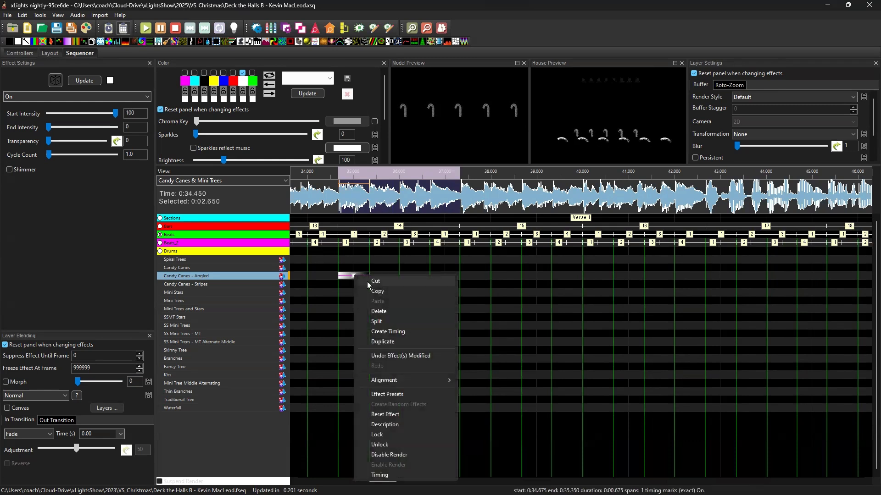
click(380, 289)
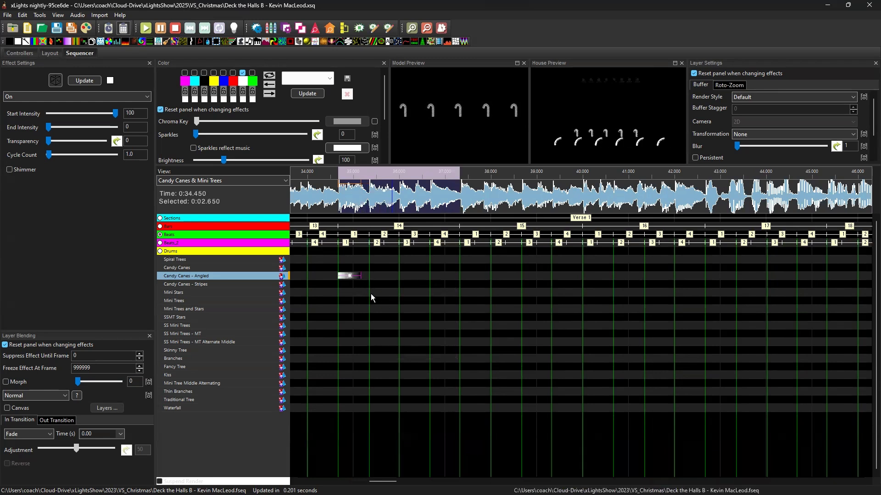
Copy the shortened On effect on Candy Canes - Angled and paste it on beat 2 of bar 14
right_click(348, 276)
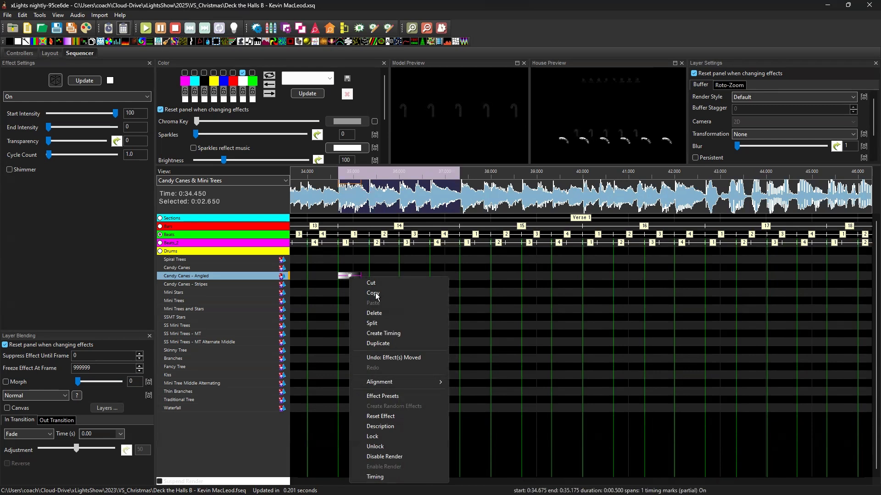
click(385, 290)
right_click(384, 276)
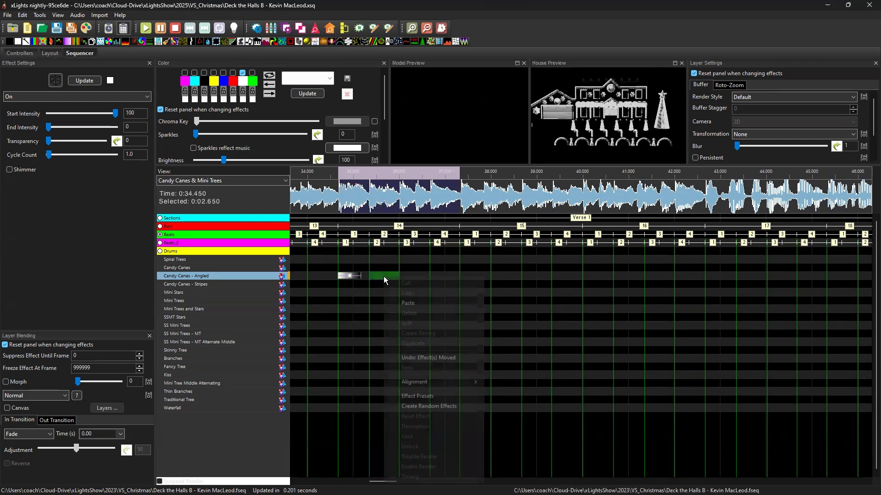
click(408, 303)
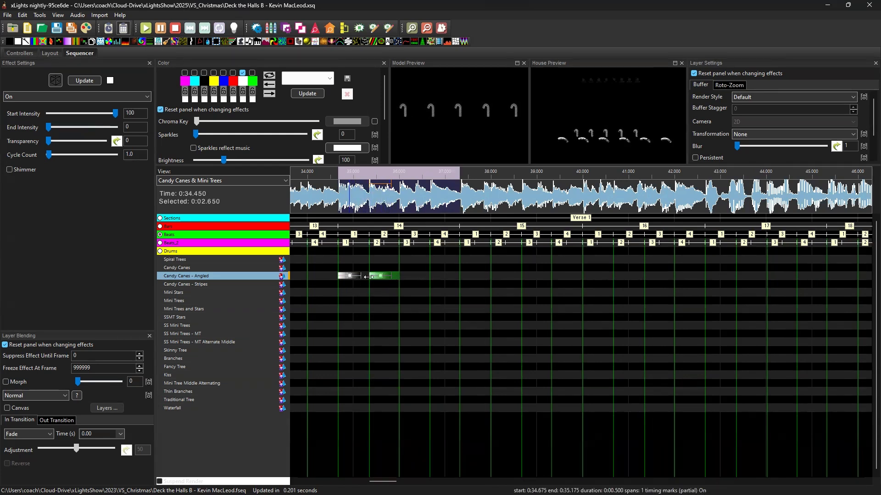
Copy the two fading On effects on Candy Canes - Angled onto beats 3 and 4 of bar 14
click(414, 276)
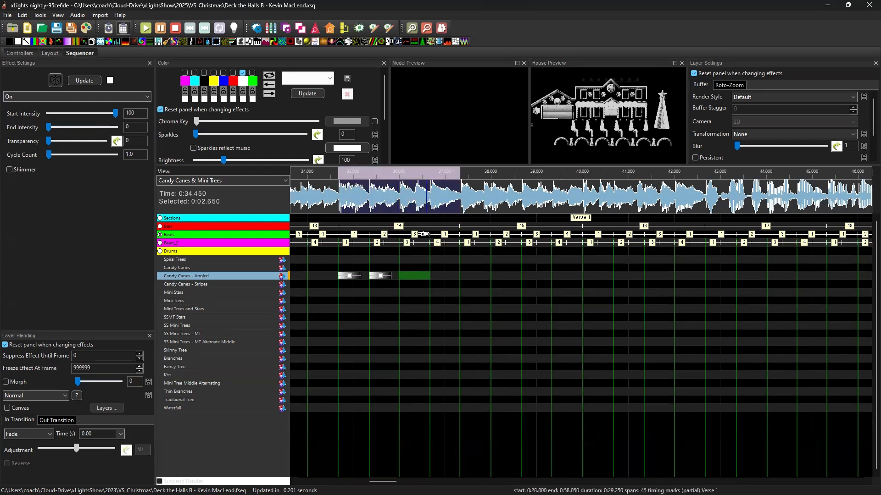
click(352, 278)
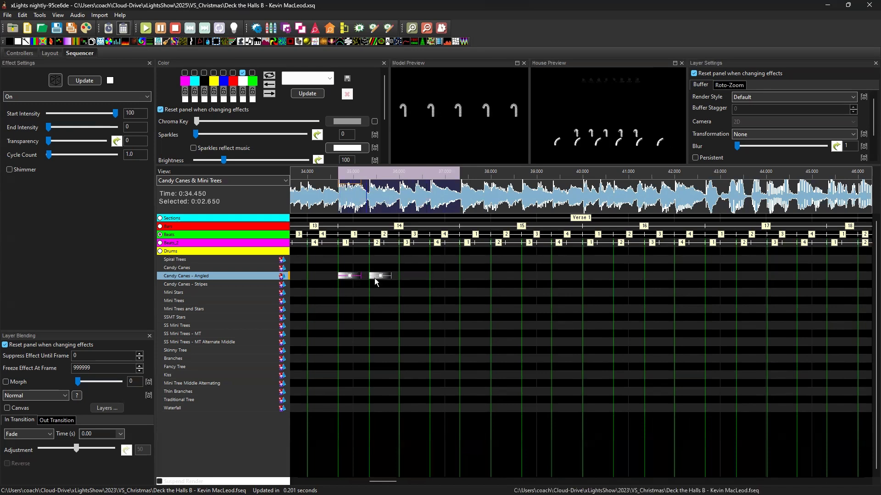
click(382, 277)
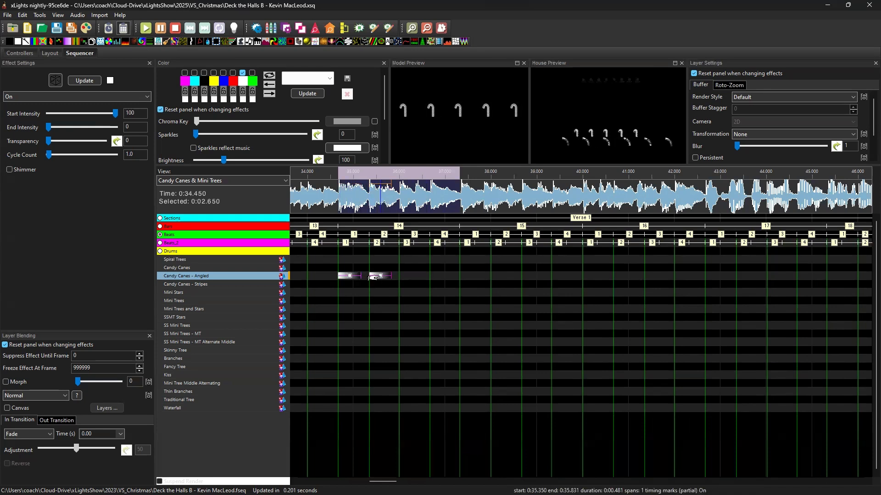
drag(404, 281, 356, 275)
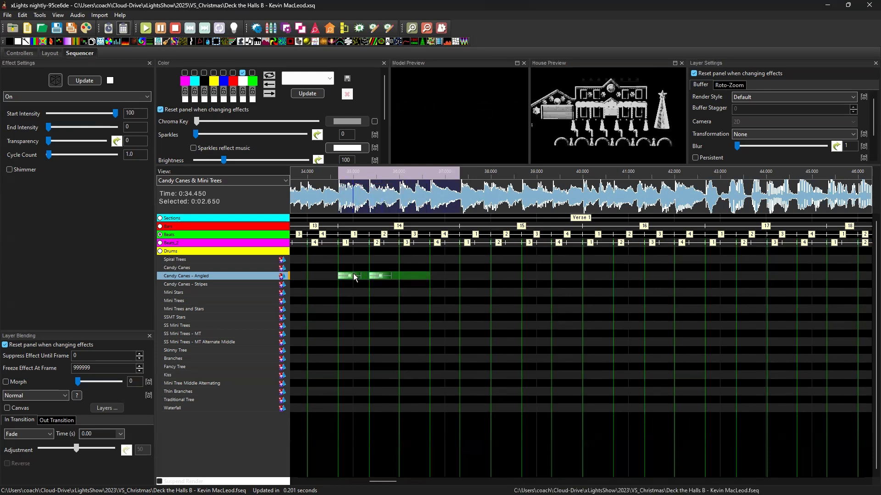
click(409, 277)
key(ctrl+v)
Repeat the fading On effects on every beat of bars 15 through 17 for Candy Canes - Angled, and play back the result
click(474, 277)
shift+click(348, 279)
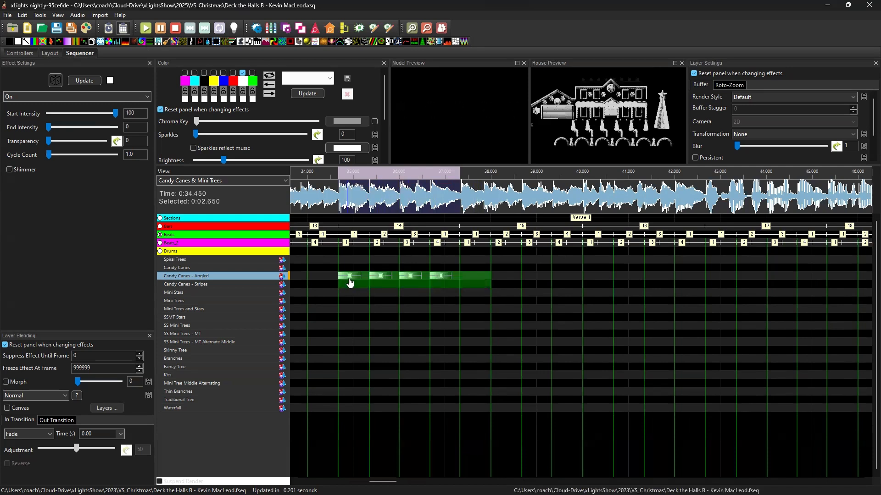
click(479, 275)
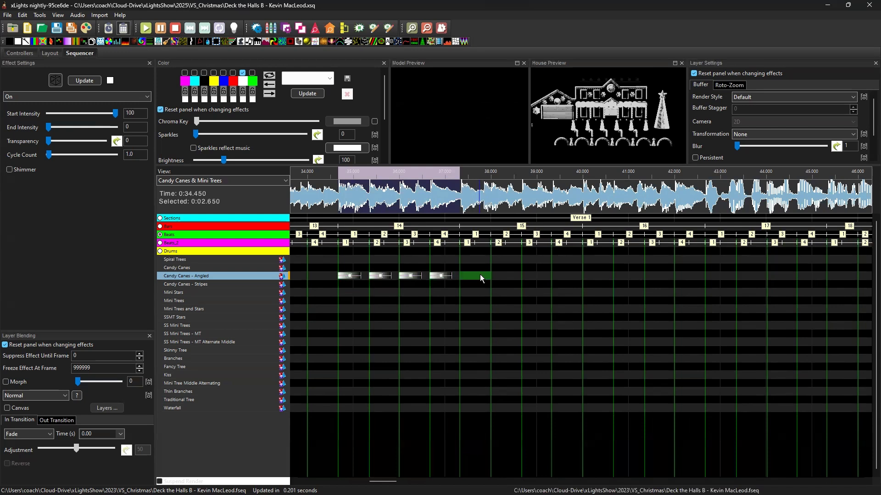
key(ctrl+v)
drag(589, 277, 363, 275)
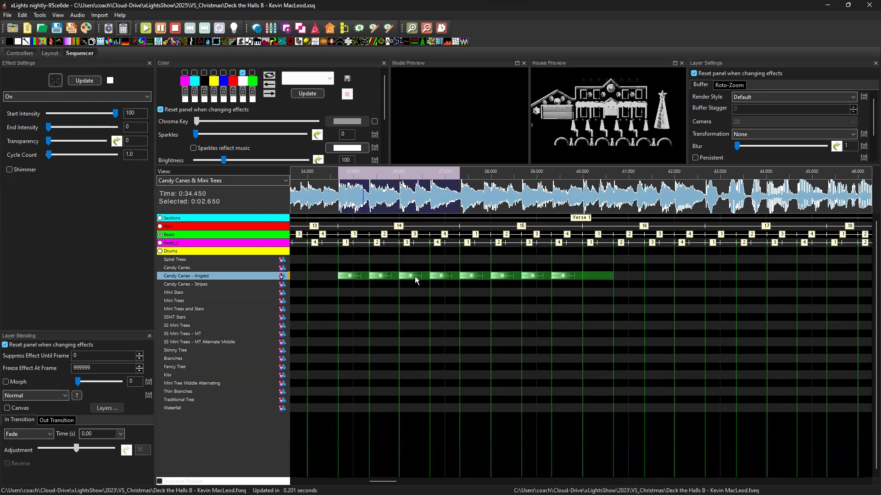
click(591, 275)
key(ctrl+v)
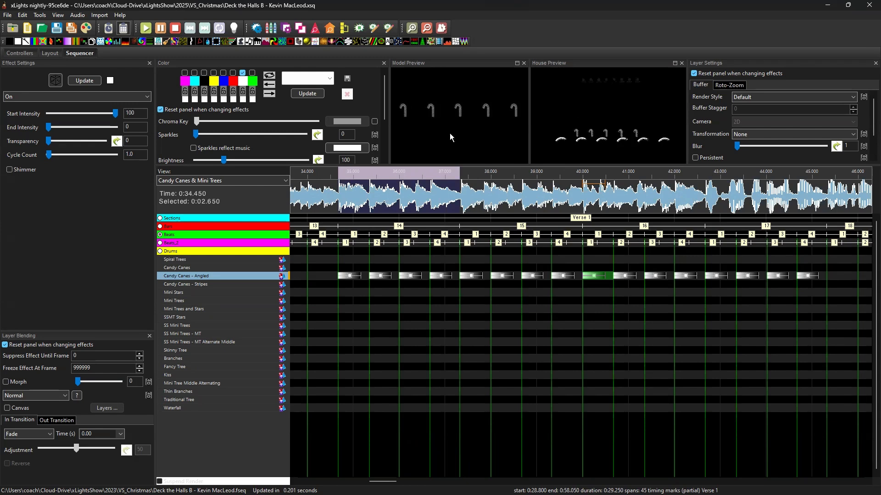
key(space)
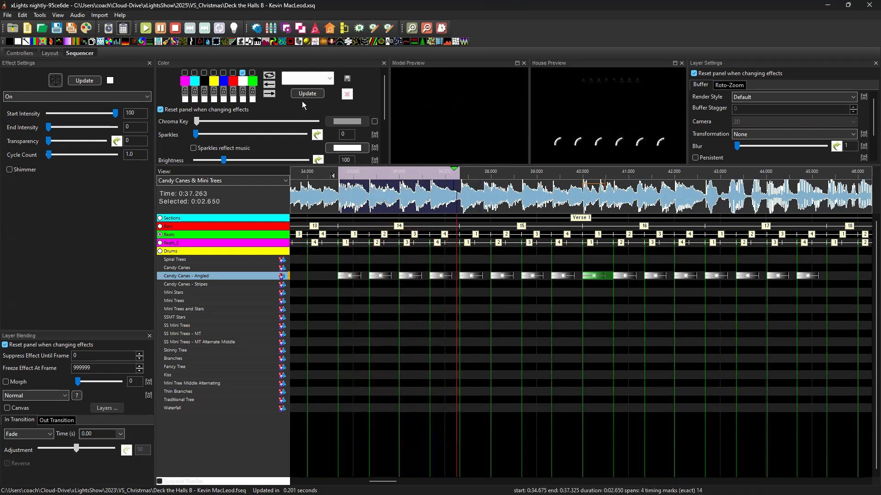
click(177, 27)
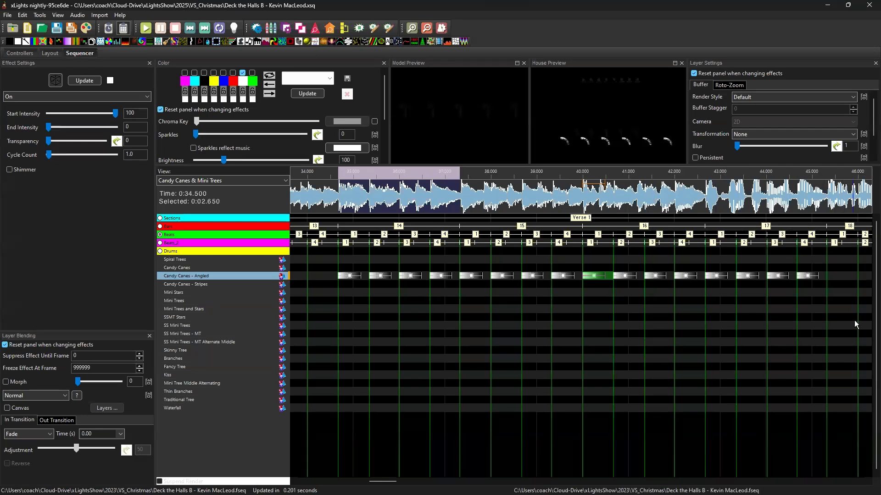
Activate the Drums timing track and add irregularly spaced timing marks to it at the drum hits from 0:46.975 to 0:53.100
drag(397, 479, 415, 478)
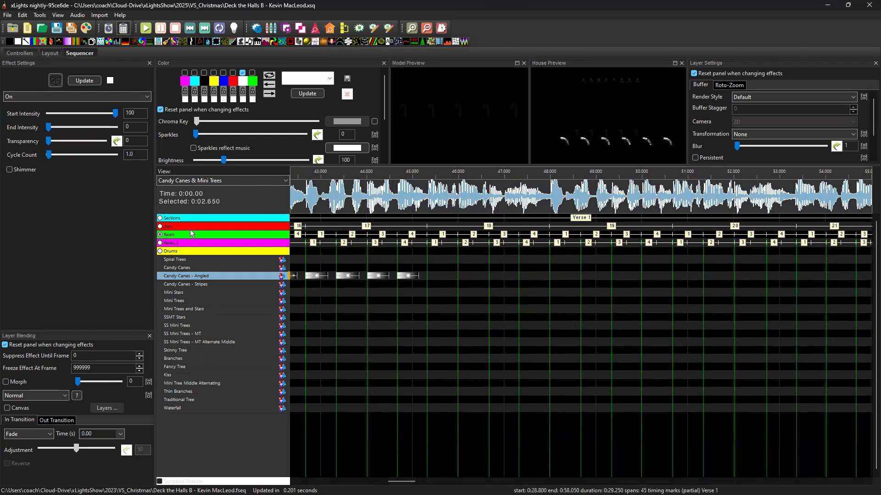
click(166, 236)
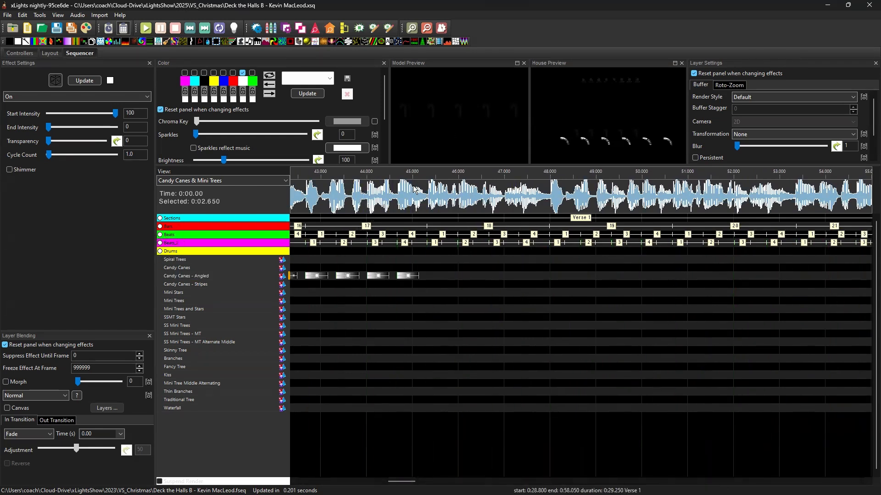
click(503, 193)
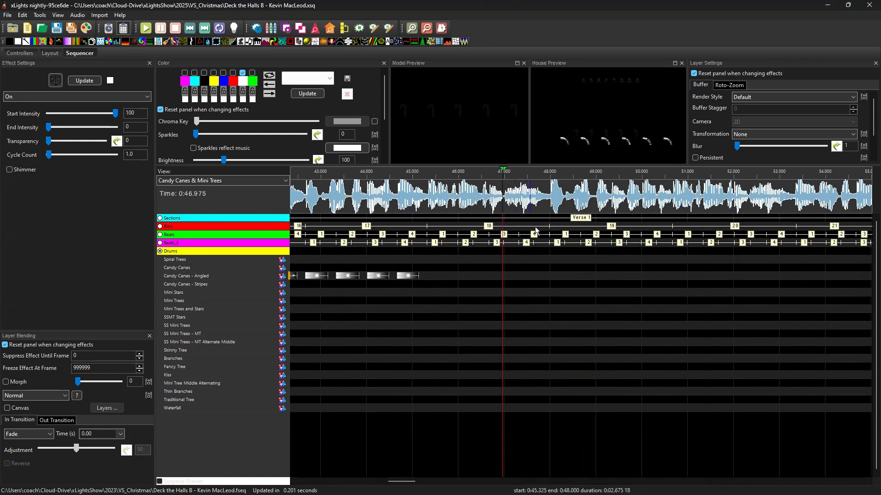
key(t)
click(514, 201)
key(t)
click(530, 200)
key(t)
click(555, 201)
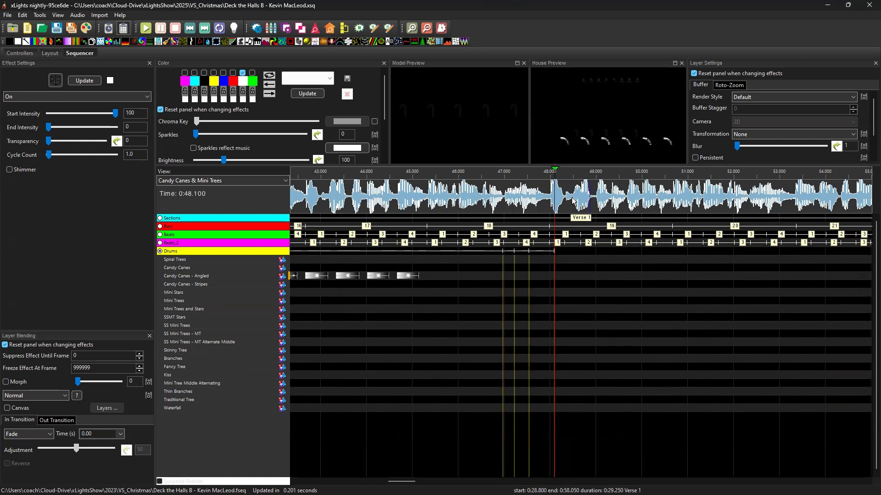
click(563, 199)
key(t)
click(574, 200)
key(t)
click(605, 200)
key(t)
click(592, 201)
key(t)
click(636, 200)
key(t)
click(622, 200)
key(t)
click(684, 195)
key(t)
click(666, 194)
key(t)
click(652, 195)
key(t)
click(689, 193)
key(t)
click(699, 192)
key(t)
click(714, 195)
key(t)
click(734, 193)
key(t)
click(758, 193)
key(t)
click(784, 215)
key(t)
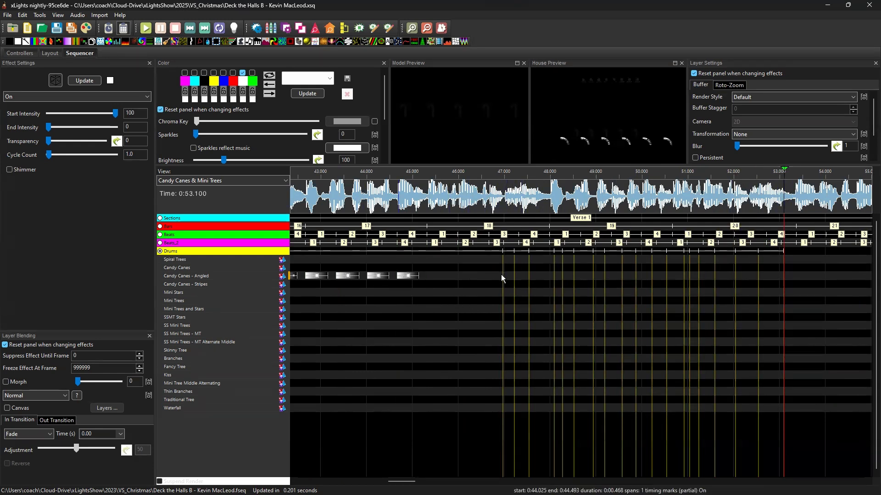
Move the On effect on Candy Canes - Angled from beat 4 of bar 17 into the first drum interval, starting at 0:46.975
mouse_move(519, 279)
mouse_down()
mouse_move(502, 278)
mouse_move(515, 278)
mouse_up()
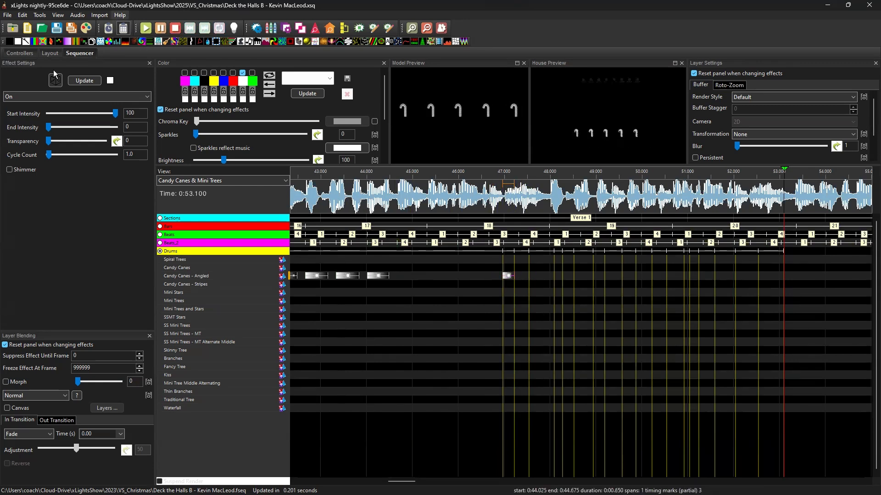
click(77, 15)
click(102, 151)
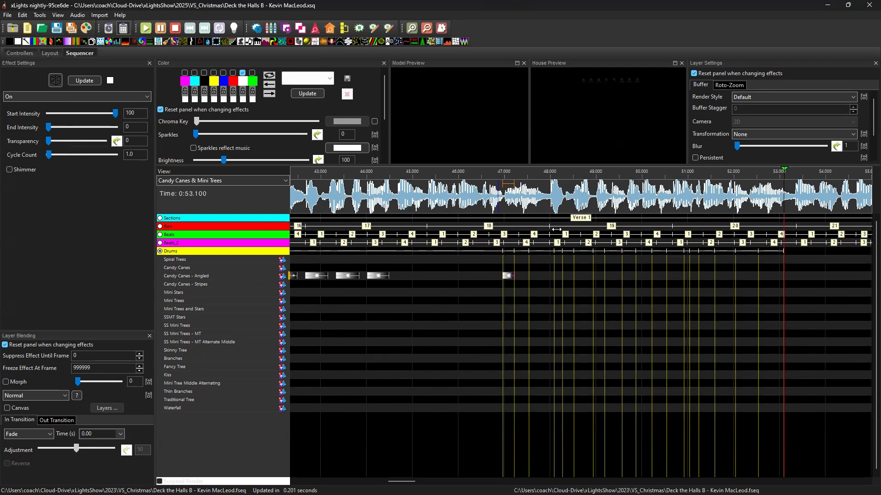
Try copying the On effect on Candy Canes - Angled into the second drum interval, and delete that copy
click(507, 275)
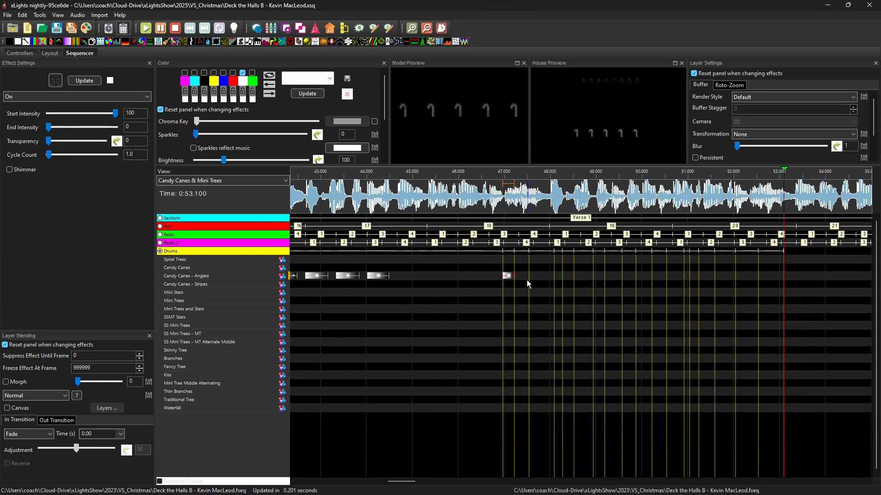
click(520, 277)
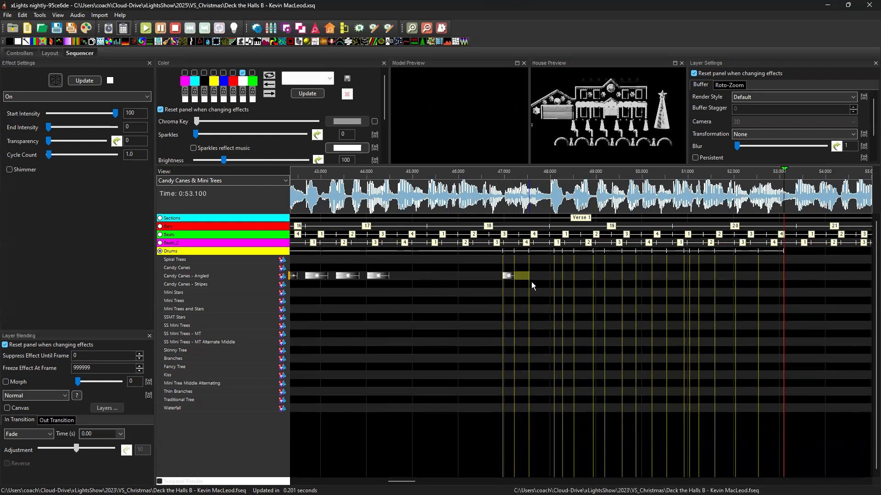
key(ctrl+v)
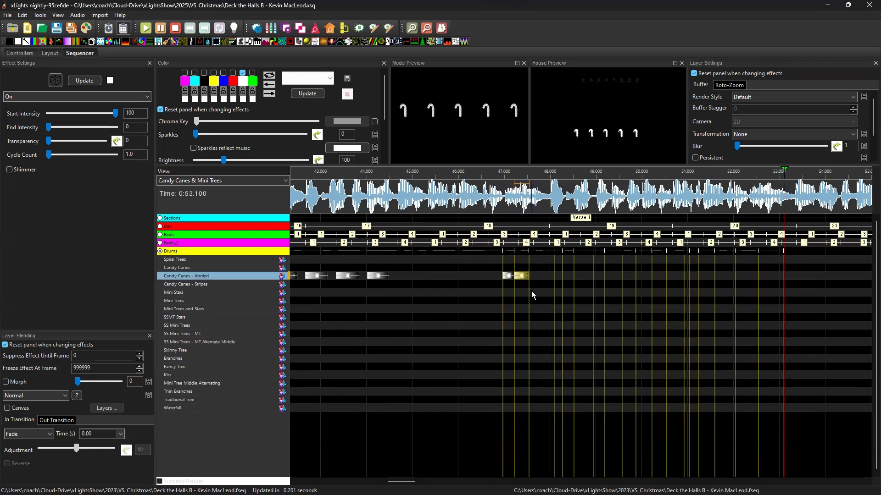
click(532, 292)
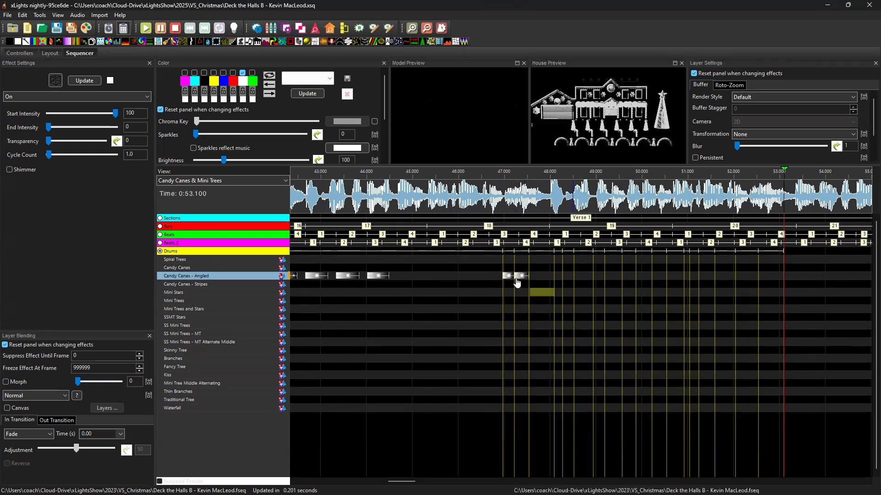
click(412, 28)
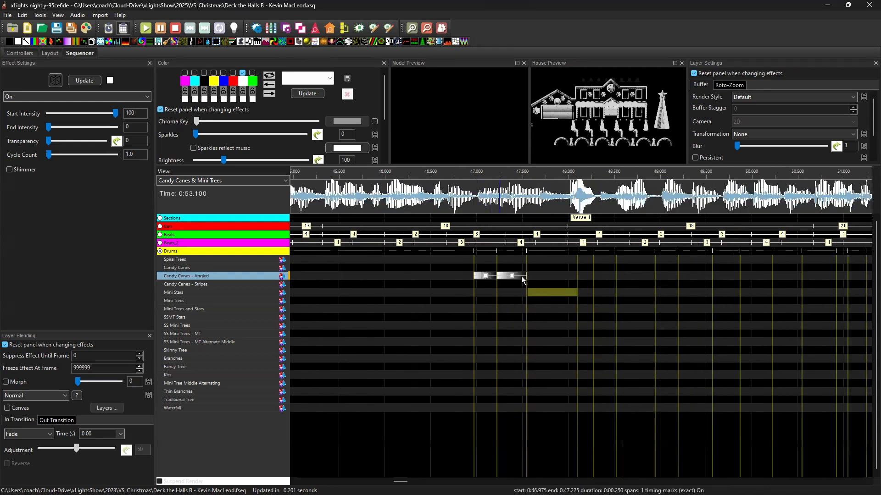
click(511, 275)
key(Delete)
Shorten the first drum On effect to end at 0:47.150 and paste it into the second and third drum intervals
click(479, 277)
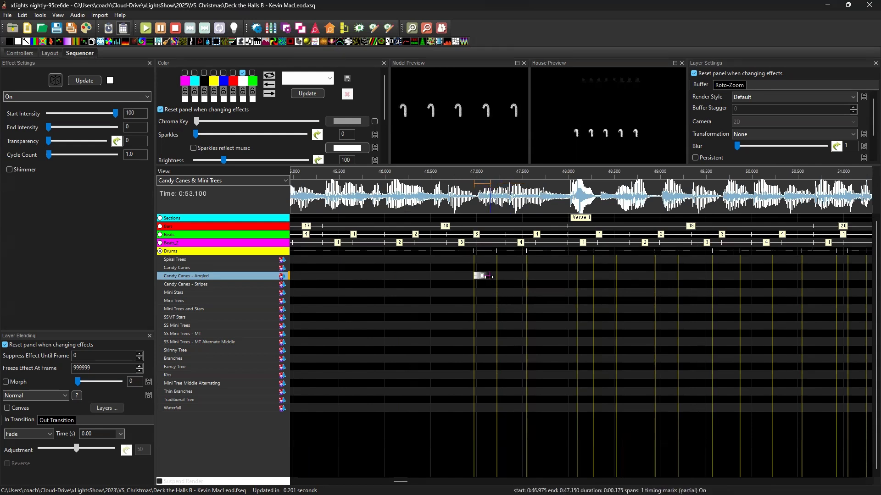
click(512, 275)
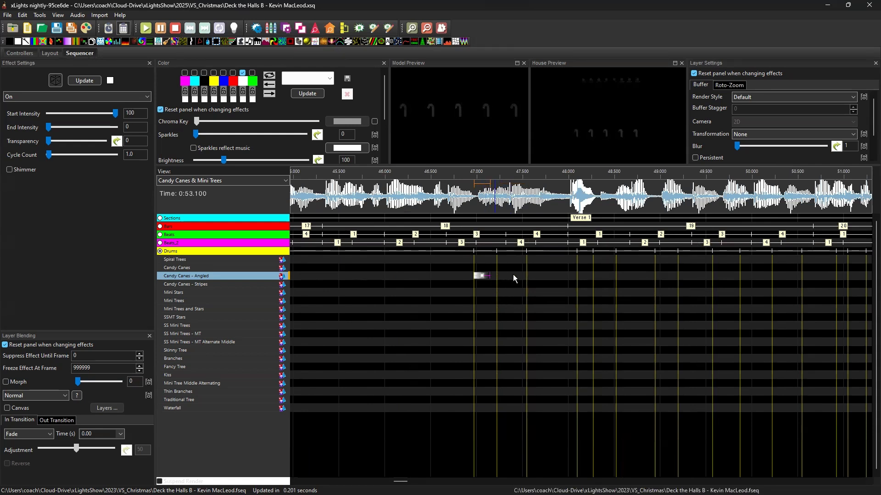
key(ctrl+v)
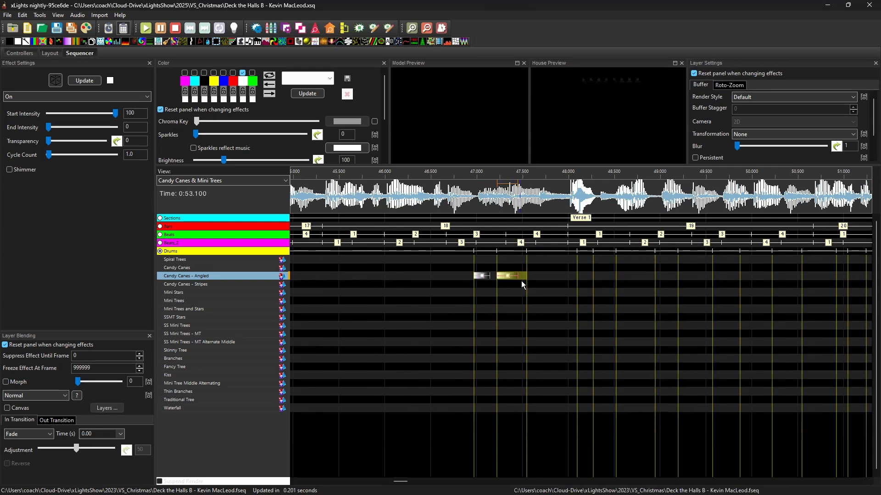
click(545, 277)
key(ctrl+v)
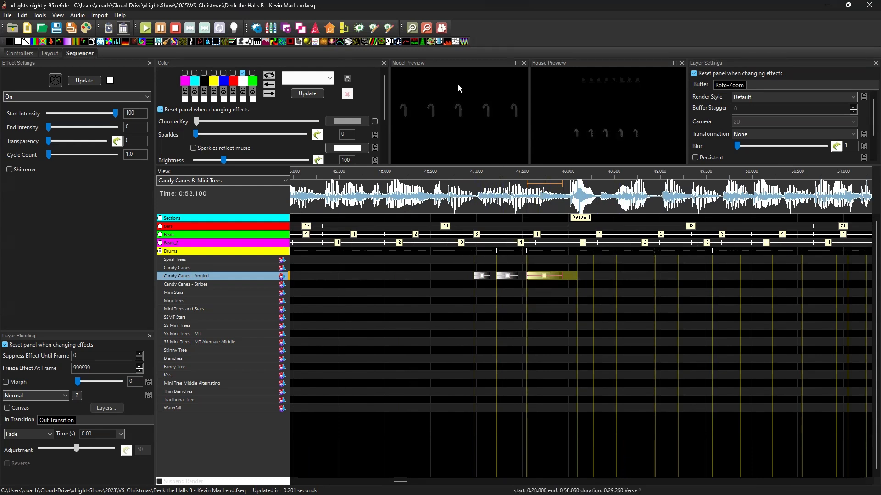
Copy the three drum On effects on Candy Canes - Angled and paste them as groups across the following drum intervals
click(427, 28)
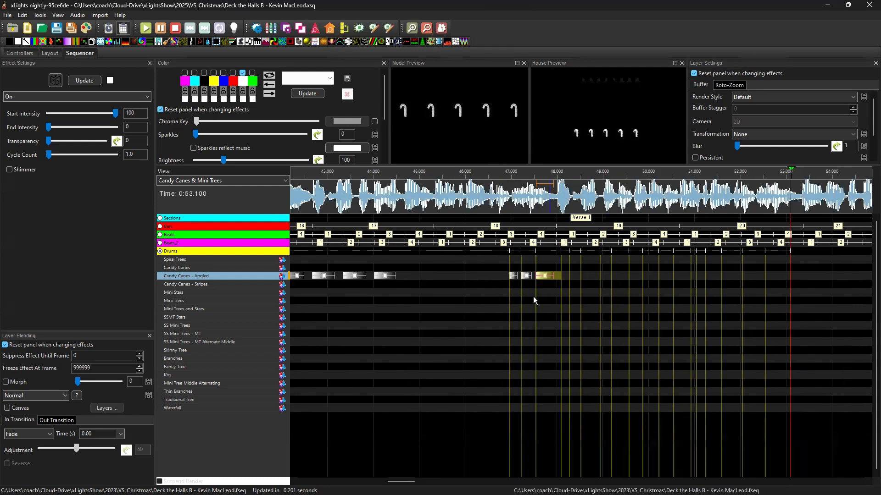
scroll(543, 298, right, 1)
drag(498, 276, 455, 276)
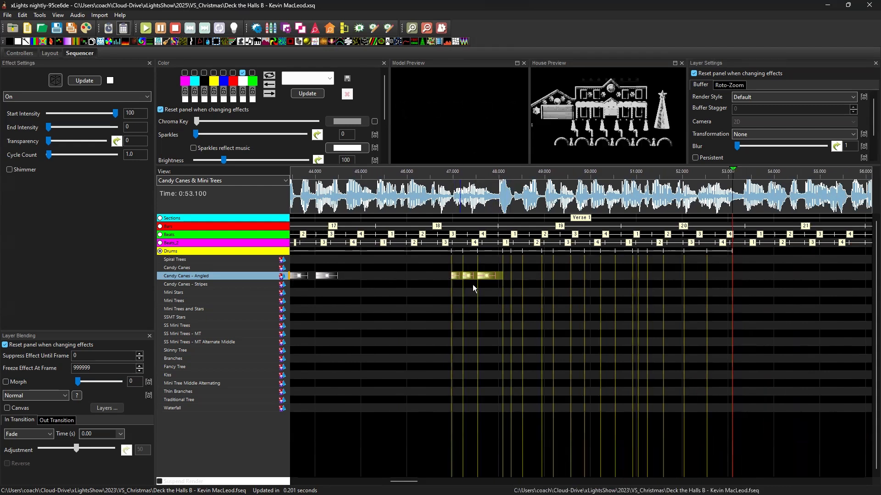
click(506, 275)
key(ctrl+v)
click(544, 276)
key(ctrl+v)
click(586, 277)
key(ctrl+v)
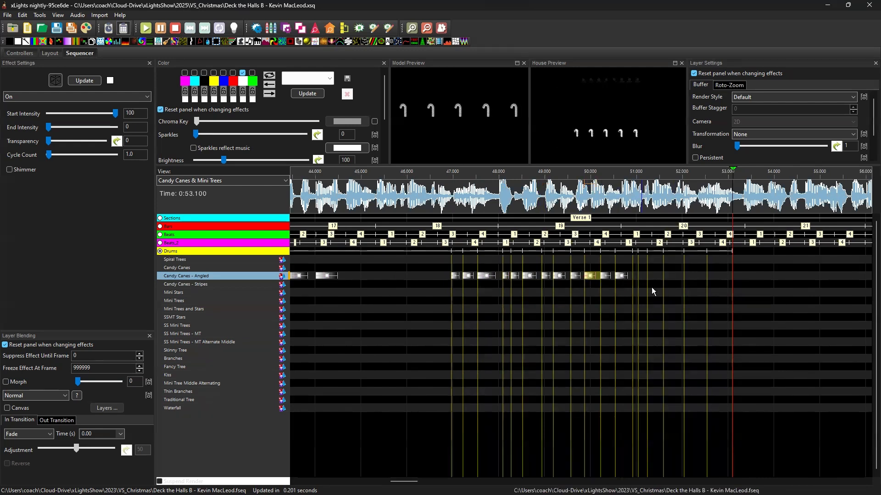
Delete every drum On effect on Candy Canes - Angled except the first, and shorten the first to end at 0:47.100
drag(673, 277, 470, 283)
key(Delete)
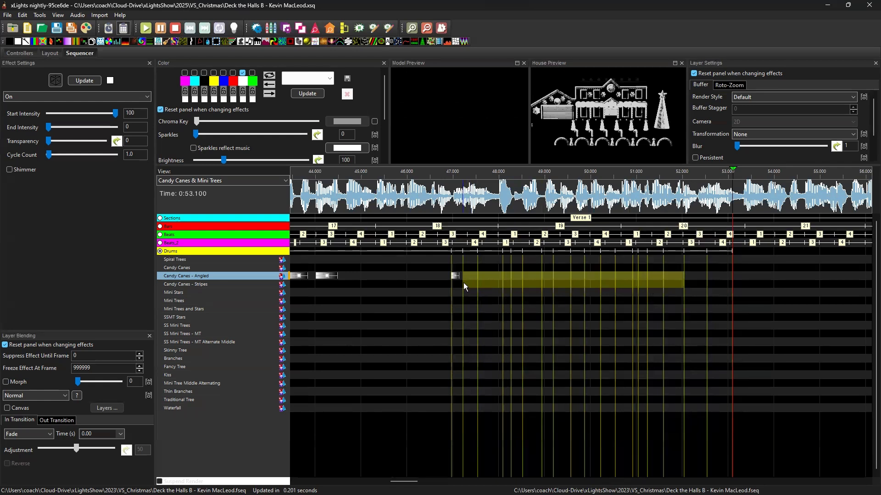
click(459, 276)
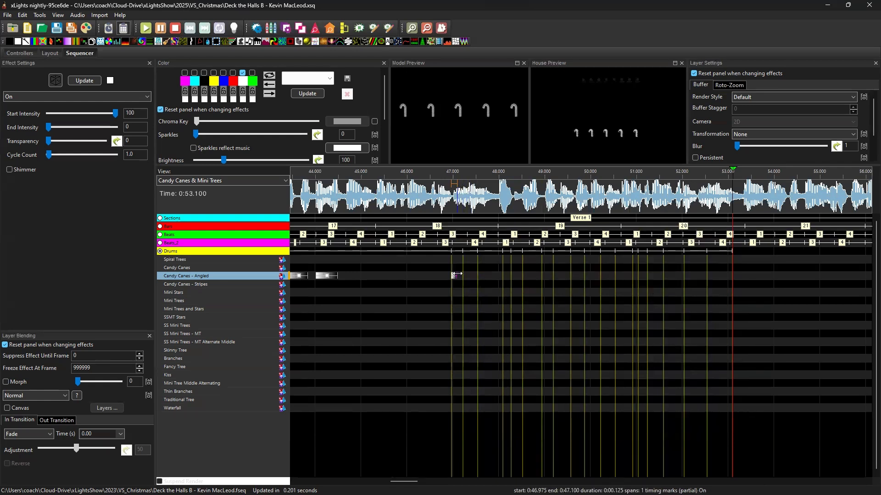
click(459, 277)
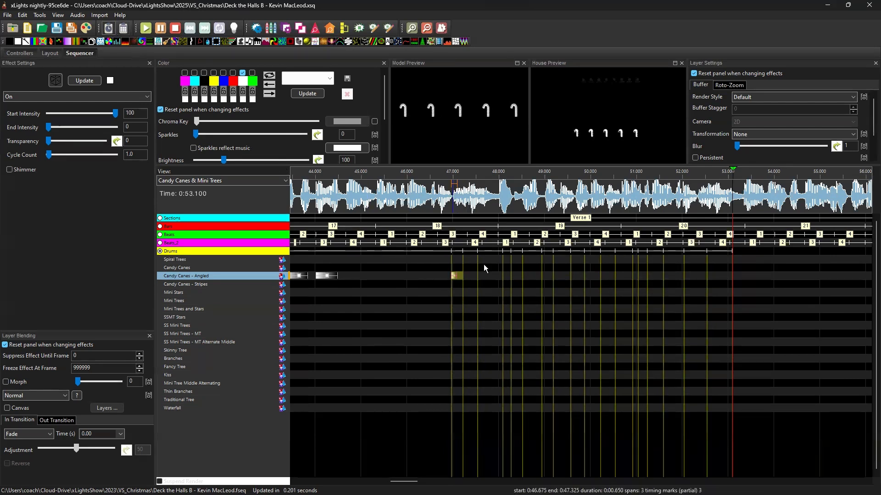
Paste the shortened On effect into each remaining drum interval on Candy Canes - Angled, up to the last one ending at 0:53.100
click(465, 274)
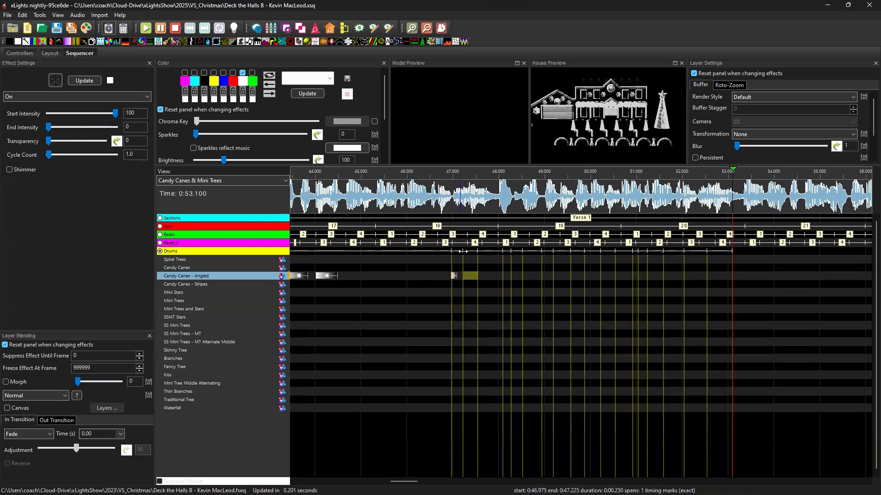
key(ctrl+v)
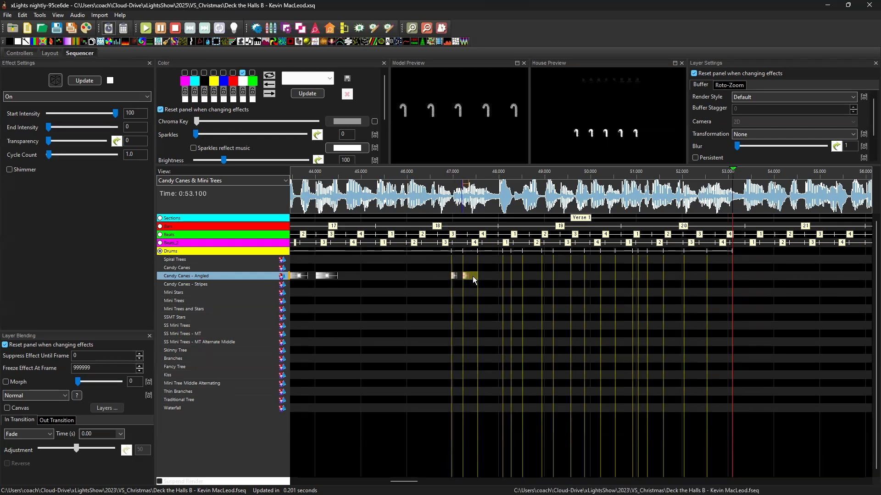
click(492, 278)
key(ctrl+v)
click(505, 276)
key(ctrl+v)
click(517, 277)
key(ctrl+v)
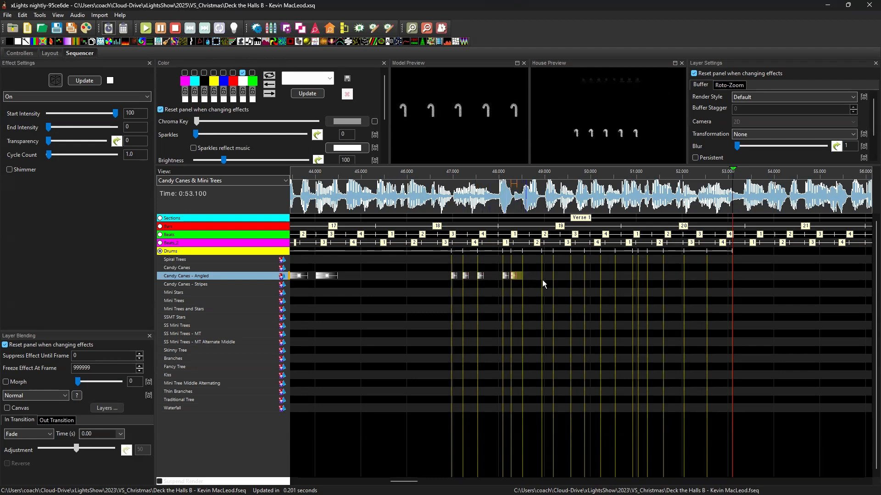
click(532, 277)
key(ctrl+v)
click(548, 276)
key(ctrl+v)
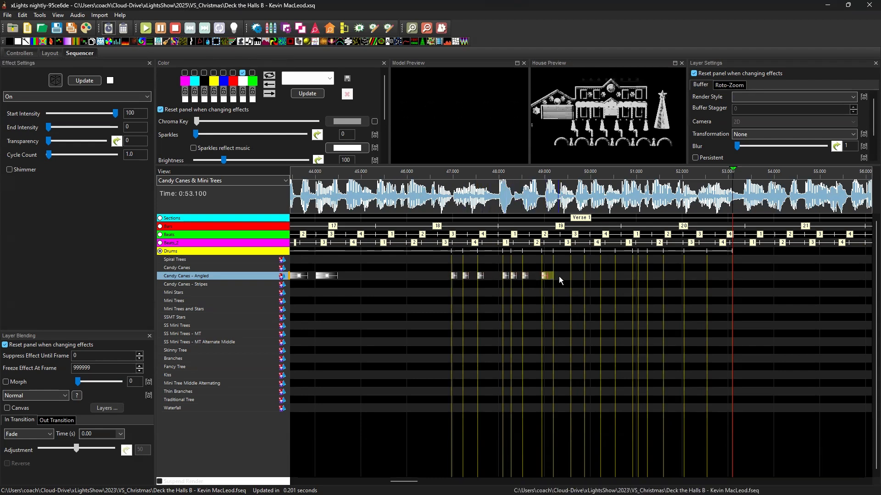
click(562, 276)
key(ctrl+v)
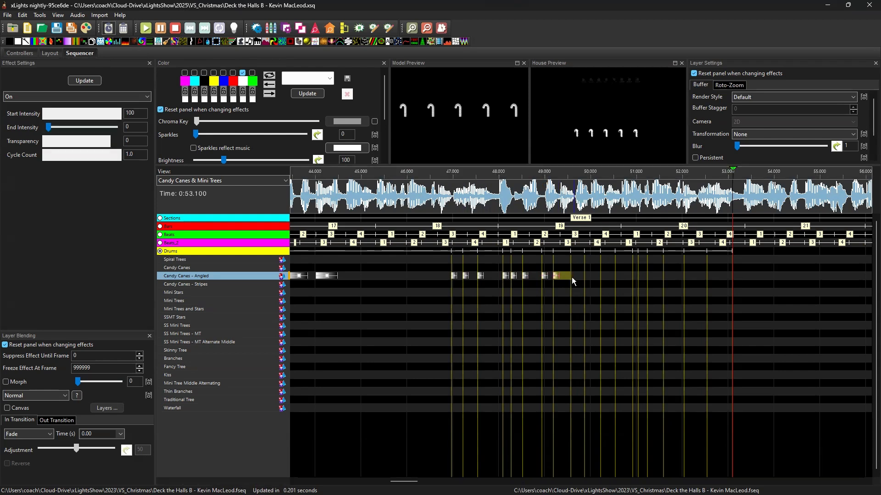
click(575, 275)
key(ctrl+v)
click(598, 276)
key(ctrl+v)
click(603, 276)
key(ctrl+v)
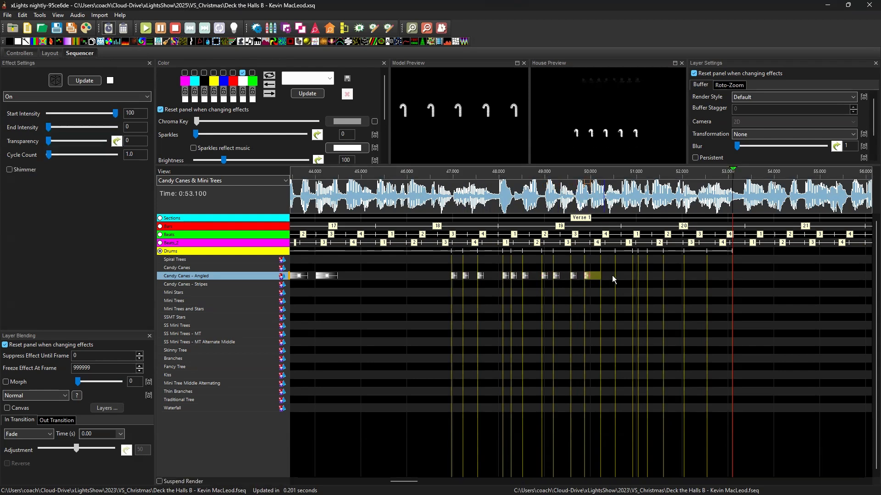
click(619, 276)
key(ctrl+v)
click(635, 276)
key(ctrl+v)
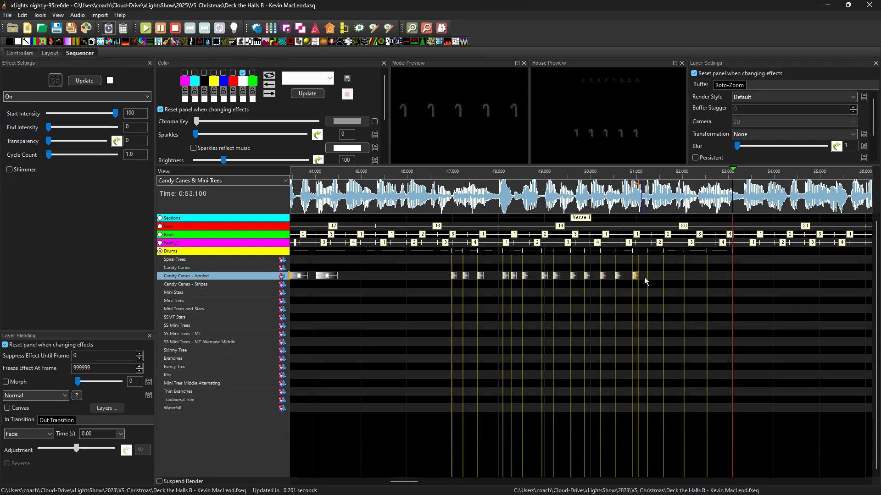
click(644, 276)
key(ctrl+v)
click(655, 278)
key(ctrl+v)
click(677, 276)
key(ctrl+v)
click(689, 276)
key(ctrl+v)
click(717, 276)
key(ctrl+v)
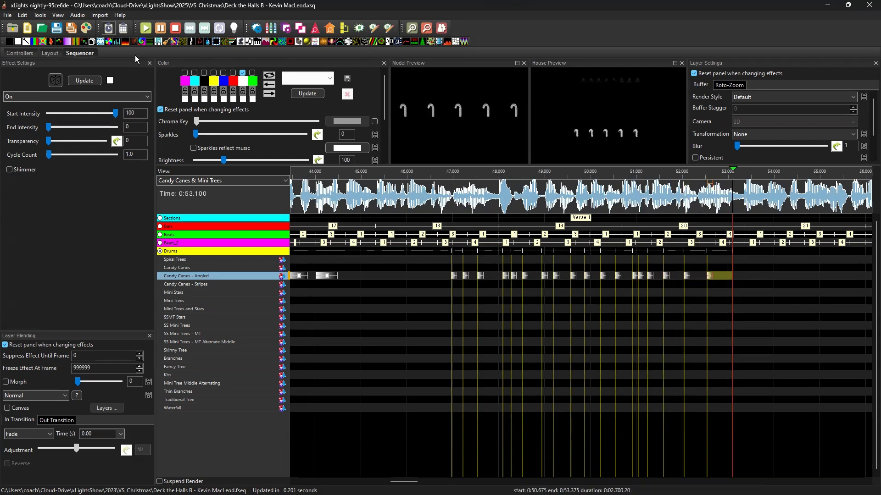
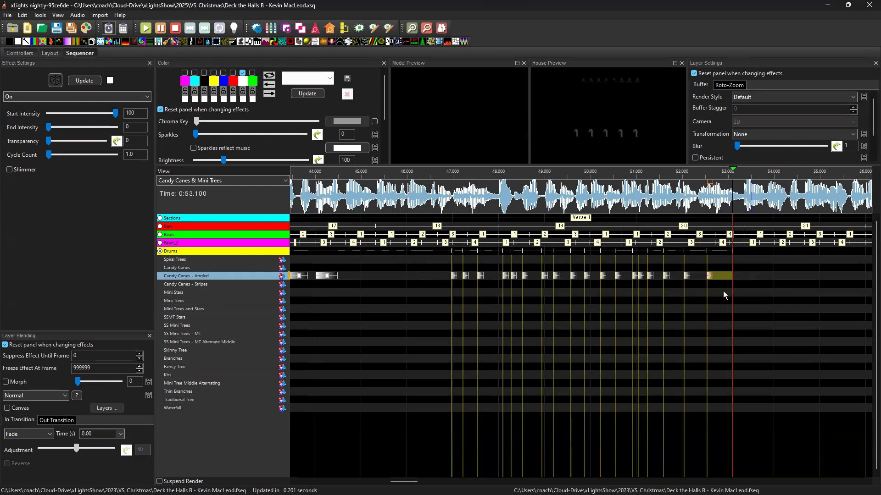
Delete all the On effects in the drum intervals on Candy Canes - Angled between 0:46.975 and 0:53.100
drag(535, 281, 452, 270)
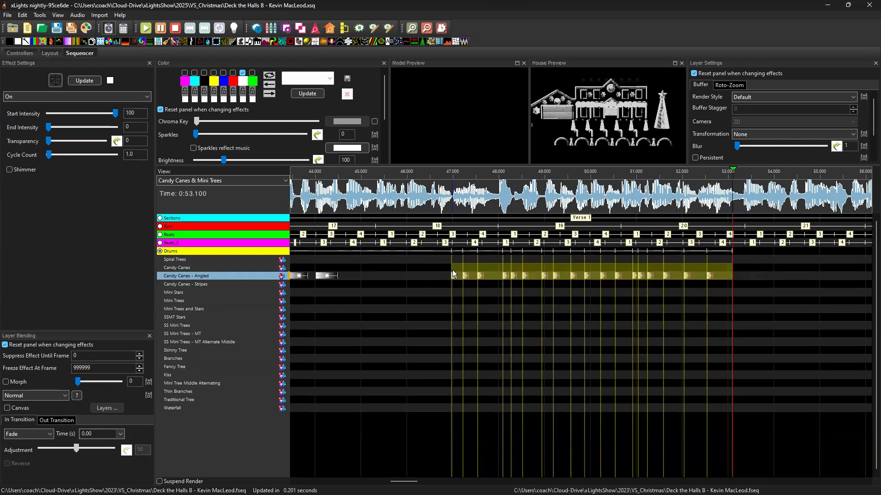
click(508, 309)
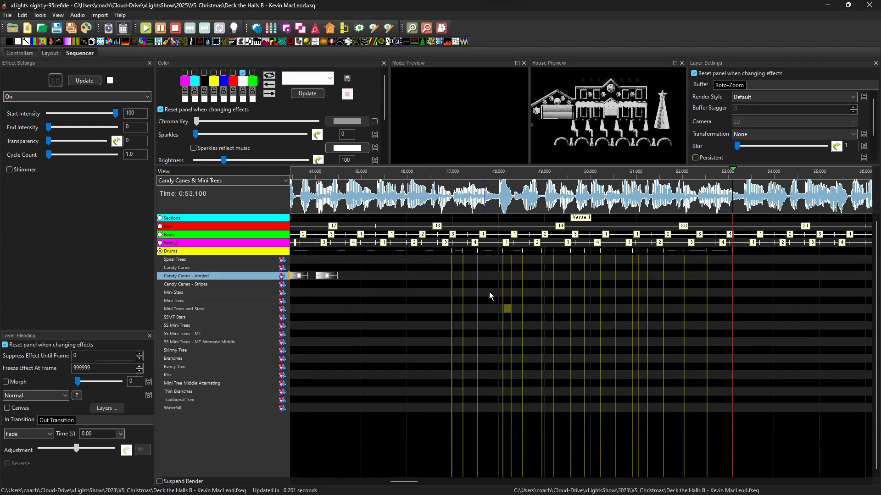
drag(408, 481, 430, 481)
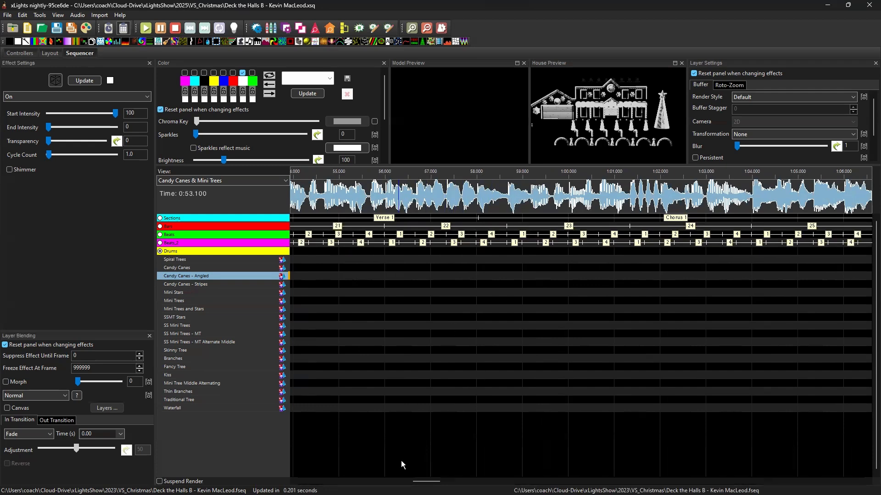
drag(422, 480, 308, 474)
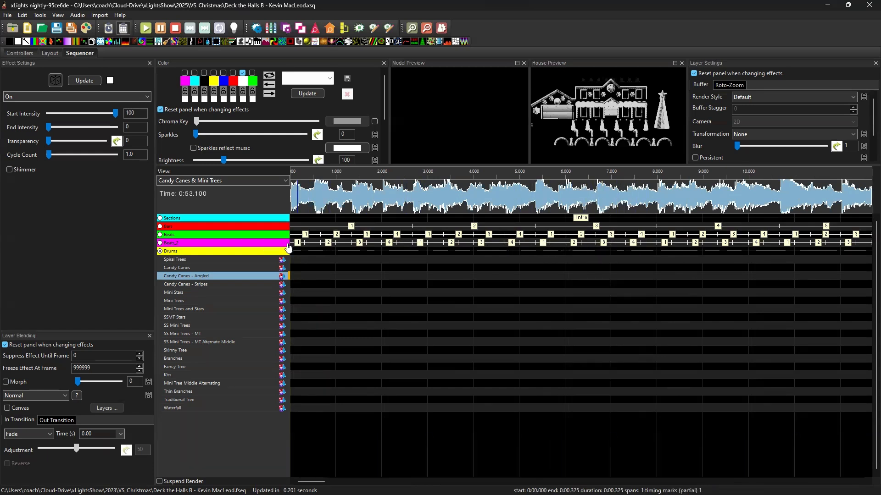
Auto label all timing marks of the Beats_2 track from 1 to 8, overwriting the existing labels
right_click(260, 246)
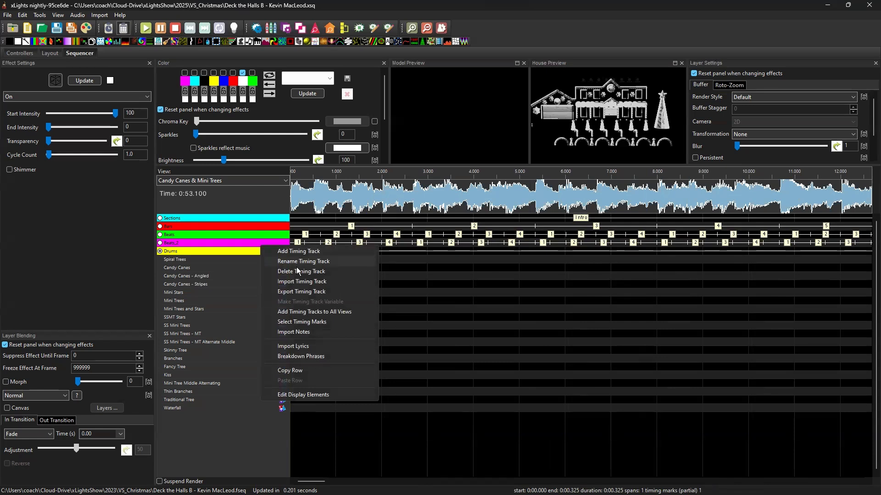
right_click(242, 244)
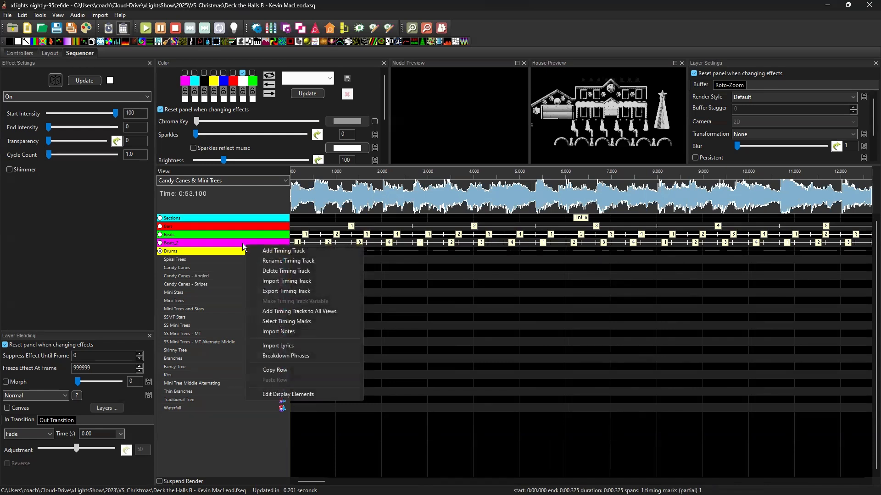
click(295, 321)
click(329, 244)
right_click(328, 247)
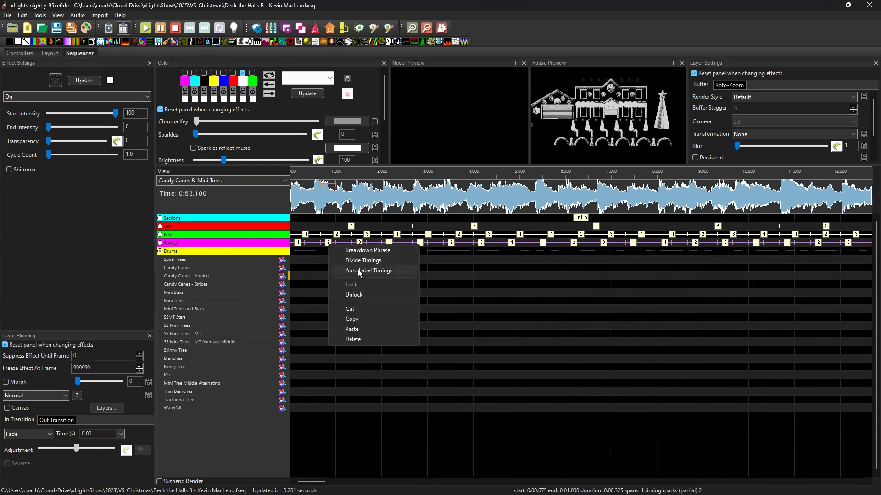
click(373, 271)
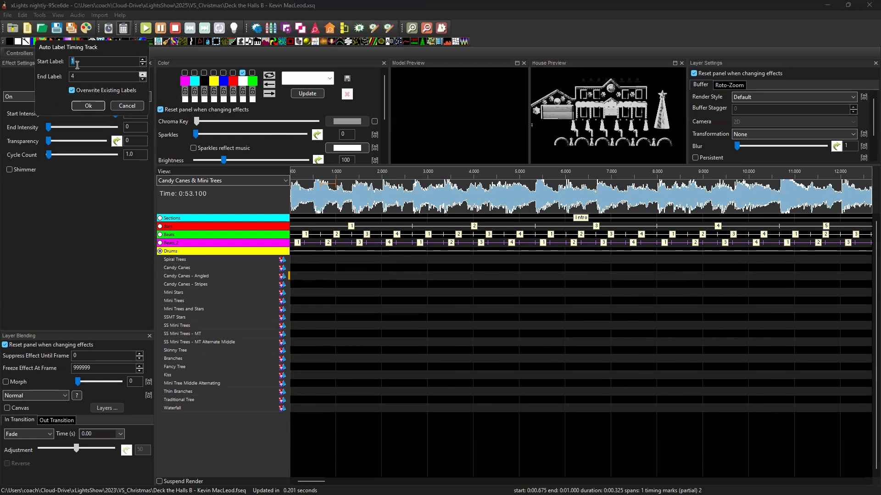
click(143, 73)
click(143, 74)
click(143, 74)
click(143, 74)
click(88, 106)
Auto label all timing marks of the Beats_2 track from 1 to 4, overwriting the existing labels
click(454, 227)
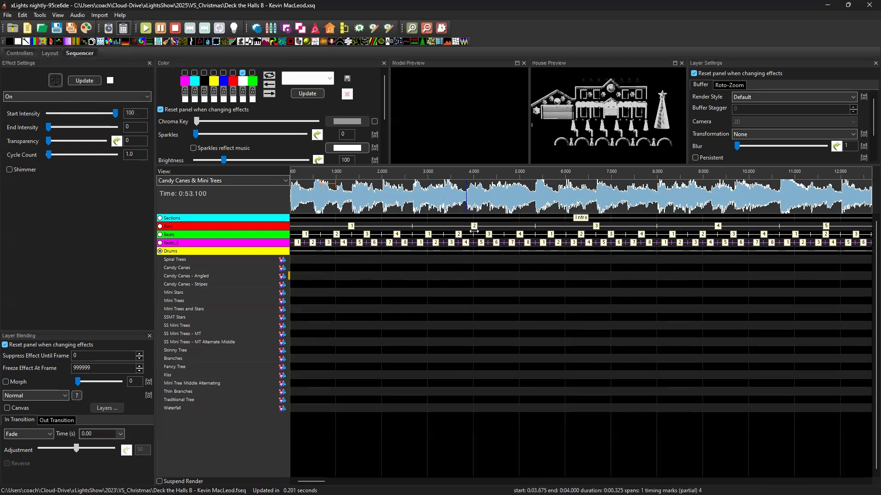
click(412, 28)
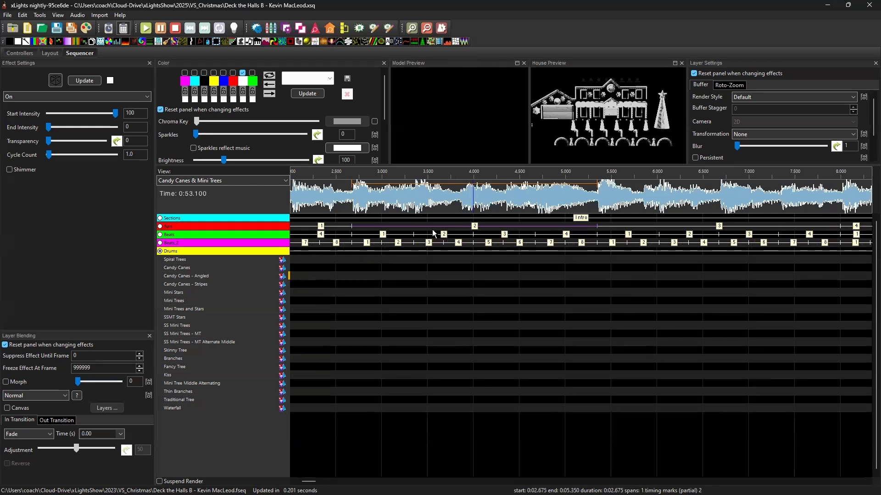
click(385, 235)
right_click(209, 244)
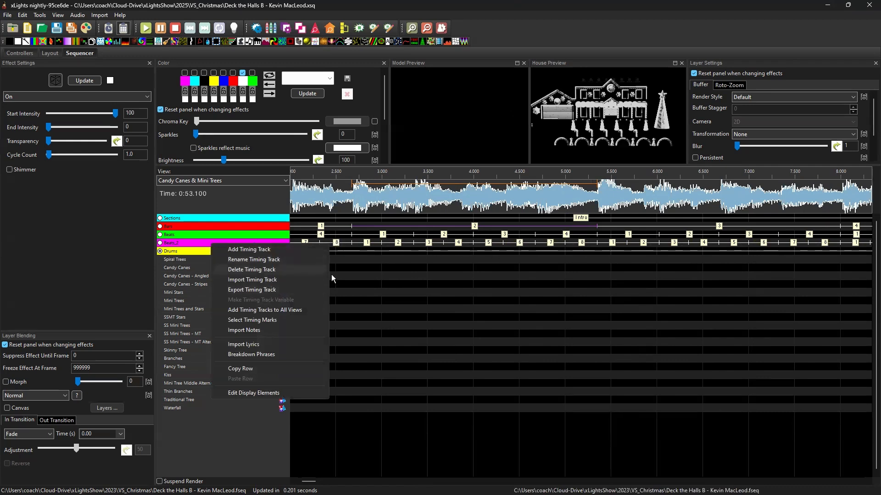
click(277, 320)
right_click(264, 245)
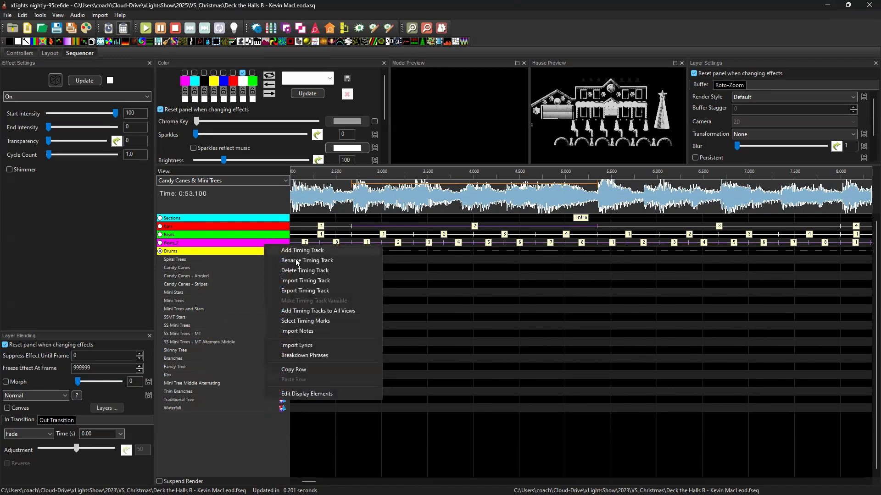
right_click(396, 243)
click(426, 270)
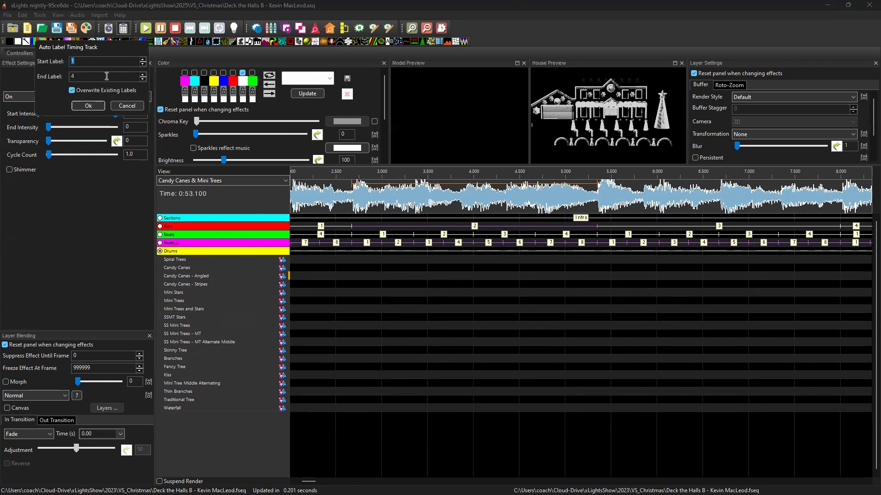
click(89, 105)
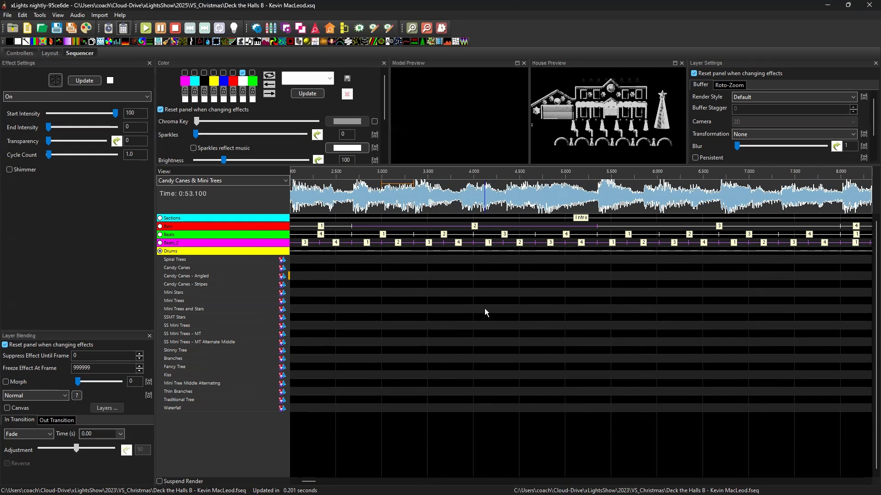
Show the Beats_2 timing marks as vertical lines across the sequencer grid
click(423, 319)
scroll(616, 125, up, 3)
scroll(613, 146, up, 2)
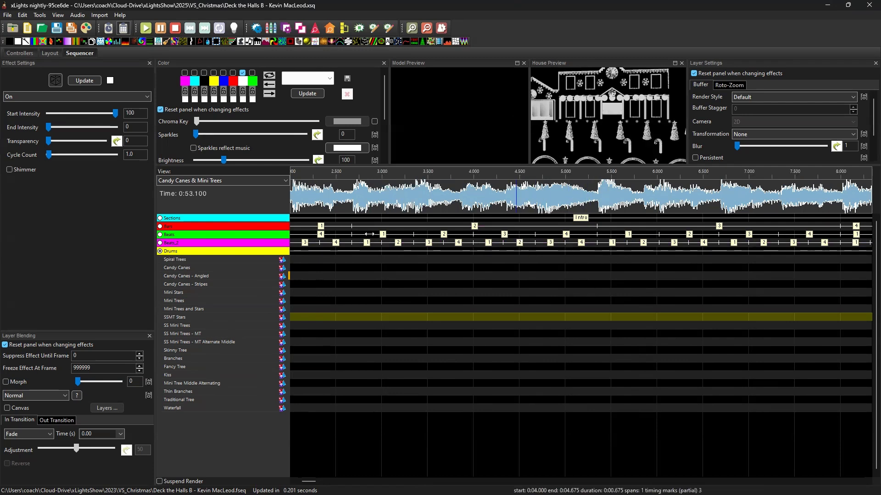
click(160, 235)
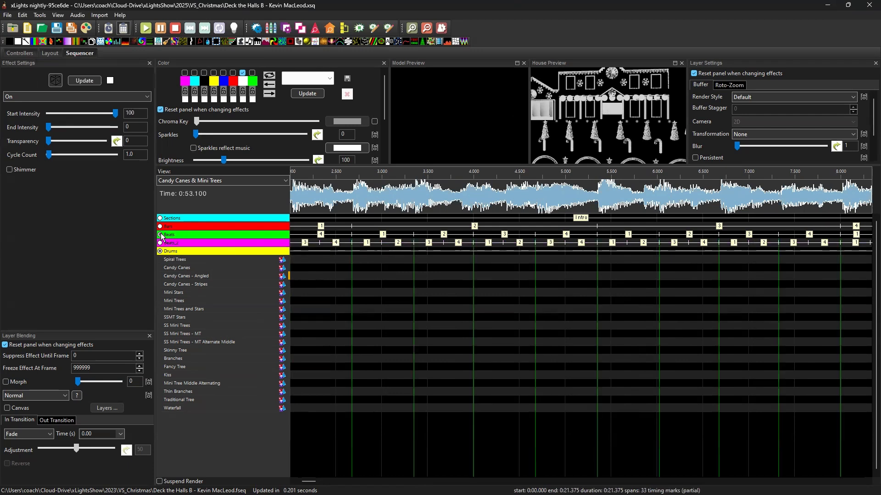
click(159, 243)
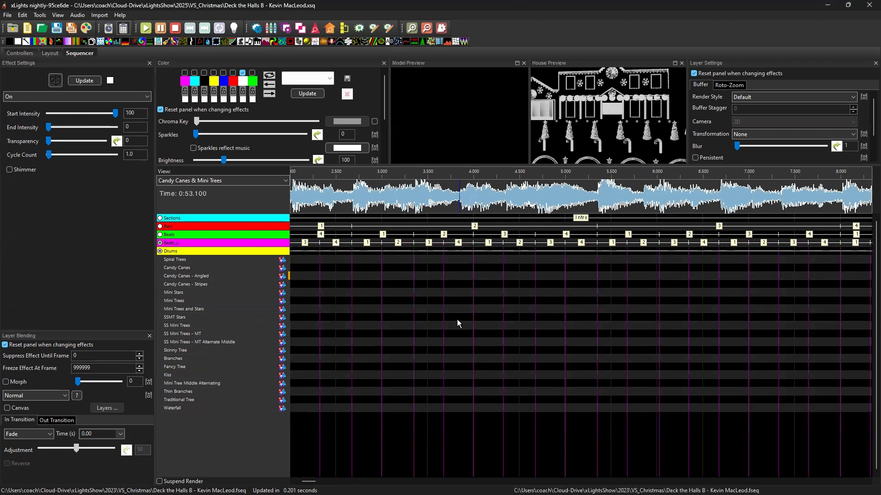
Place a State effect on SS Mini Trees and stretch it from 0:02.675 to 0:08.000
drag(387, 41, 440, 284)
drag(406, 339, 389, 327)
drag(584, 334, 840, 340)
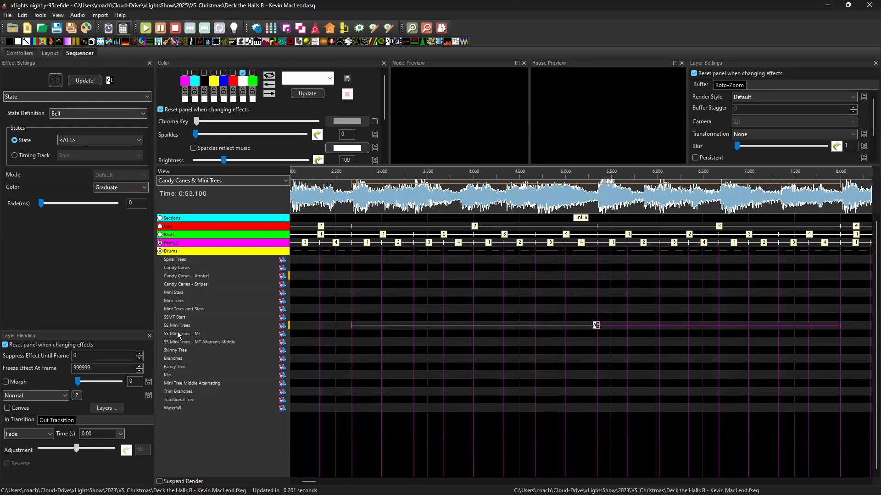
Set the State effect's render style to Per Model Default and its state definition to Bunny Hop
click(761, 96)
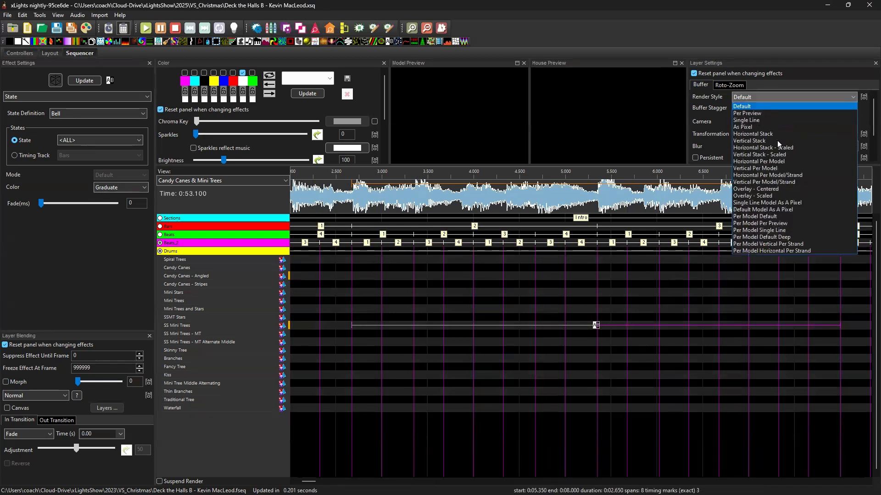
click(783, 218)
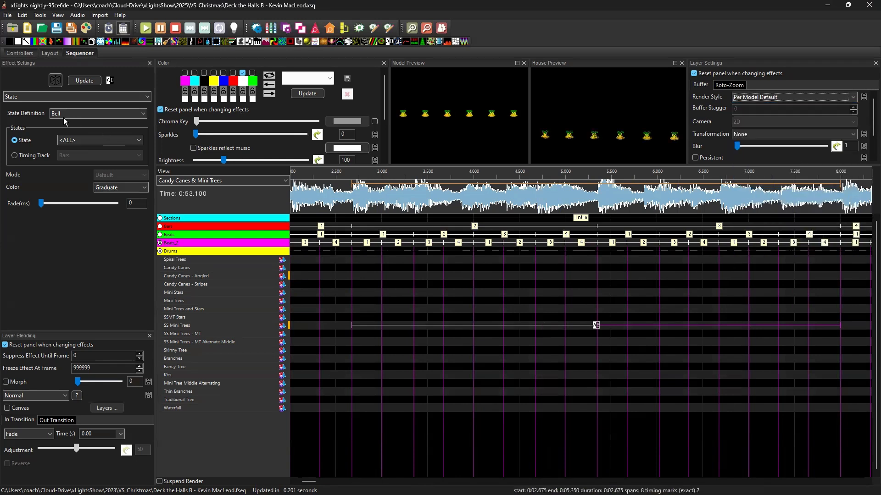
click(101, 115)
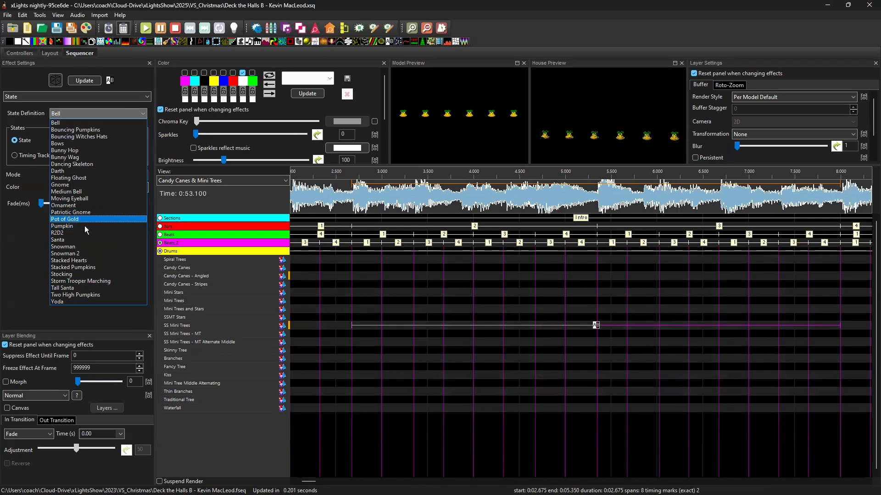
click(87, 150)
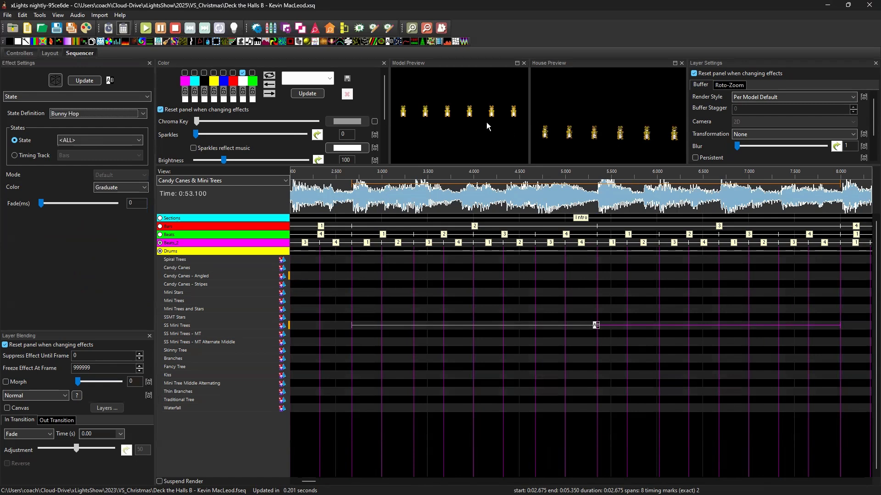
scroll(477, 120, up, 5)
scroll(446, 120, up, 2)
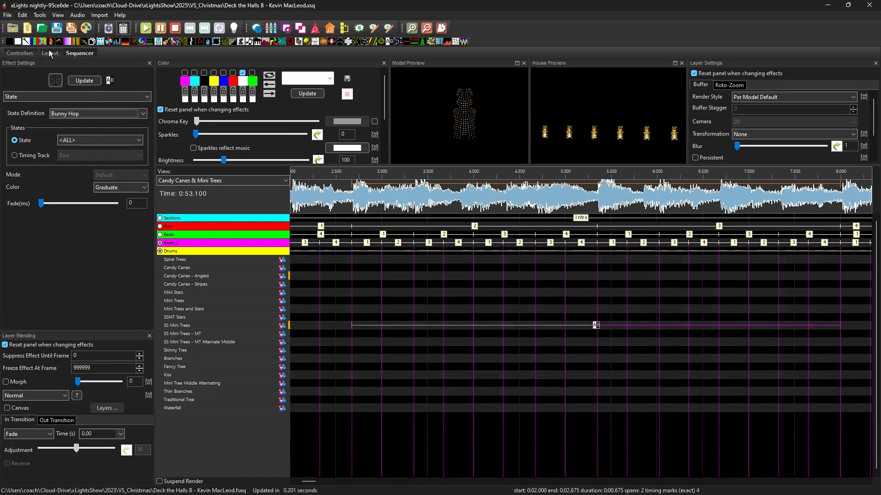
Try the Bunny Hop states 1, 2, 3 and 4 in turn, and set the state back to <ALL>
click(139, 140)
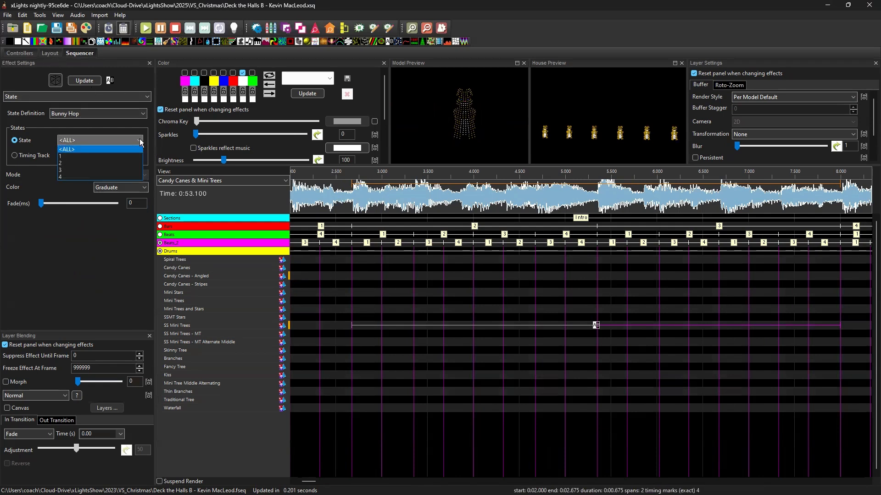
click(81, 157)
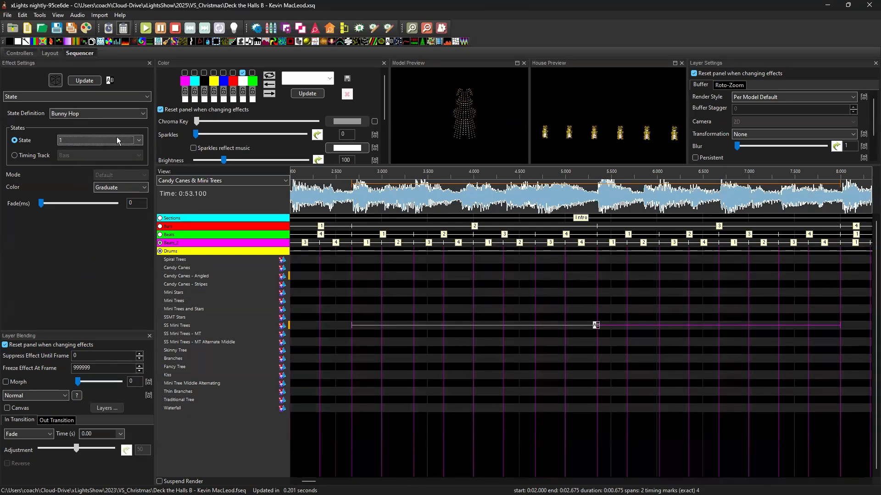
click(139, 140)
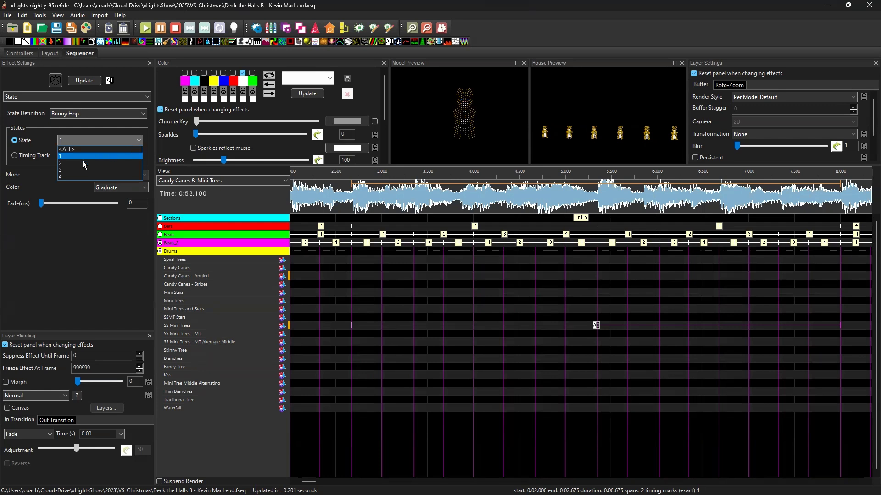
click(80, 163)
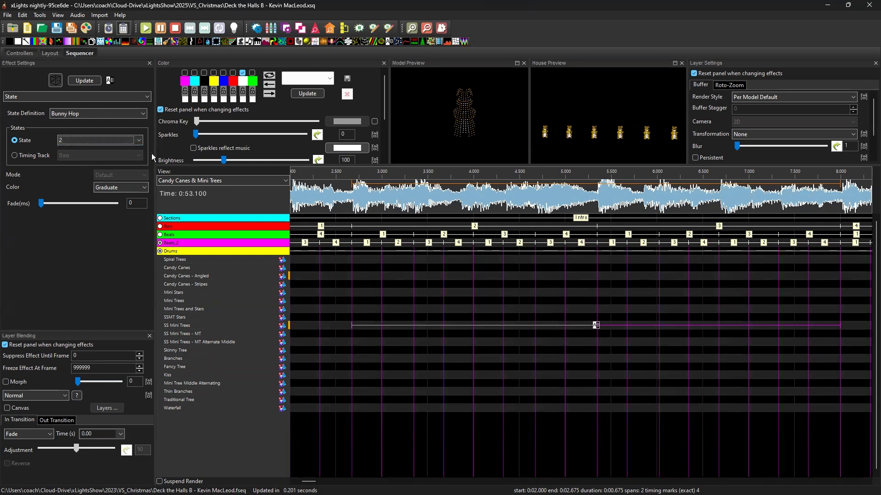
click(125, 140)
click(118, 168)
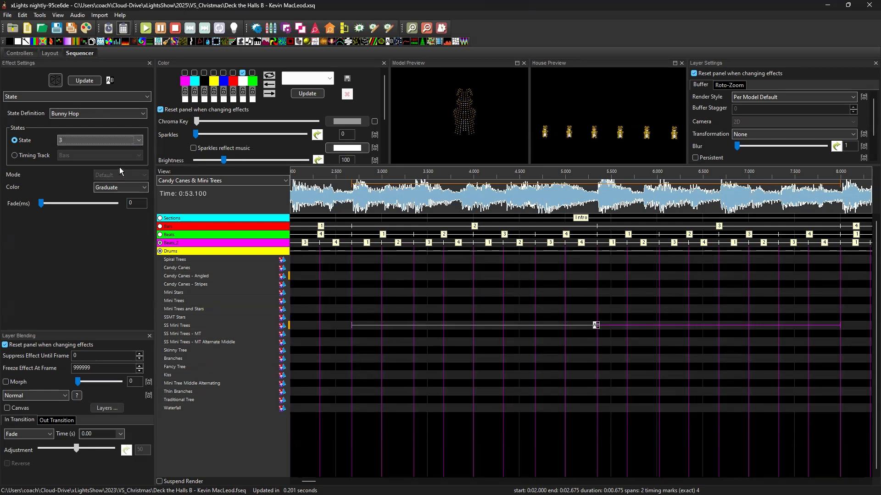
click(140, 143)
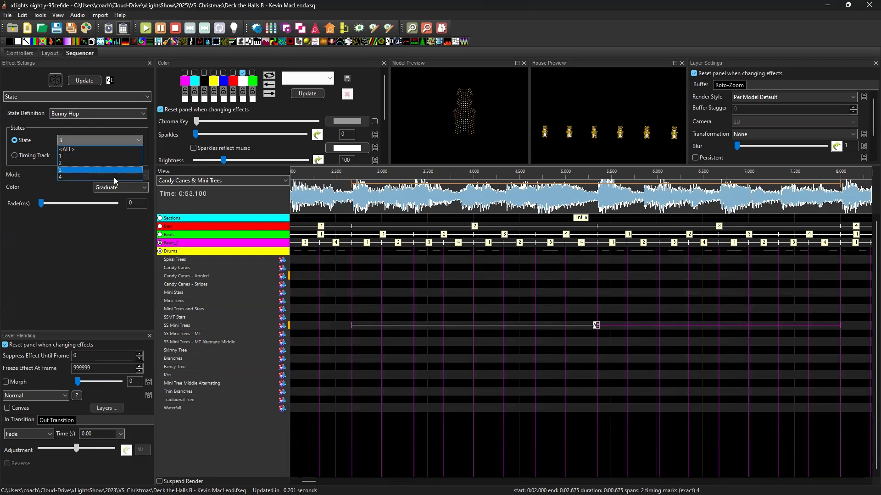
click(114, 177)
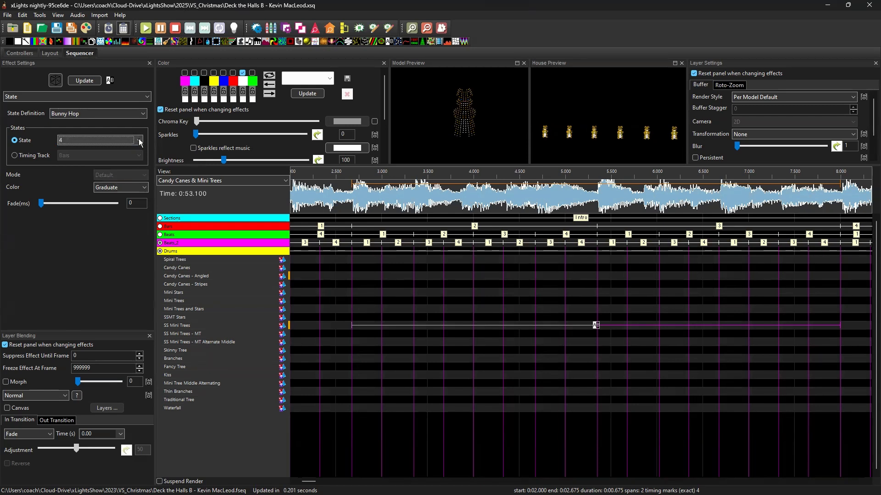
click(112, 140)
click(112, 150)
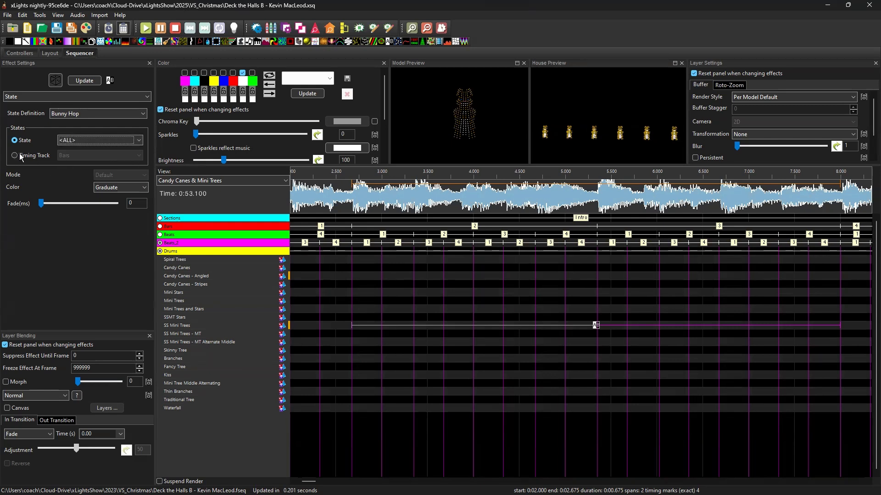
Drive the State effect from a timing track, choosing Beats_2 first and finally Beats
click(15, 156)
click(90, 154)
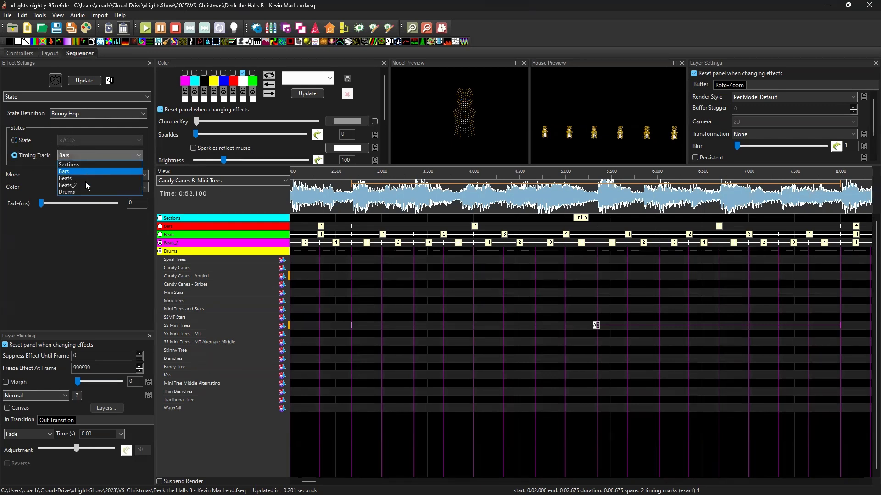
click(86, 184)
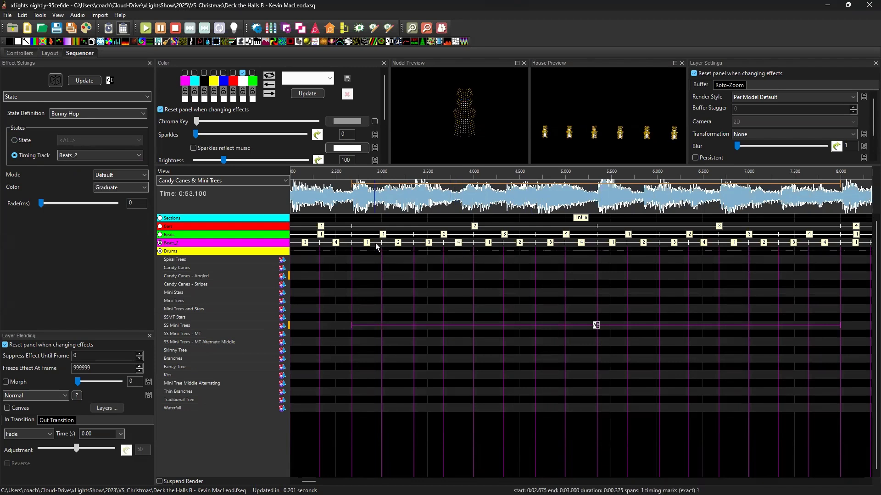
click(132, 155)
click(119, 179)
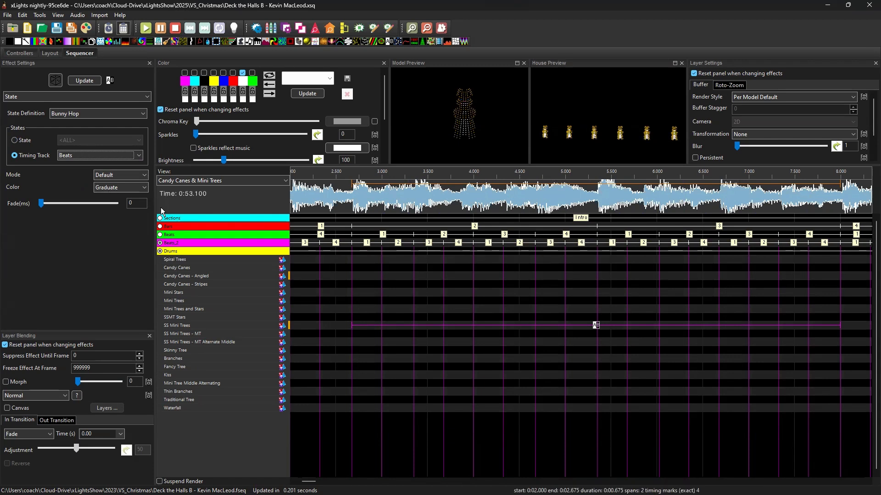
Delete the State effect from SS Mini Trees
click(598, 325)
key(Delete)
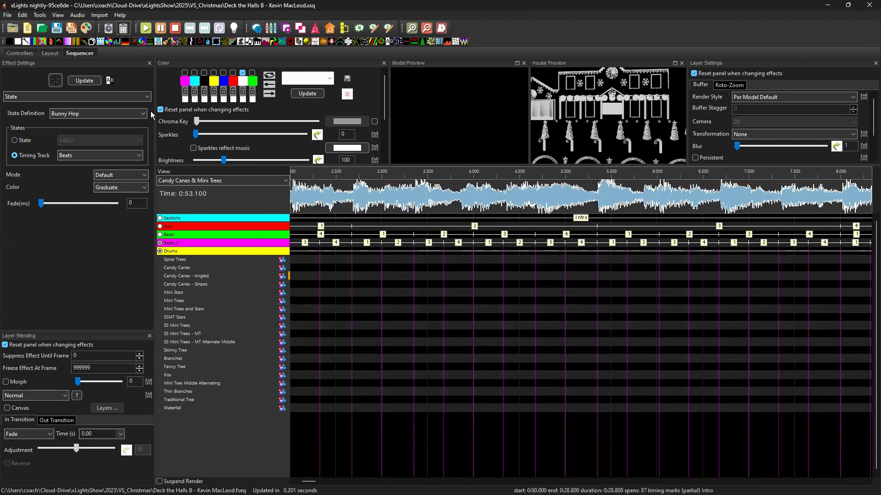
Choose the Bouncing Witches Hats state definition and look through its available timing tracks and individual states
click(119, 112)
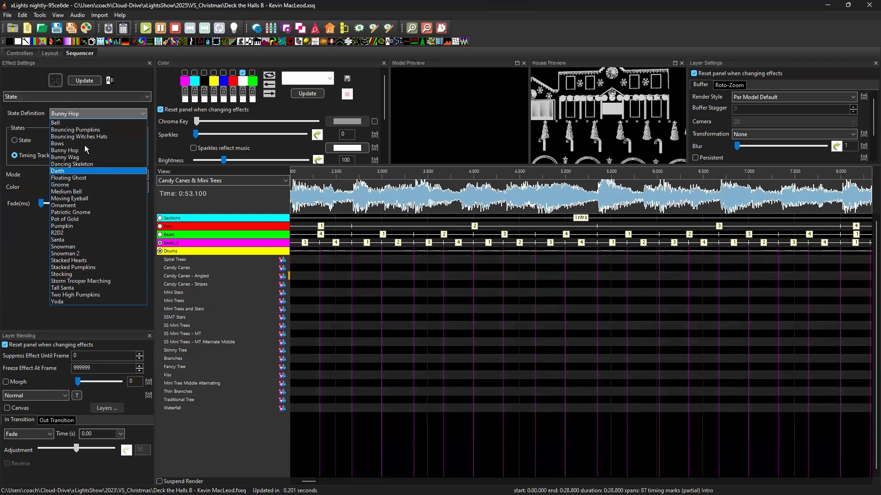
click(100, 137)
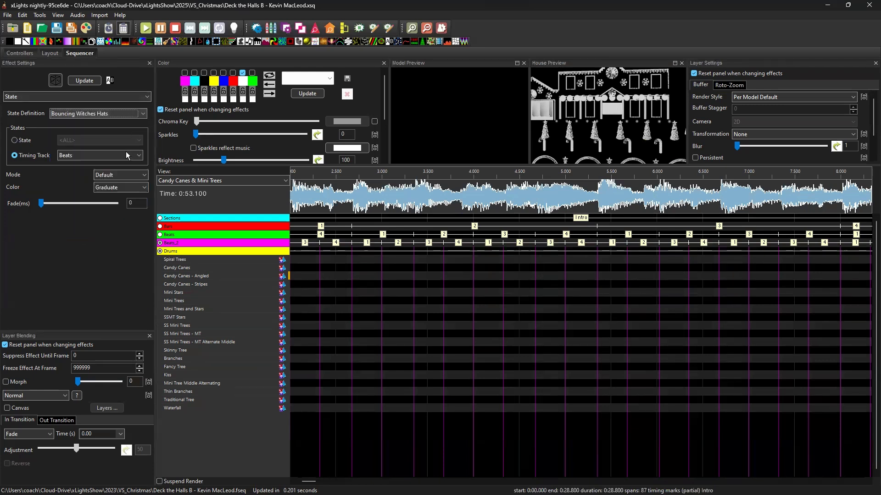
click(122, 155)
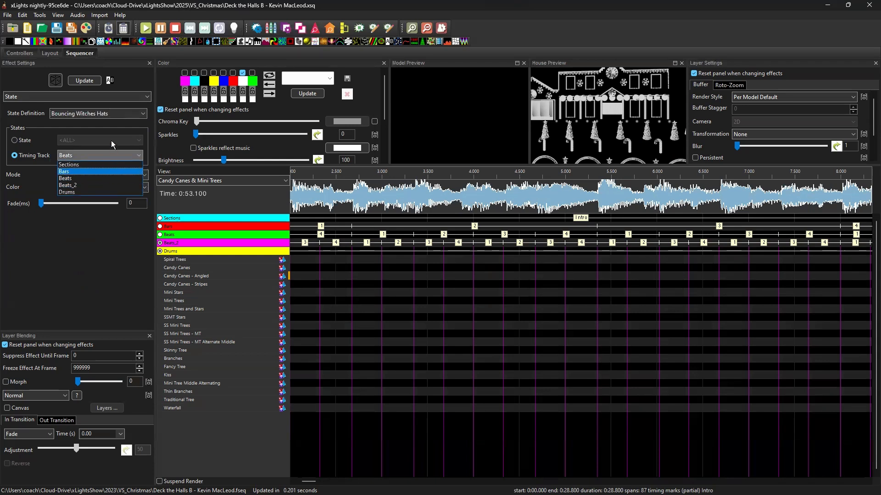
click(22, 140)
click(84, 139)
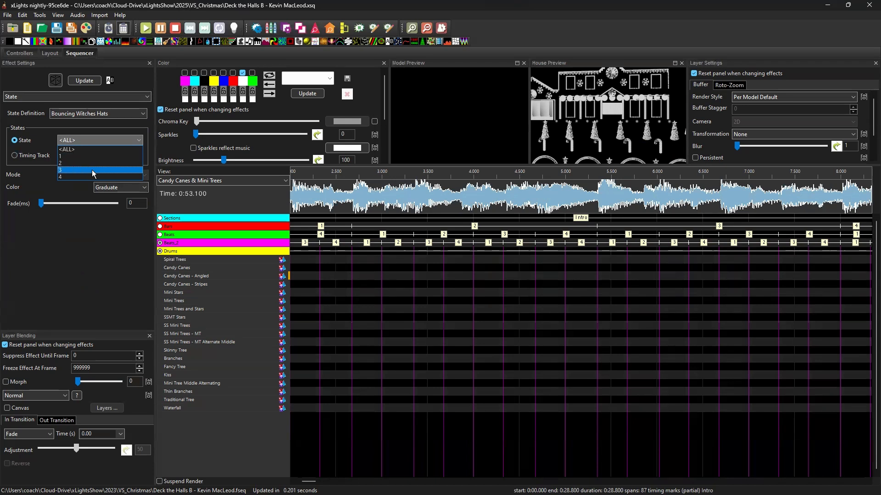
click(111, 276)
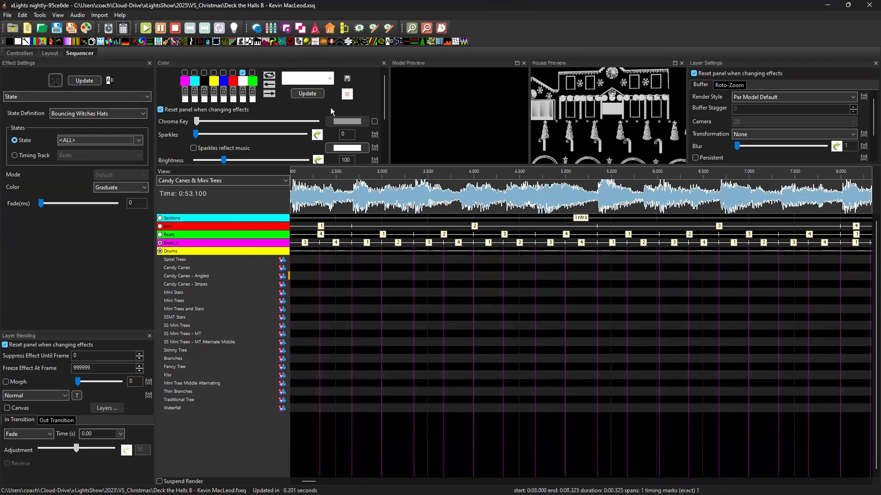
Switch the sequencer to the Matrix view and frame the garage matrix in the house preview
click(205, 181)
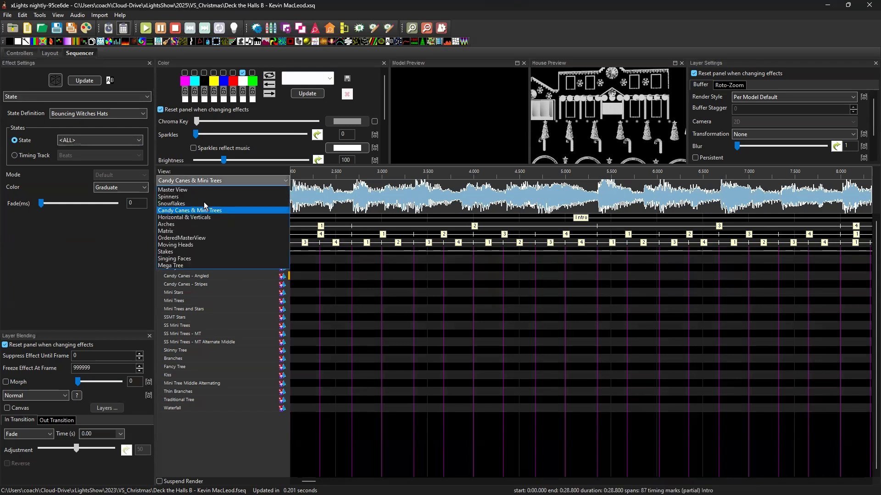
click(205, 231)
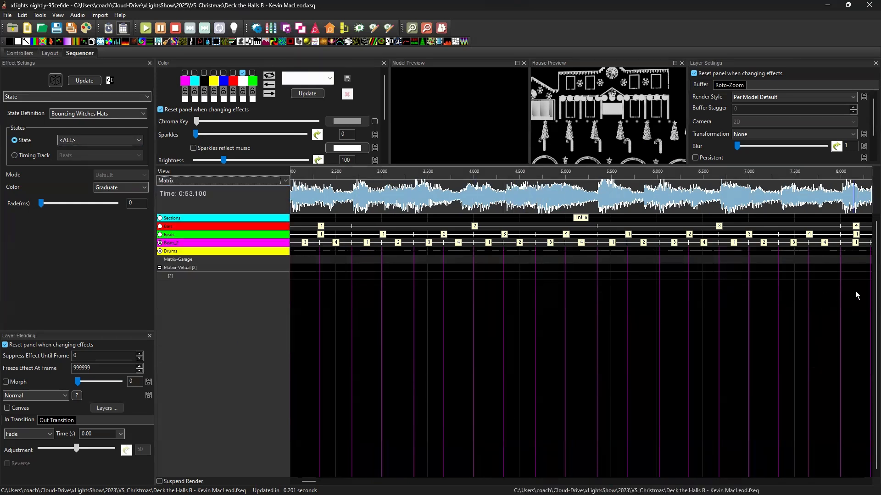
drag(573, 121, 668, 116)
scroll(599, 119, up, 5)
scroll(629, 114, up, 5)
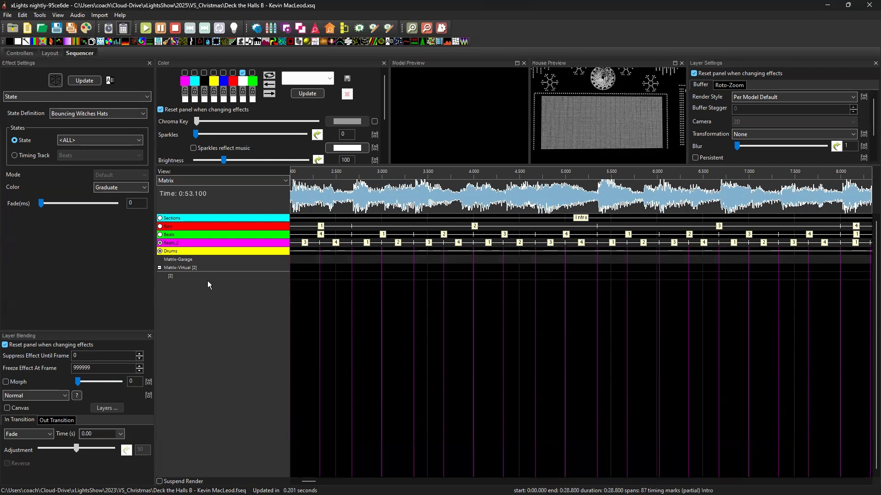
Insert 2 layers below Matrix-Garage
right_click(221, 261)
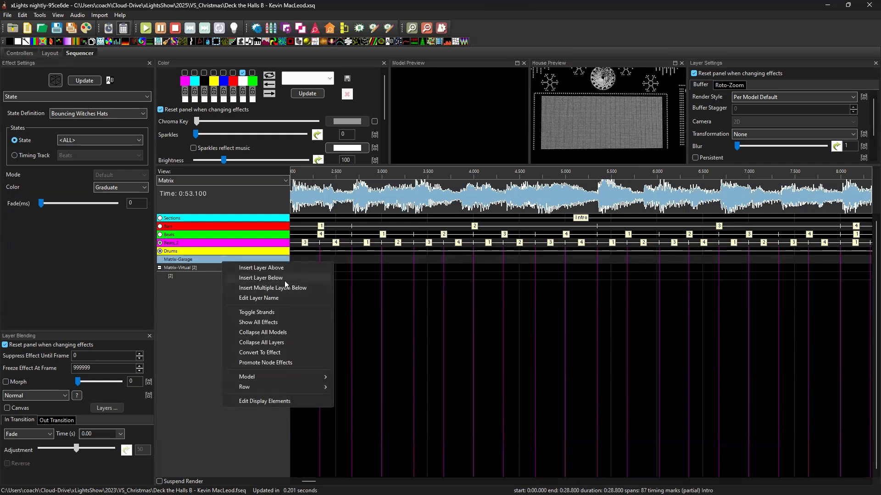
click(283, 289)
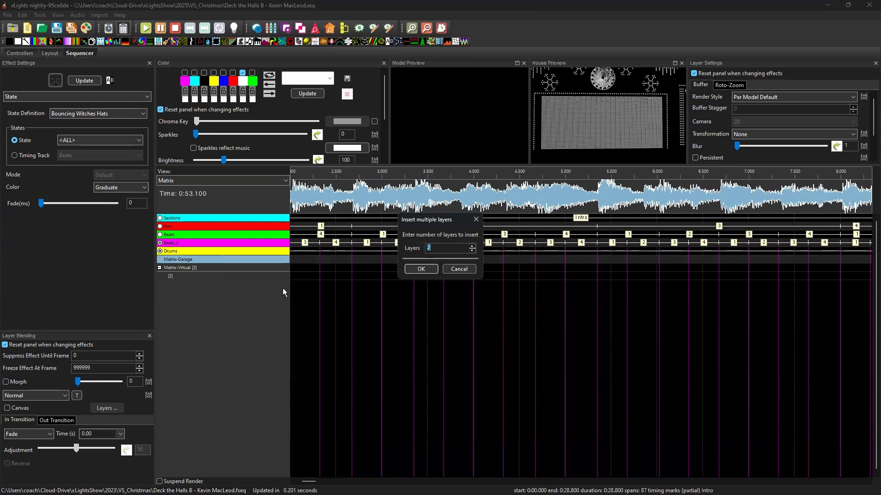
click(412, 269)
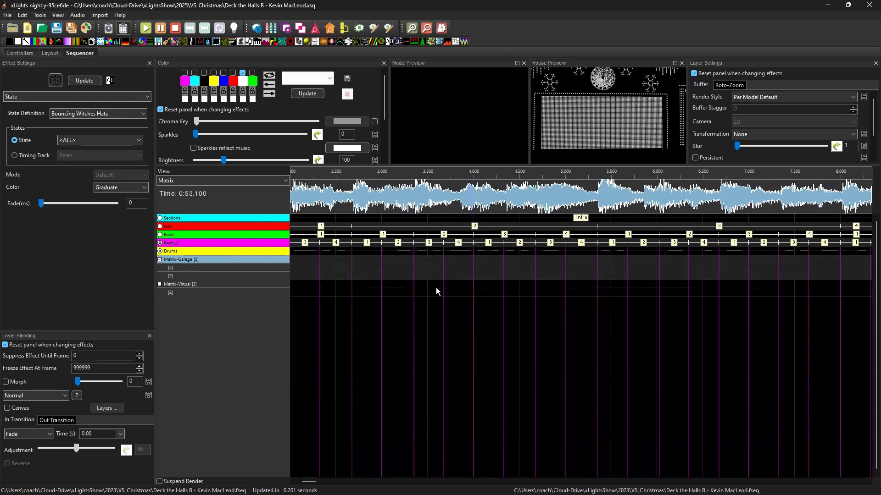
Add a white On effect to layer 3 of Matrix-Garage, spanning from the sequence start to the end of bar 4
click(366, 279)
key(o)
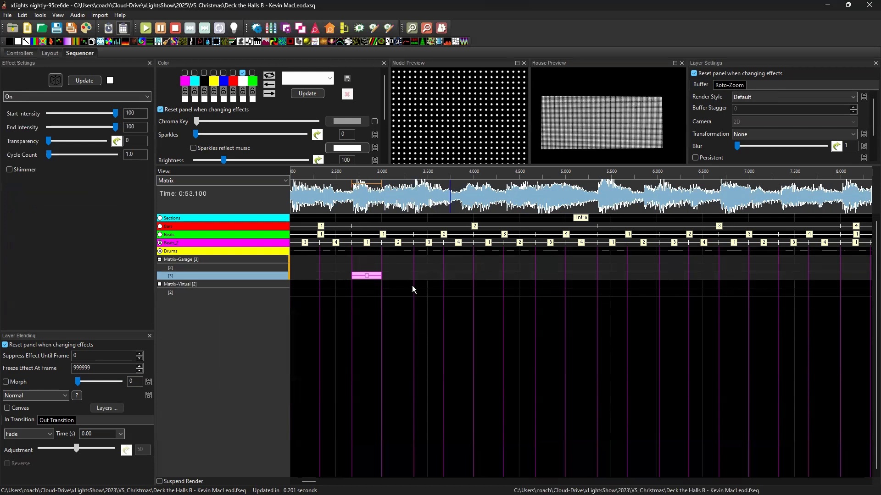
drag(381, 276, 825, 275)
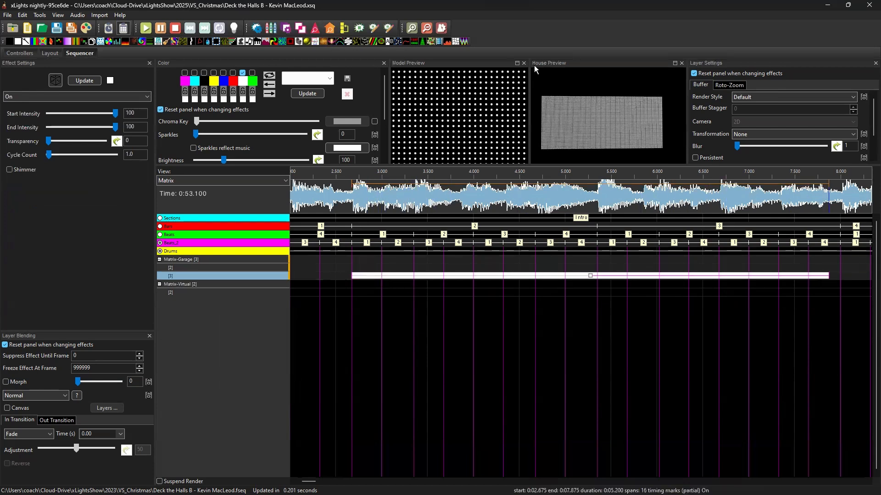
click(430, 29)
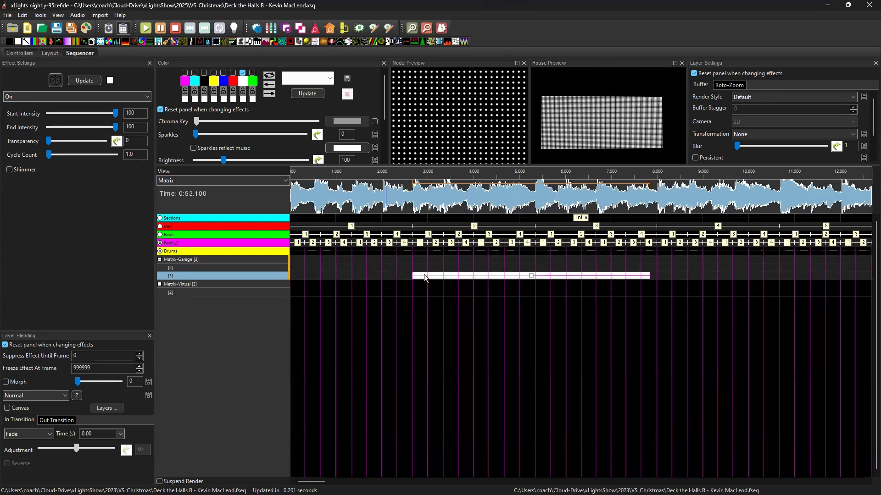
drag(327, 284, 281, 293)
drag(748, 277, 779, 277)
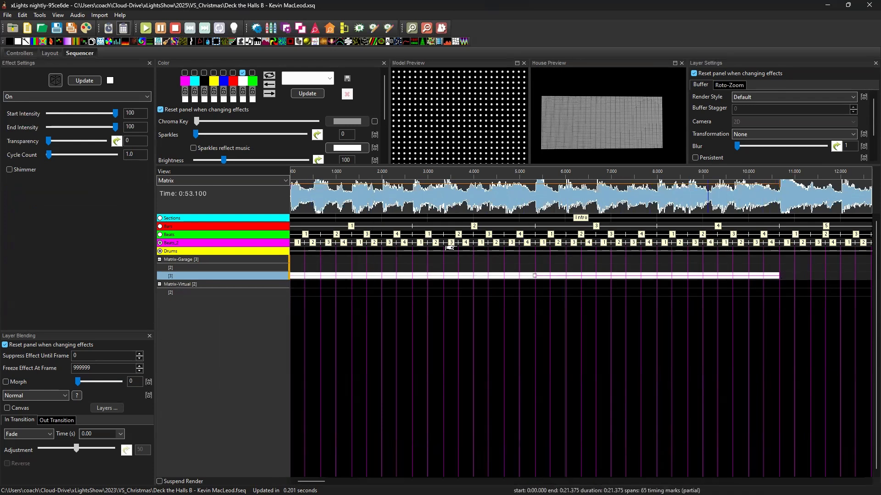
Add a VU Meter effect to the first layer of Matrix-Garage, spanning the first four bars and coloured red and blue
click(295, 261)
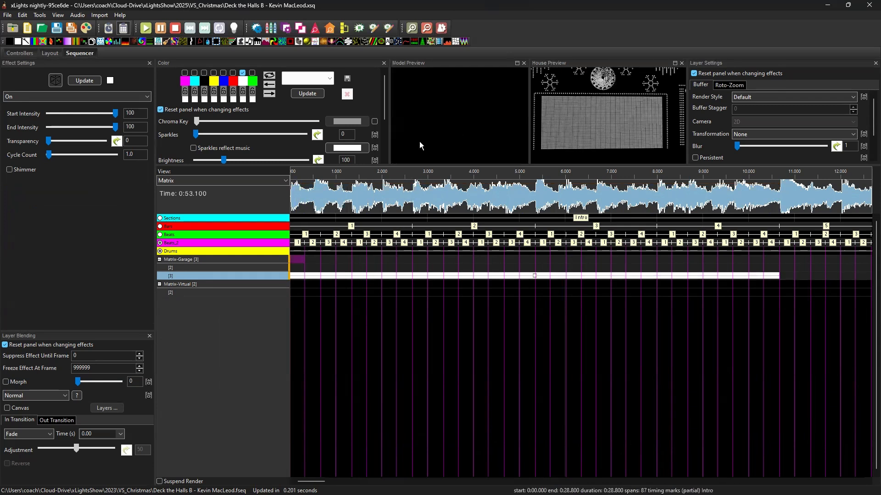
click(243, 73)
drag(447, 43, 442, 222)
drag(327, 284, 780, 292)
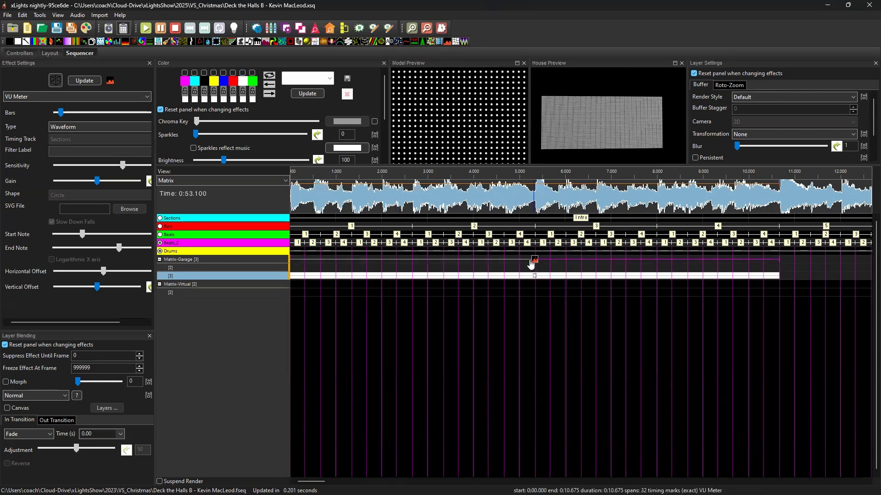
click(233, 72)
click(223, 72)
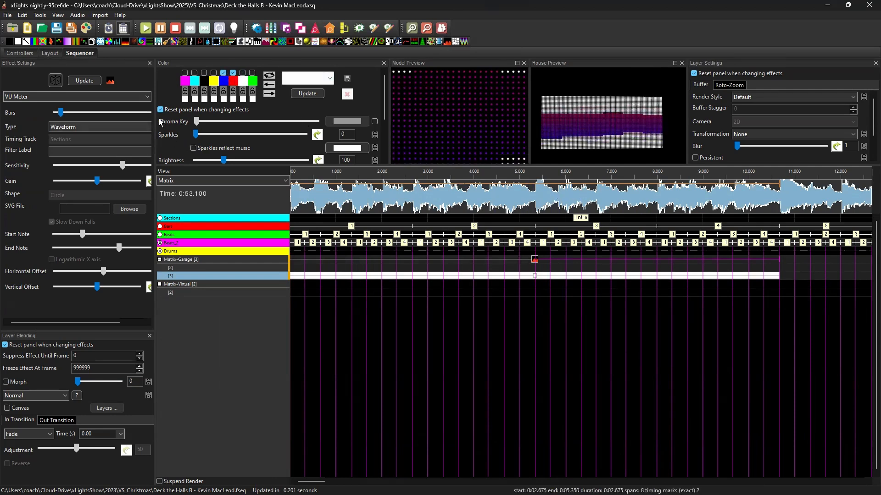
Widen the effect settings area and set the VU Meter type to Timing Event Bar
drag(155, 123, 197, 125)
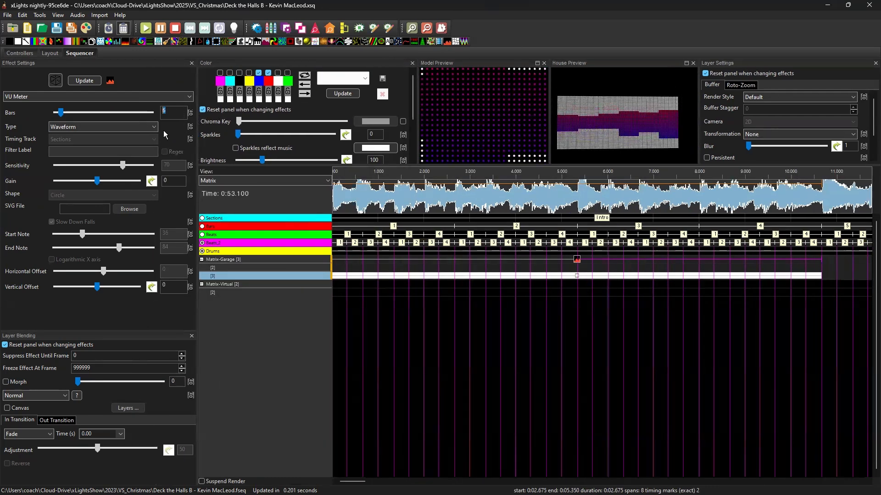
click(137, 128)
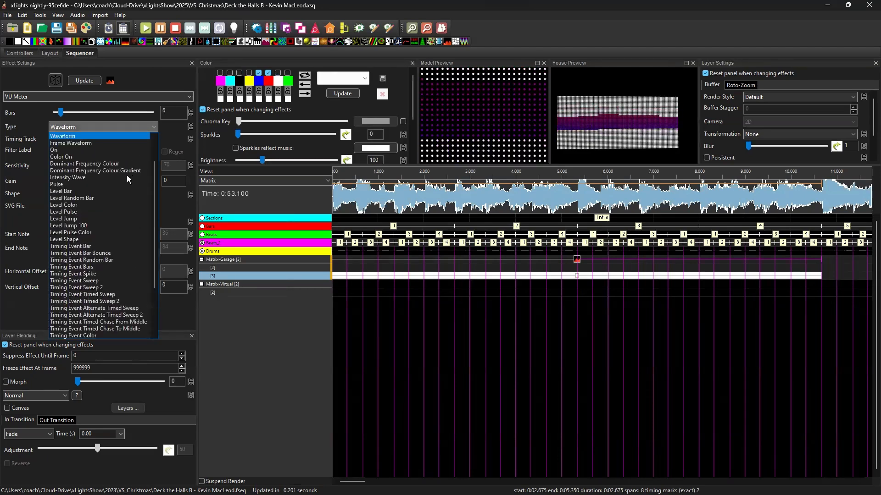
scroll(107, 234, down, 1)
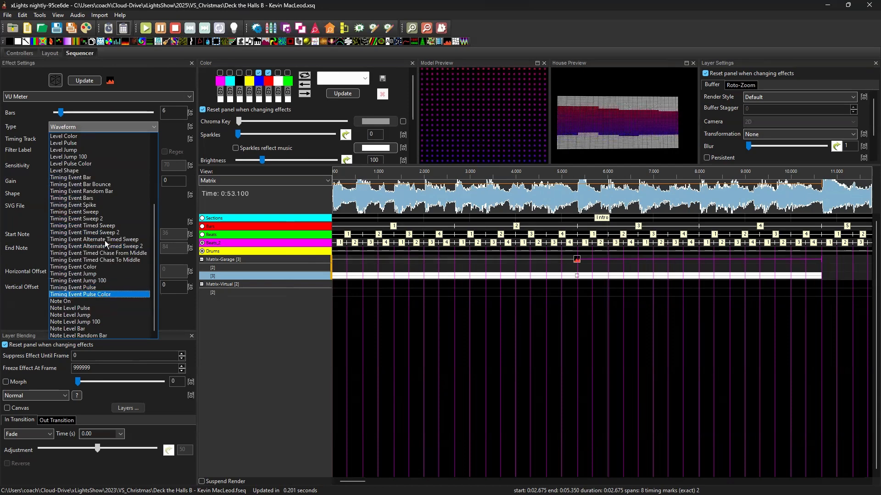
click(77, 179)
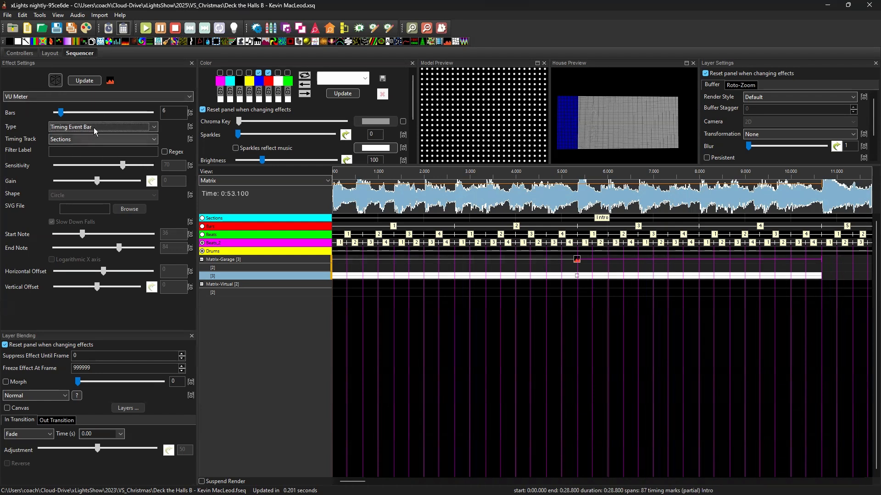
Try Bars as the VU Meter effect's timing track, then set it to Beats
click(94, 139)
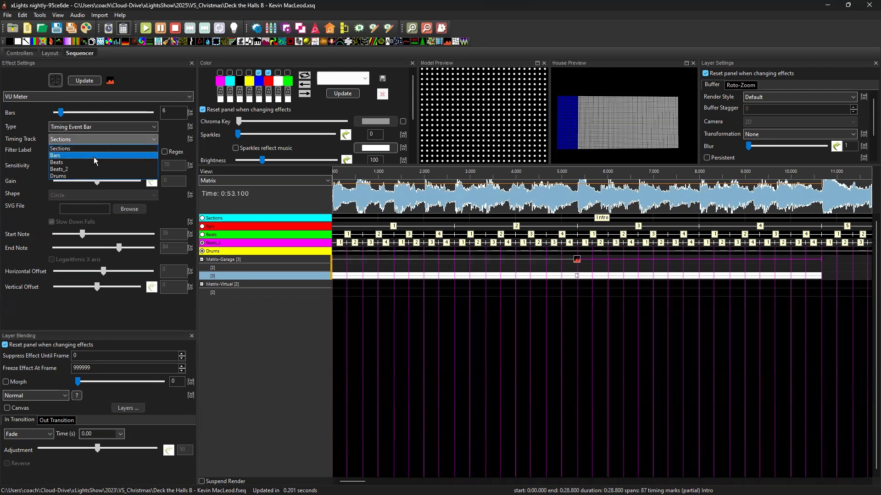
click(94, 156)
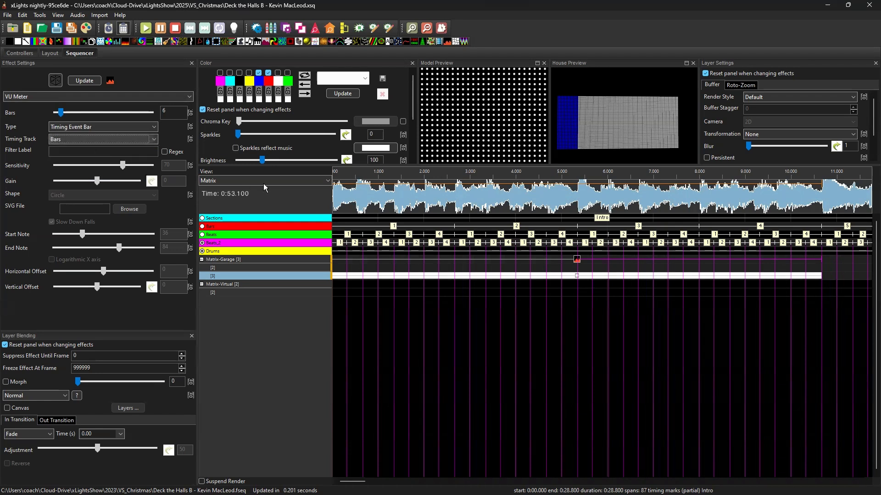
click(107, 139)
click(99, 164)
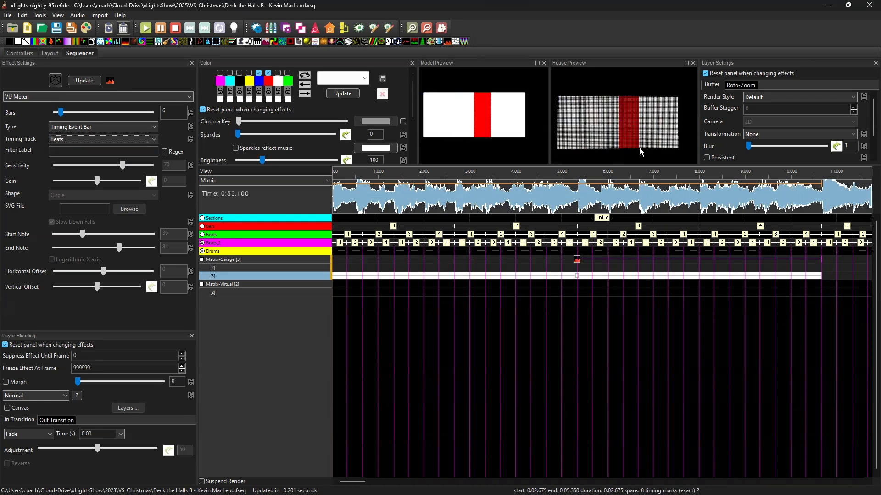
Disable red in the colour palette and preview the Matrix-Garage VU Meter effect with only blue active
click(269, 72)
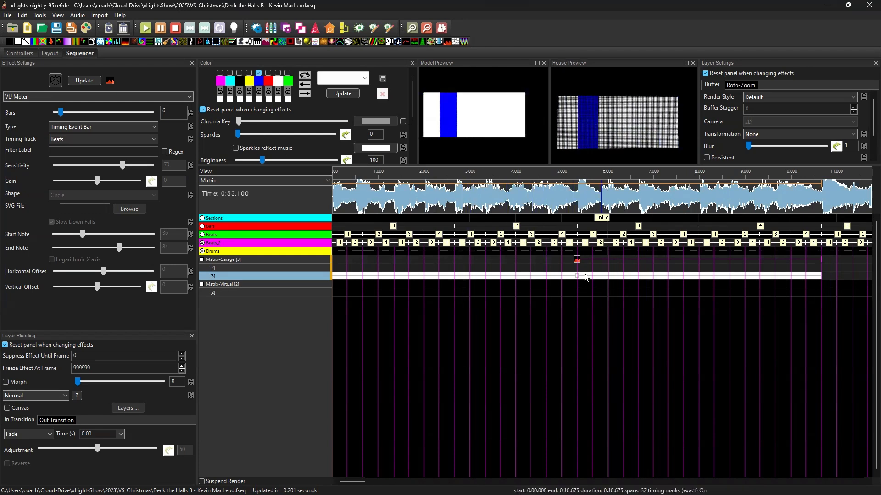
click(77, 15)
click(91, 132)
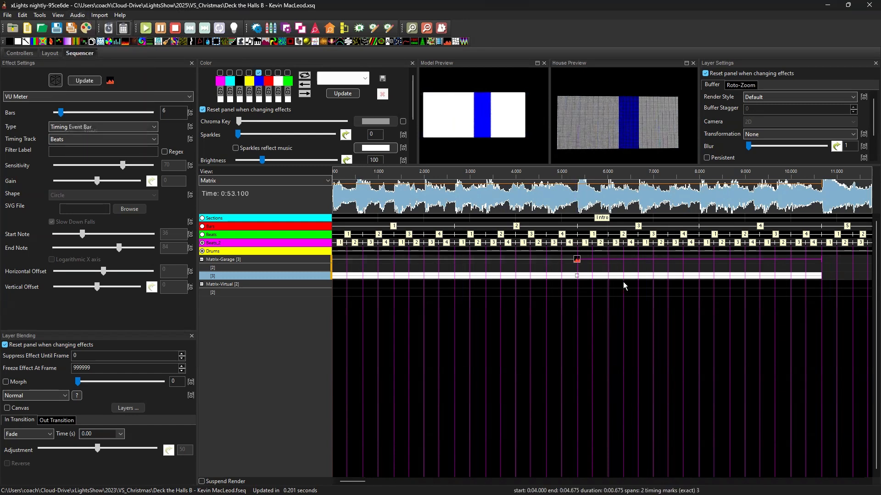
click(578, 261)
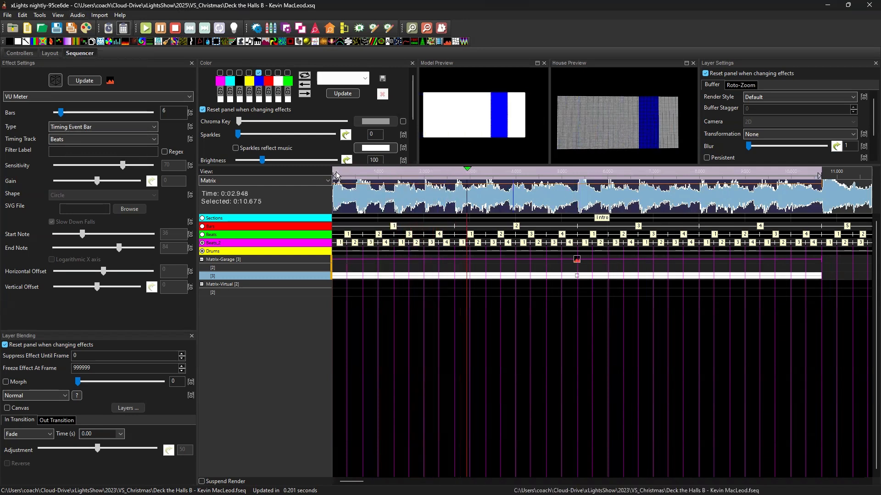
click(178, 31)
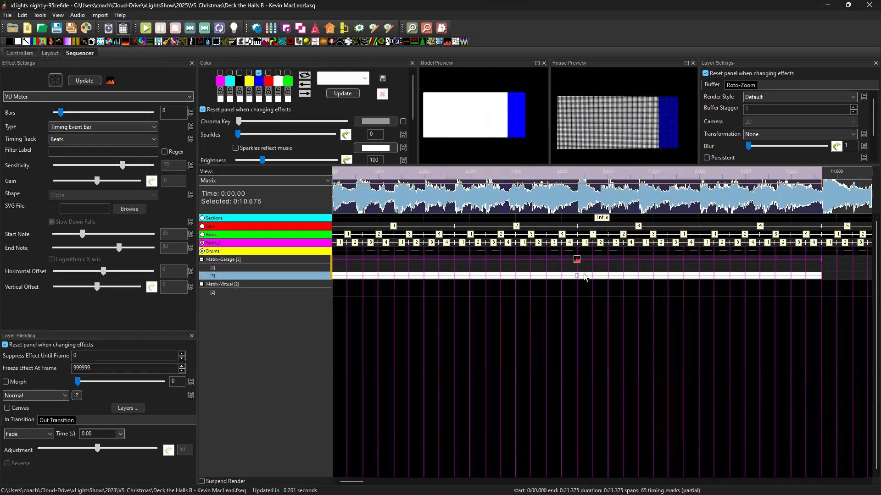
click(577, 261)
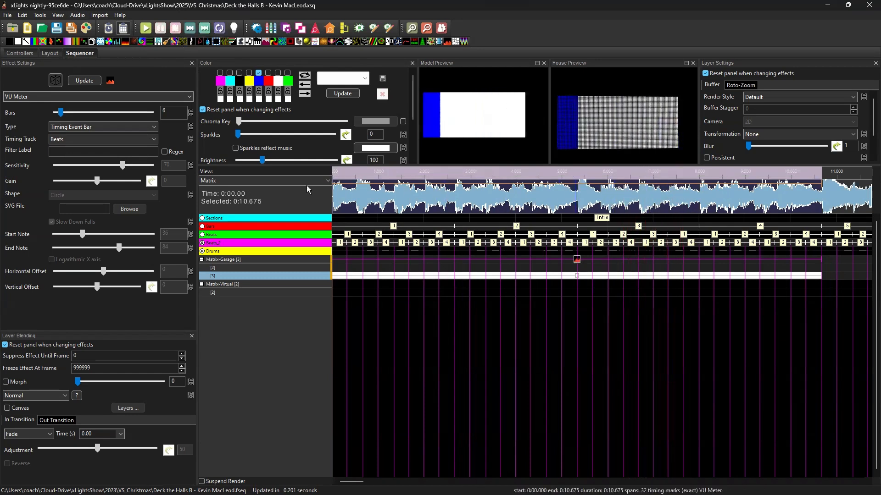
Try Beats_2 as the VU Meter effect's timing track, then return it to Beats
click(133, 139)
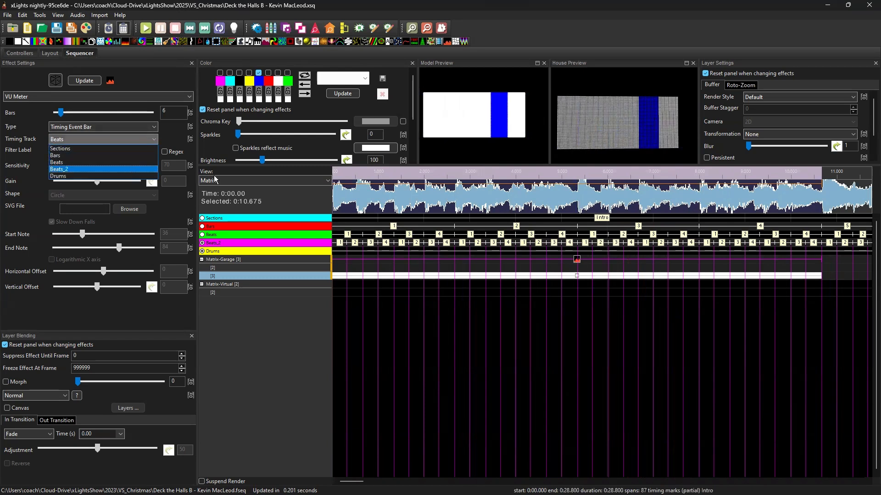
click(124, 166)
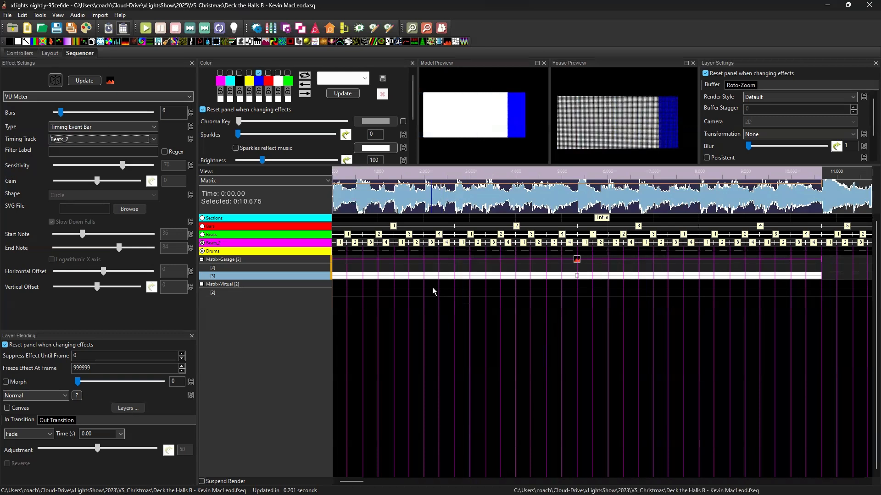
click(116, 139)
click(110, 160)
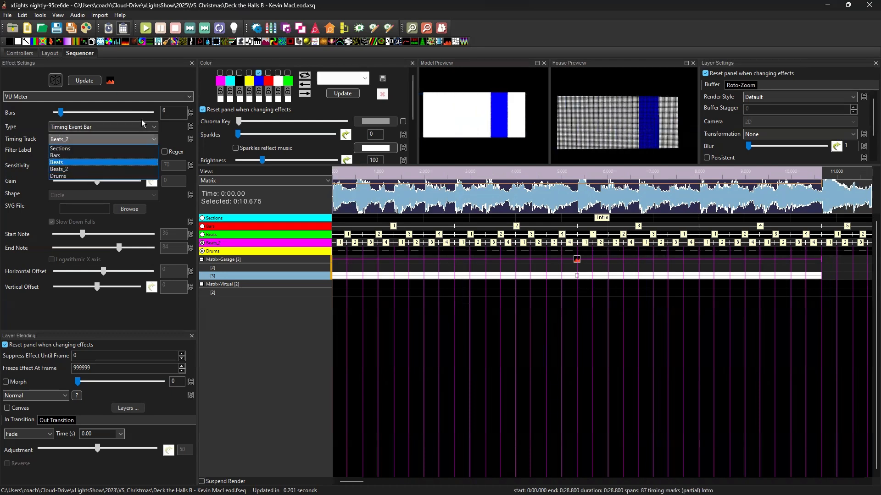
Try the Timing Event Bar Bounce type on the VU Meter effect, then set its type to Timing Event Bars
click(139, 122)
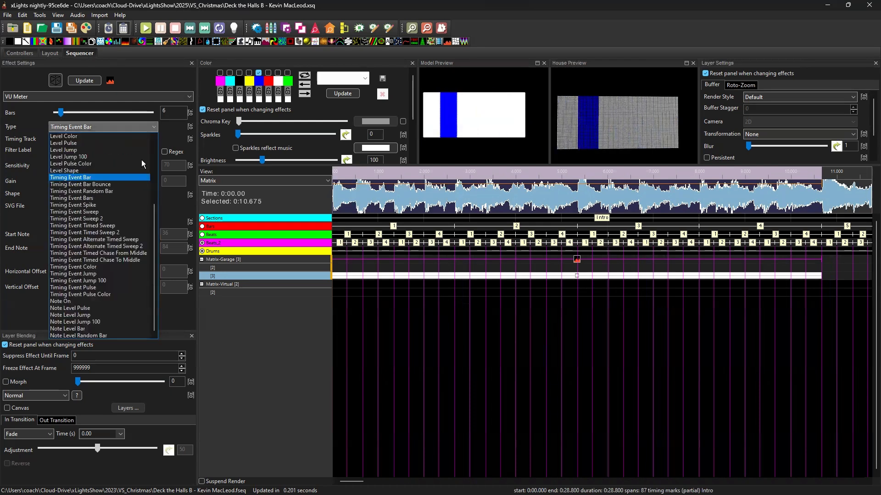
click(123, 184)
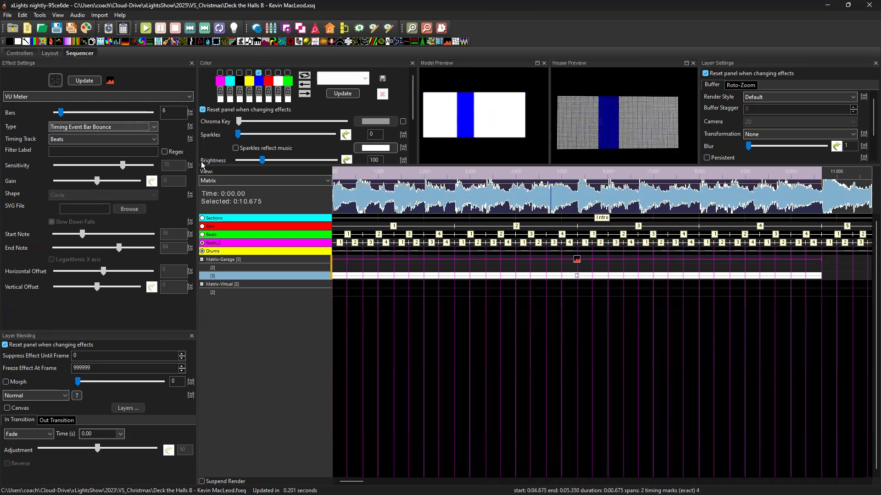
click(103, 128)
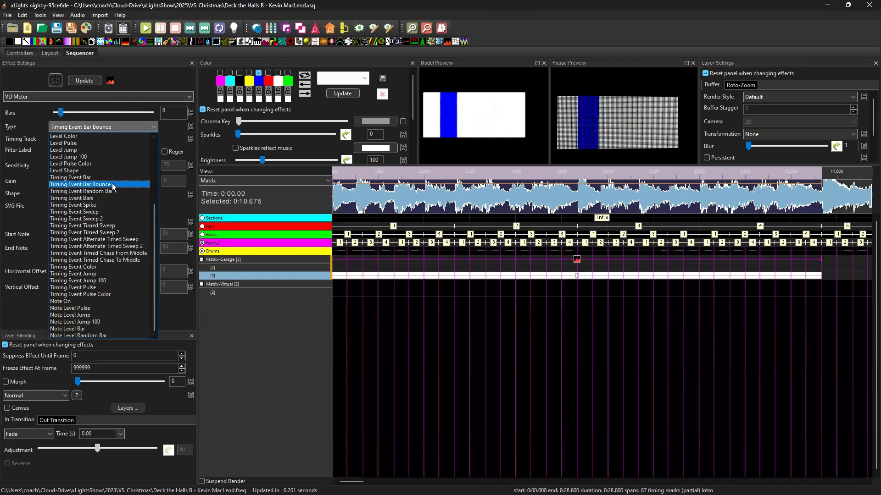
click(91, 198)
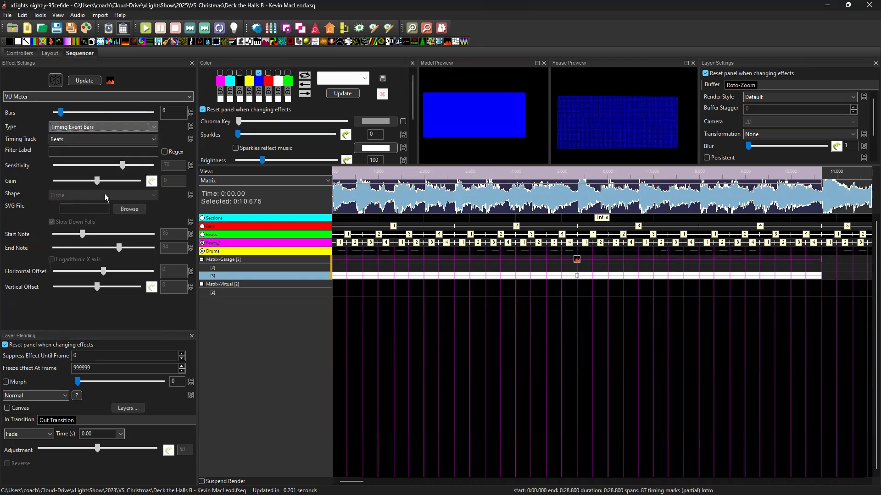
Enable red, green and yellow alongside blue in the VU Meter effect's colour palette
click(268, 73)
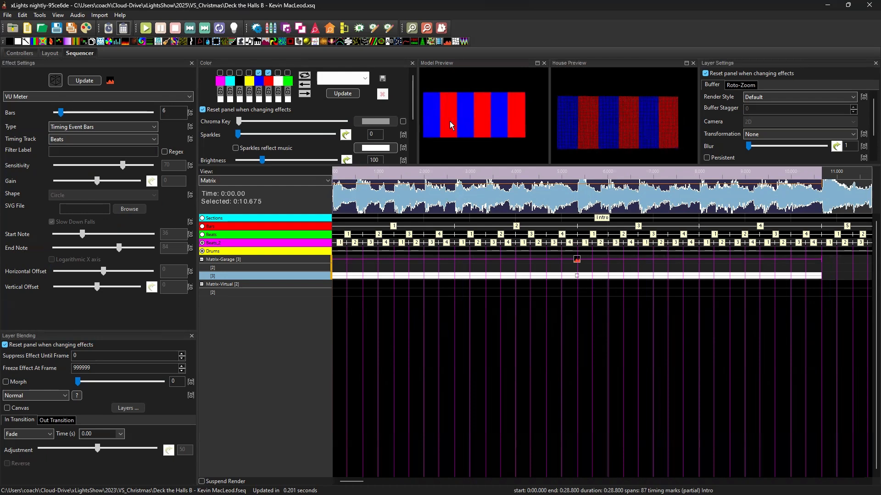
click(287, 73)
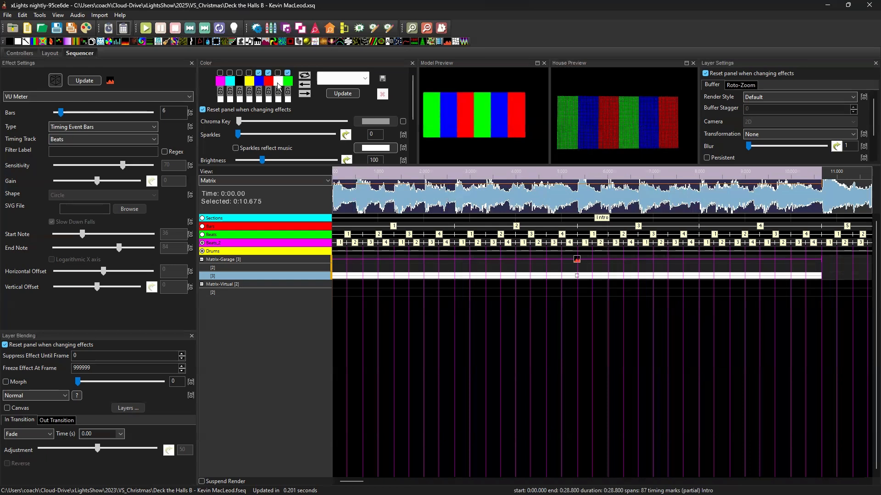
click(249, 73)
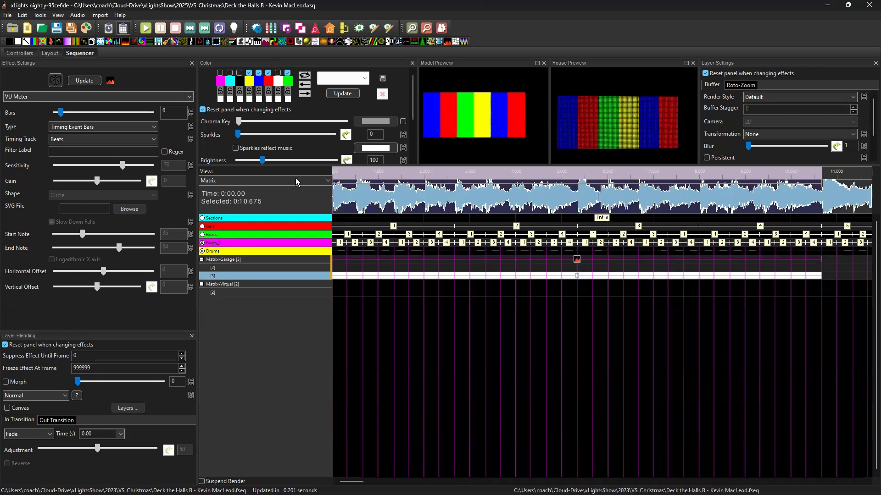
Set the VU Meter type to Timing Event Spike and leave only red enabled in the palette
click(80, 127)
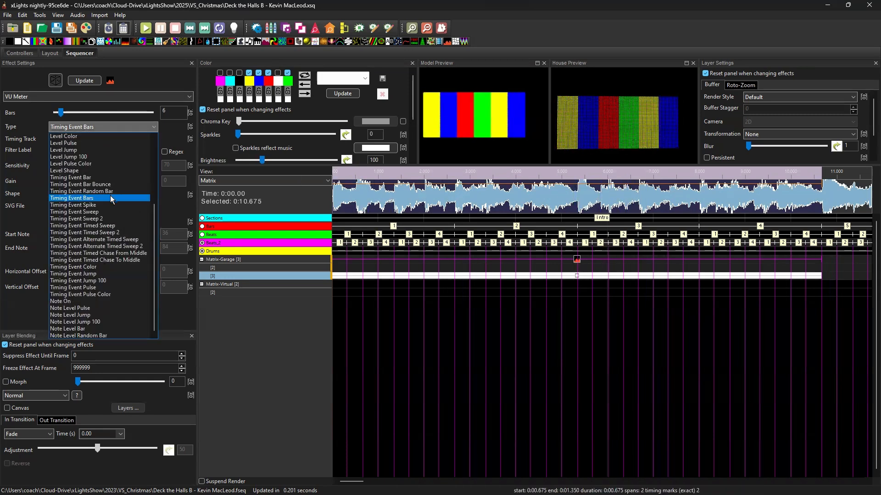
click(110, 204)
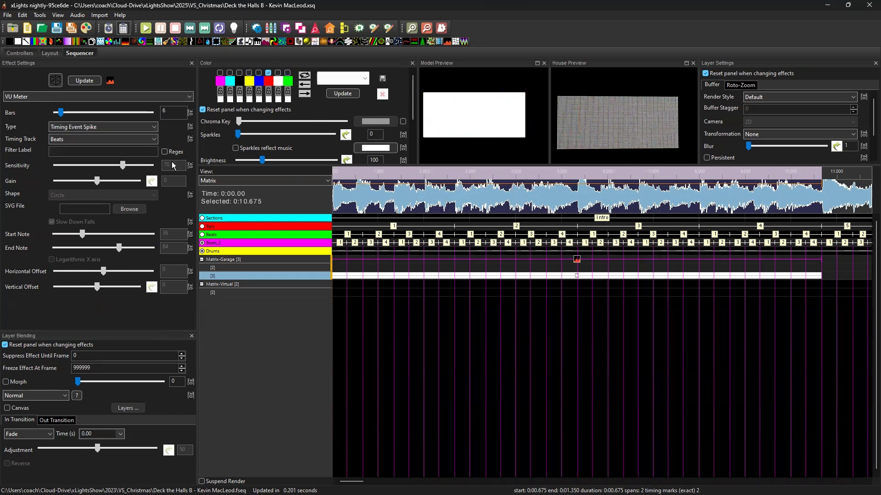
click(100, 126)
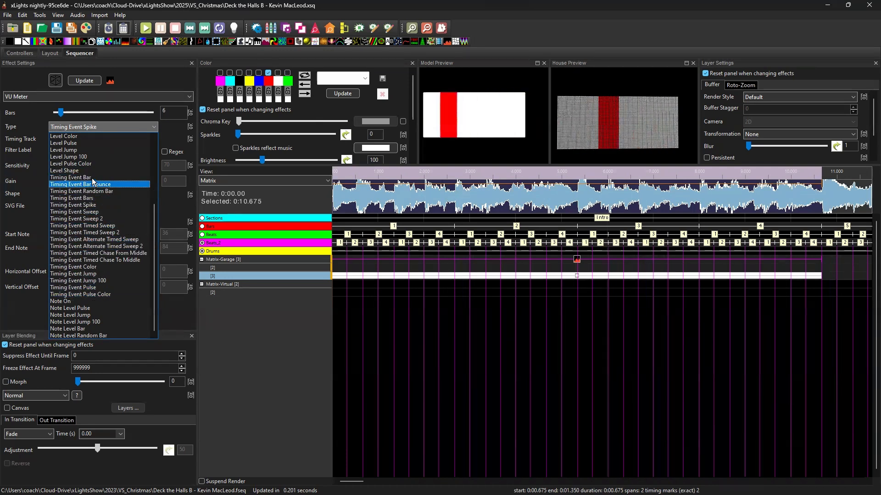
click(577, 260)
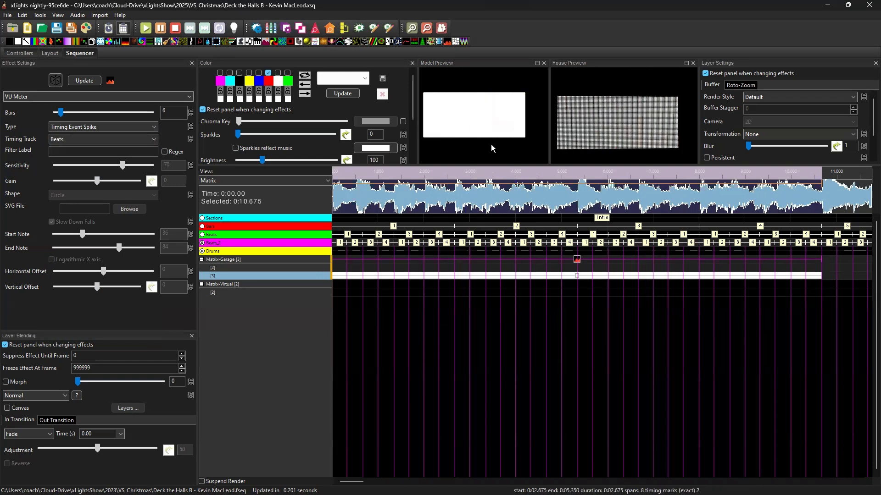
Delete the On effect and the VU Meter effect from the Matrix-Garage layers, then undo both deletions
click(577, 276)
click(576, 260)
click(580, 275)
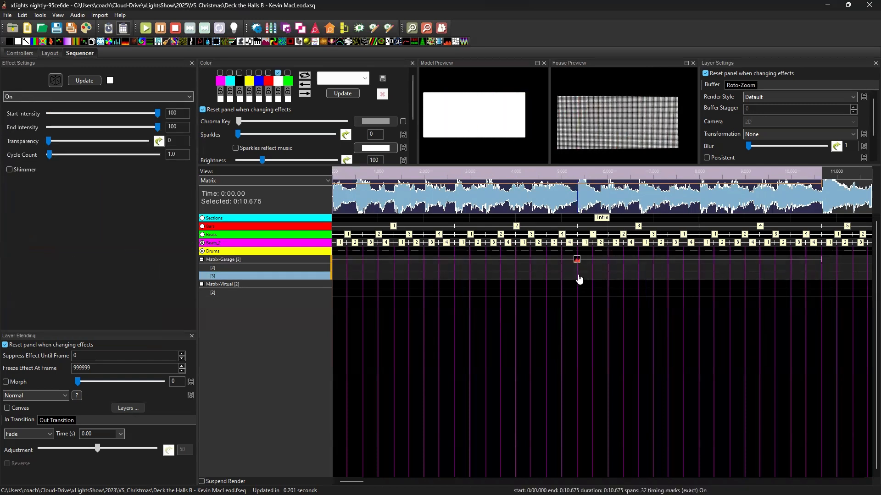
click(577, 260)
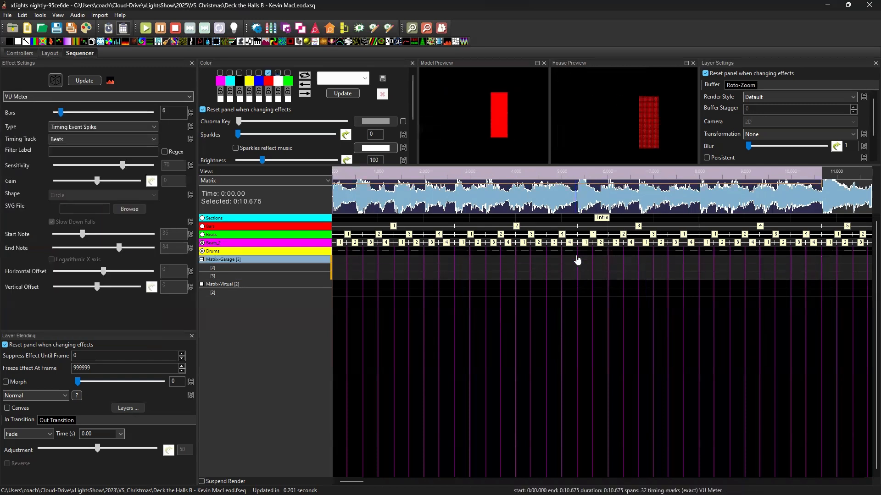
click(433, 267)
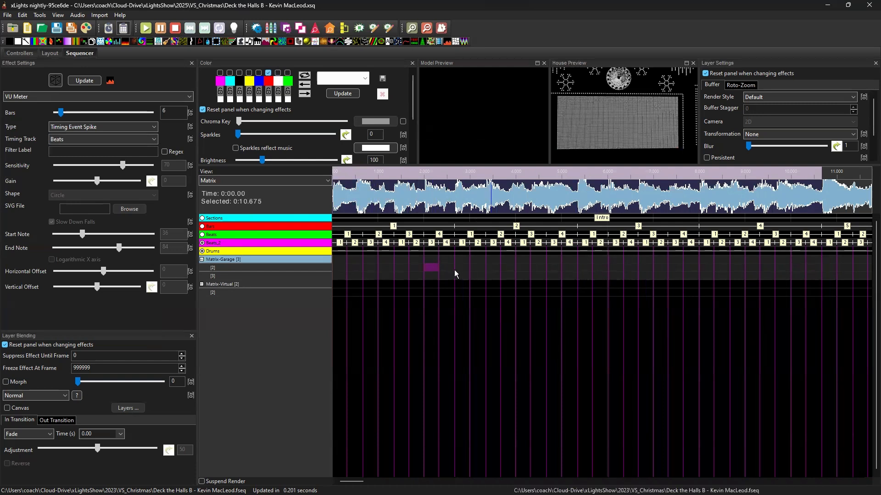
key(ctrl+z)
key(ctrl+z)
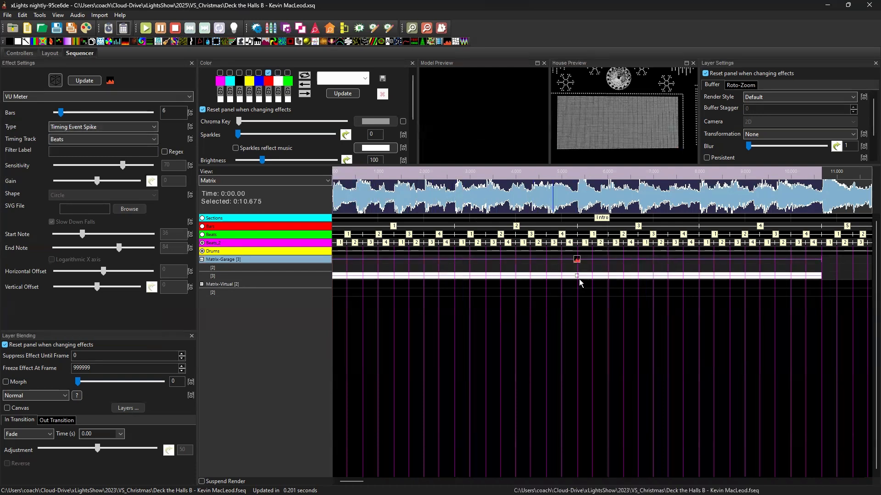
Set the Matrix-Garage VU Meter effect's type to Timing Event Bar and its timing track to Beats_2
click(577, 261)
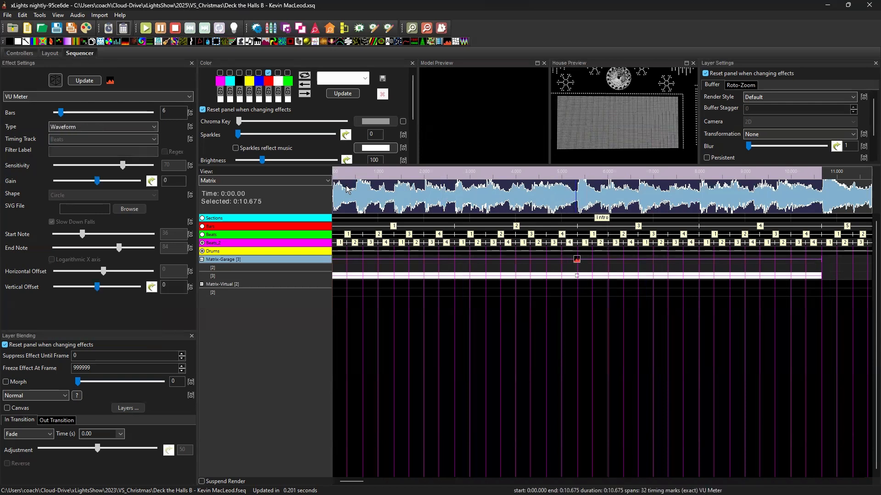
click(137, 129)
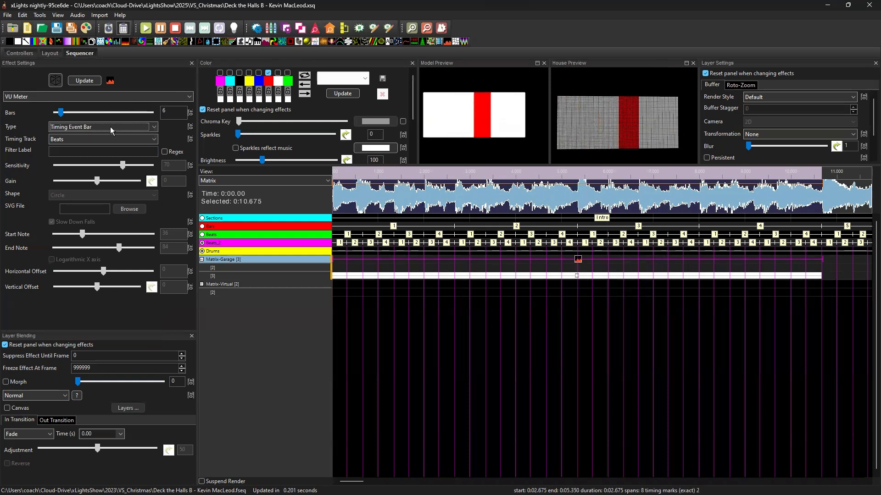
click(107, 137)
click(109, 168)
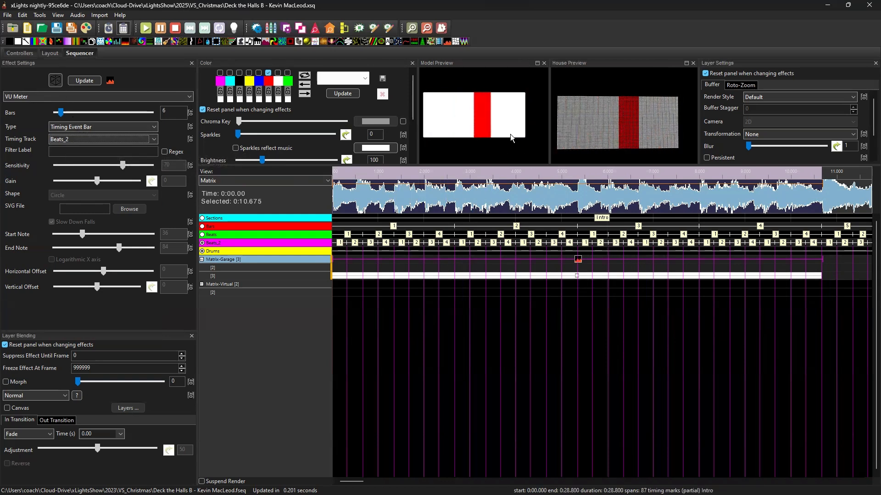
Enable Regex for the VU Meter effect's label filter and set the filter label to 1|3
click(75, 150)
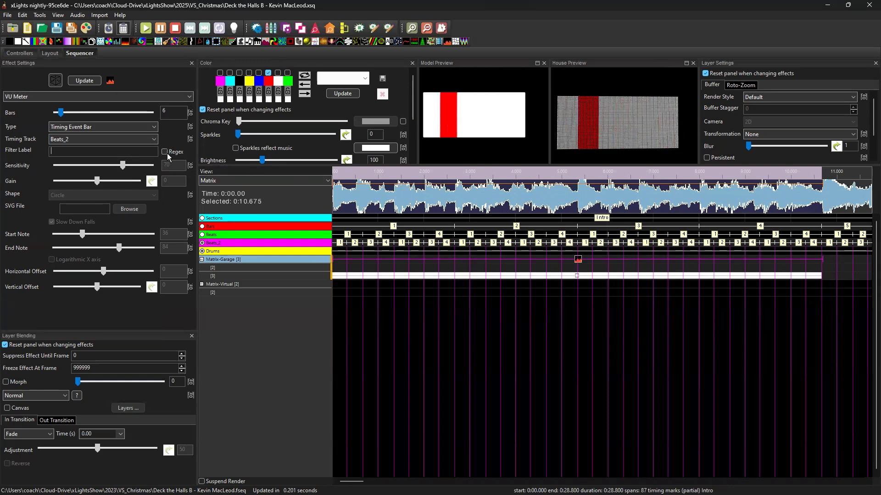
drag(198, 142, 171, 152)
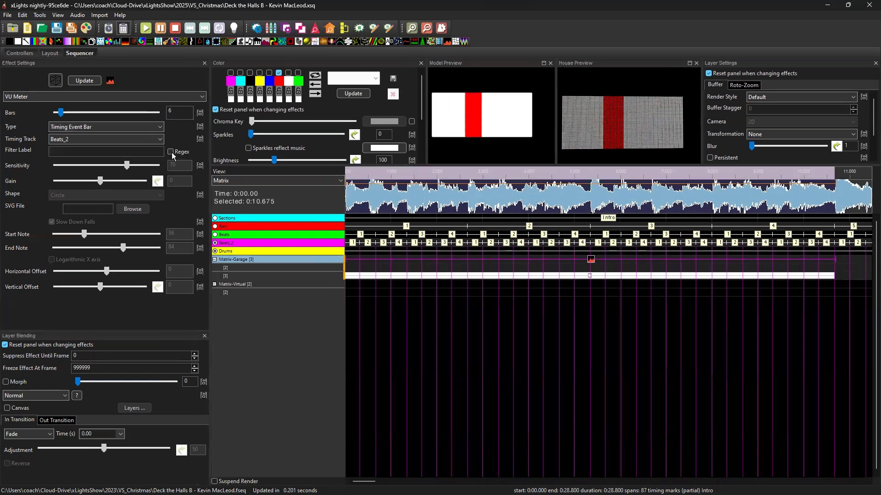
click(171, 152)
click(80, 154)
text(1)
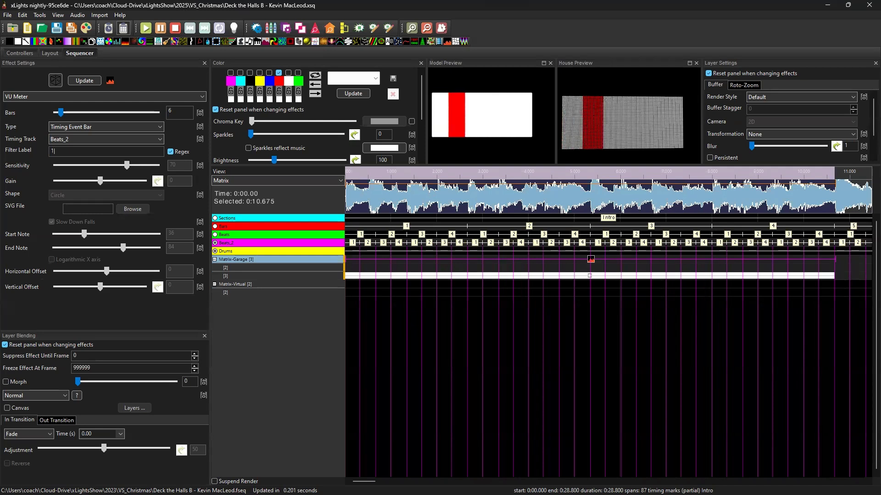
text(|3)
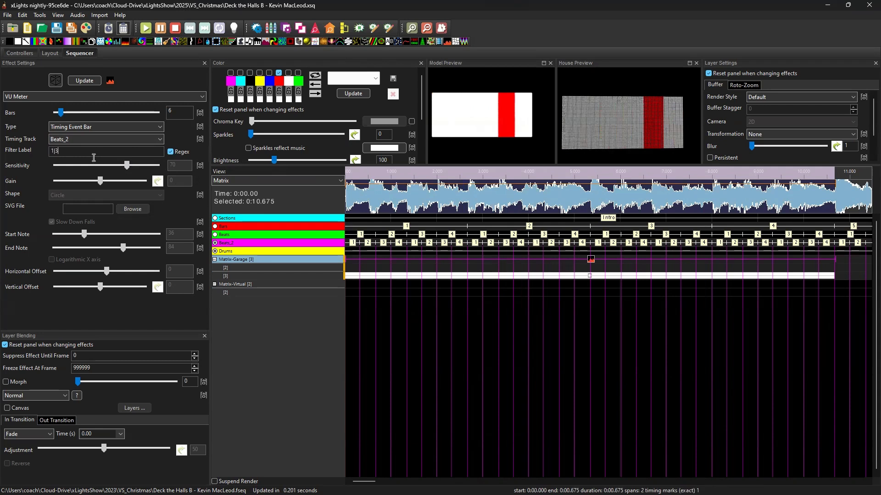
Change the VU Meter effect's filter label to 1|4
drag(75, 150, 20, 155)
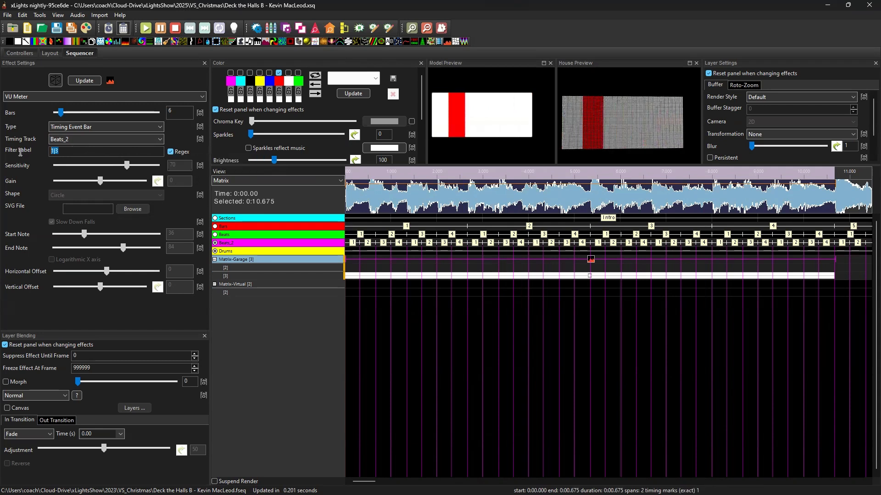
text(1|4)
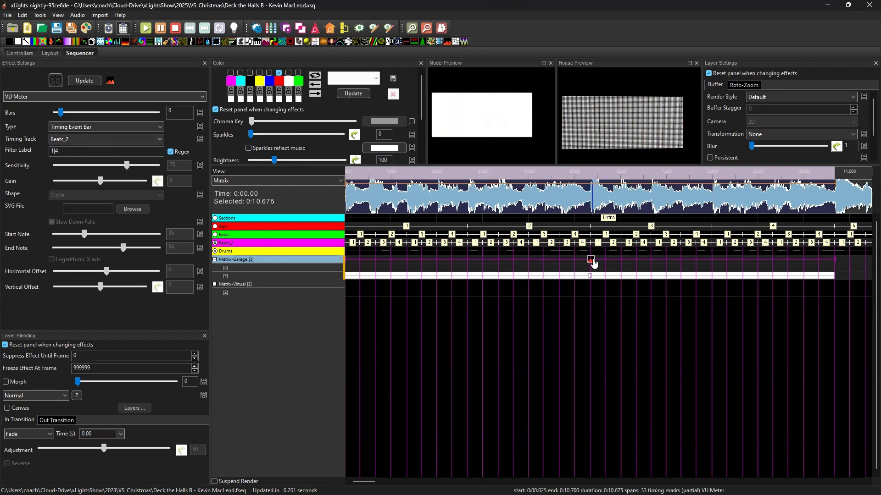
Delete the existing effects on Matrix-Garage and add a Shape effect to its first layer from about 1.4 to 5.3 seconds
click(591, 276)
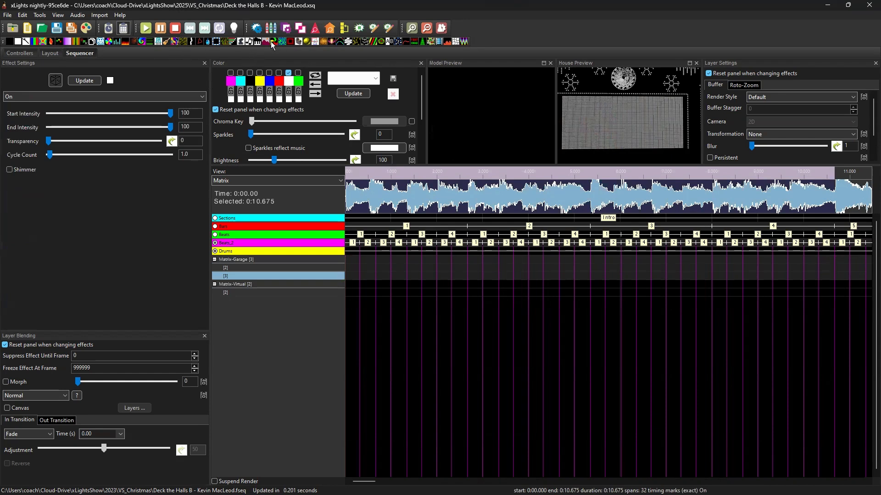
click(290, 41)
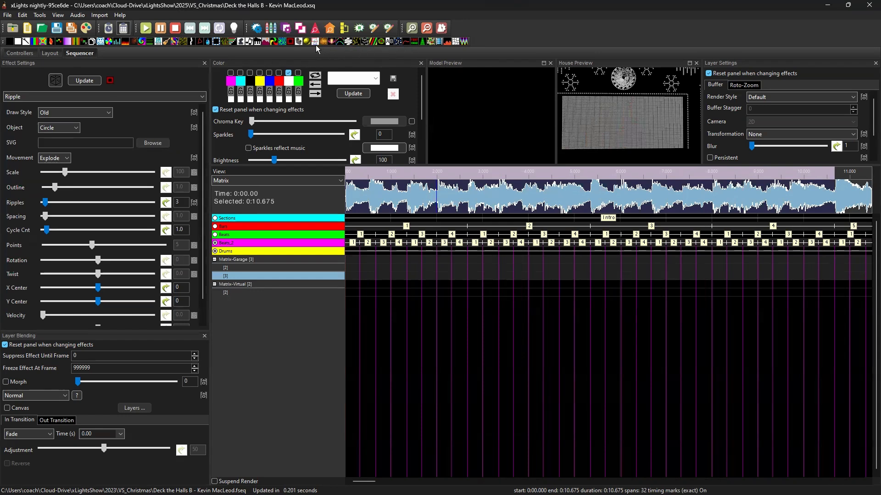
drag(314, 42, 412, 260)
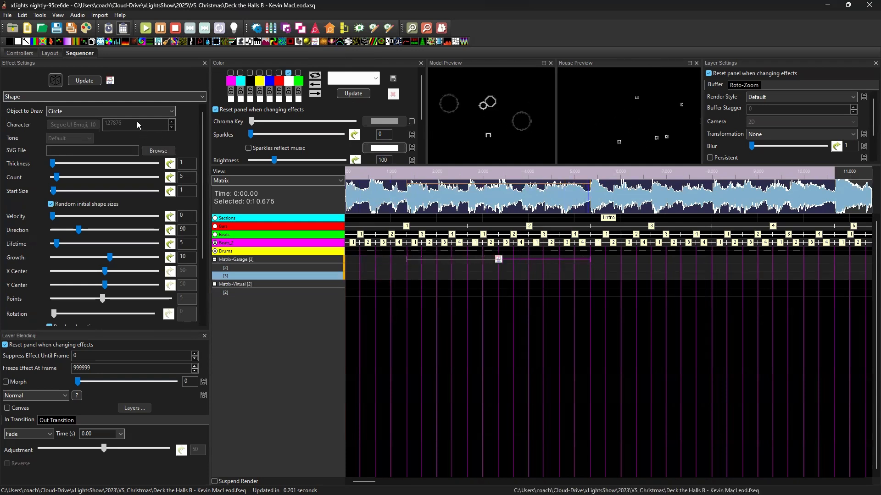
Configure the Shape effect with count 1, start size 5, lifetime 36 and growth 49, turning off random initial shape sizes and random location
mouse_move(56, 176)
mouse_down()
mouse_move(30, 181)
mouse_move(59, 190)
mouse_up()
click(51, 204)
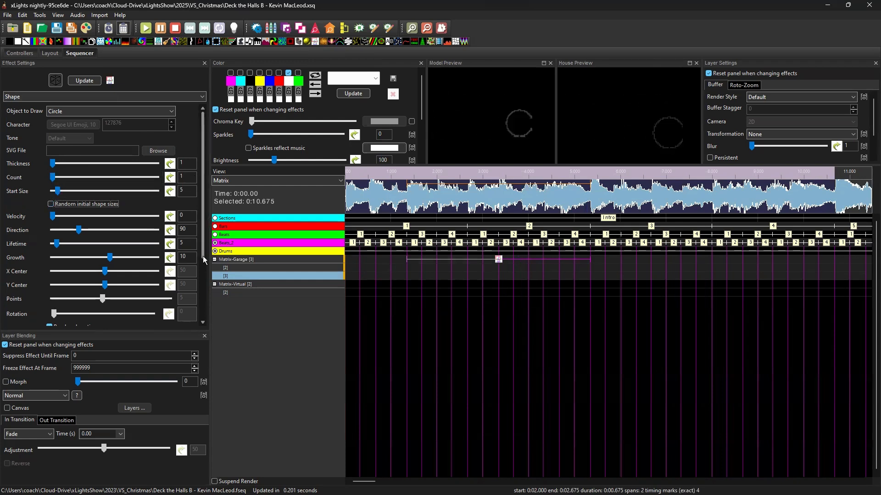
scroll(203, 256, down, 3)
click(62, 238)
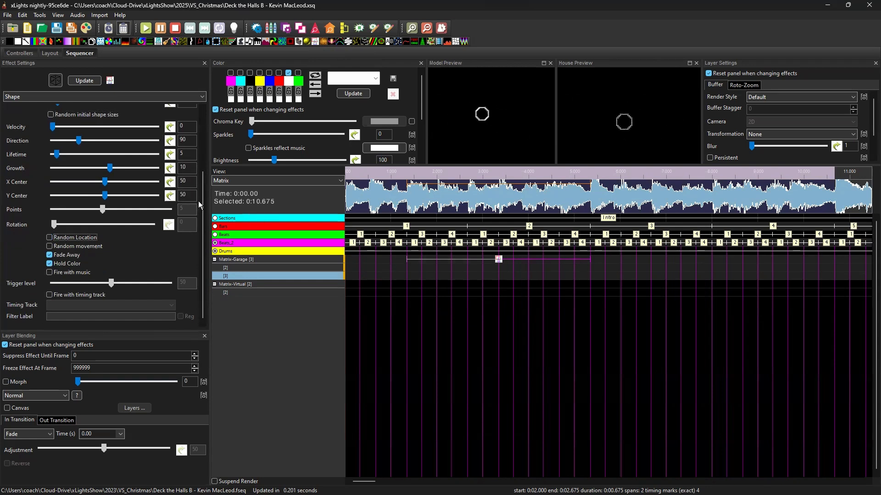
scroll(203, 155, up, 3)
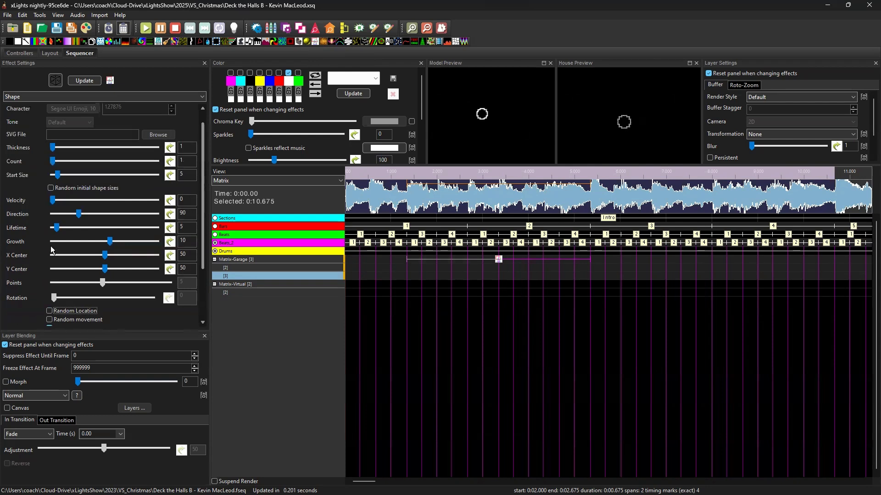
drag(60, 229, 92, 229)
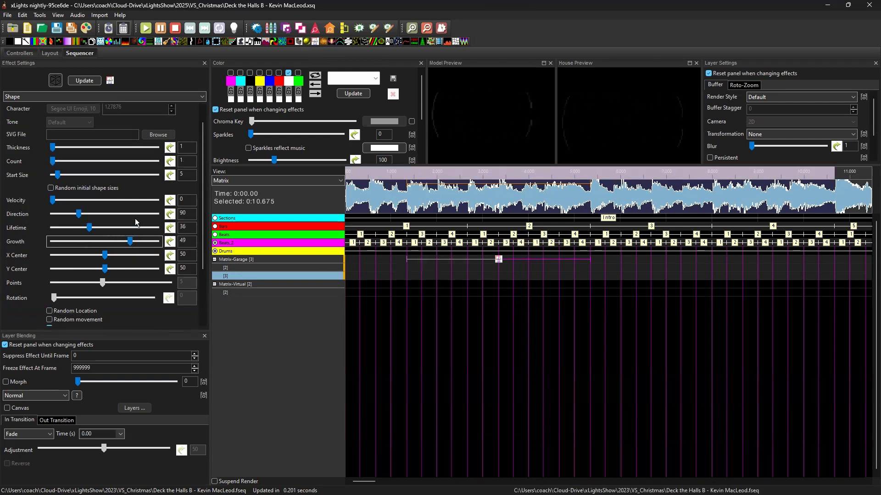
Make the Shape effect fire with a timing track, trying Beats before choosing Beats_2, and add red to its active colours
scroll(77, 172, down, 3)
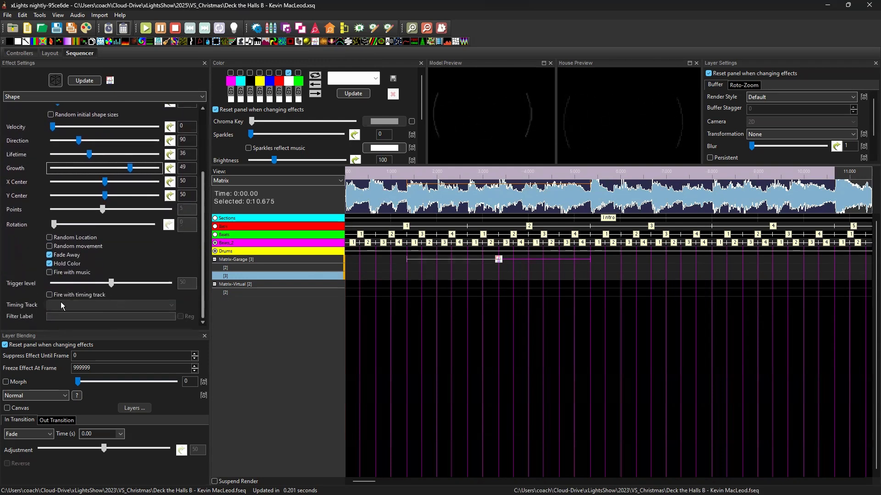
click(48, 295)
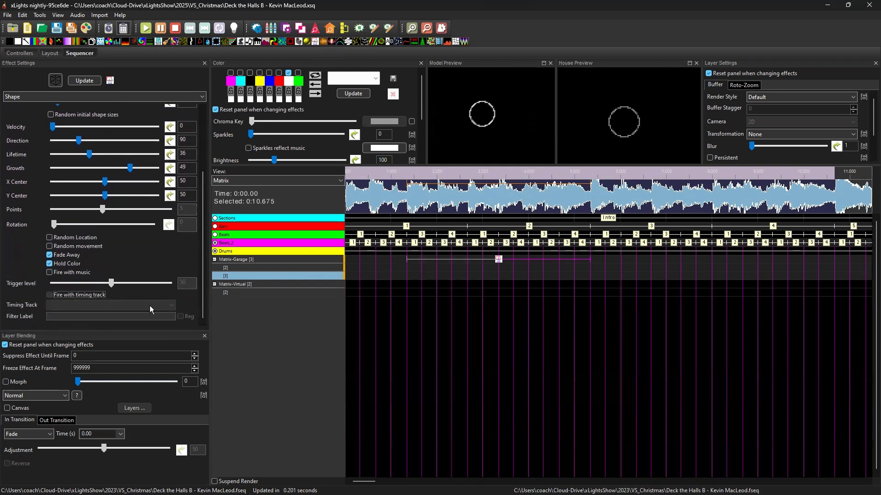
click(154, 306)
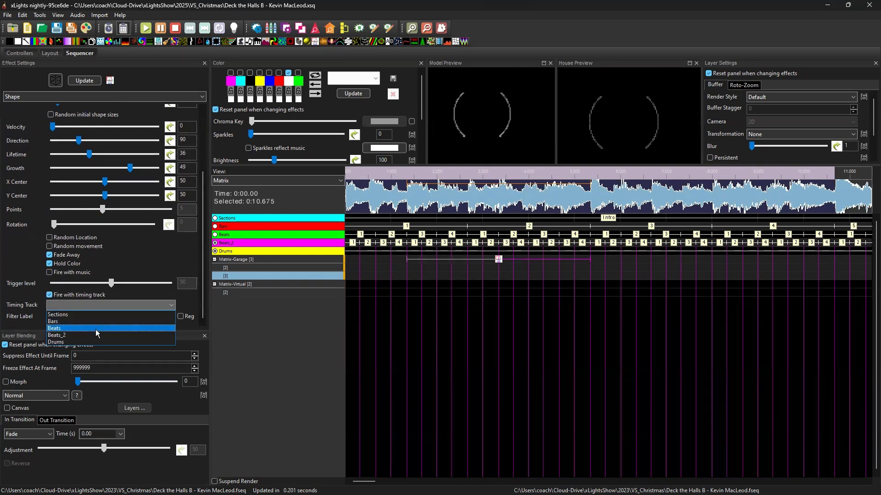
click(96, 329)
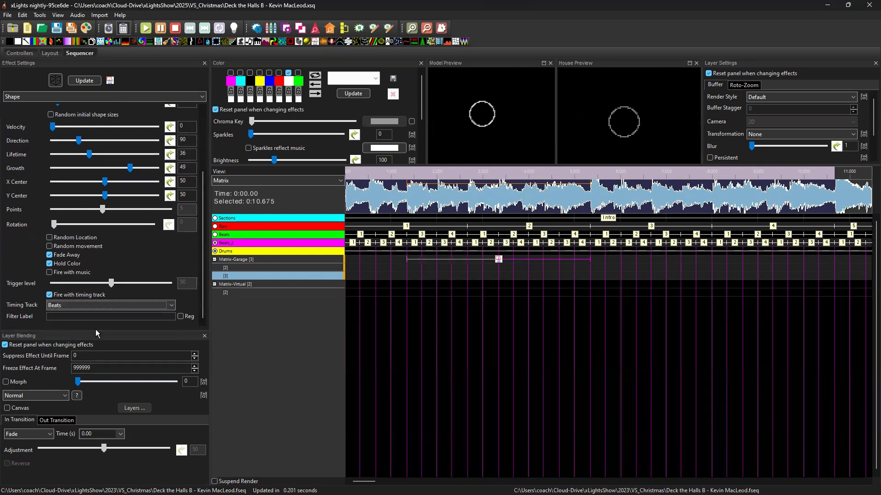
click(82, 306)
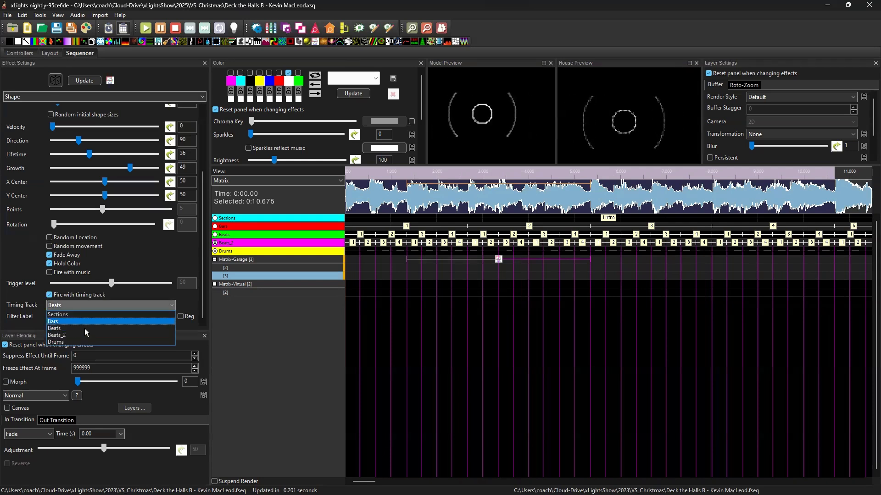
click(84, 334)
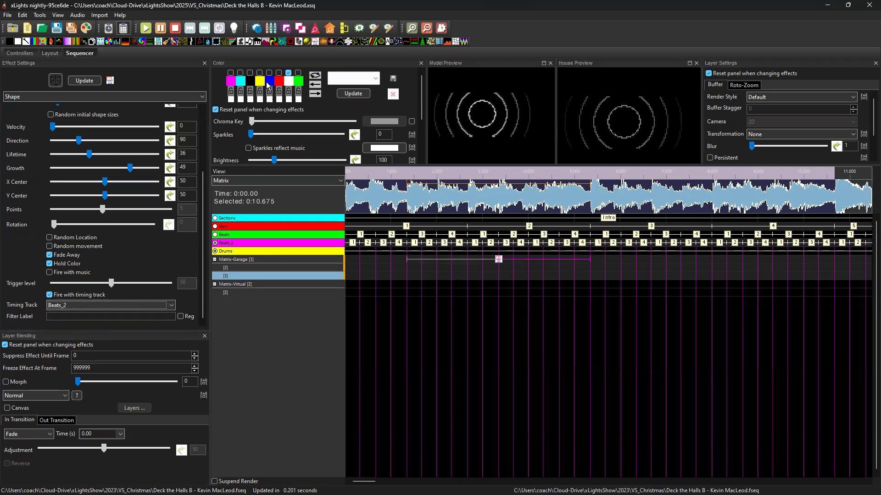
click(278, 72)
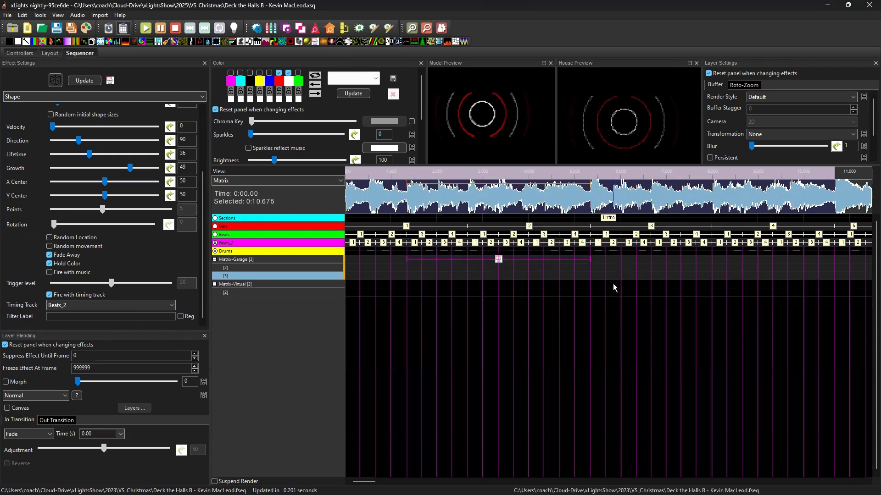
Delete the Shape effect from Matrix-Garage and make Drums the only active timing track over Verse 1
key(Delete)
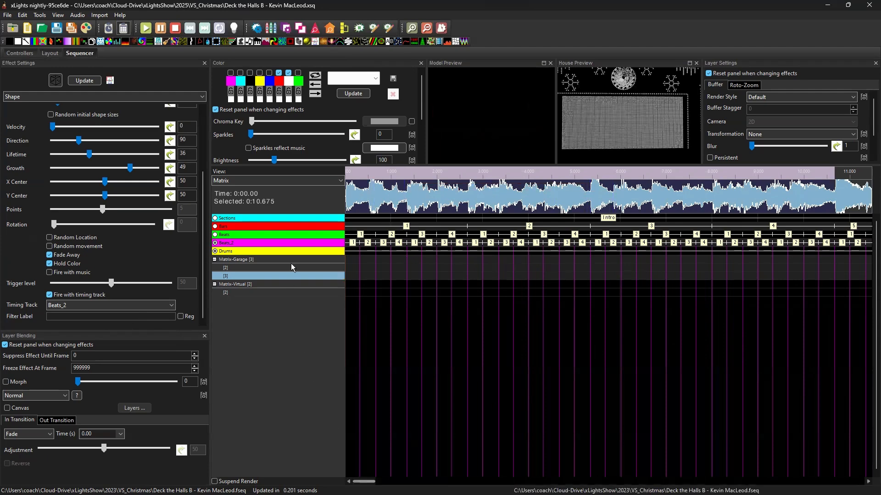
drag(363, 481, 454, 481)
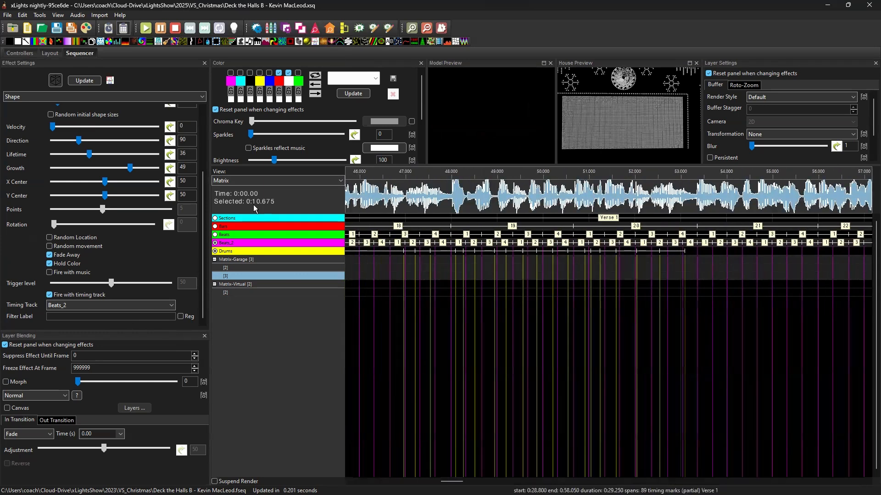
click(215, 250)
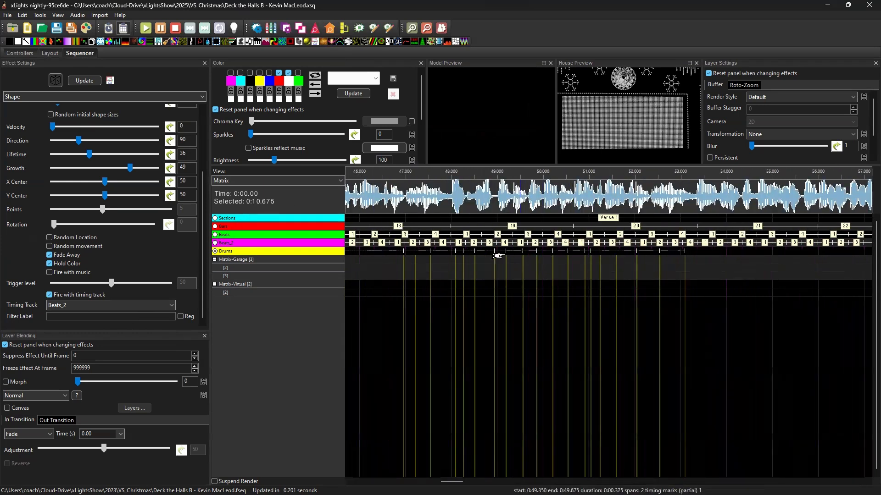
Add Drums timing marks at about 45.3, 45.7, 46.1 and 46.6 seconds, before the existing Verse 1 marks
scroll(491, 291, left, 2)
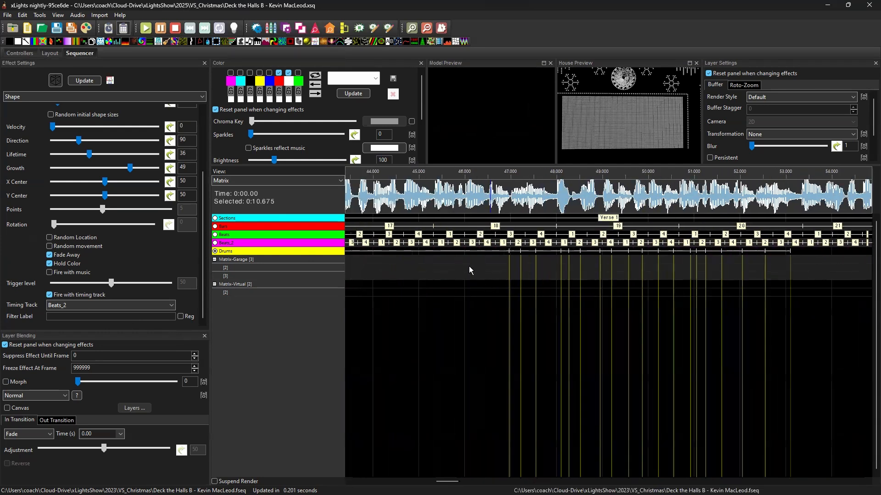
click(435, 205)
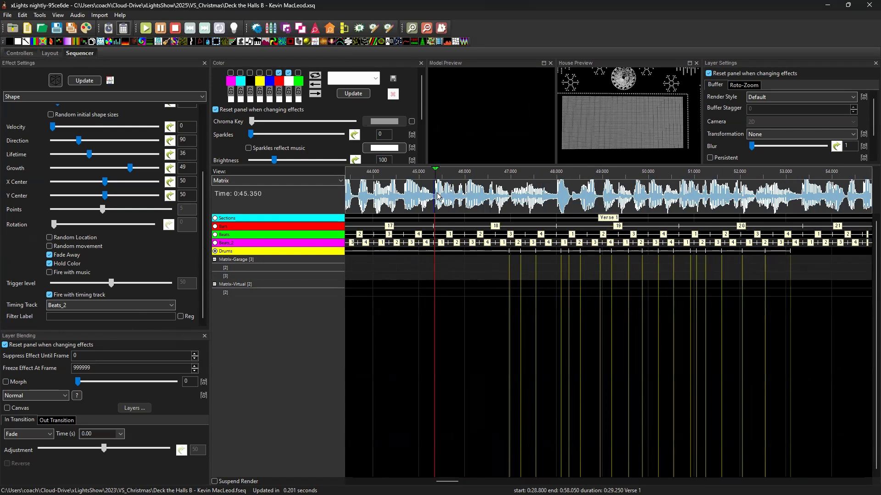
click(447, 197)
click(434, 195)
key(t)
click(449, 194)
key(t)
click(467, 194)
key(t)
click(490, 195)
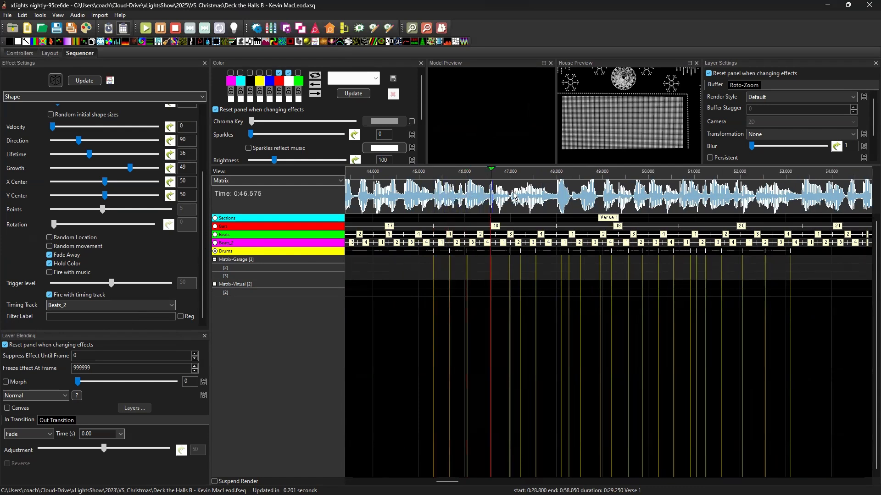
click(802, 200)
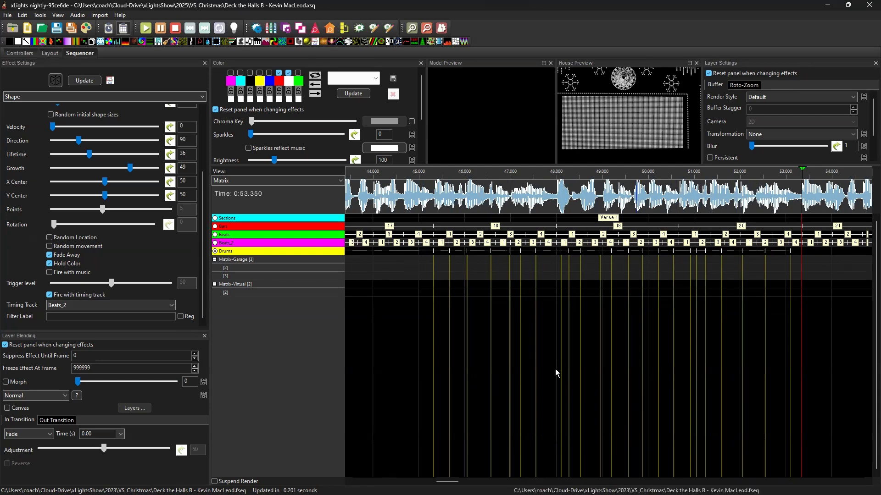
Stop the paused playback and deactivate the Drums timing track so its vertical guide lines are hidden
click(426, 28)
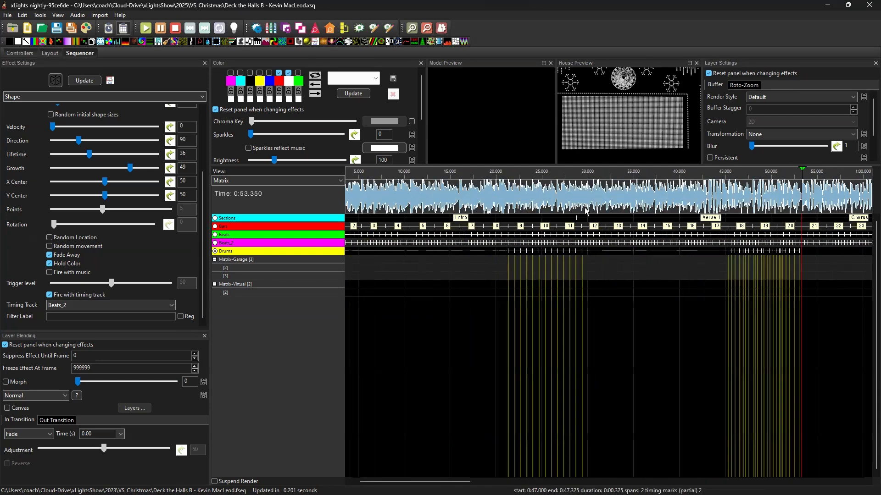
scroll(597, 298, right, 5)
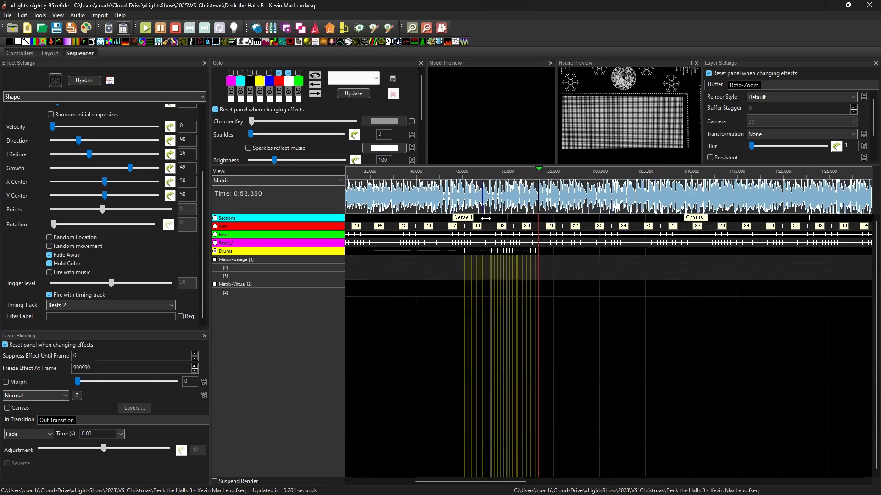
click(411, 28)
click(412, 28)
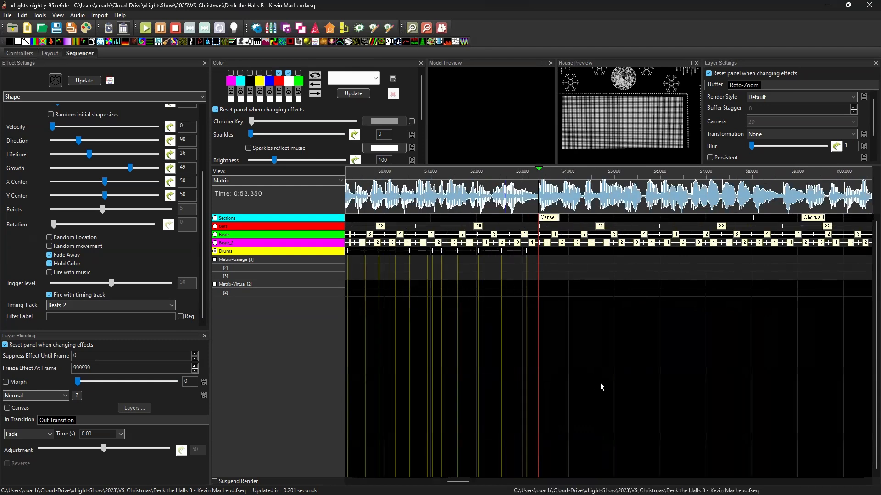
scroll(614, 378, left, 4)
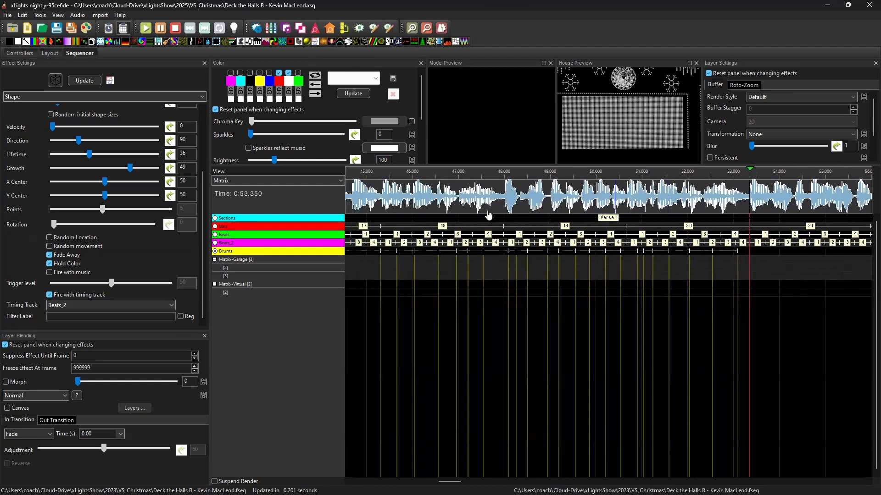
click(427, 28)
scroll(716, 280, right, 2)
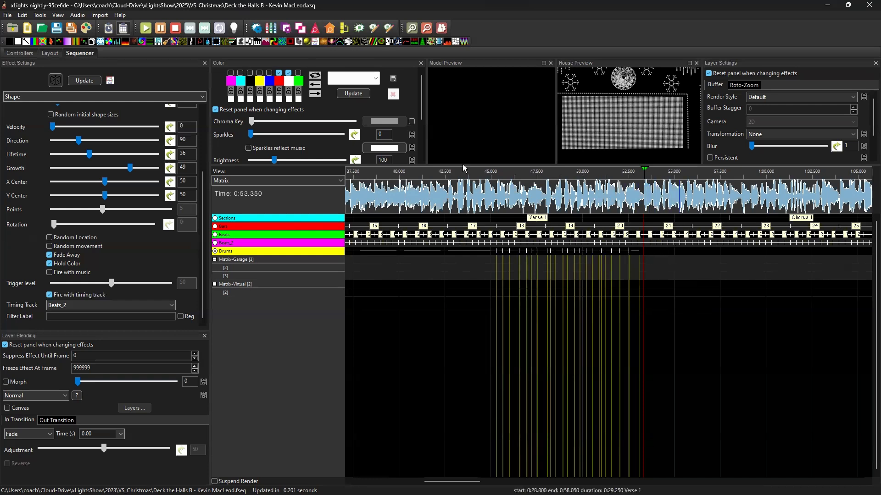
click(175, 29)
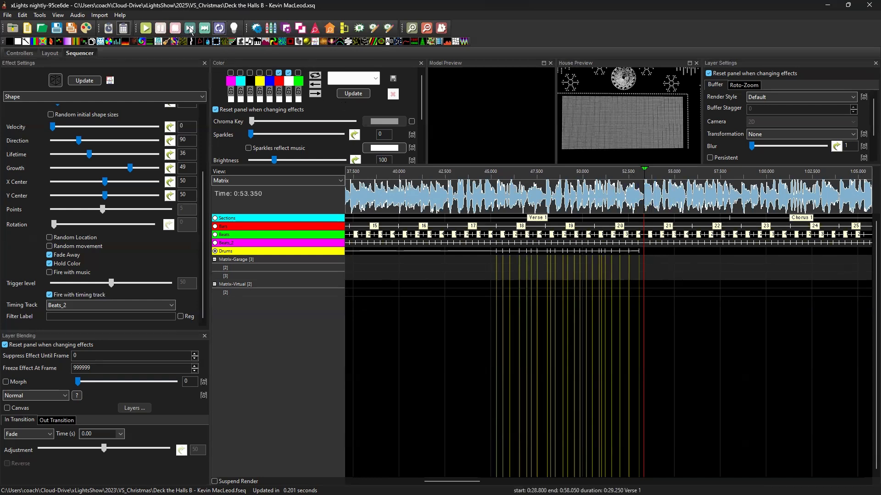
click(214, 252)
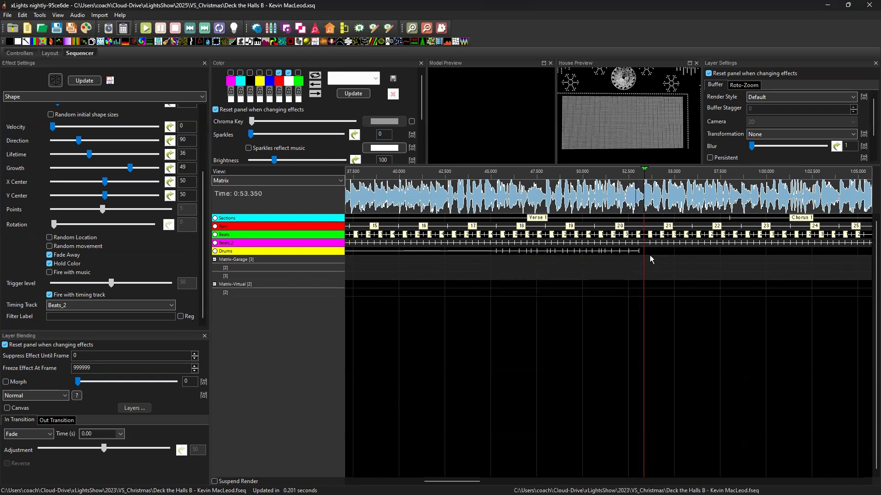
Copy the Drums timing marks from Verse 1 and paste them into Chorus 1 at about 1:01.5
drag(650, 257, 591, 248)
drag(505, 264, 499, 263)
drag(448, 482, 460, 483)
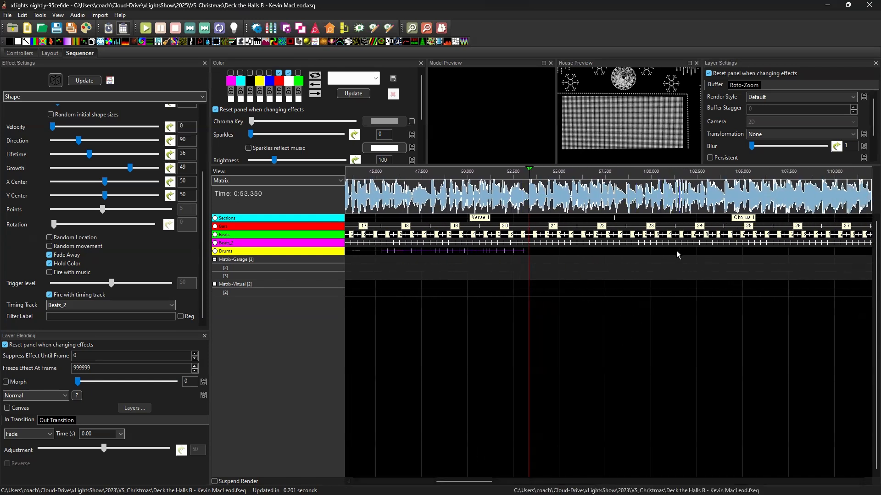
key(ctrl+v)
click(505, 253)
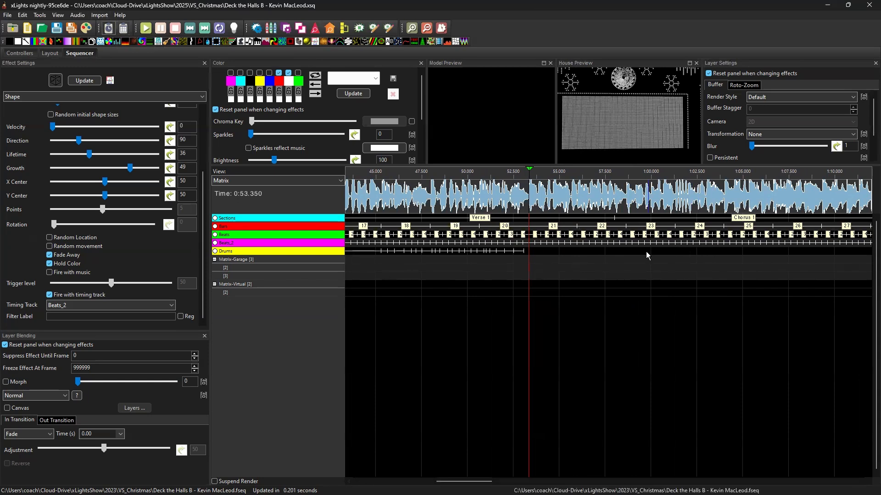
click(679, 251)
key(ctrl+v)
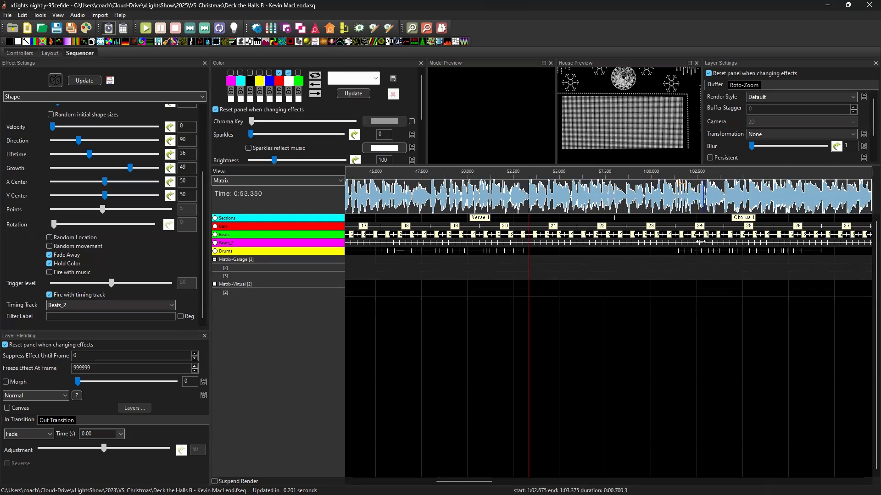
Shift the pasted Drums timing marks slightly earlier to start at bar 24, then remove the pasted marks
click(412, 29)
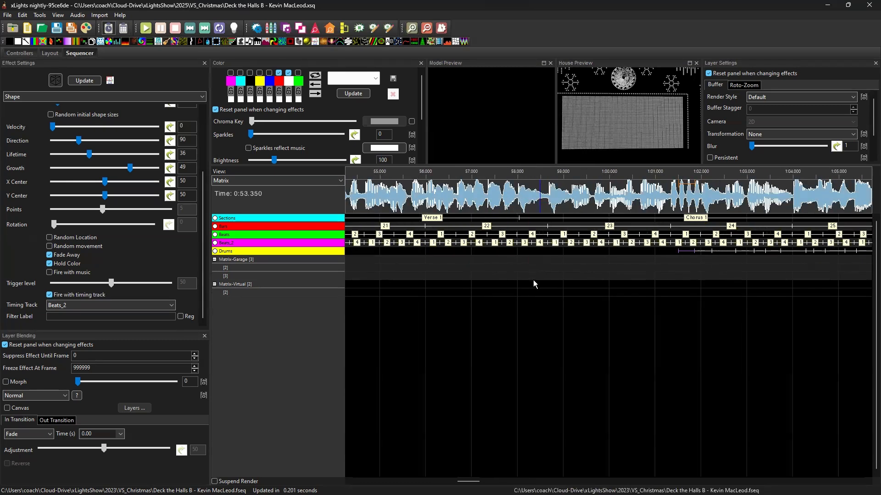
scroll(567, 296, right, 4)
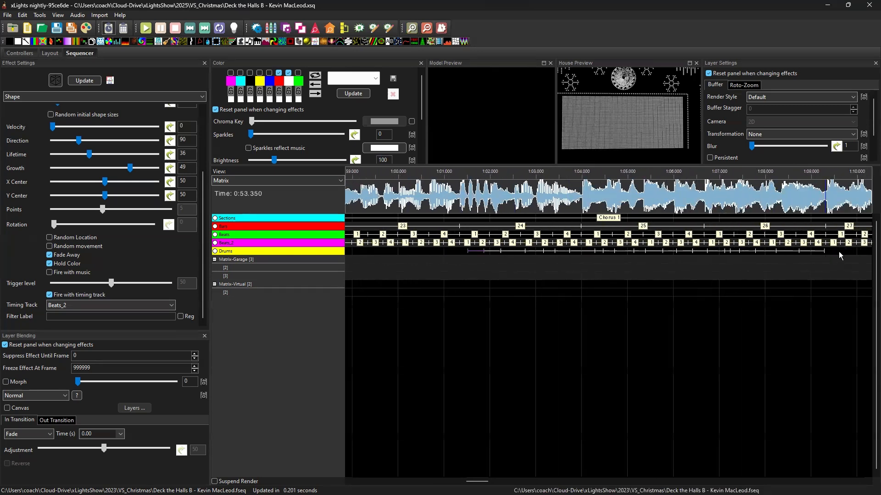
drag(845, 251, 467, 253)
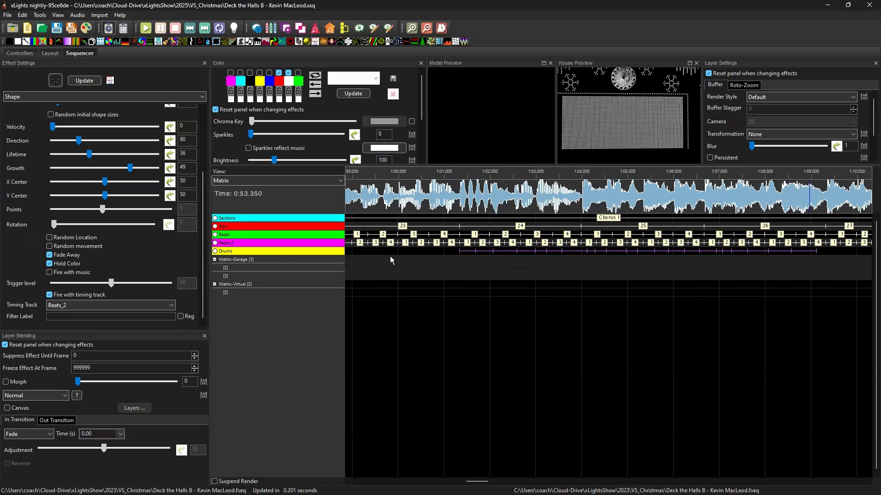
click(426, 28)
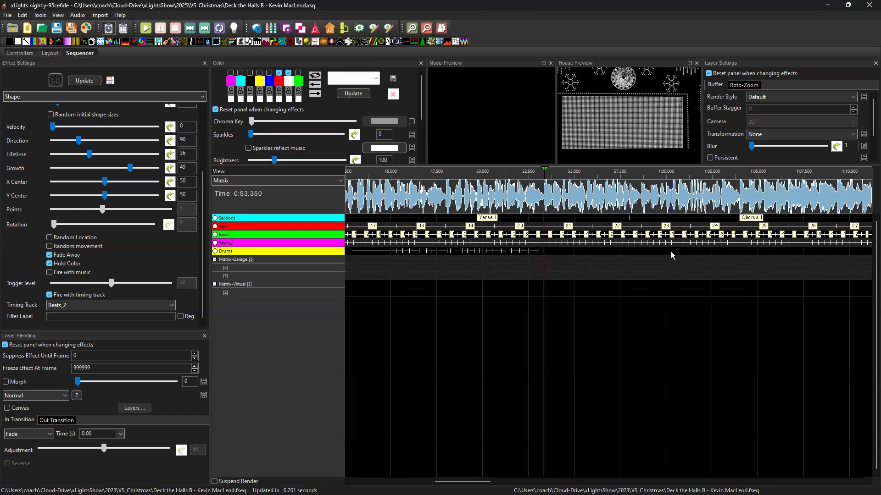
Activate the Drums timing track and fill all Verse 1 Drums intervals on Matrix-Garage with On effects
click(215, 251)
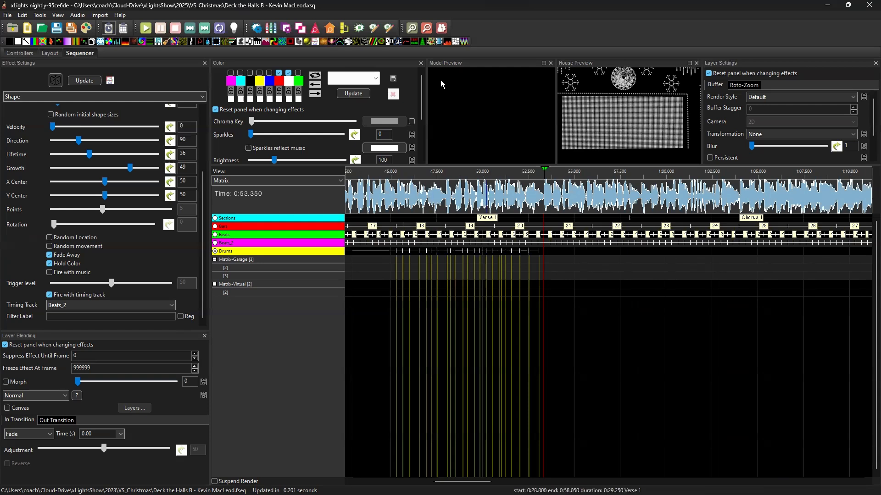
click(416, 30)
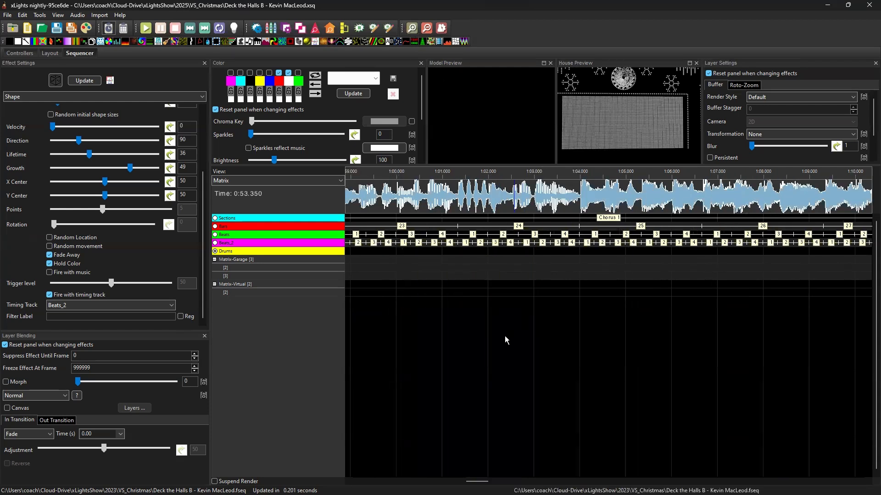
scroll(505, 336, left, 9)
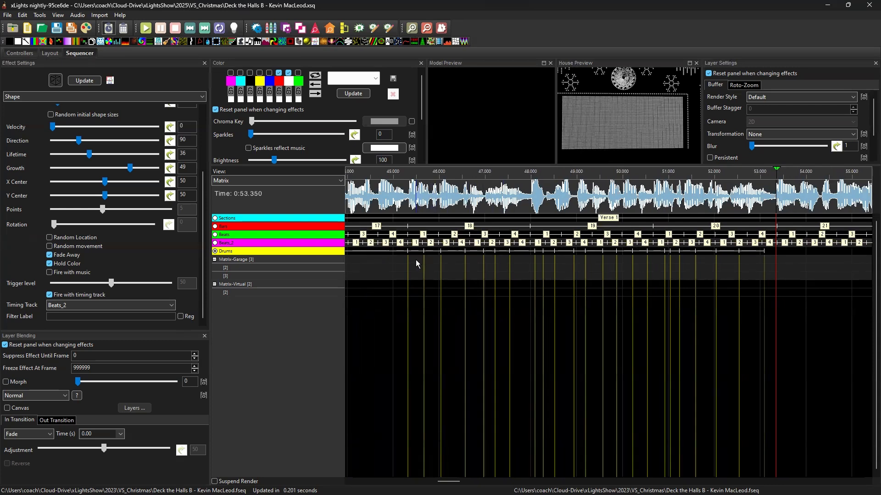
click(123, 28)
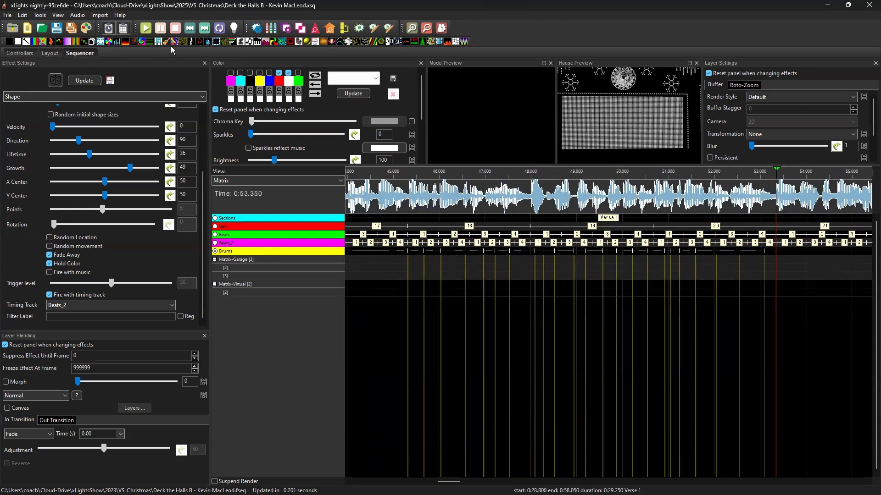
click(412, 258)
drag(542, 260, 746, 262)
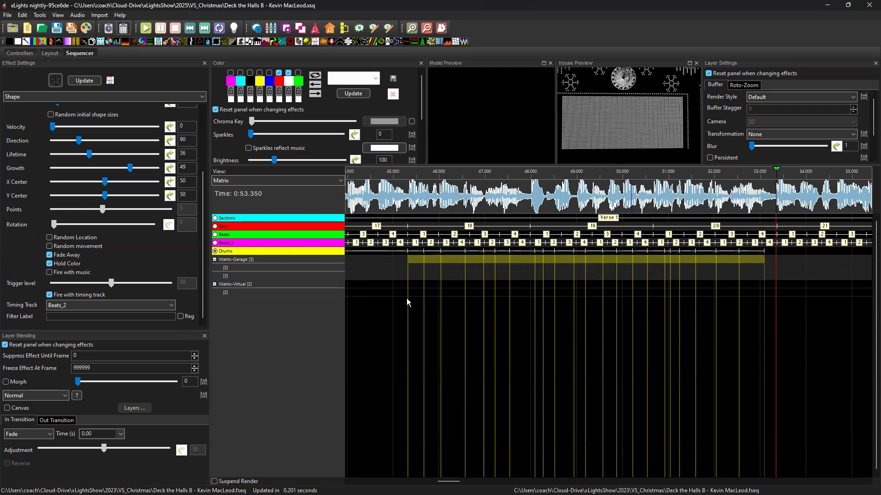
key(o)
click(529, 296)
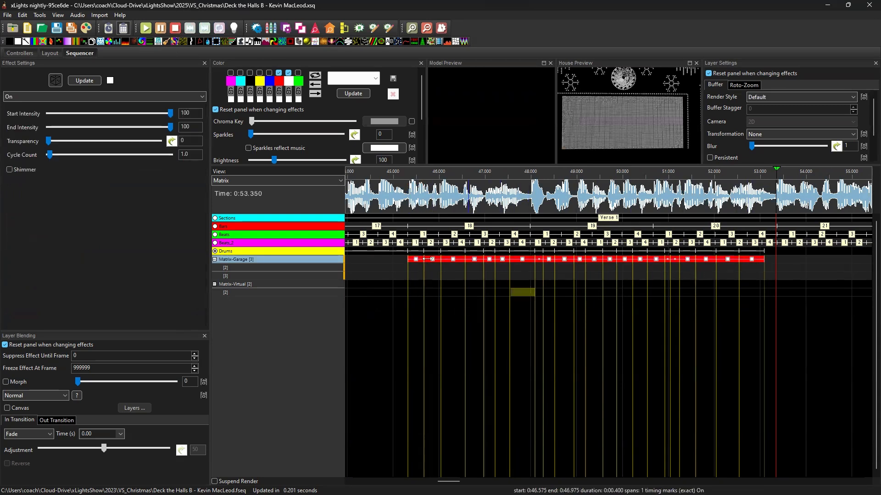
Make Beats the active timing track and copy the Matrix-Garage On effects together with the full span of bars 18 to 20
click(215, 251)
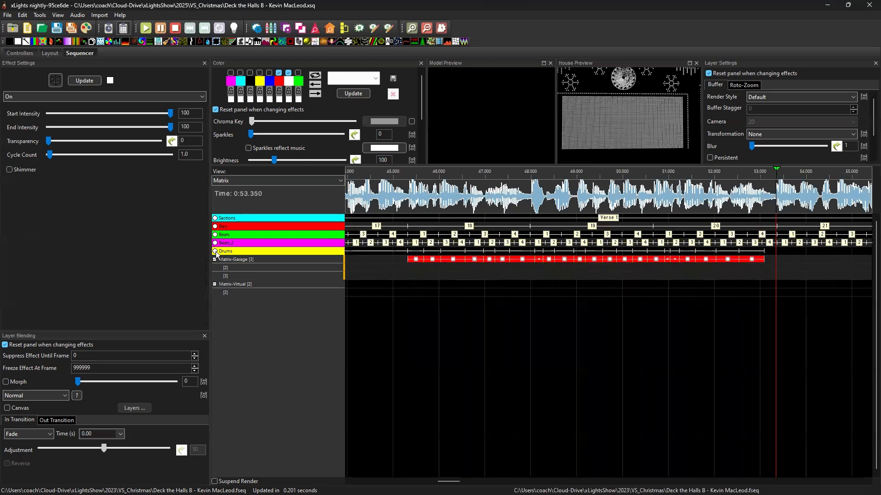
click(215, 235)
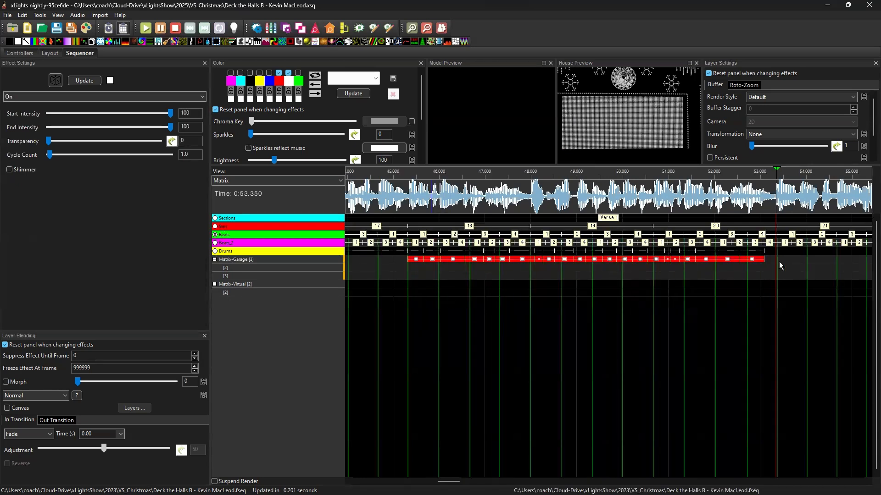
drag(773, 258, 656, 260)
drag(528, 260, 411, 260)
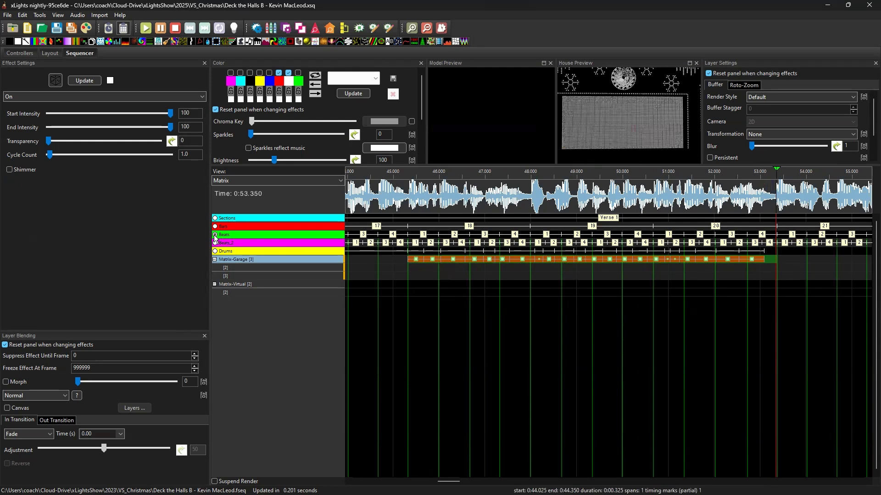
right_click(418, 263)
click(444, 277)
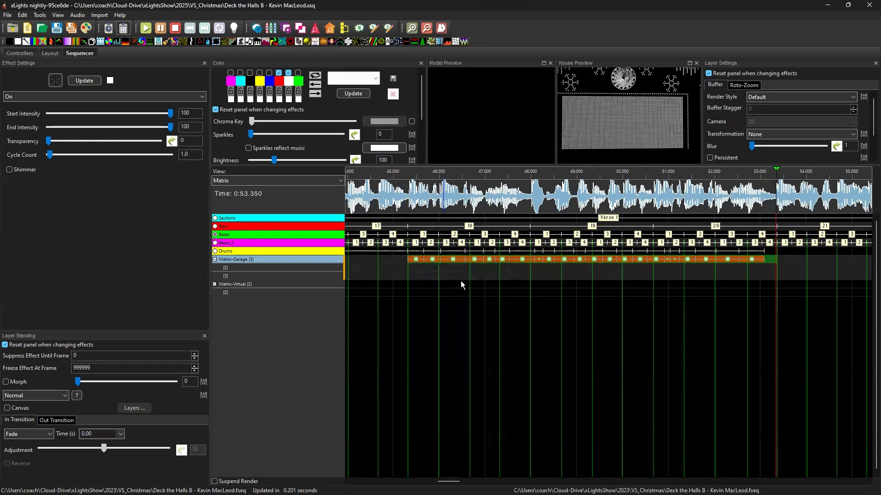
Paste the copied On effects onto Matrix-Garage at the first beat of bar 24 in Chorus 1
drag(455, 485, 478, 485)
click(615, 260)
right_click(614, 260)
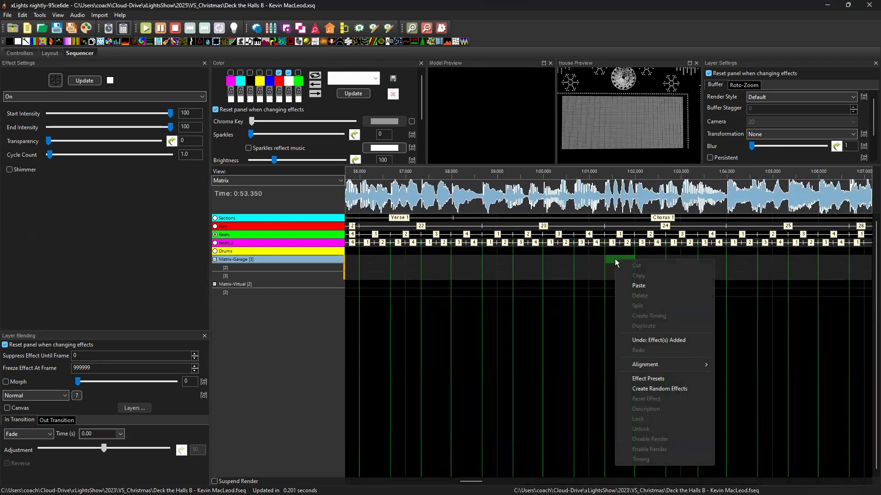
click(641, 284)
drag(474, 482, 484, 481)
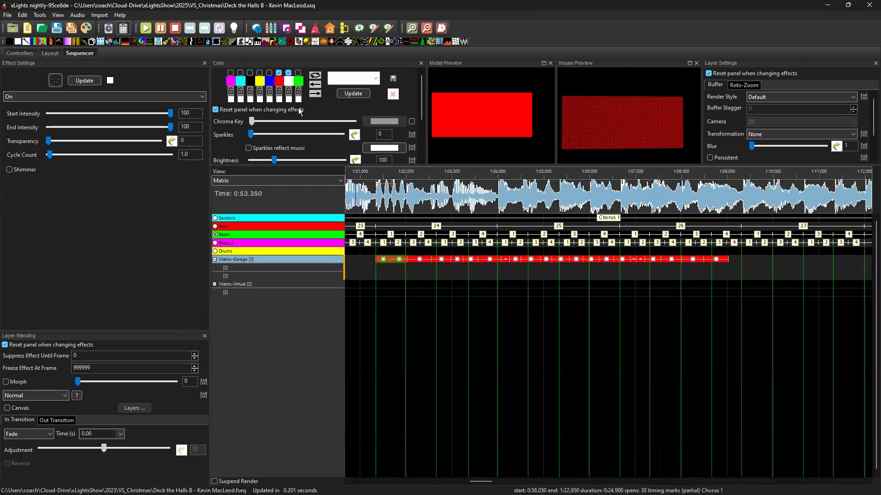
Make Drums the active timing track and create timing marks on it from the pasted Chorus 1 On effects
click(428, 246)
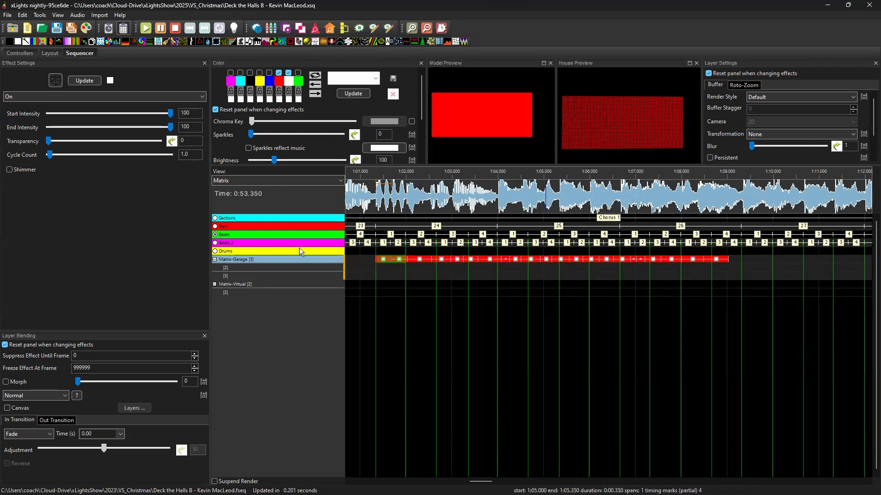
click(218, 235)
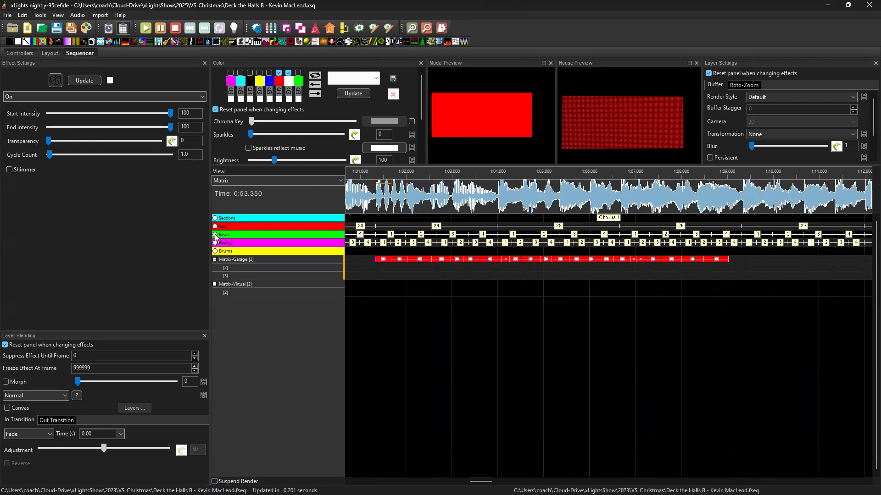
click(378, 266)
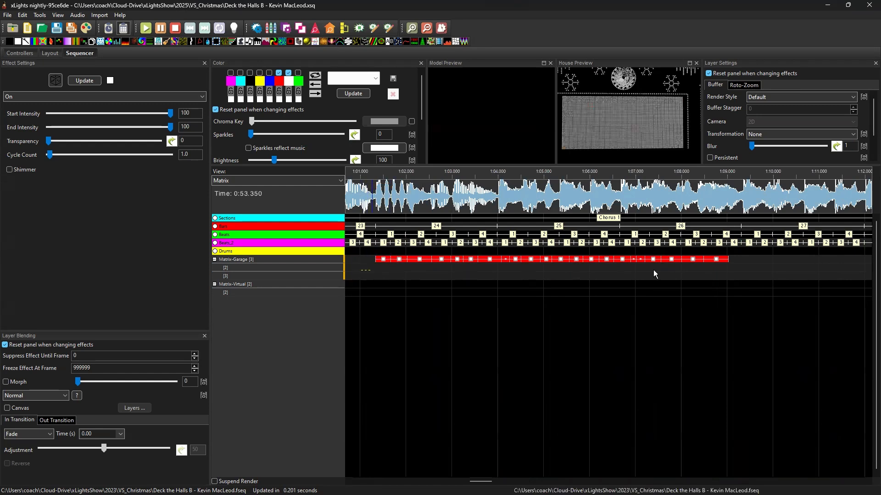
click(743, 259)
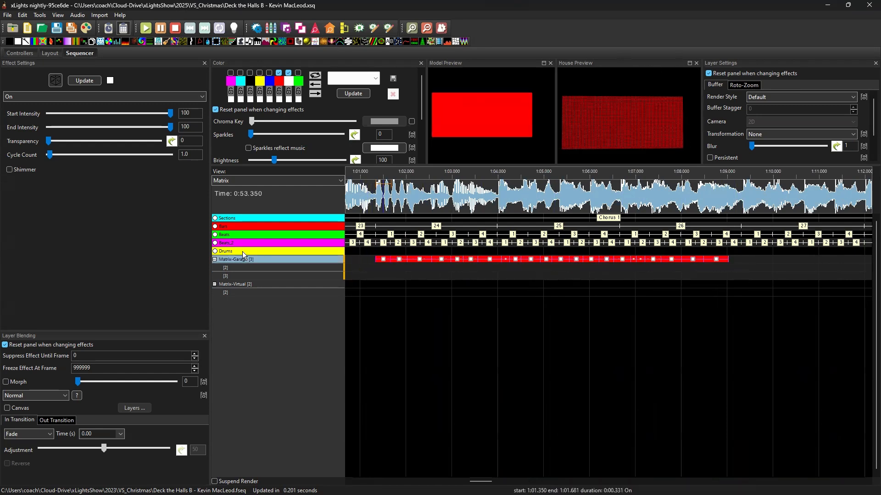
click(217, 253)
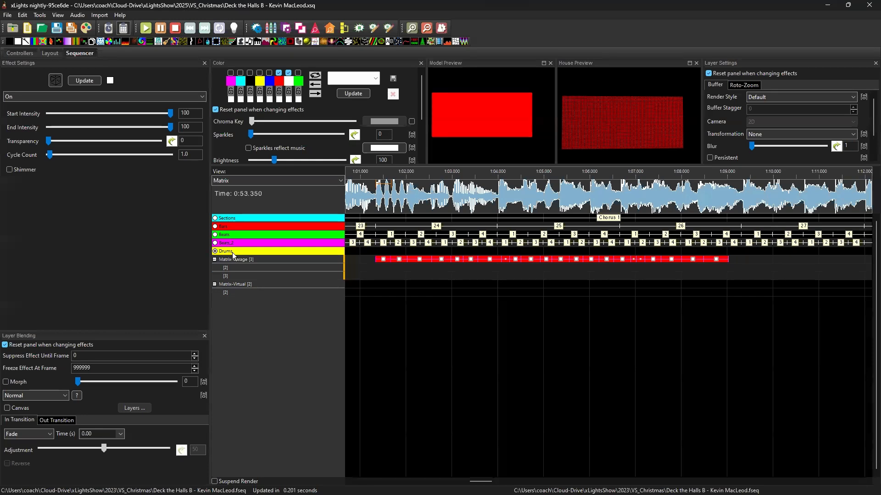
right_click(421, 259)
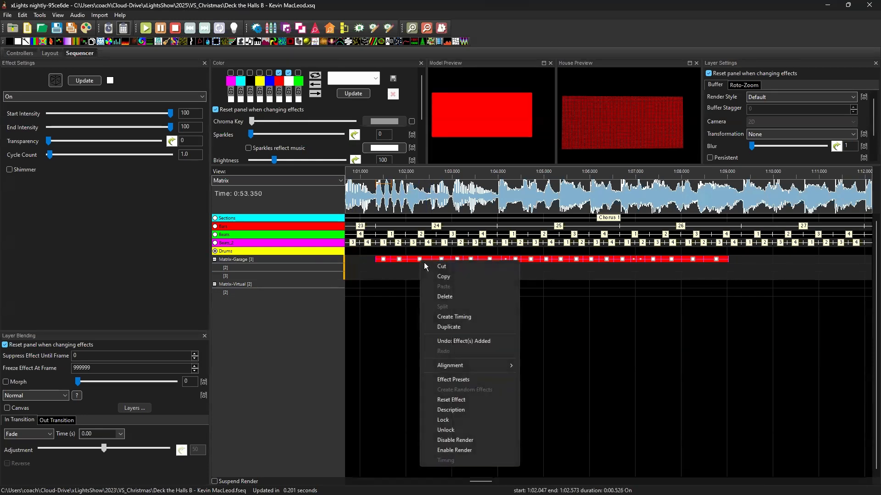
click(454, 315)
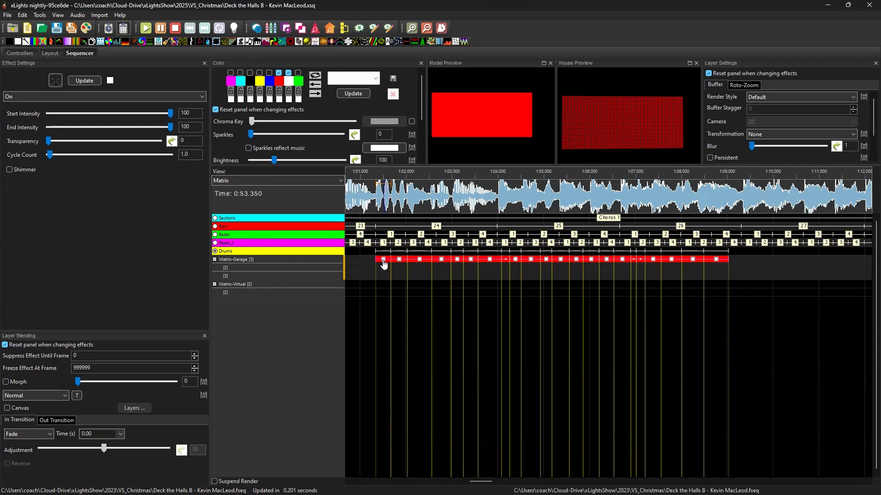
Deactivate the Drums timing track and delete all On effects from Matrix-Garage across Verse 1 and Chorus 1
click(426, 28)
scroll(561, 342, left, 6)
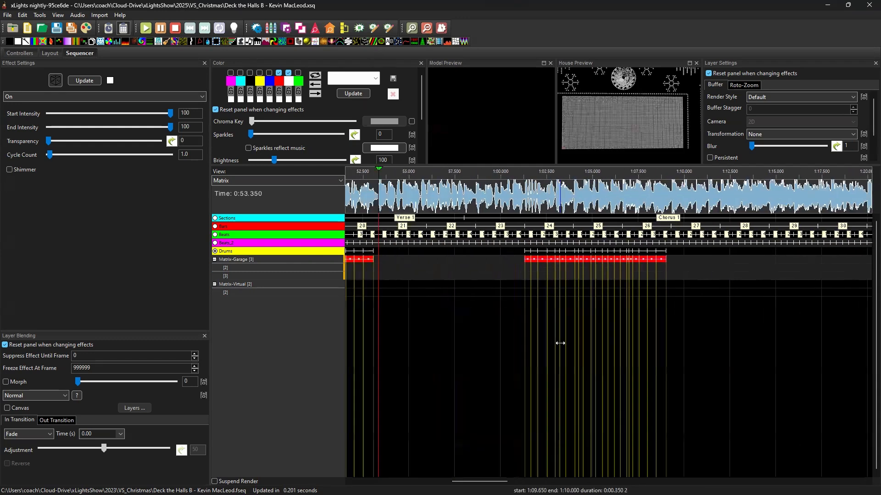
drag(706, 265, 689, 267)
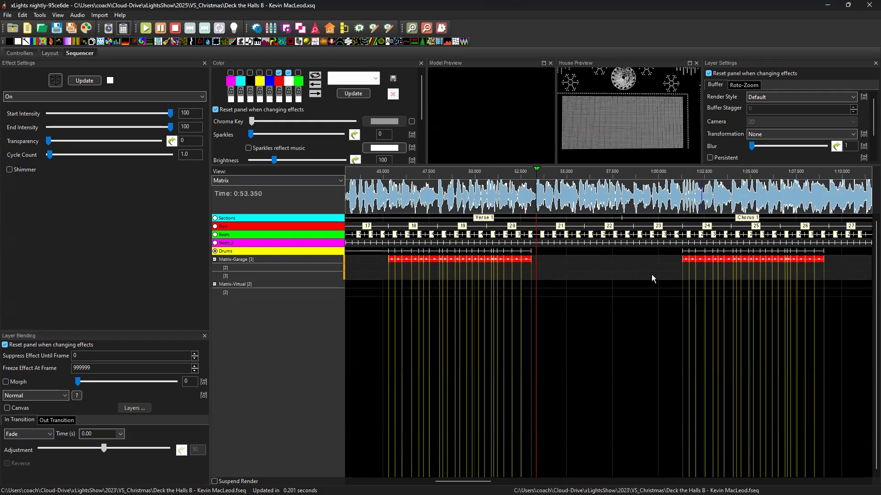
click(215, 251)
drag(363, 280, 853, 260)
key(Delete)
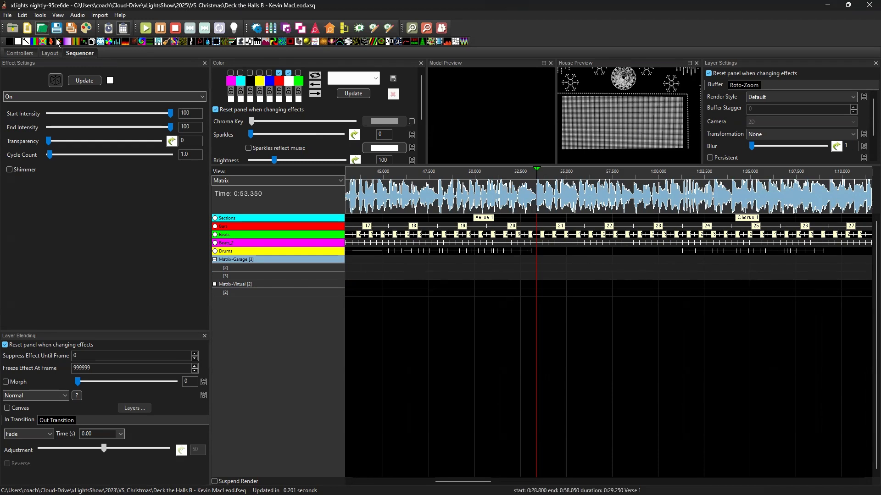
Examine the xLightsShow, 2025 and VS_Christmas folders while choosing a sequence to open, and cancel without opening one
click(8, 15)
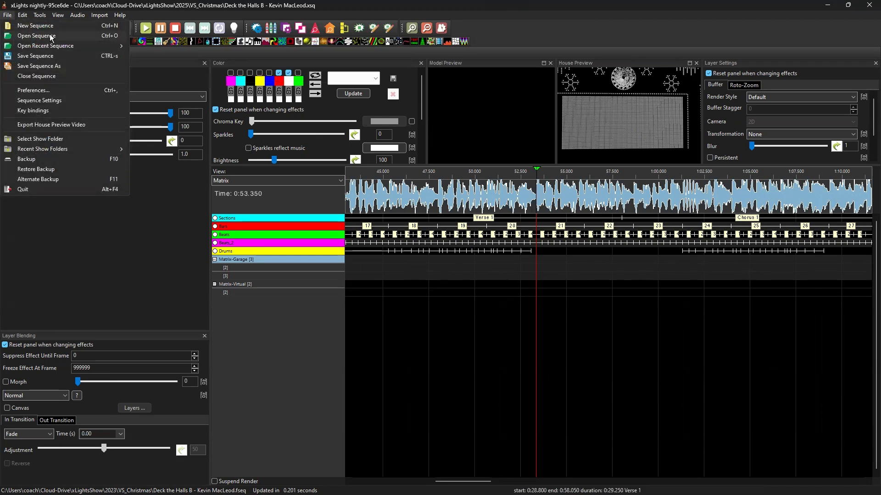
mouse_move(50, 46)
key(ctrl+o)
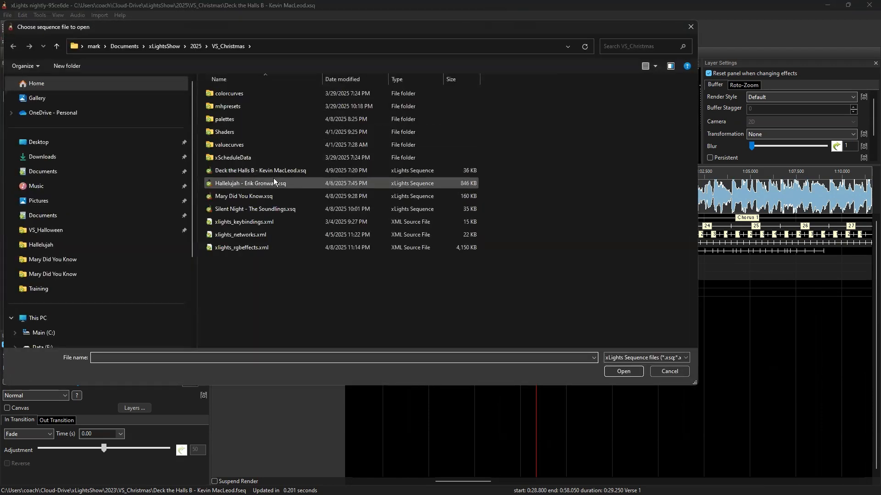
click(193, 47)
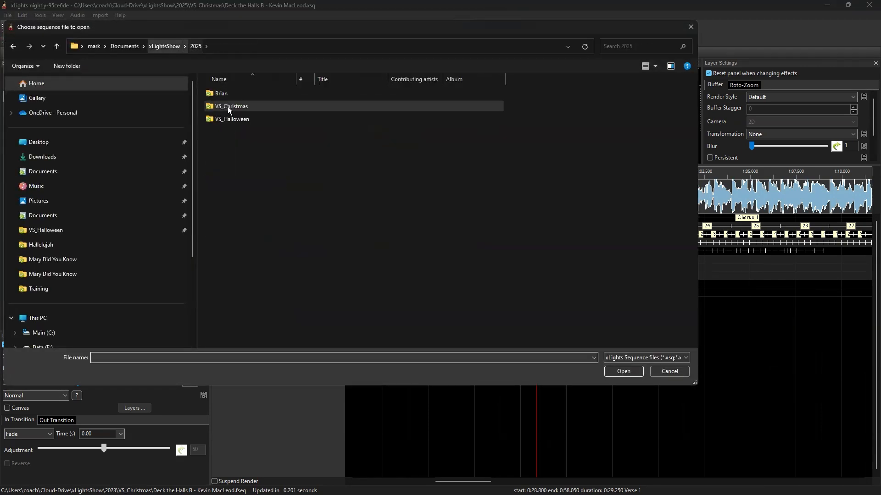
click(170, 47)
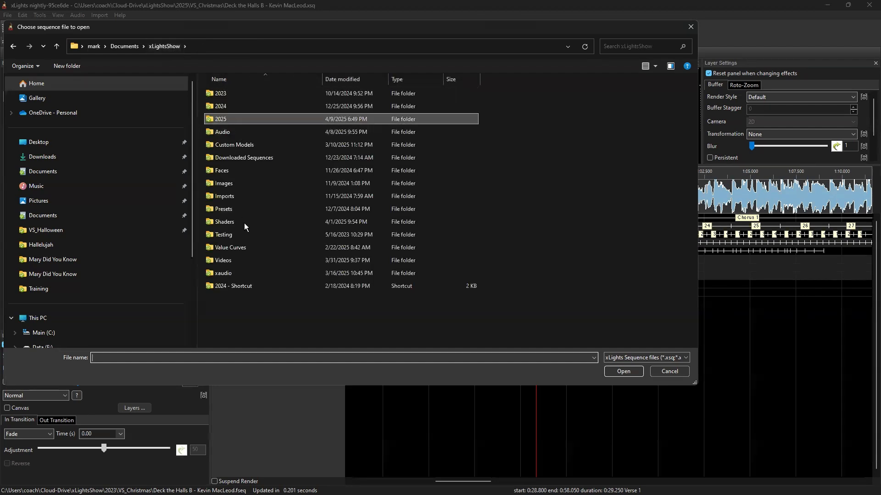
double_click(225, 119)
click(165, 47)
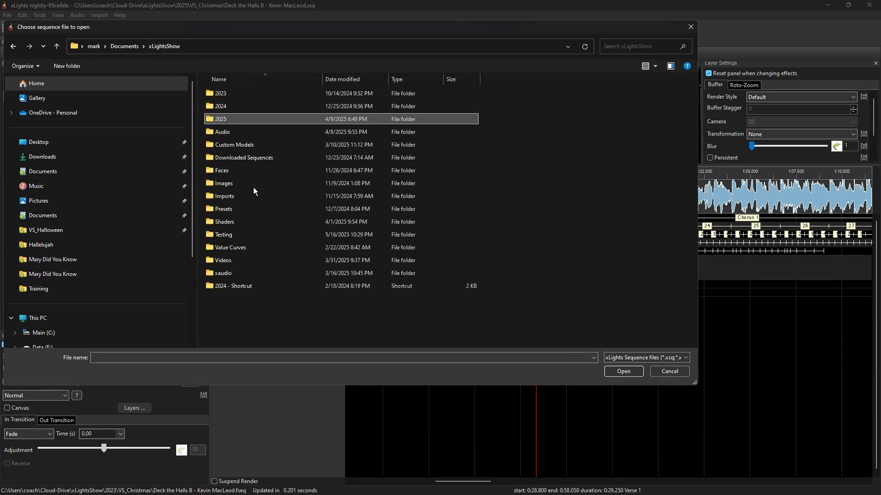
double_click(225, 119)
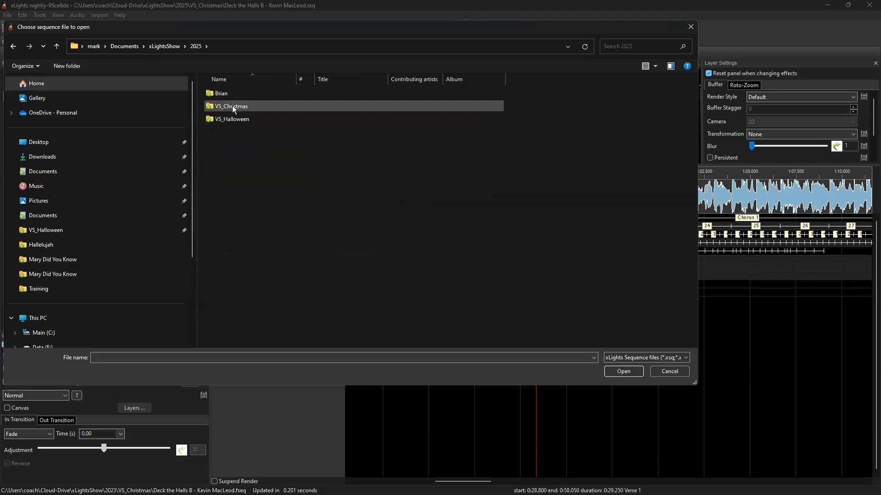
double_click(232, 106)
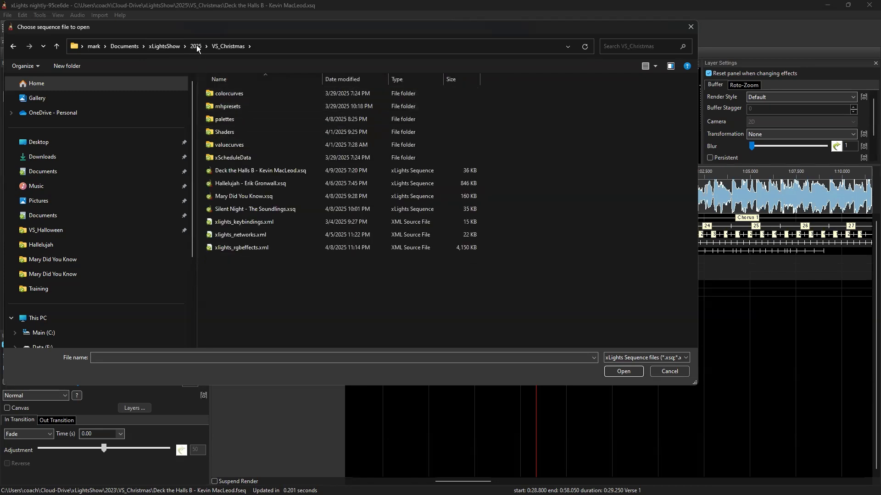
click(171, 46)
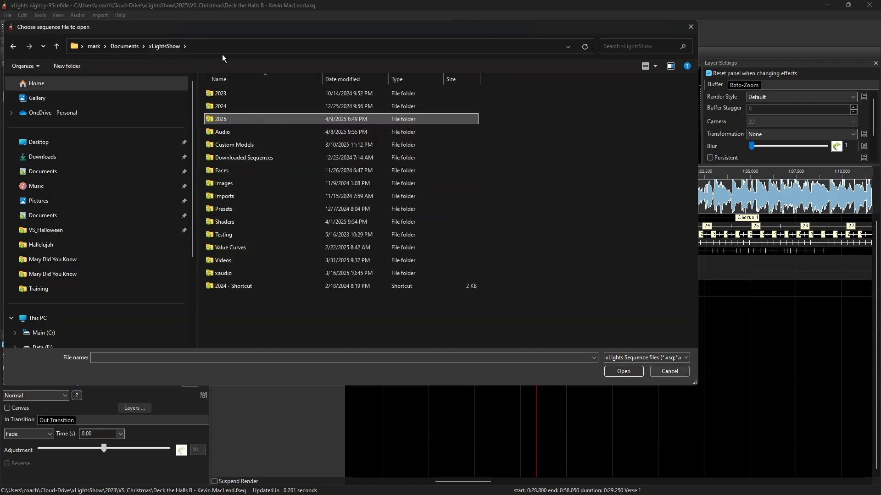
key(Escape)
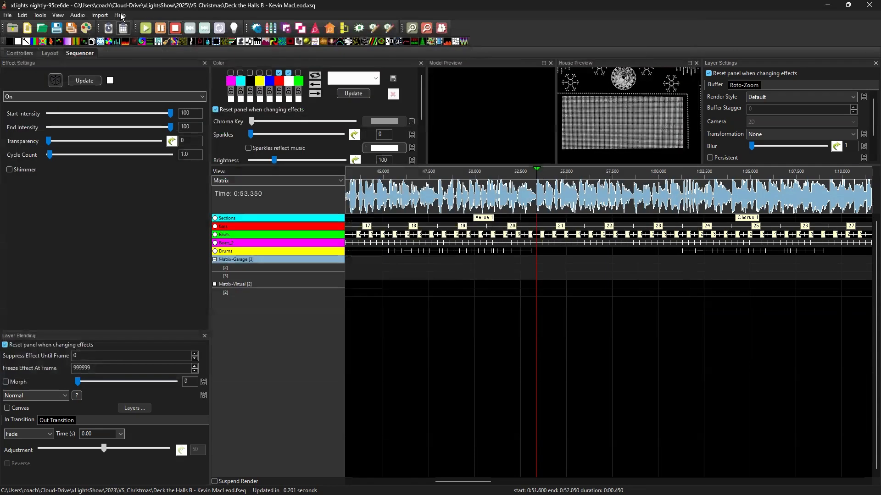
Start a new sequence and discard the unsaved changes to the current one
click(8, 16)
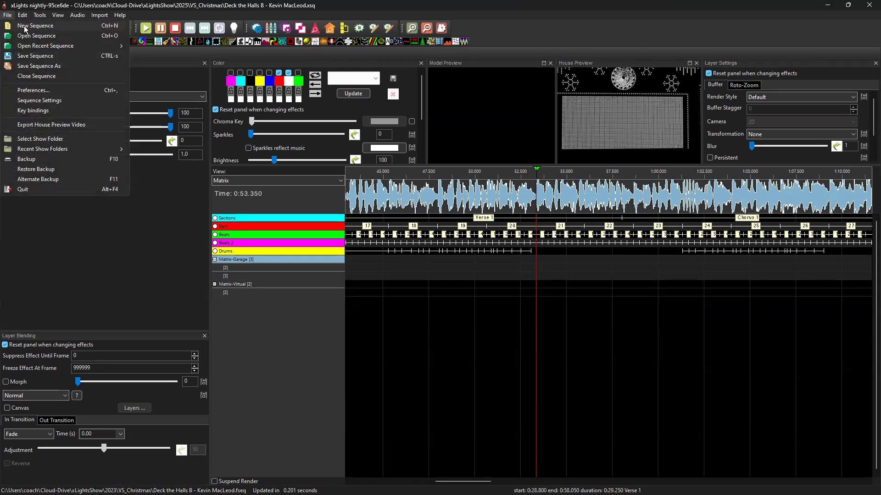
click(26, 27)
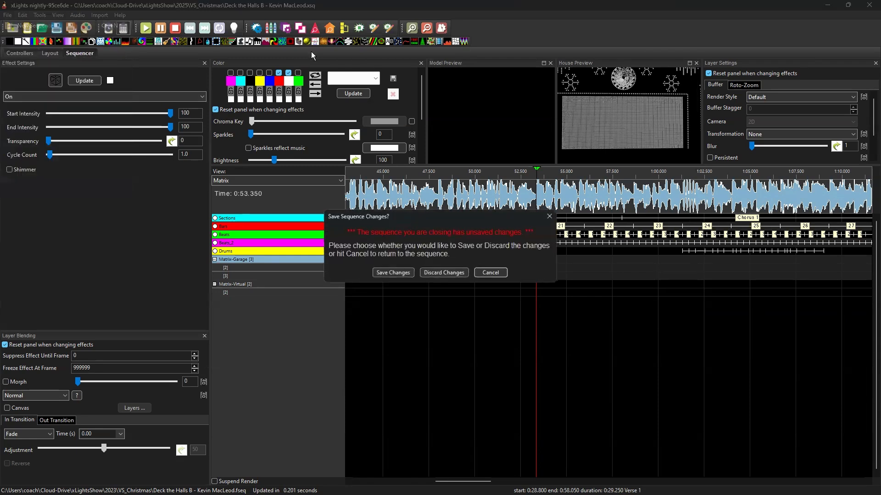
click(444, 273)
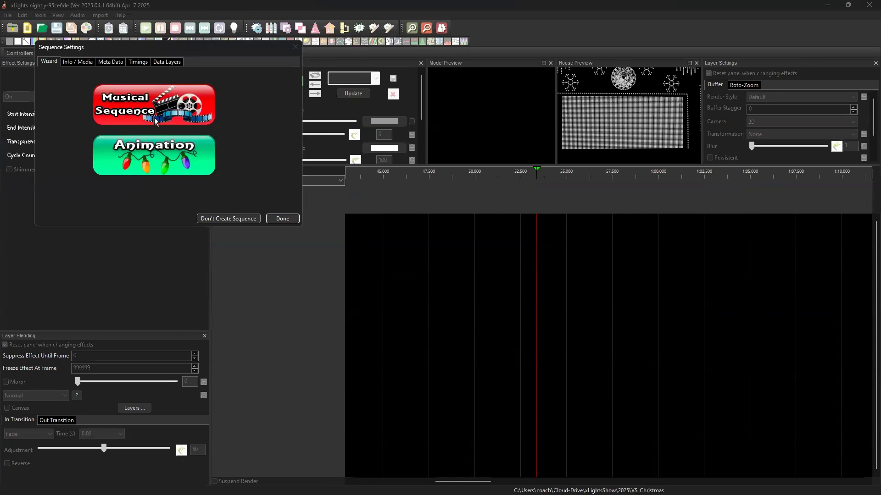
Create a musical sequence from Silent Night - The Soundlings.mp3 in the Audio > Training folder, finishing the wizard without choosing a frame rate
click(155, 115)
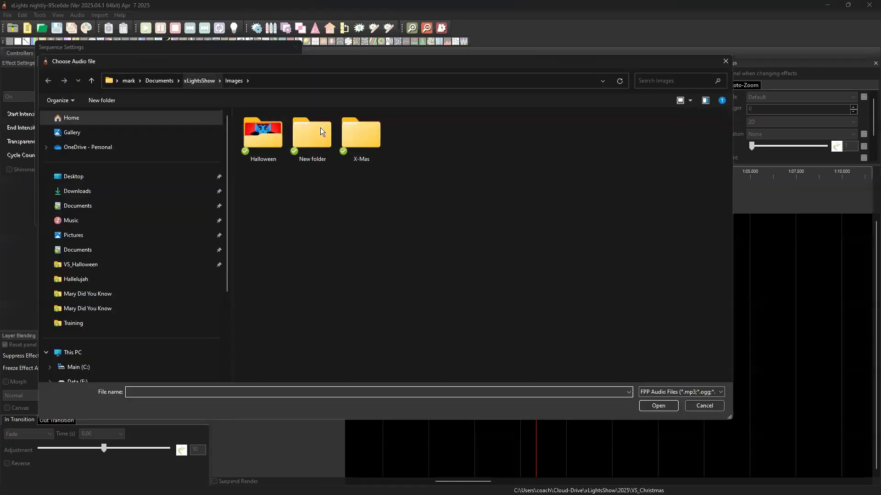
click(199, 80)
double_click(271, 165)
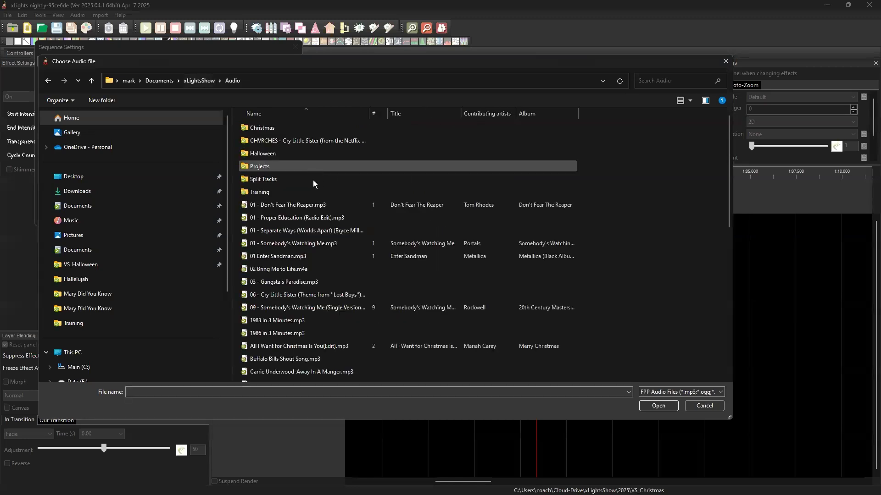
double_click(352, 190)
click(284, 167)
key(Return)
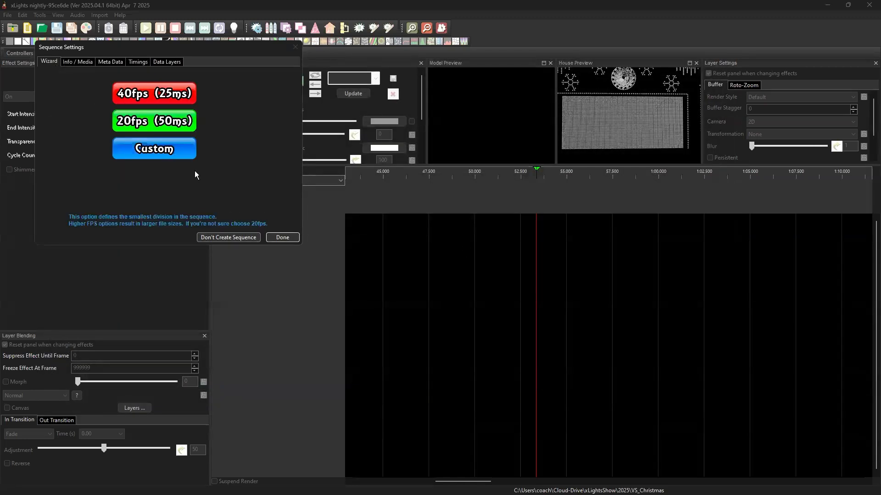
click(278, 239)
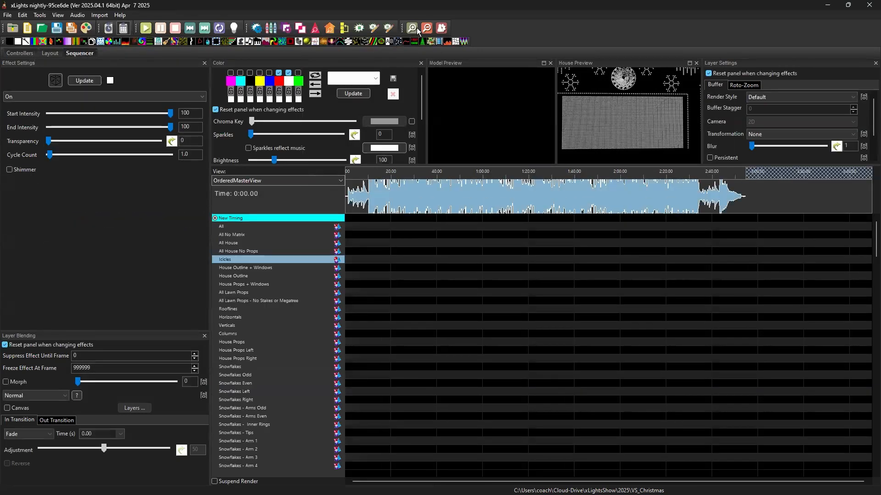
Listen to the song from near its start and from about the 10-second mark, and stop playback
click(413, 28)
drag(489, 481, 390, 475)
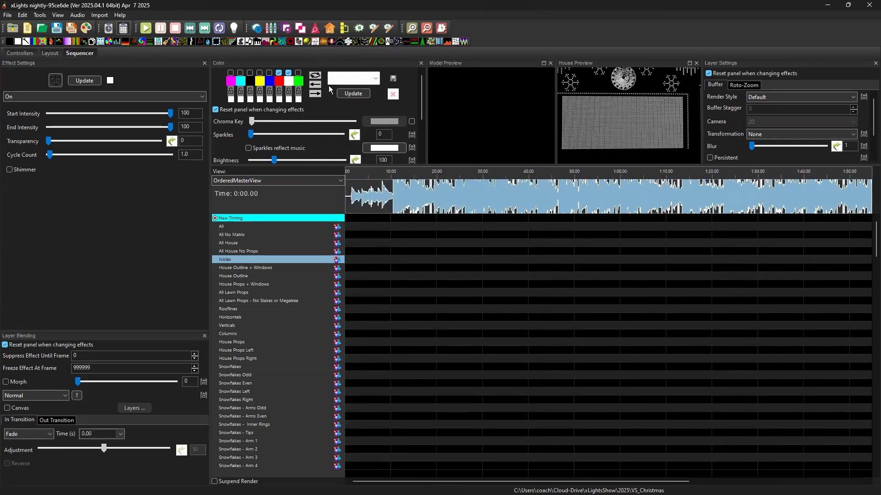
click(77, 16)
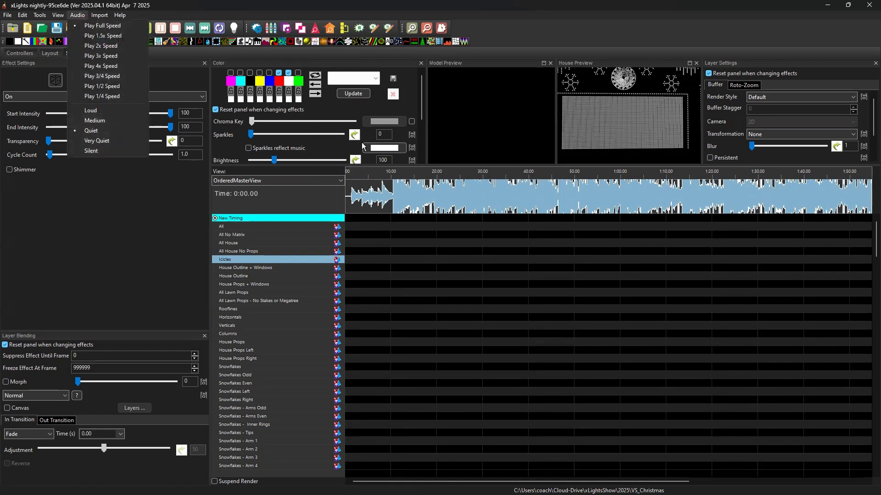
click(369, 176)
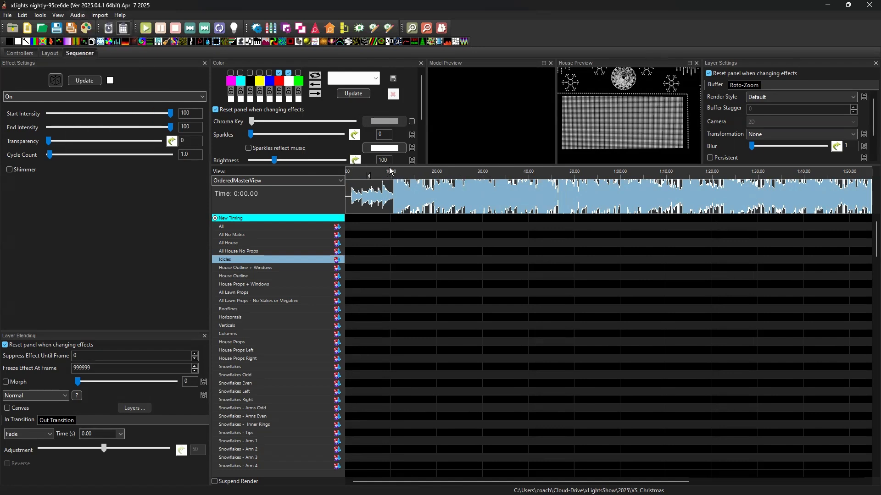
click(350, 175)
key(space)
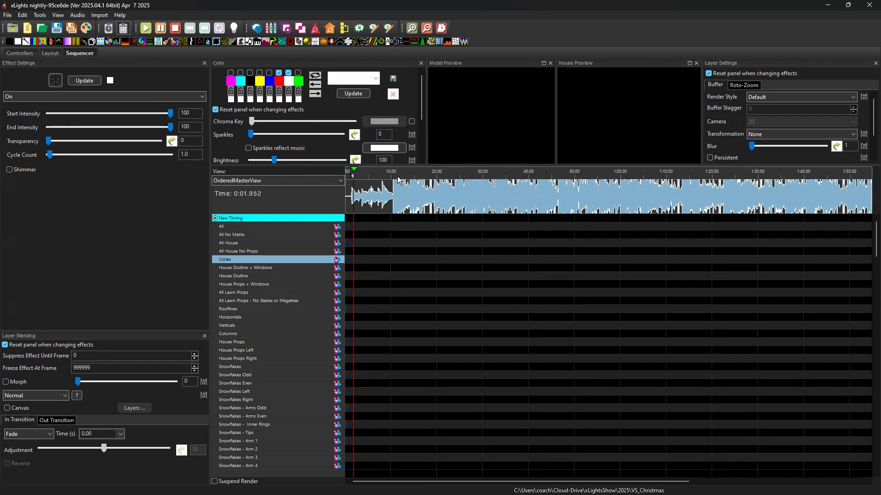
click(393, 177)
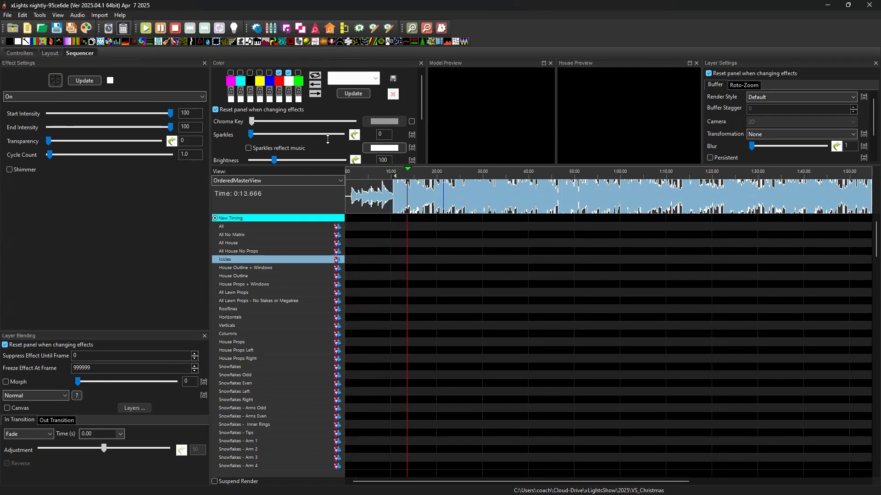
click(176, 28)
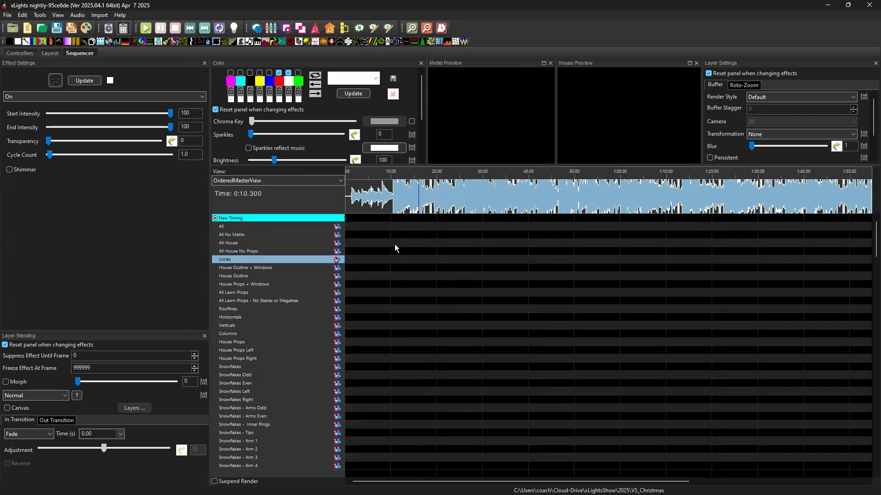
Add a Bars timing track using Bar and Beat Tracker: Bars with 3 beats per bar
right_click(332, 220)
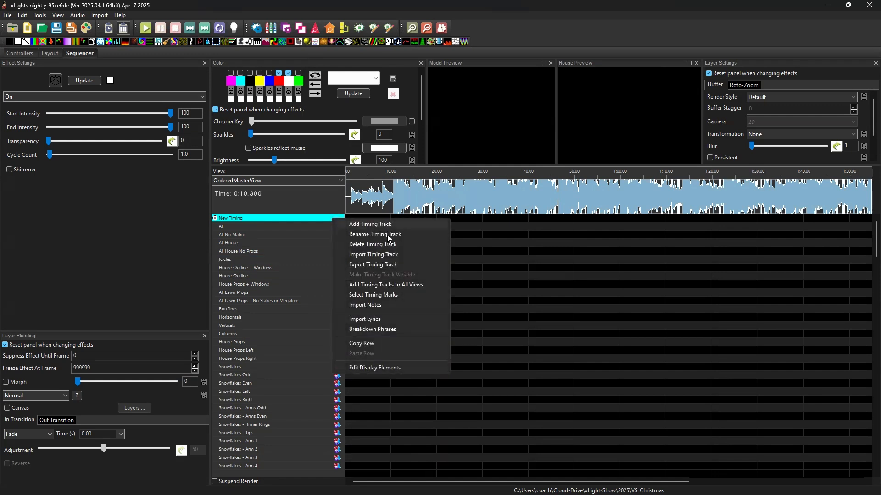
click(383, 227)
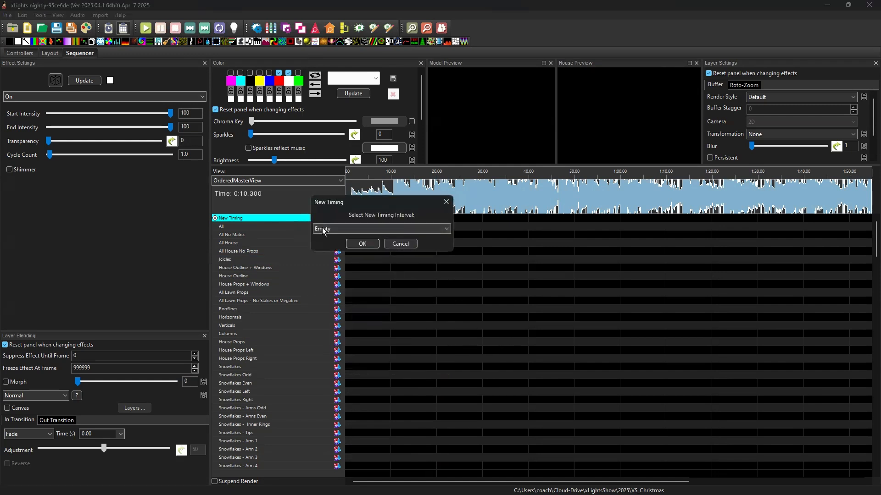
click(347, 229)
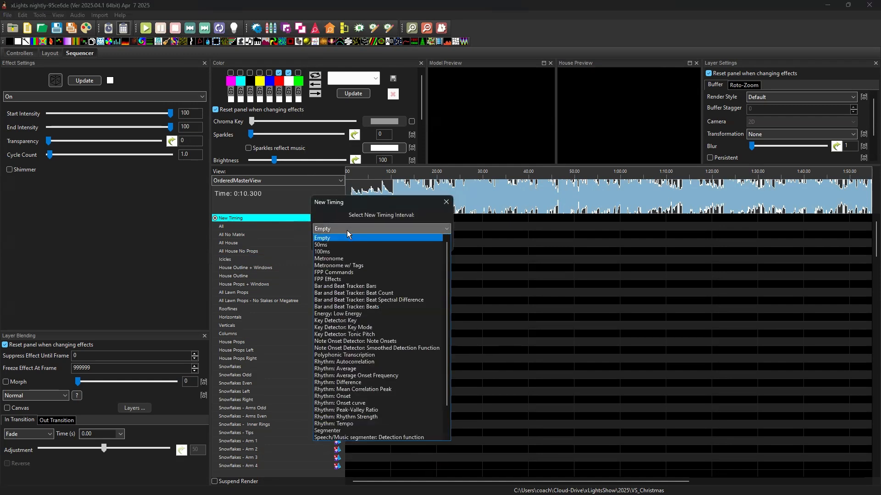
click(366, 285)
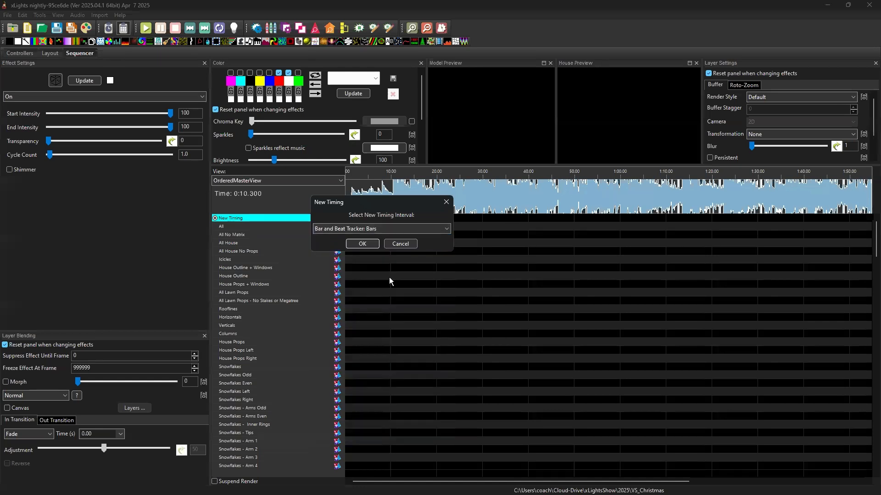
click(365, 245)
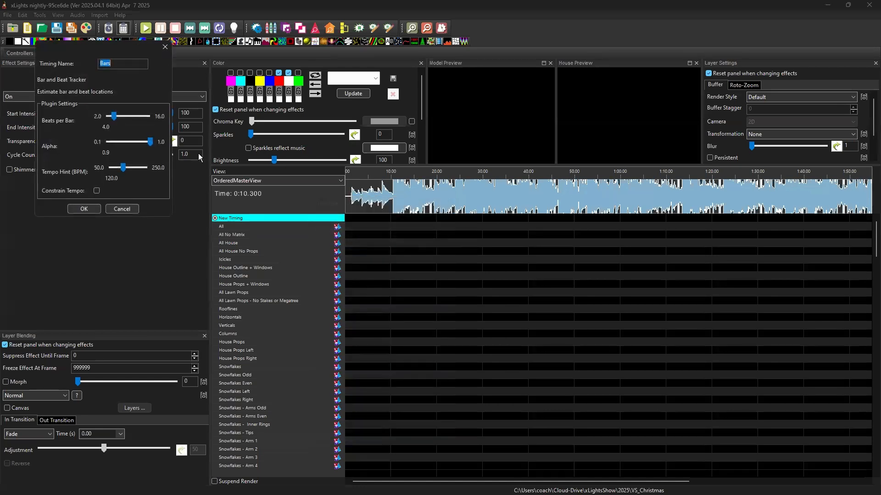
click(114, 118)
key(Left)
key(Left)
click(84, 209)
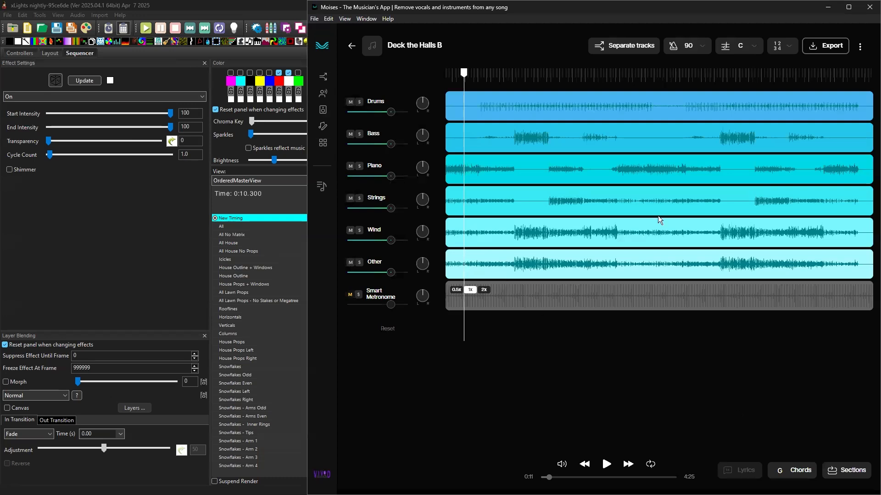
Return to xLights, add a Beats timing track using Bar and Beat Tracker: Beats with 3 beats per bar, and close File Explorer
click(285, 292)
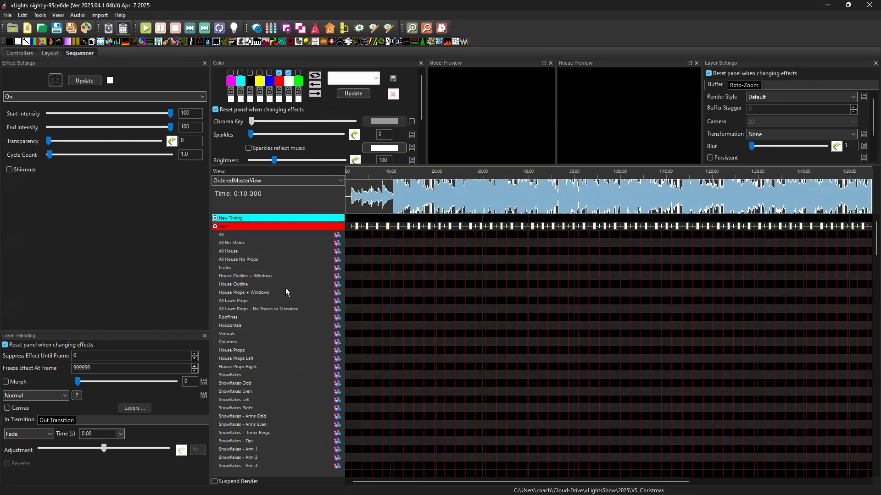
right_click(267, 224)
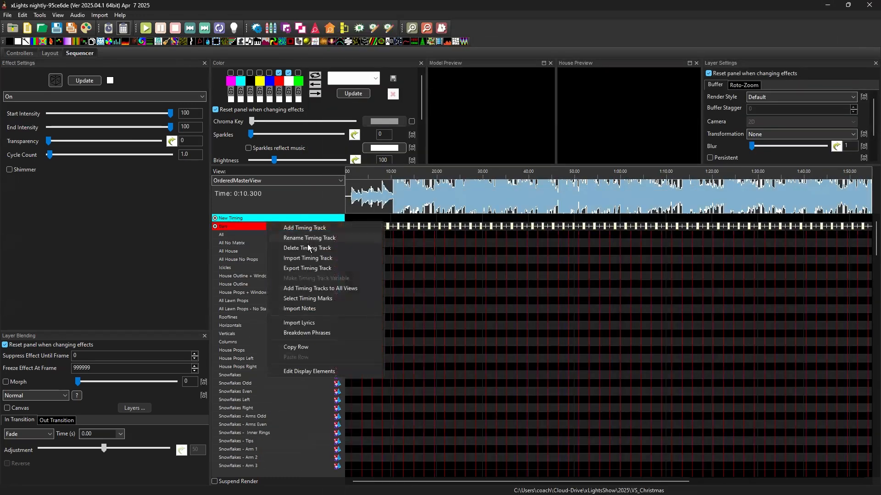
right_click(234, 226)
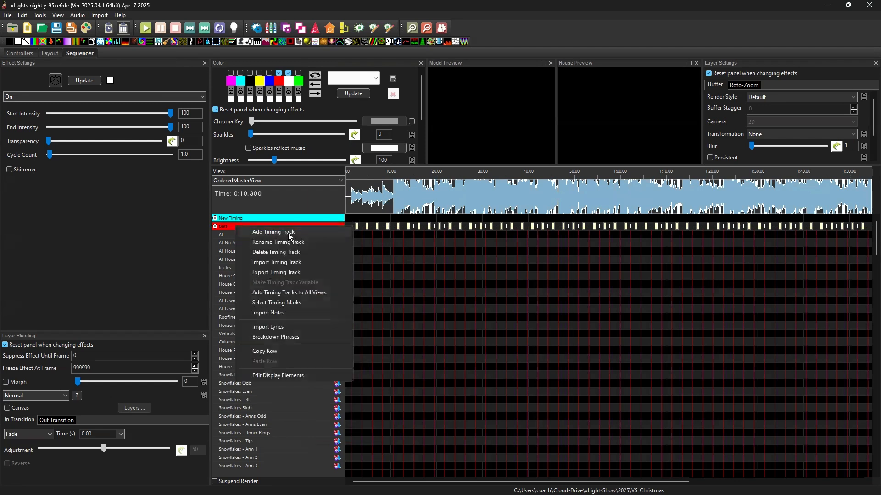
click(289, 232)
click(367, 235)
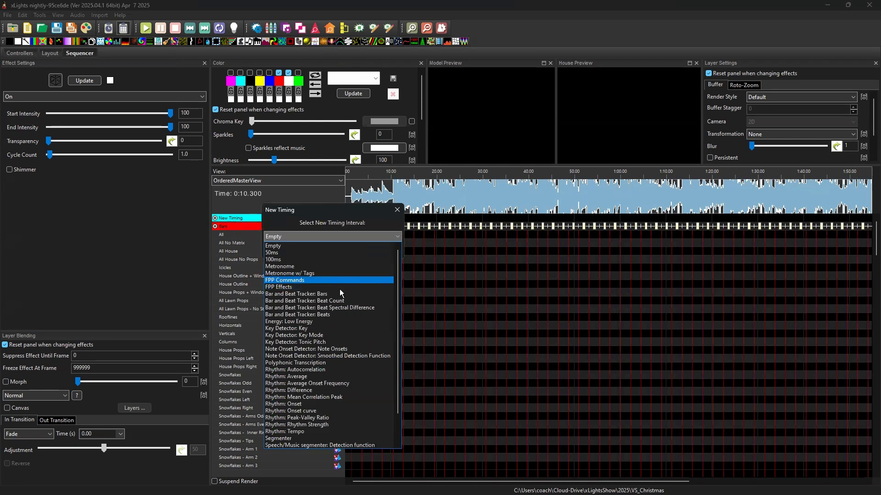
click(341, 315)
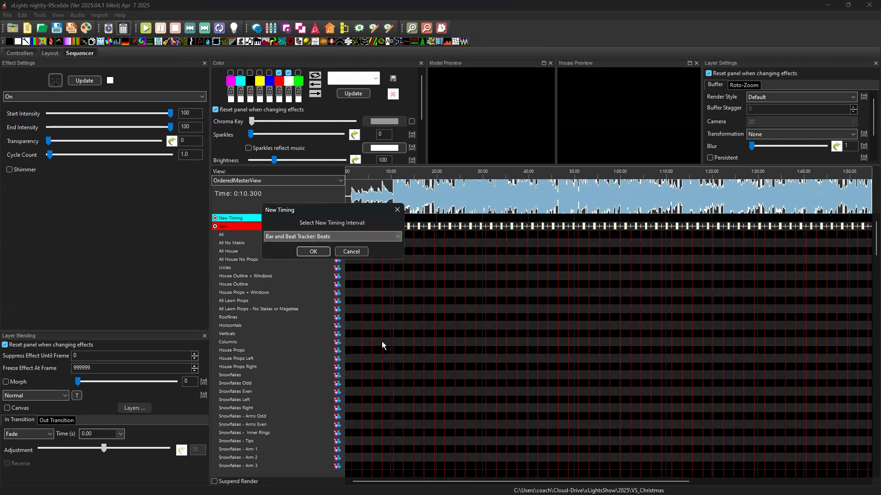
click(314, 252)
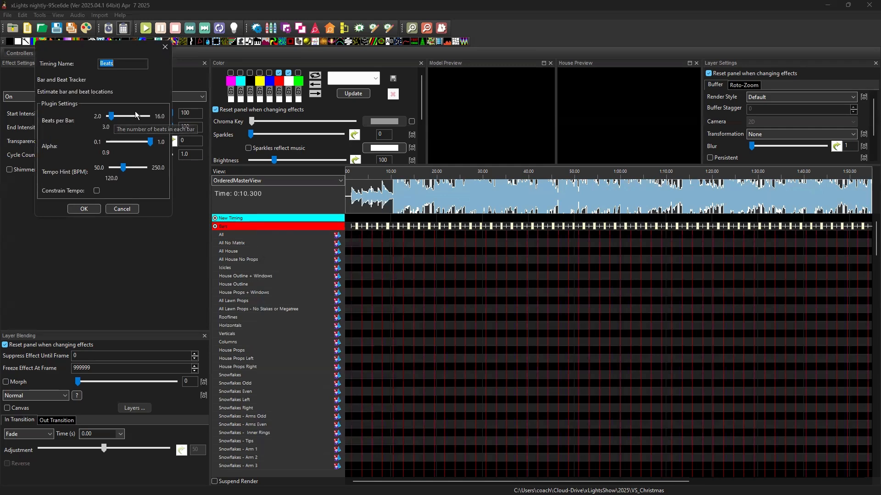
click(84, 209)
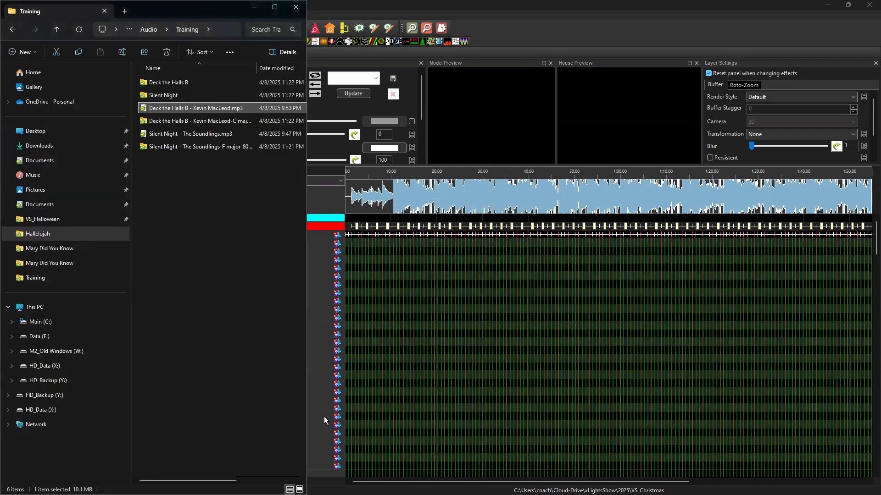
click(296, 7)
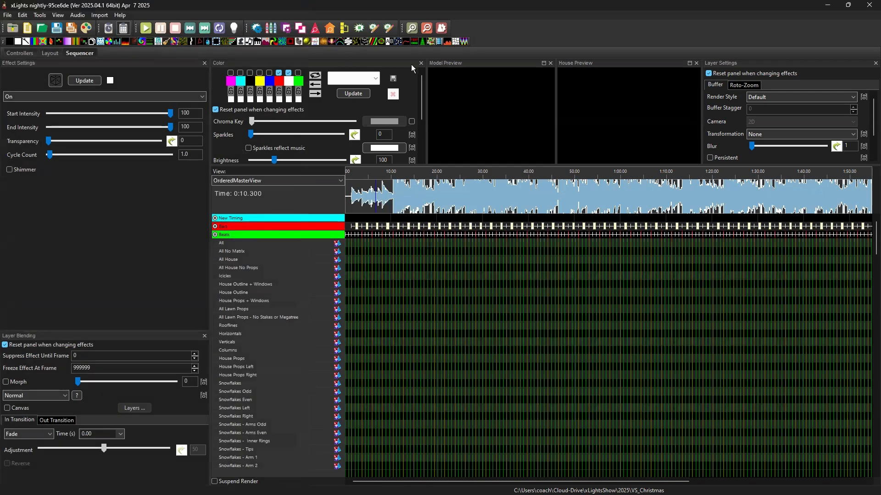
Add a timing track named Bars_4 using Bar and Beat Tracker: Bars with 4 beats per bar
click(412, 28)
click(411, 28)
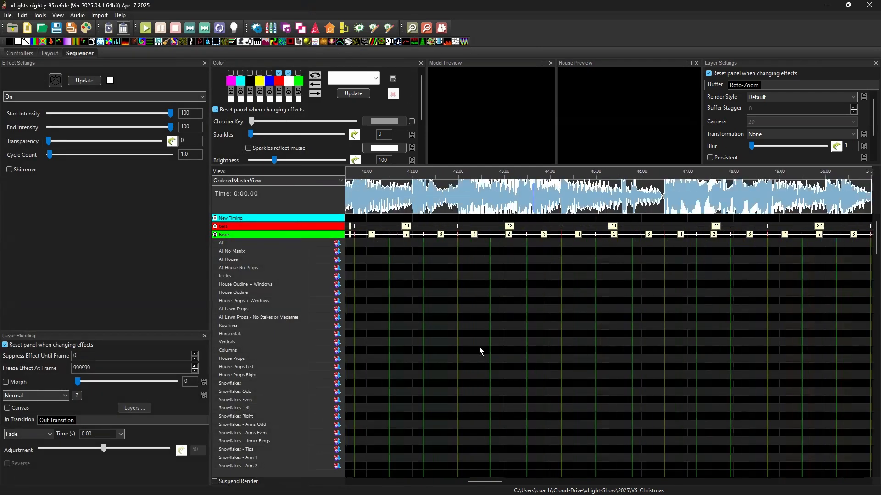
drag(482, 481, 439, 482)
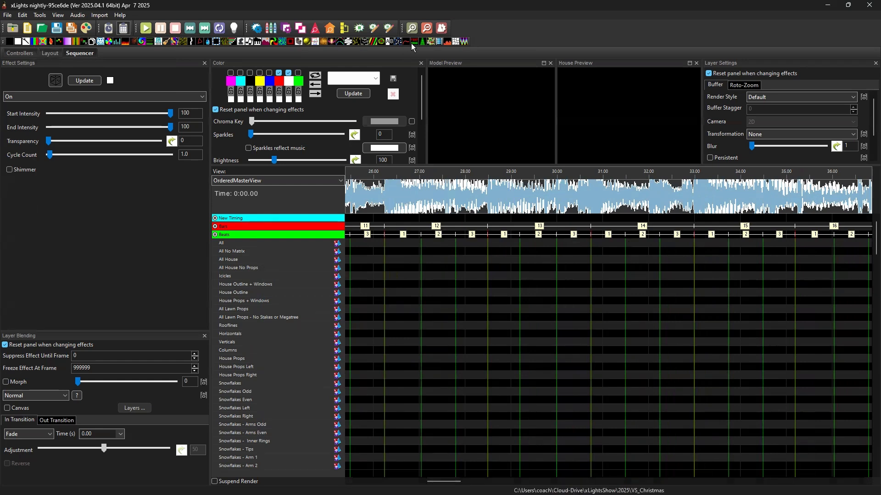
click(427, 28)
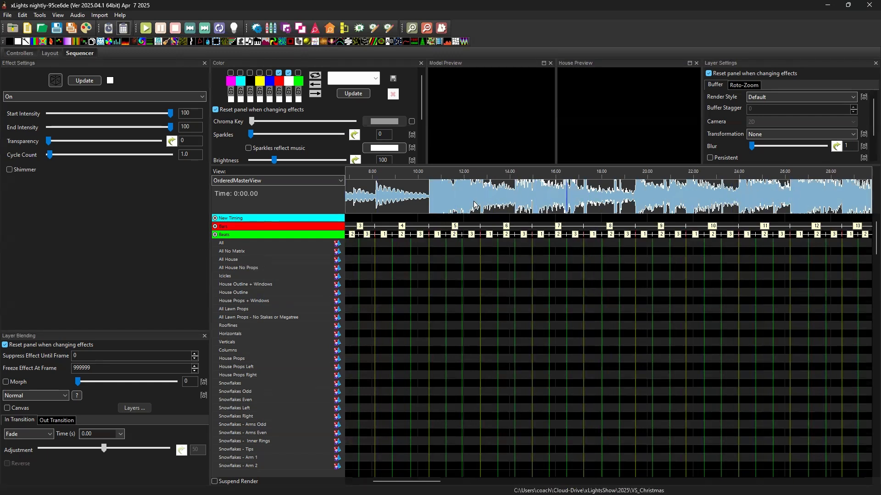
right_click(265, 226)
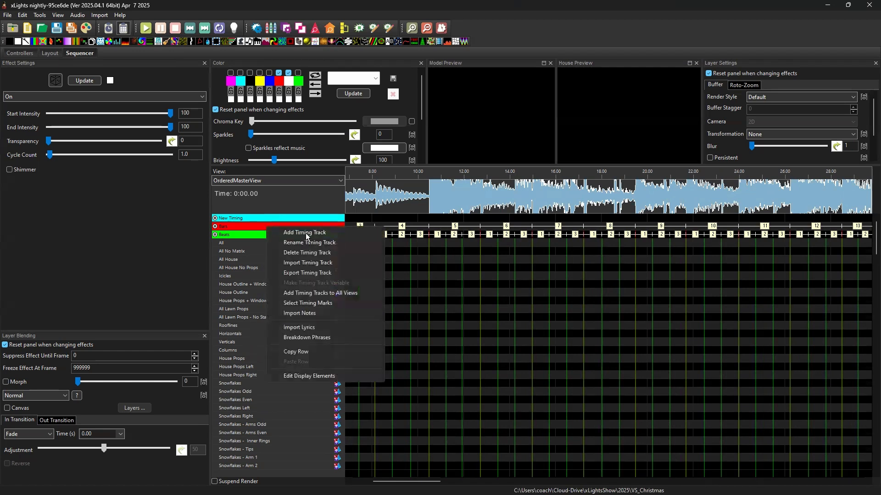
click(313, 232)
click(445, 221)
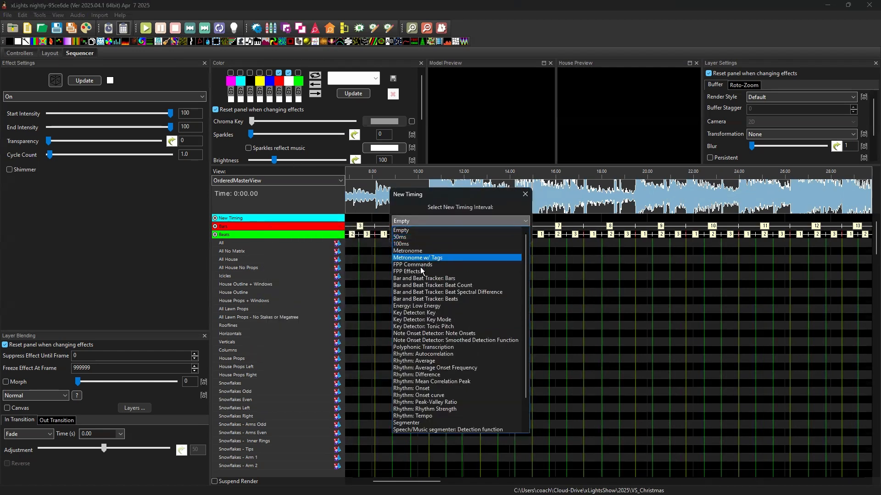
click(424, 279)
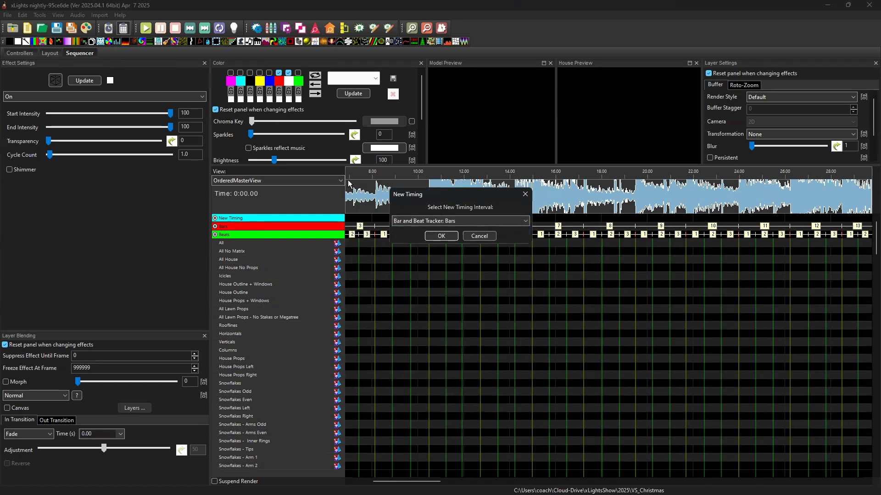
click(430, 236)
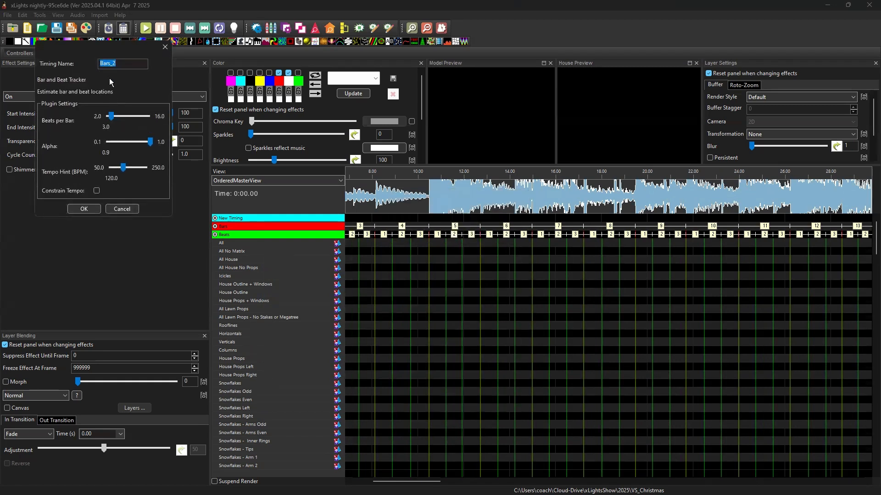
click(129, 66)
drag(117, 119, 116, 119)
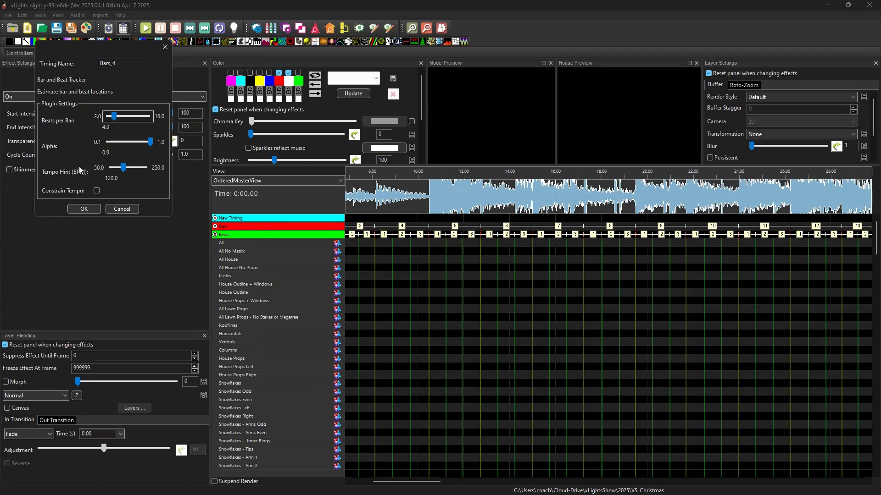
click(94, 208)
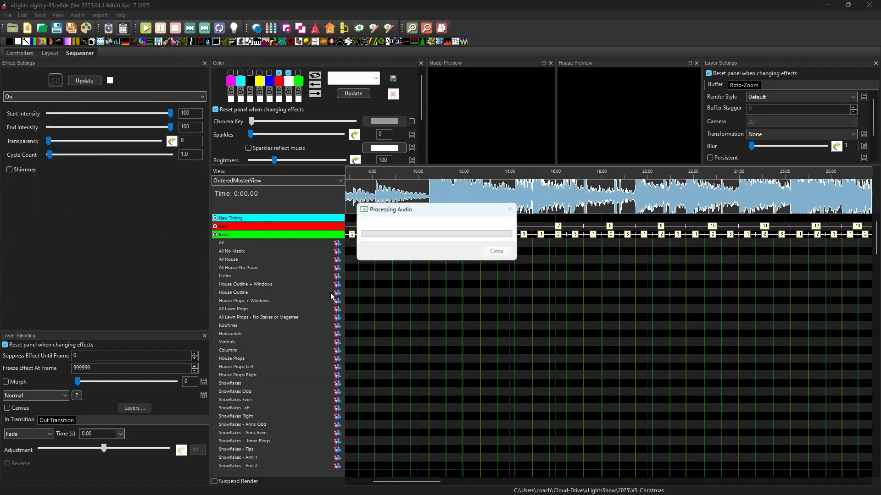
Delete the Beats timing track and compare the Bars and Bars_4 marks against the waveform through the song's opening section
right_click(235, 234)
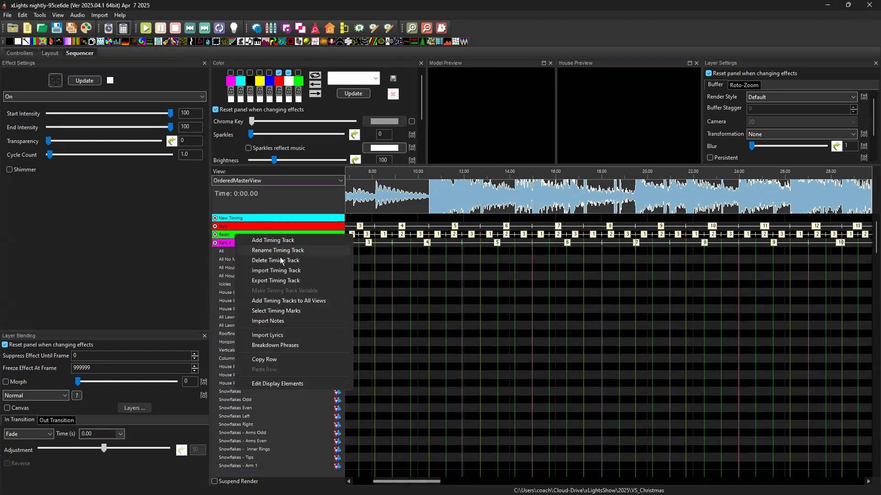
click(278, 259)
key(Return)
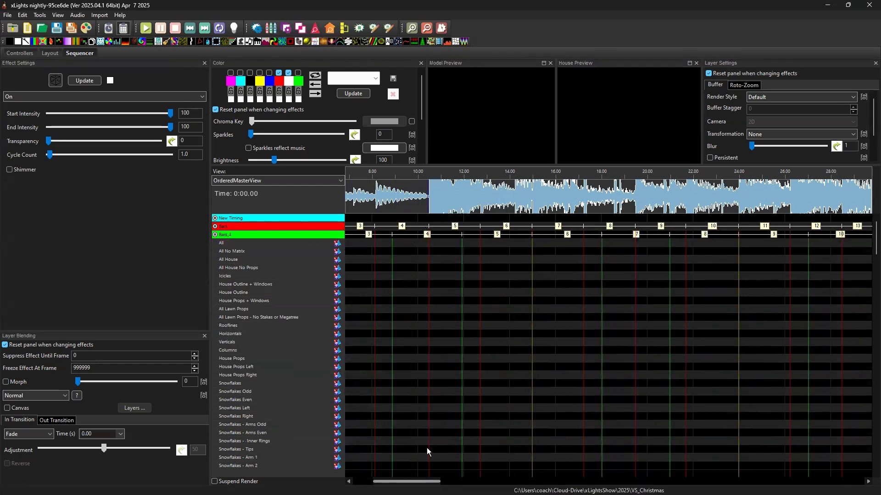
drag(411, 484, 391, 485)
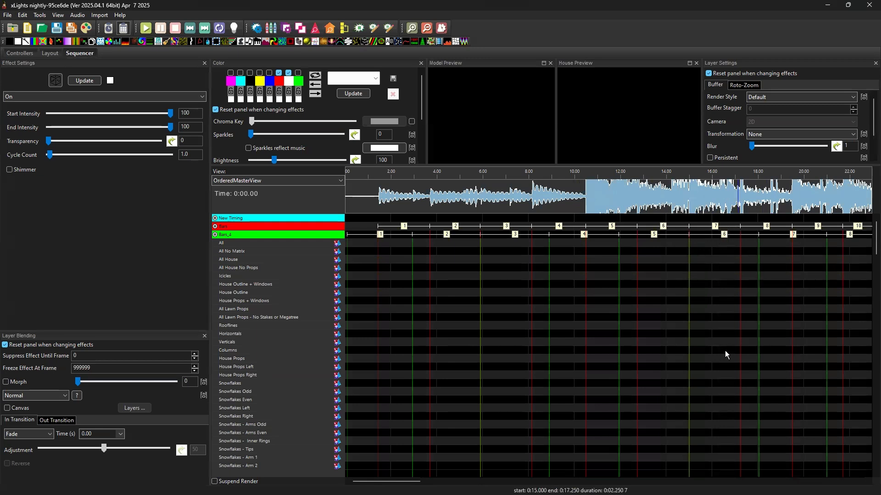
drag(385, 481, 403, 481)
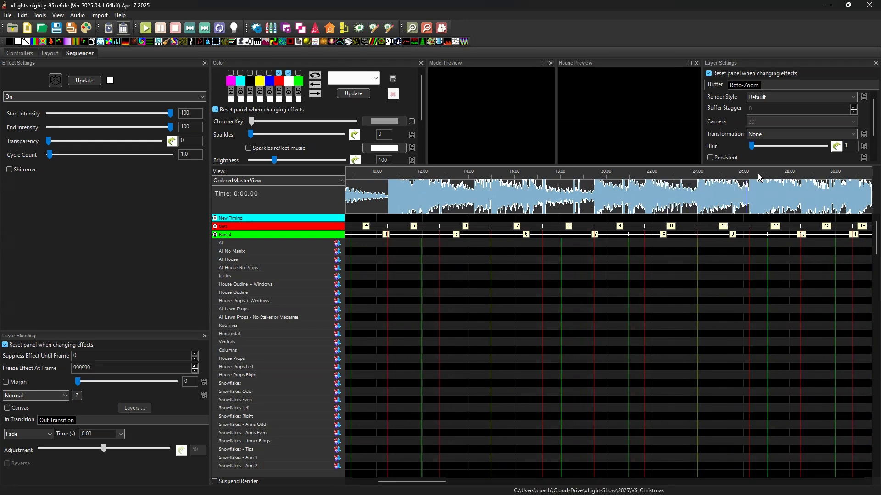
drag(437, 481, 459, 482)
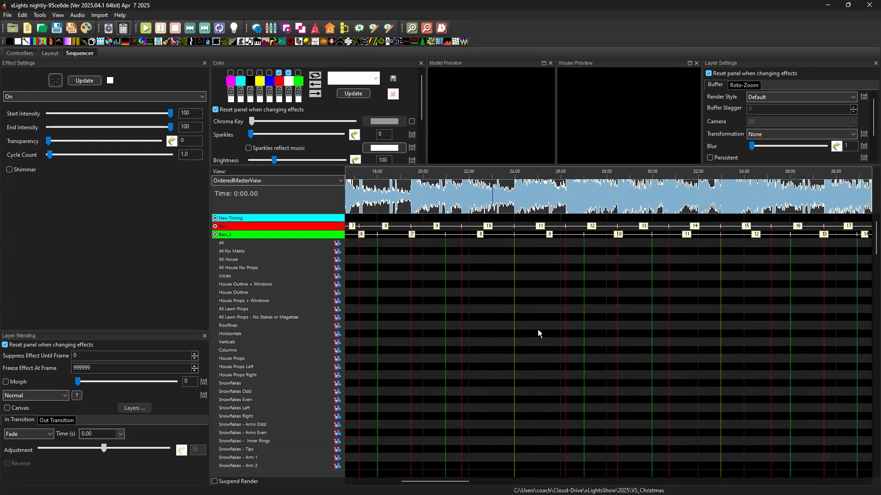
drag(406, 482, 338, 478)
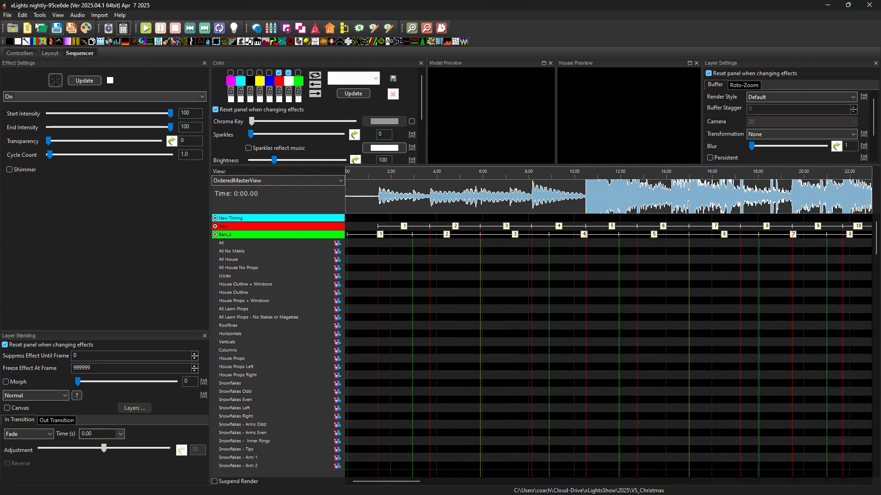
click(7, 15)
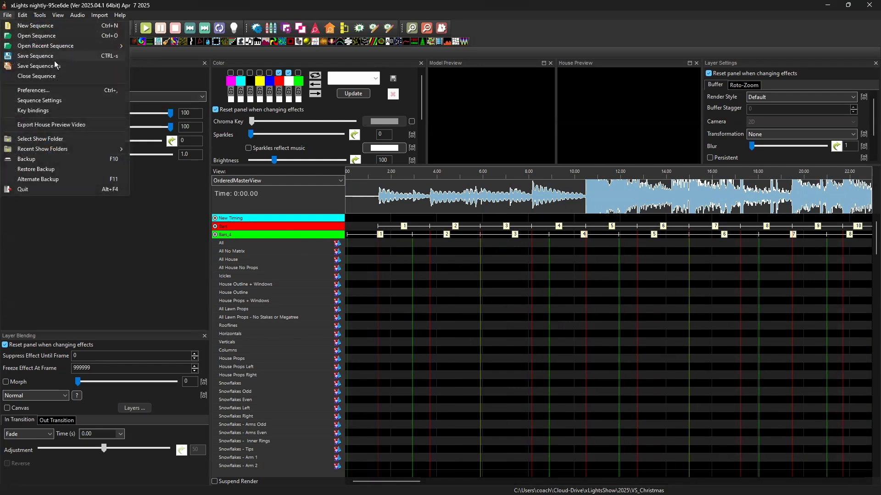
click(123, 67)
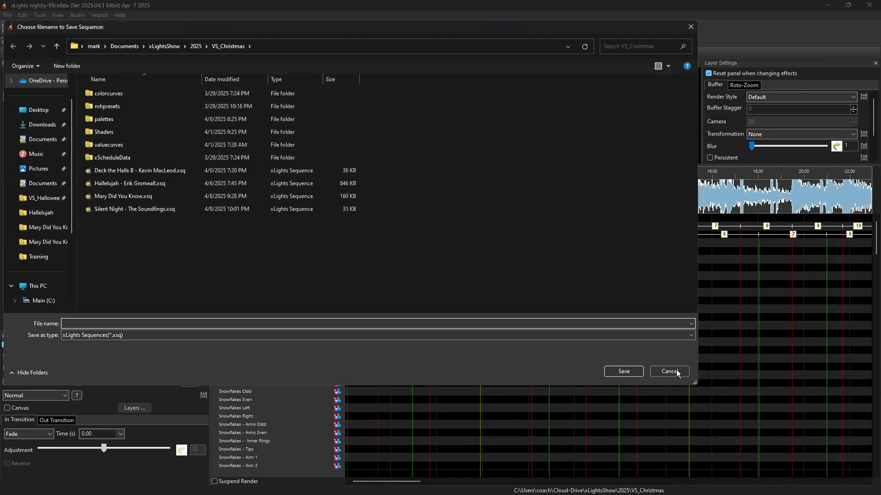
key(Escape)
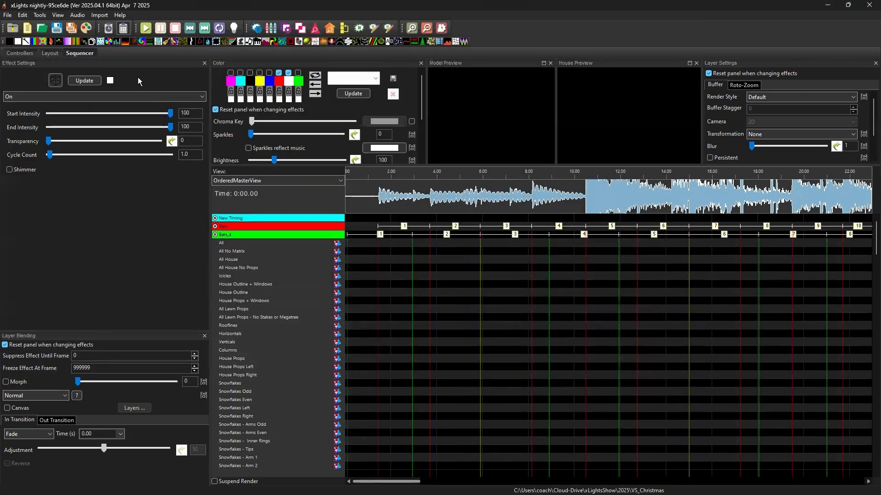
Change the sequence's media in the sequence settings to an instrument stem from the Training > Silent Night folder
click(7, 15)
click(67, 100)
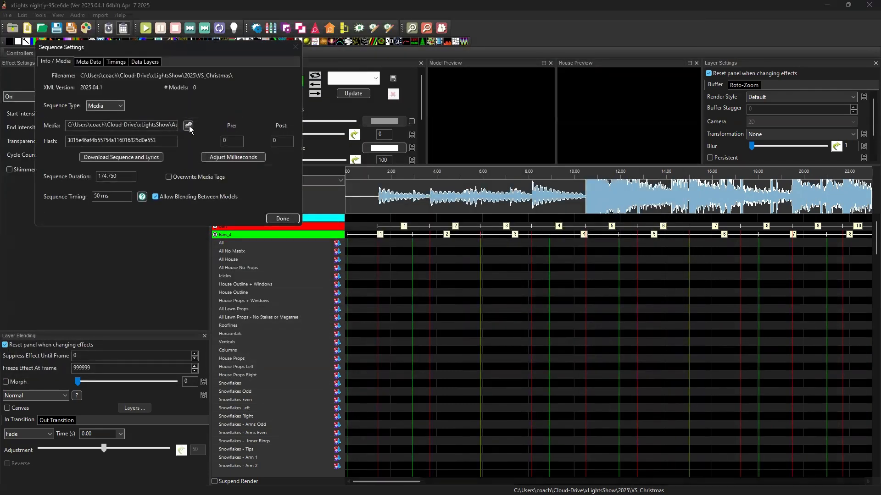
click(188, 128)
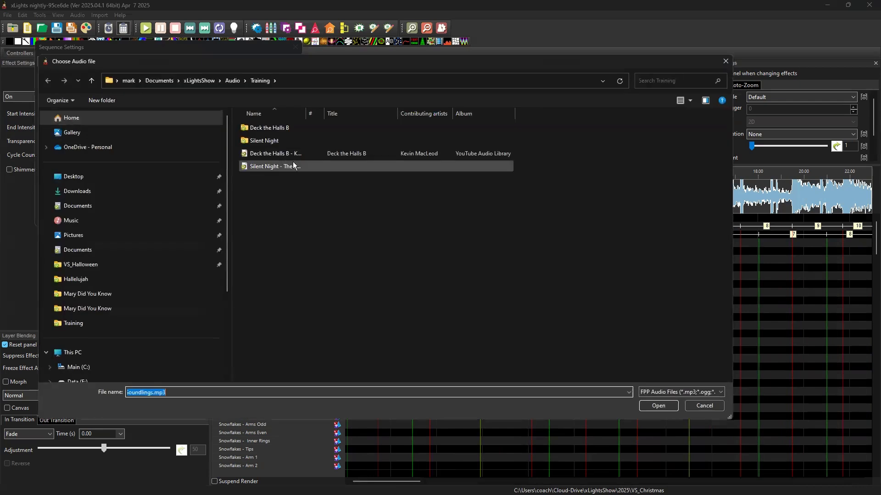
double_click(271, 141)
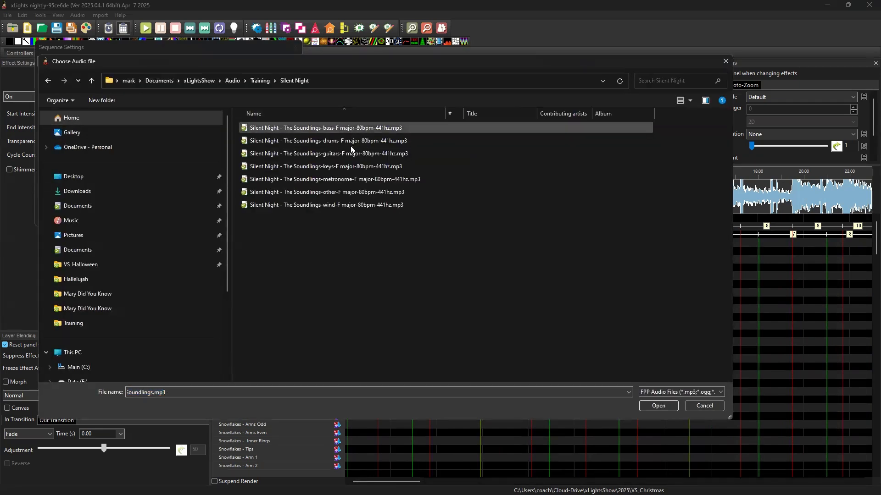
click(659, 407)
click(283, 219)
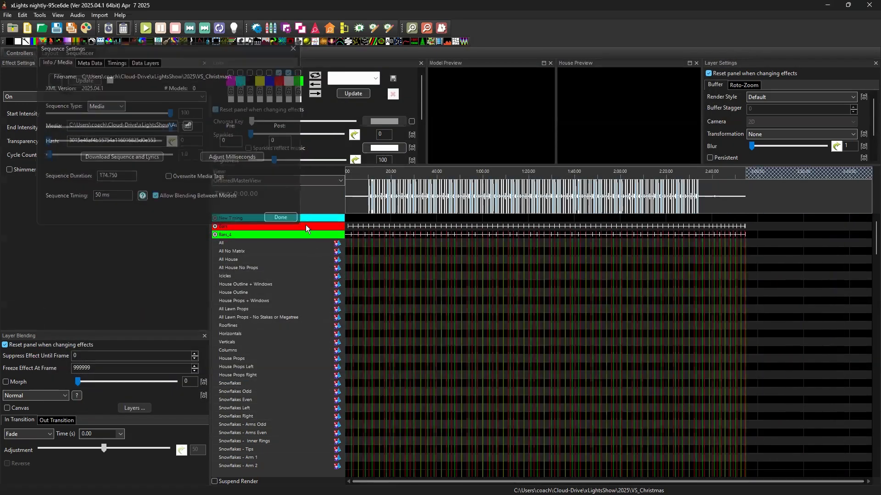
Delete the Bars_4 timing track
right_click(281, 234)
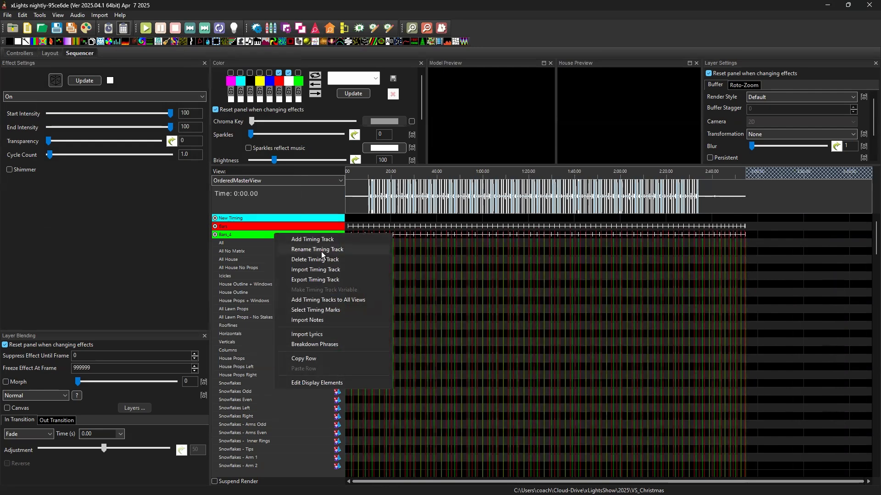
click(314, 260)
click(474, 252)
Add a Note Onsets timing track using Note Onset Detector: Note Onsets, keeping Complex Domain detection and 50% sensitivity
click(416, 33)
click(417, 33)
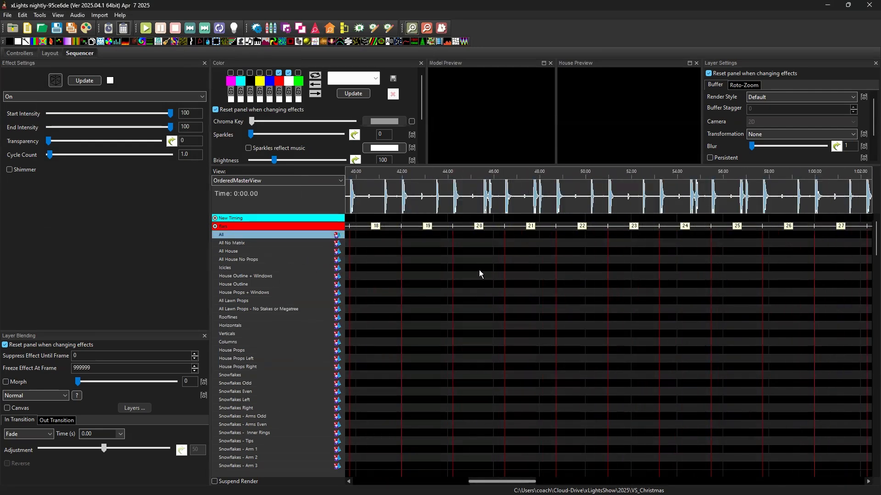
click(428, 30)
drag(481, 476, 411, 482)
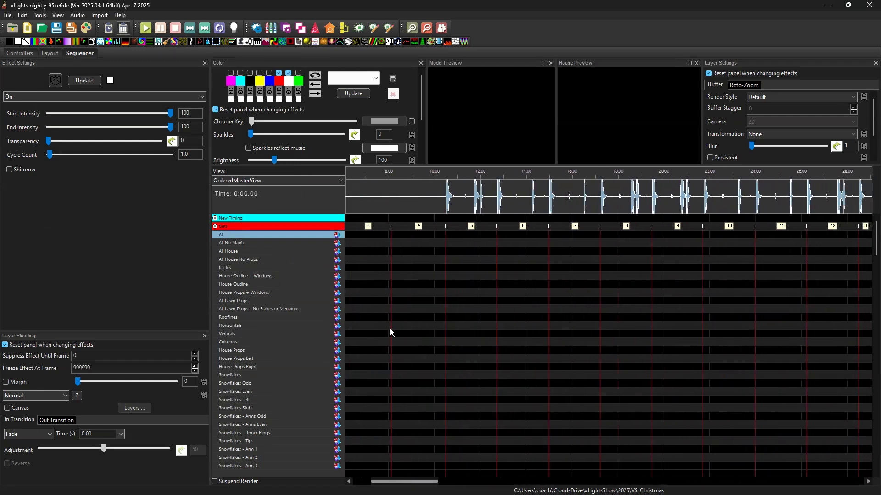
right_click(296, 232)
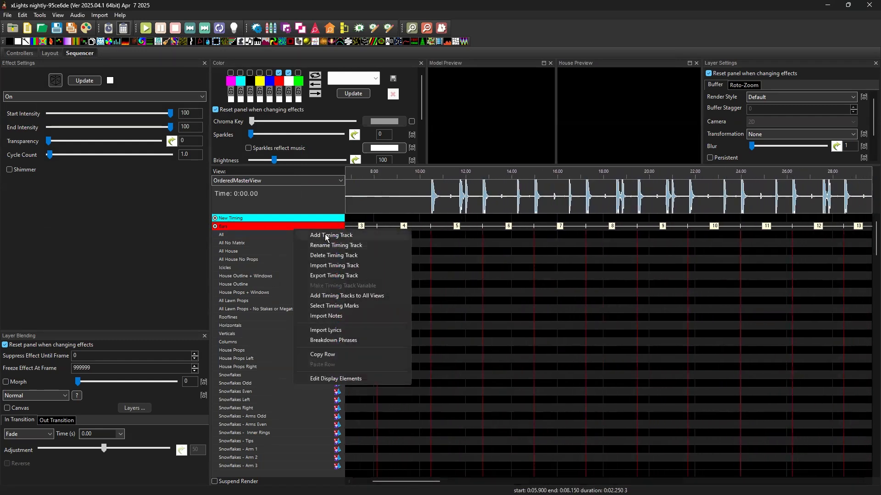
click(326, 236)
click(343, 238)
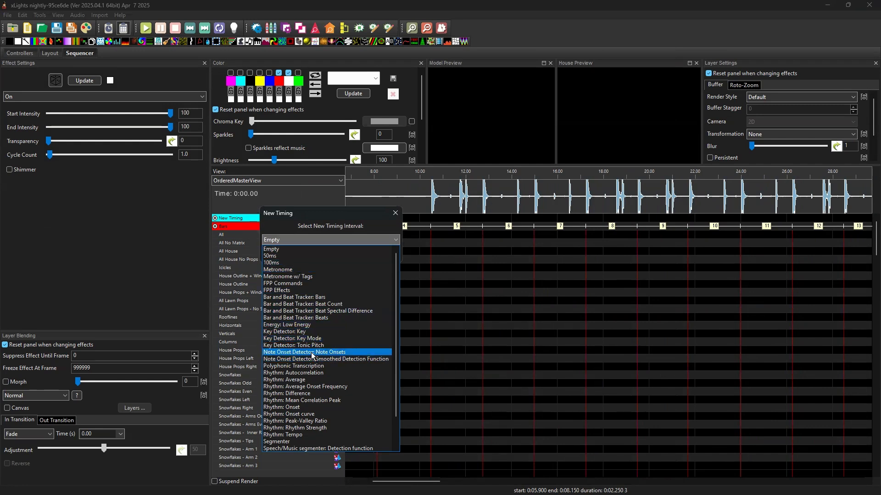
click(281, 353)
click(314, 254)
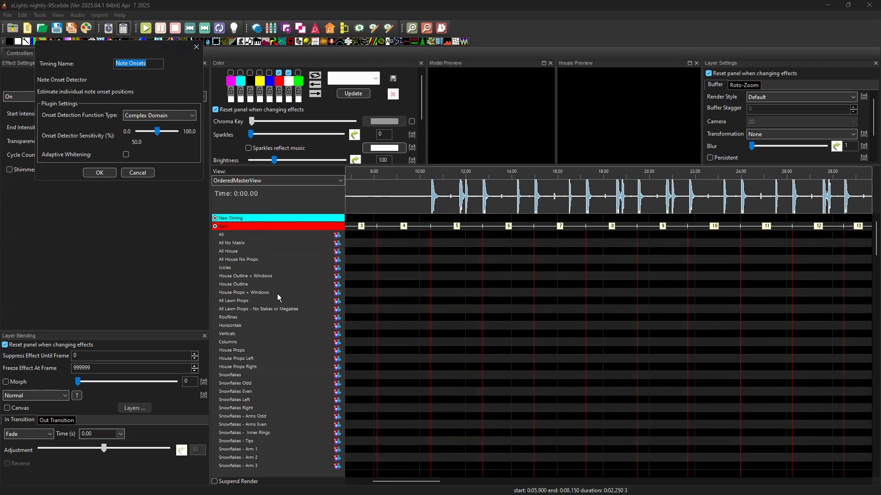
click(109, 174)
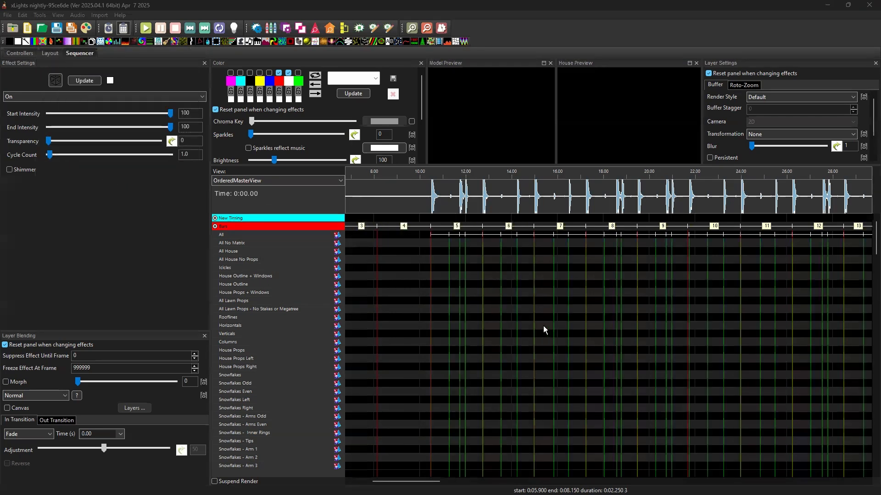
Deactivate the New Timing and Bars tracks, keep Note Onsets active, and compare its marks with the waveform peaks
click(215, 226)
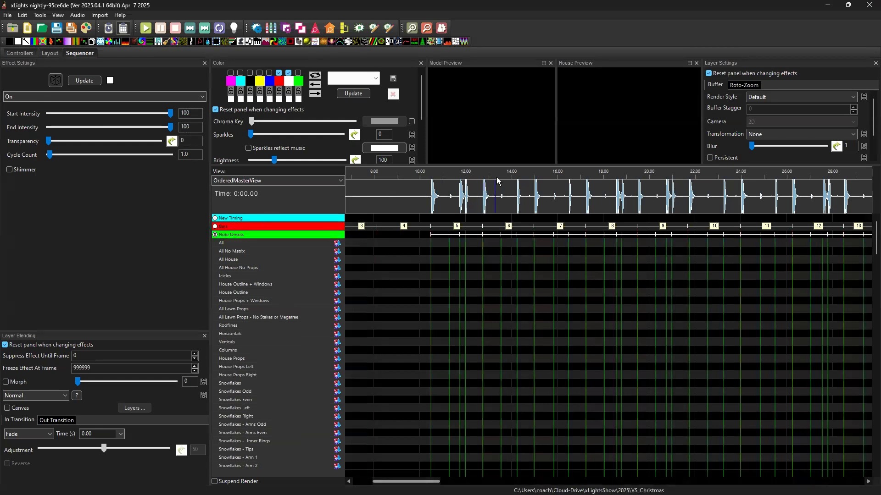
click(412, 29)
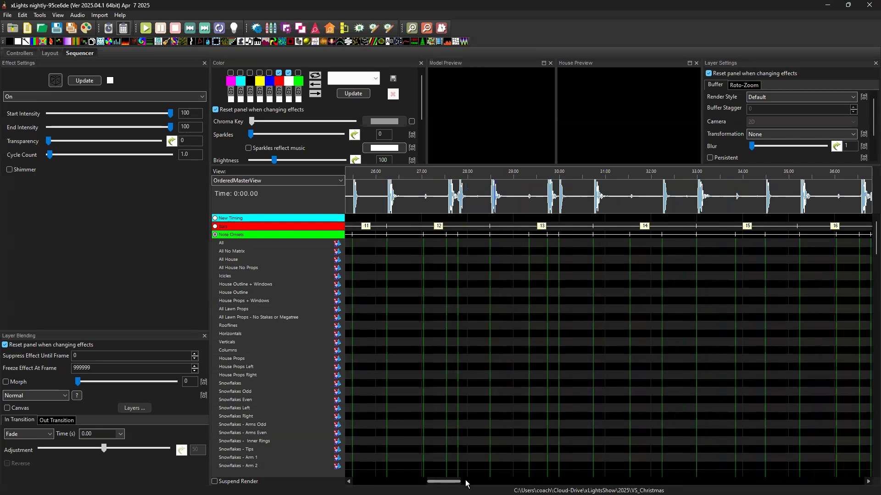
drag(453, 482, 406, 480)
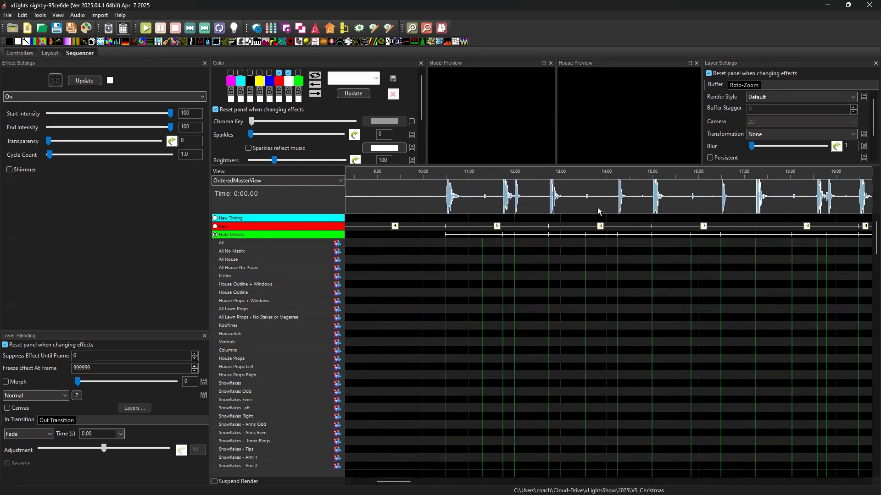
Place the play marker at about 9.55 seconds and try toggling the waveform's double-height display
right_click(477, 201)
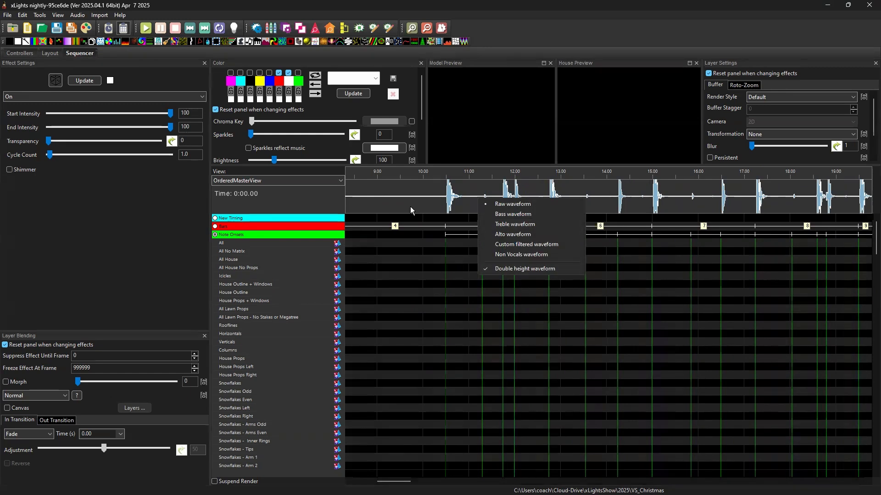
click(402, 206)
right_click(479, 199)
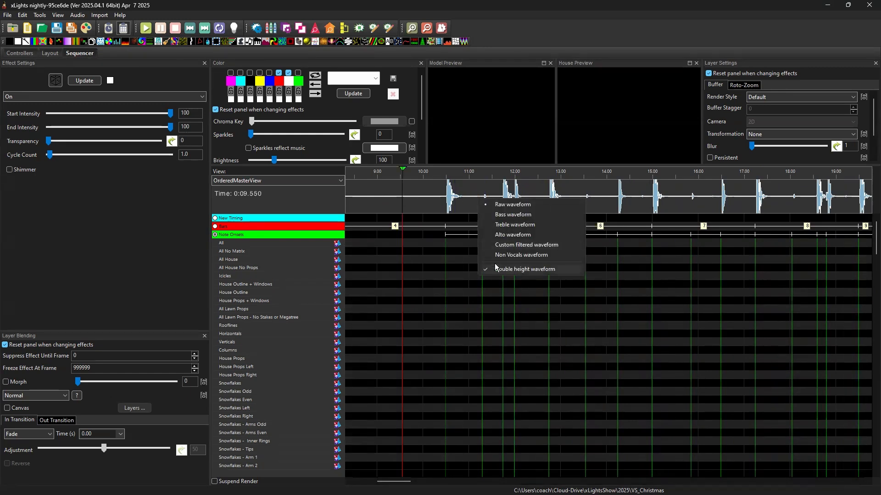
right_click(463, 189)
click(500, 261)
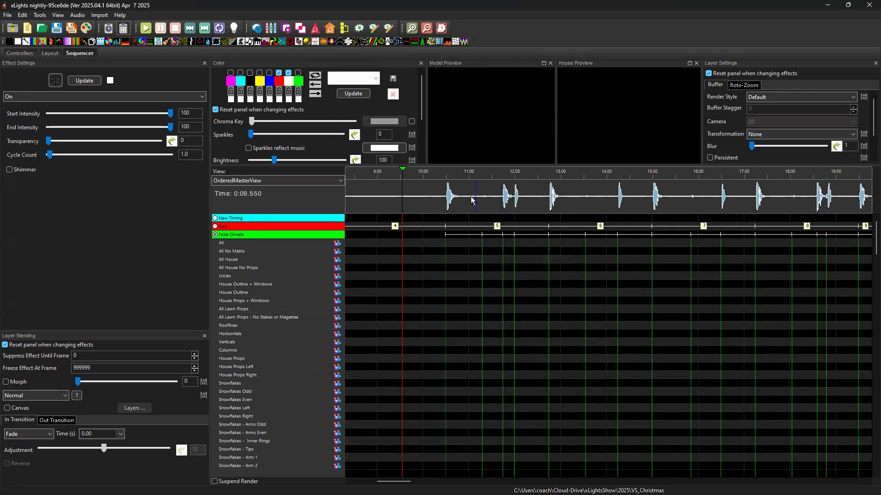
Change how the audio waveform is displayed above the timing tracks
right_click(472, 196)
click(514, 266)
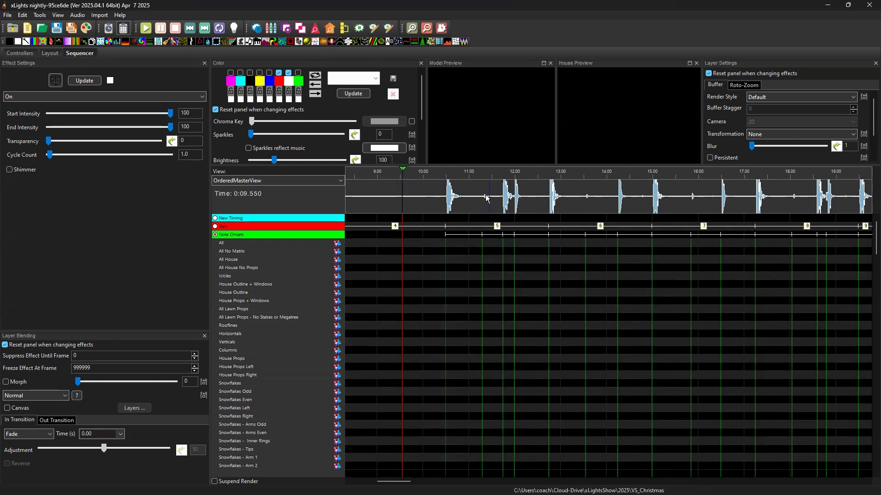
Add a second onset timing track using Note Onset Detector: Note Onsets, with Complex Domain detection and 13.3% sensitivity
right_click(274, 235)
click(371, 242)
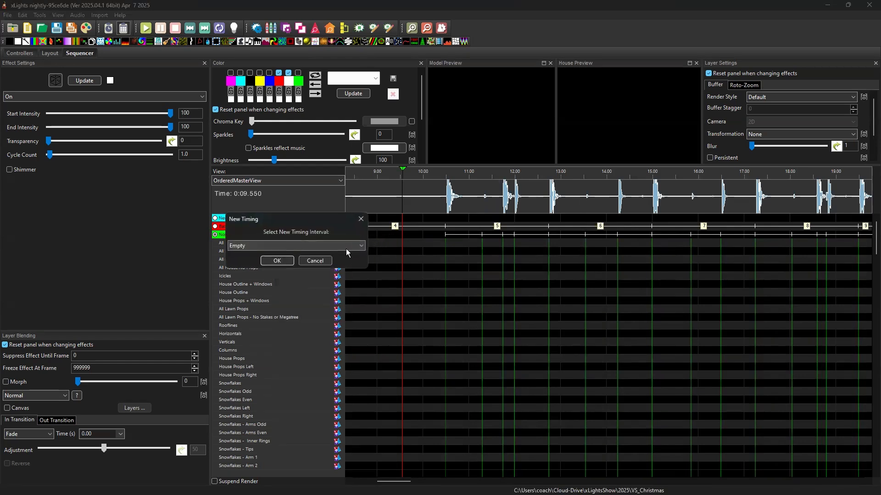
click(319, 247)
click(302, 358)
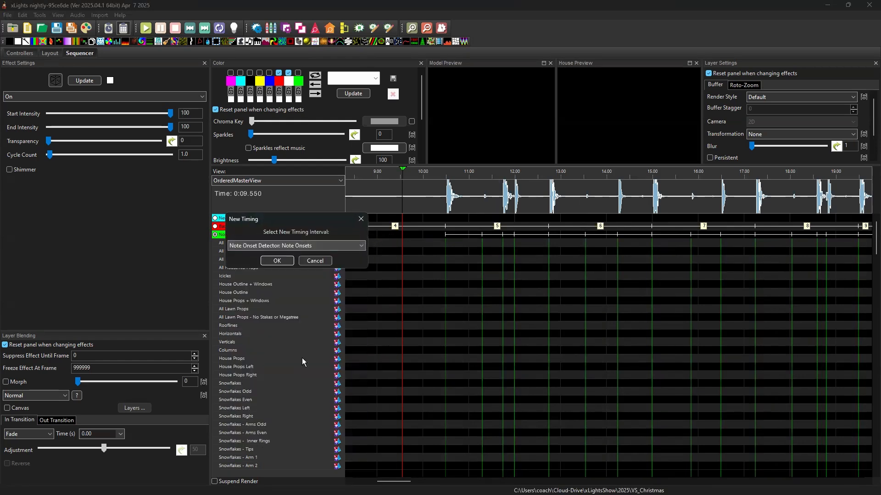
click(283, 263)
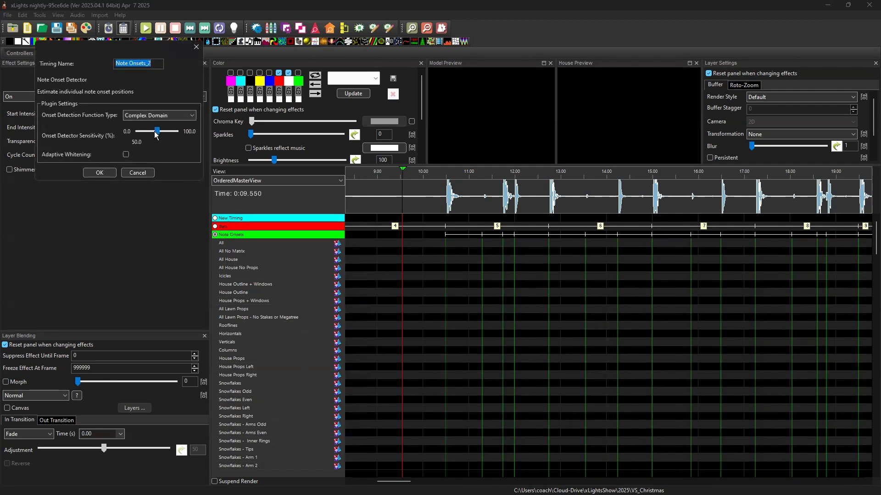
drag(156, 132, 143, 133)
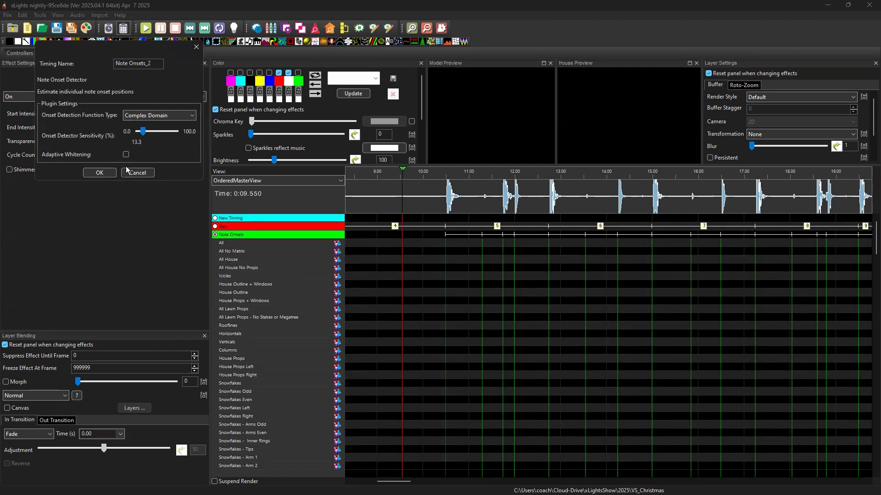
click(100, 173)
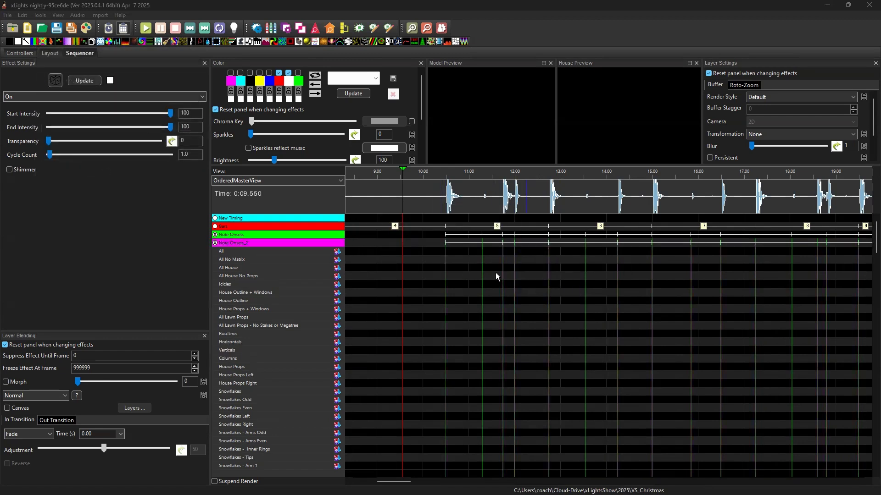
Keep only the lower-sensitivity note onset track active and compare its marks with the waveform peaks along the timeline
click(214, 242)
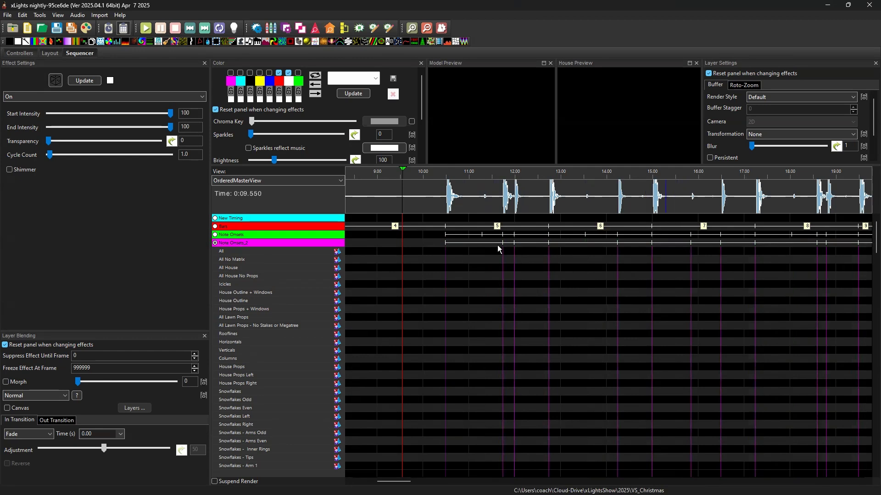
drag(409, 482, 440, 481)
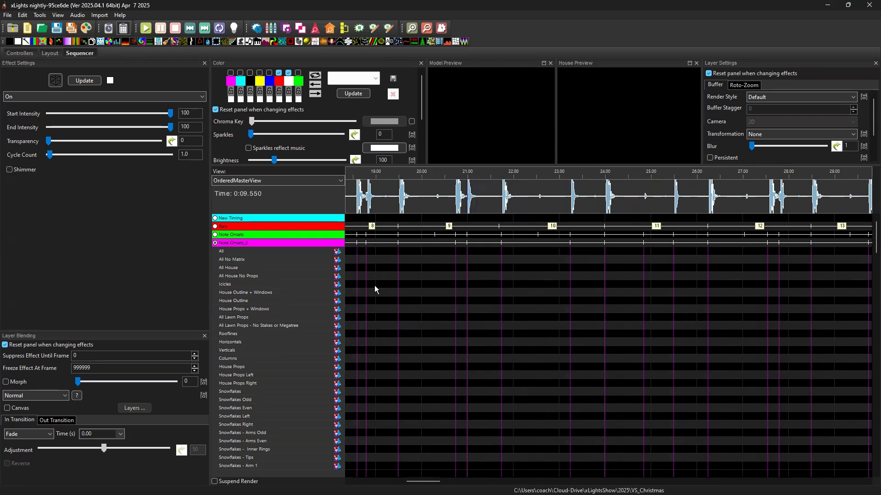
drag(427, 482, 405, 483)
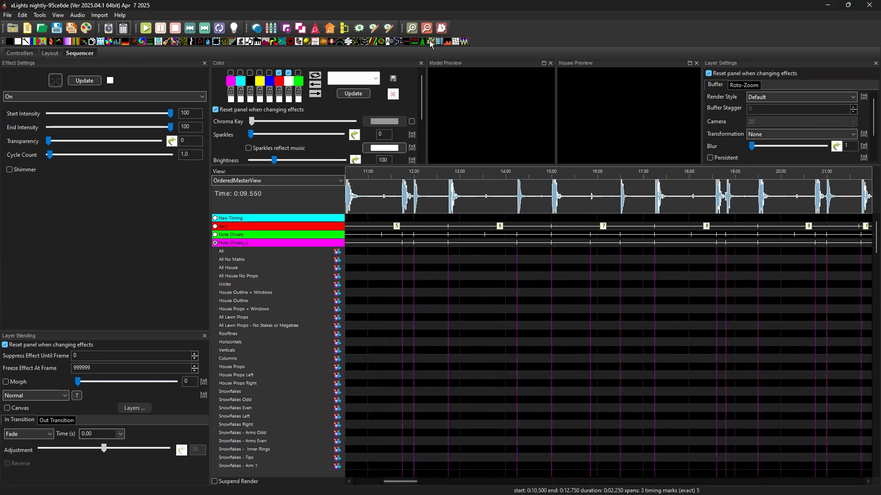
click(427, 29)
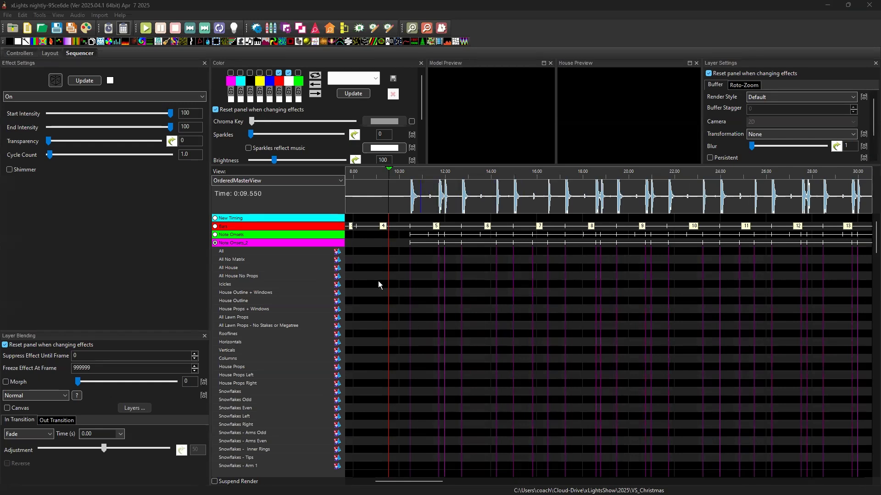
double_click(496, 326)
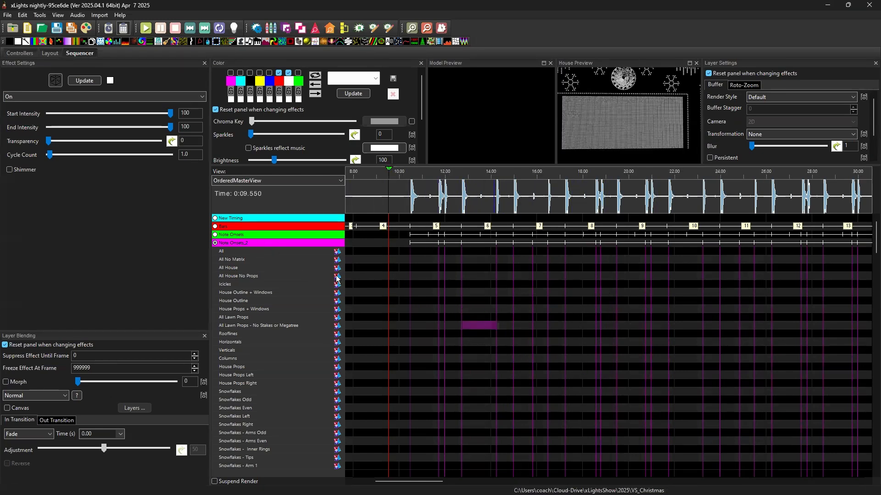
Delete both note onset timing tracks, Note Onsets_2 and Note Onsets
right_click(267, 250)
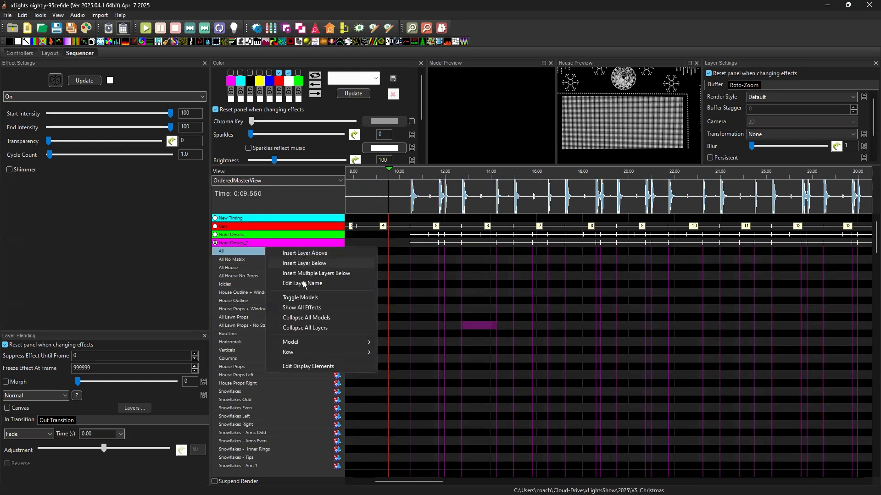
right_click(242, 243)
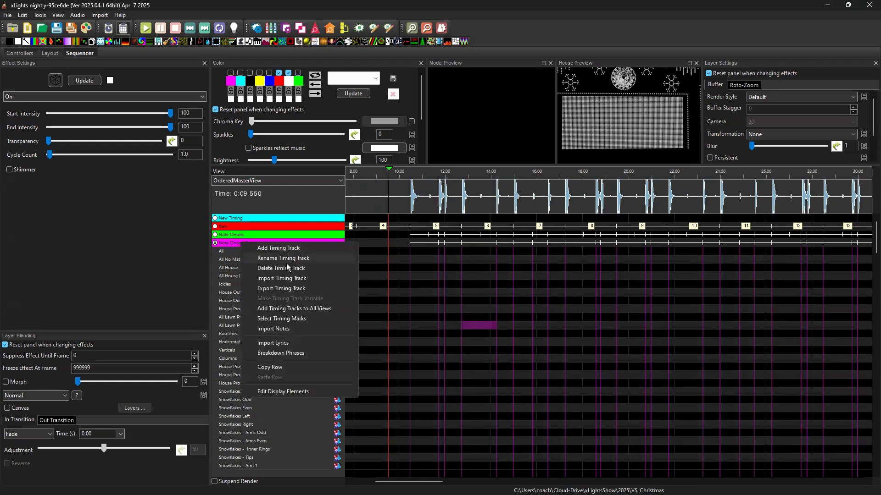
click(286, 268)
key(Return)
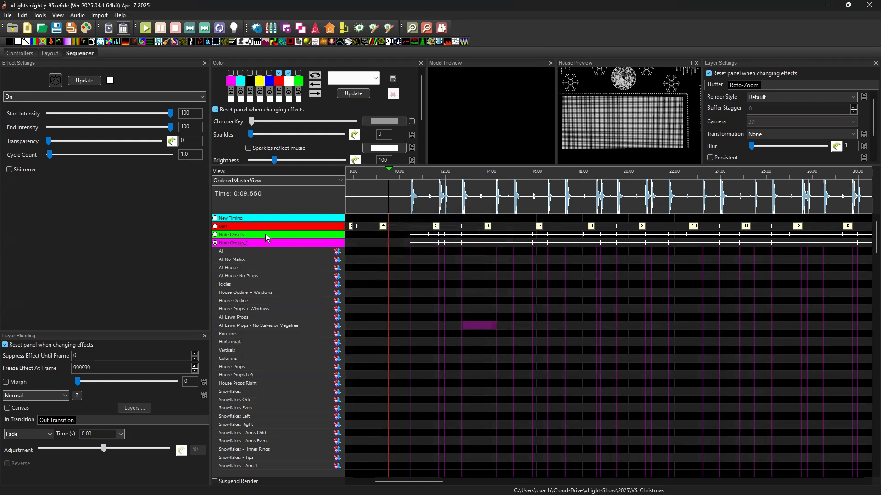
right_click(269, 235)
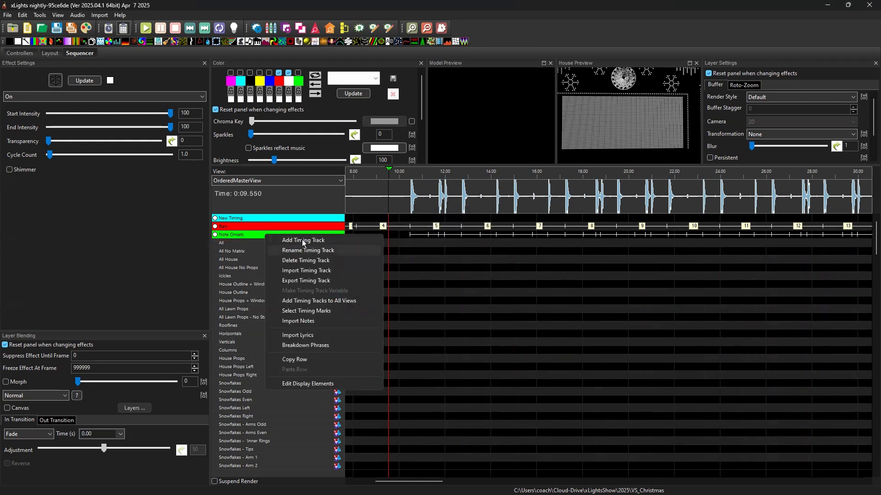
click(306, 260)
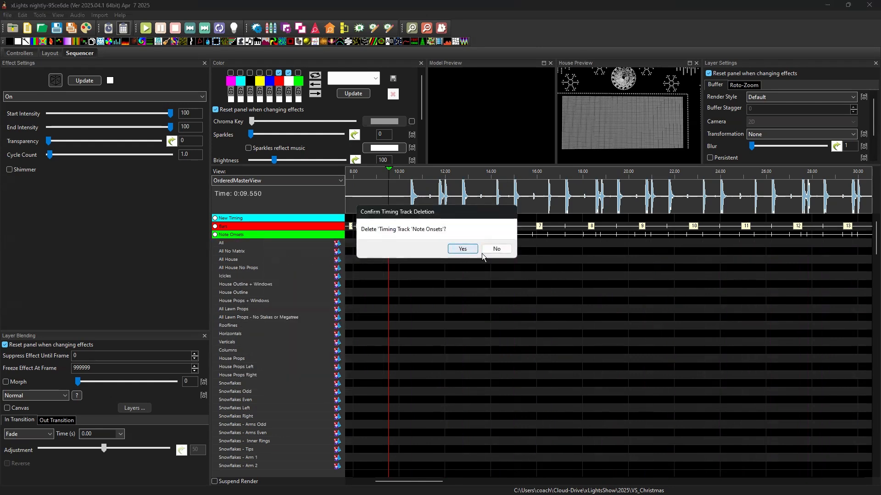
click(497, 248)
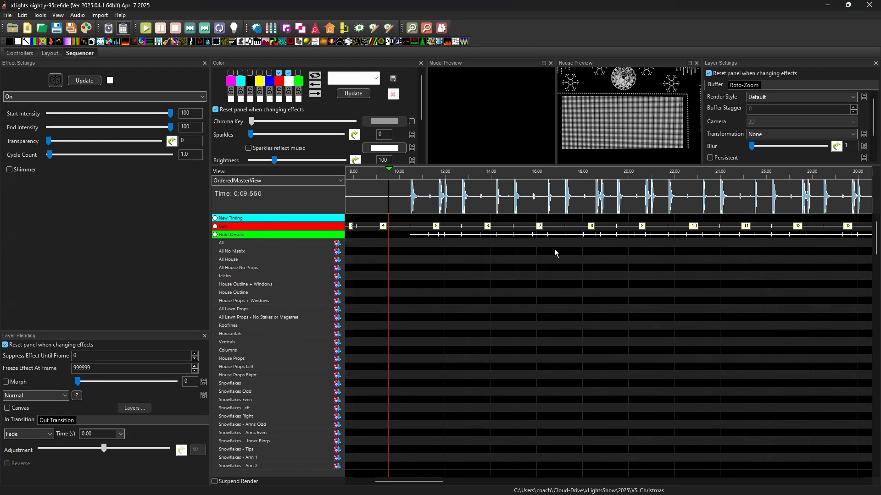
Add a Beats timing track using Bar and Beat Tracker: Beats with 3 beats per bar
right_click(262, 227)
click(308, 234)
click(337, 242)
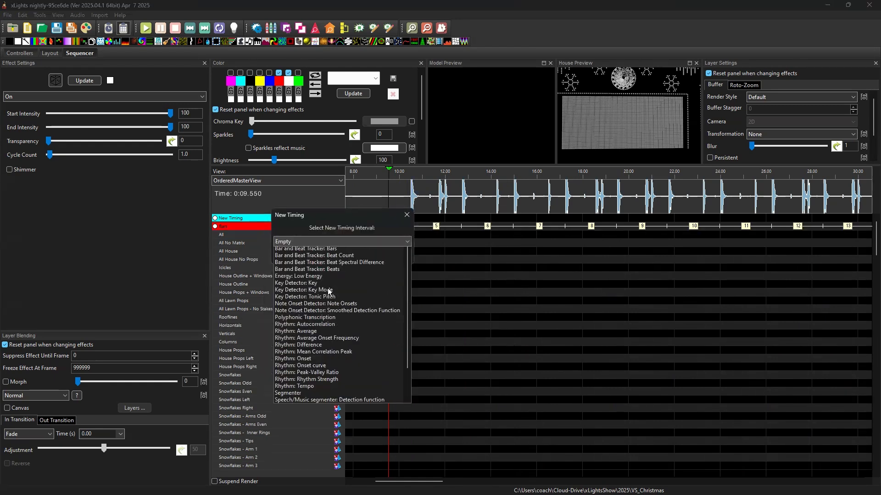
click(340, 320)
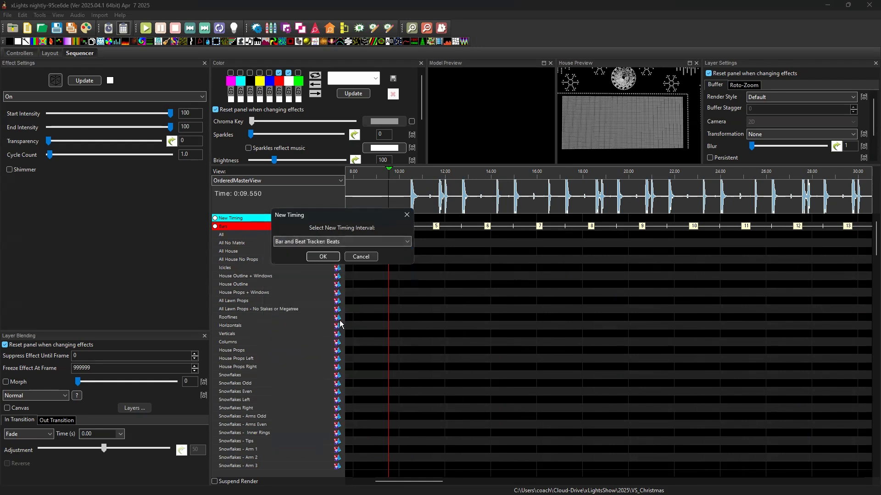
click(323, 256)
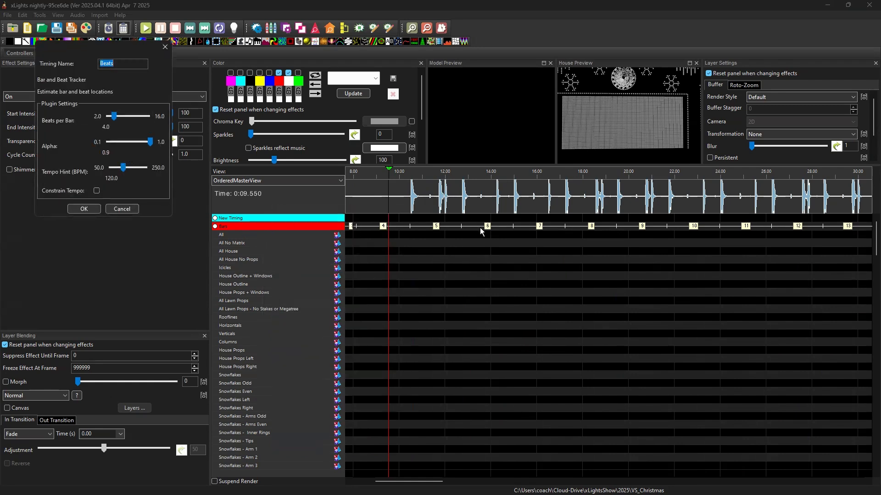
drag(113, 118, 90, 116)
click(84, 207)
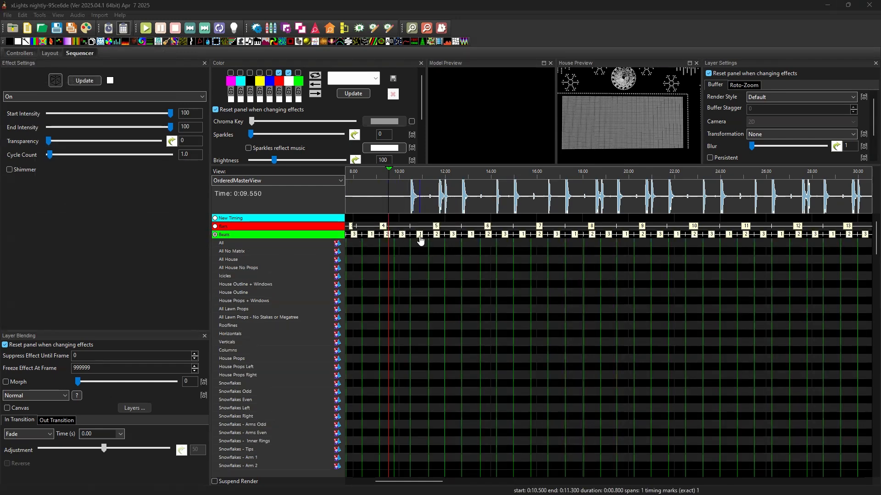
Try dividing the single Beats mark that starts at 10.5 seconds by 2, and undo the division
right_click(420, 236)
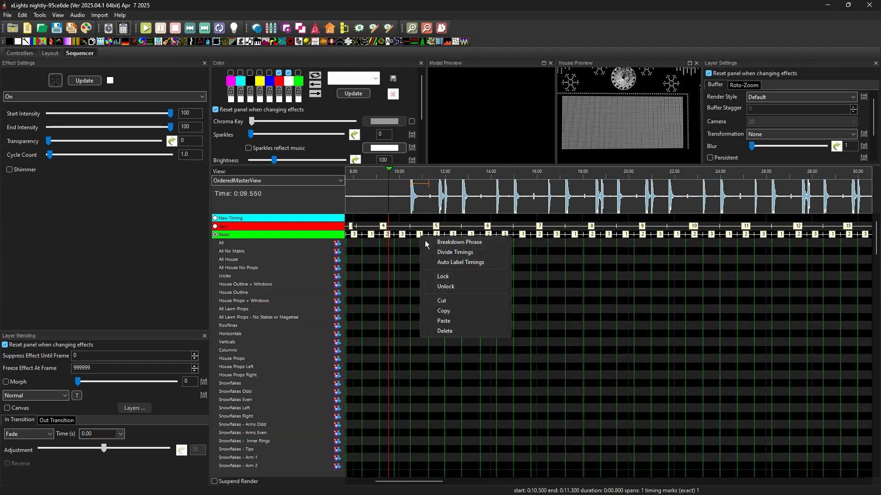
click(456, 252)
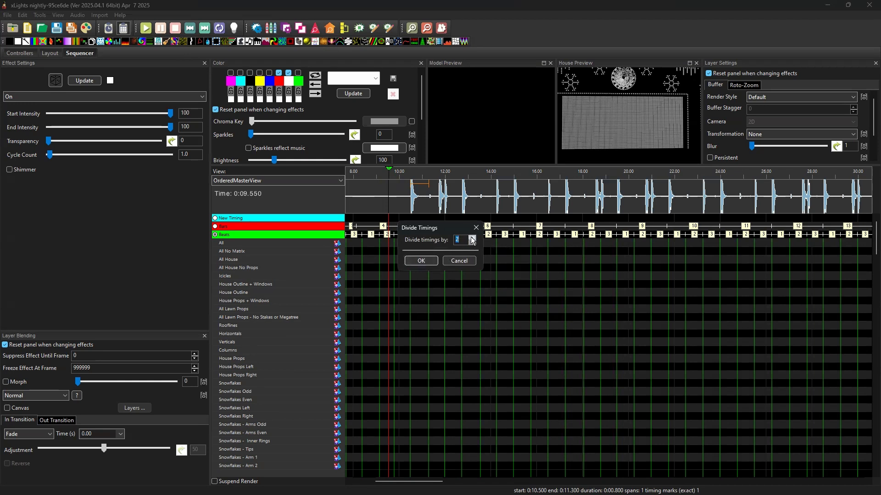
click(473, 243)
click(473, 243)
click(427, 260)
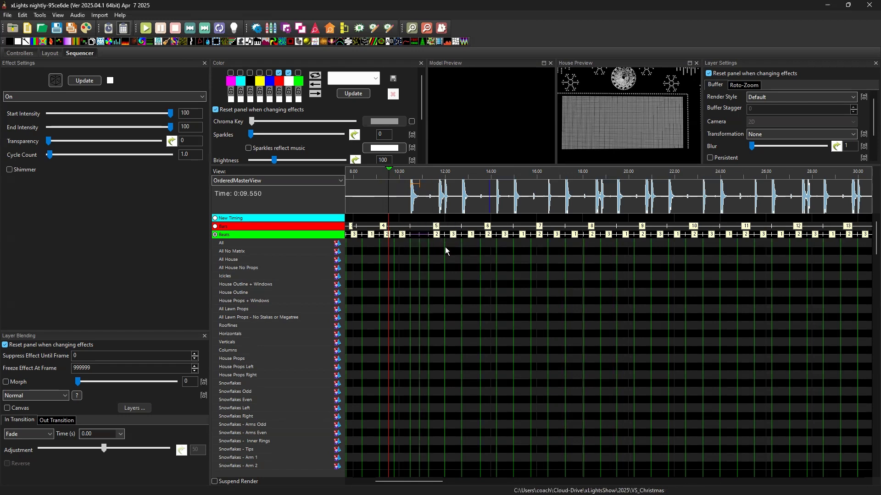
key(ctrl+z)
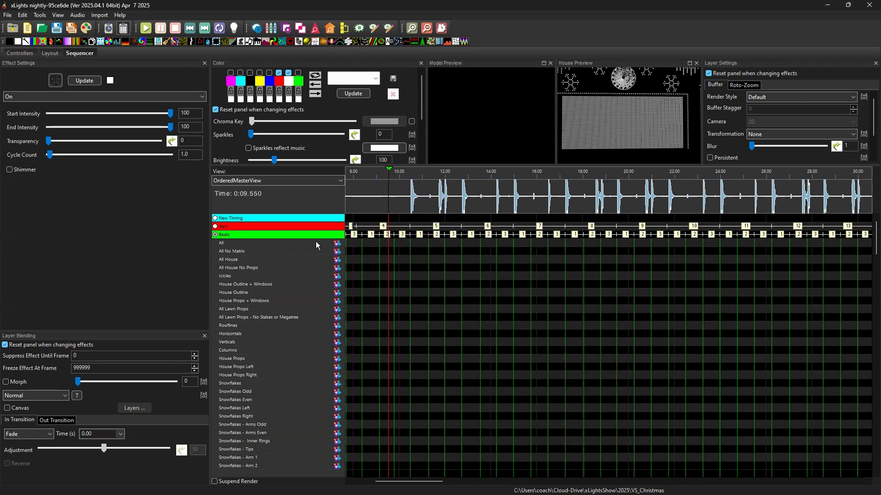
Select all timing marks in the Beats track and divide them by 3
key(Right)
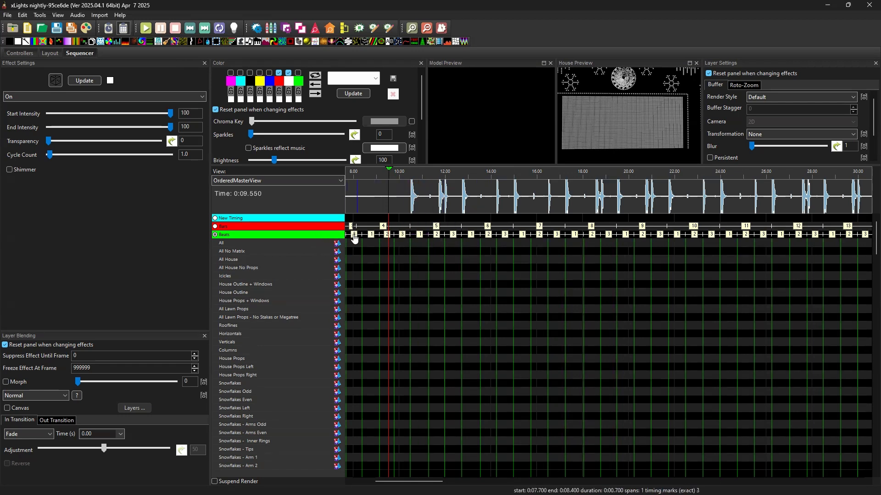
right_click(322, 234)
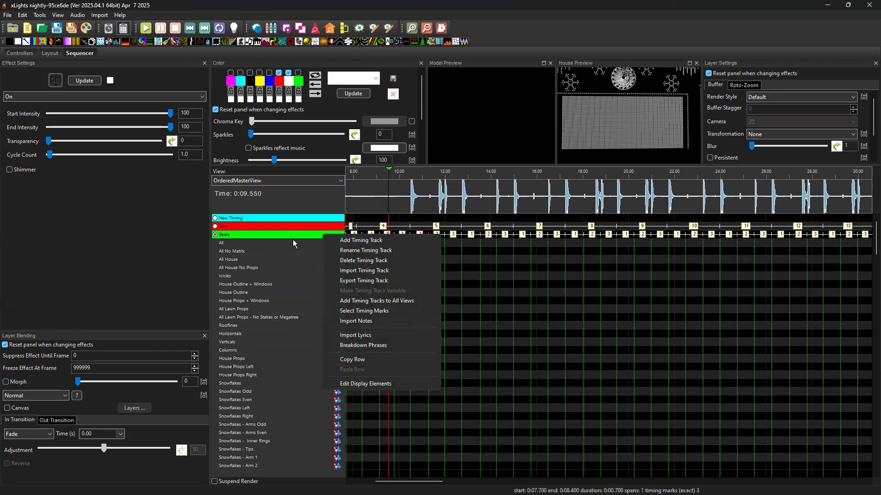
click(365, 310)
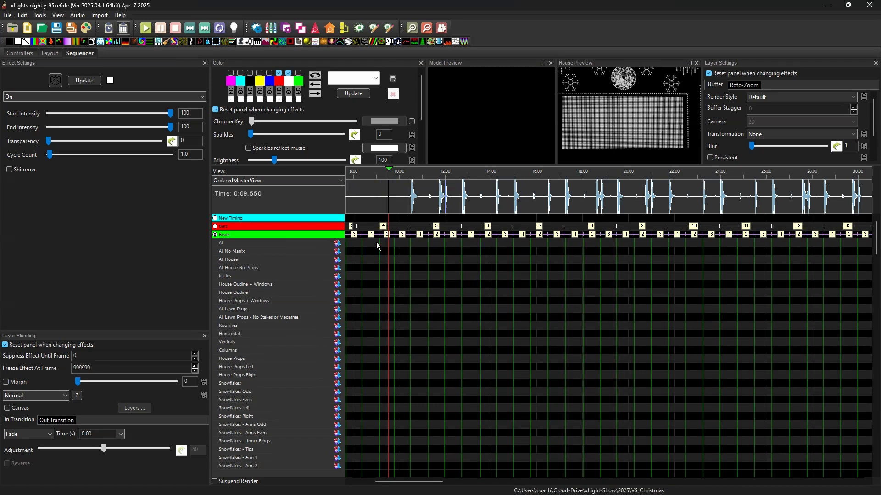
right_click(402, 236)
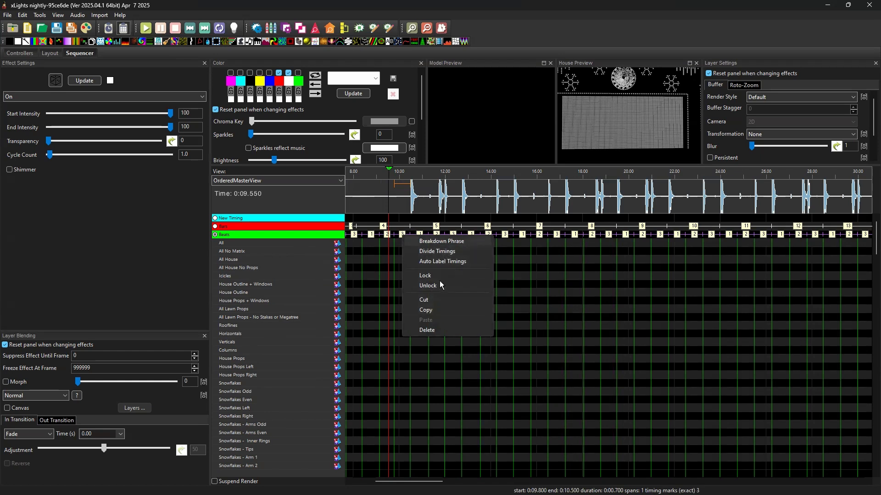
click(437, 252)
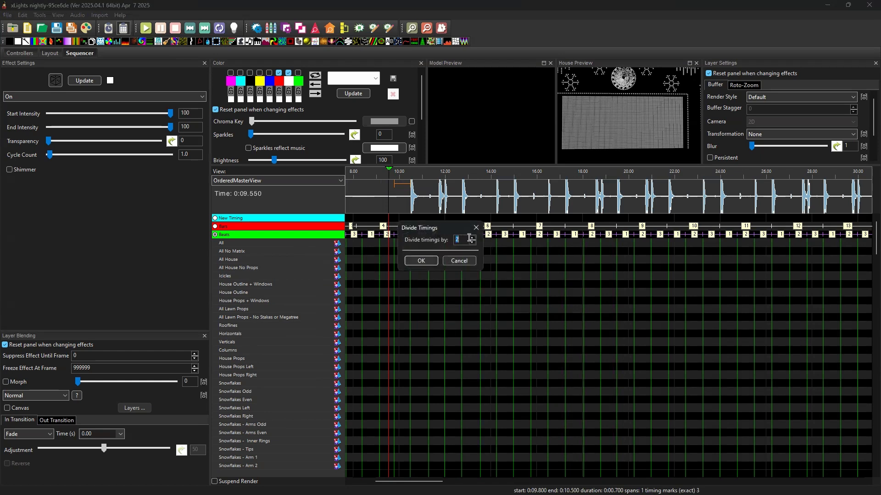
key(Up)
click(421, 261)
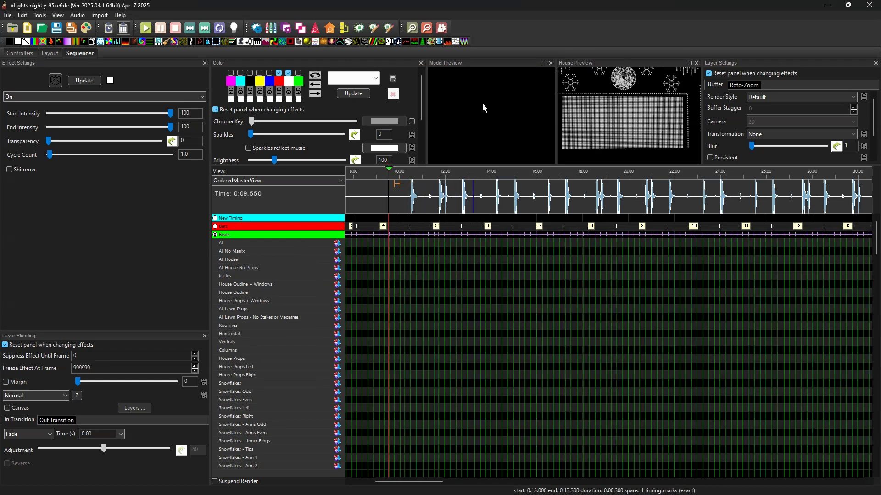
Auto-label the Beats timing track from 1 to 3, overwriting the existing labels
click(411, 28)
click(412, 29)
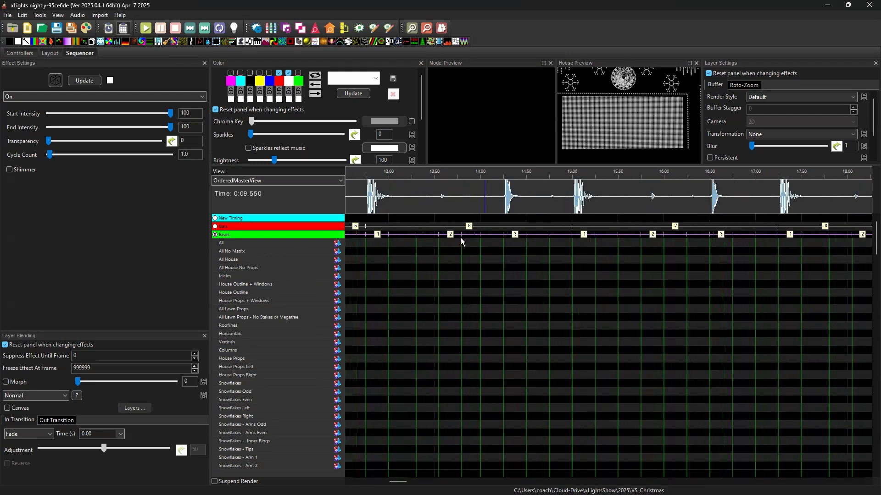
drag(402, 480, 393, 481)
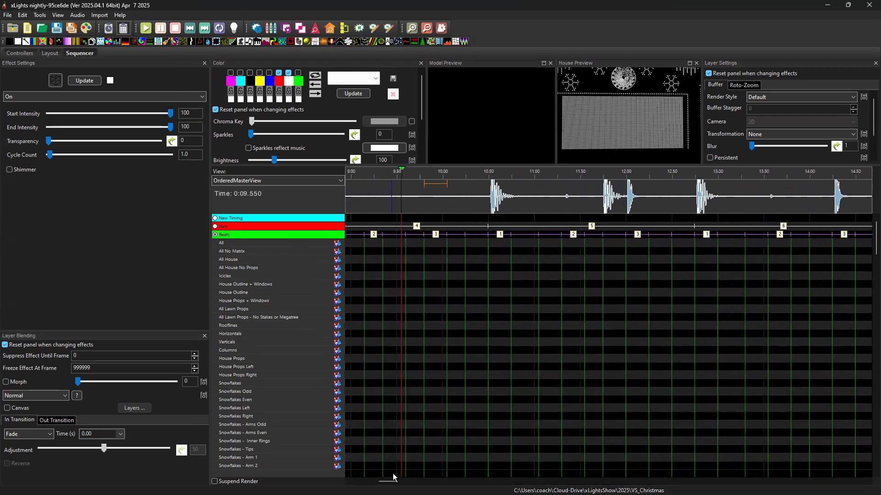
right_click(373, 235)
click(426, 261)
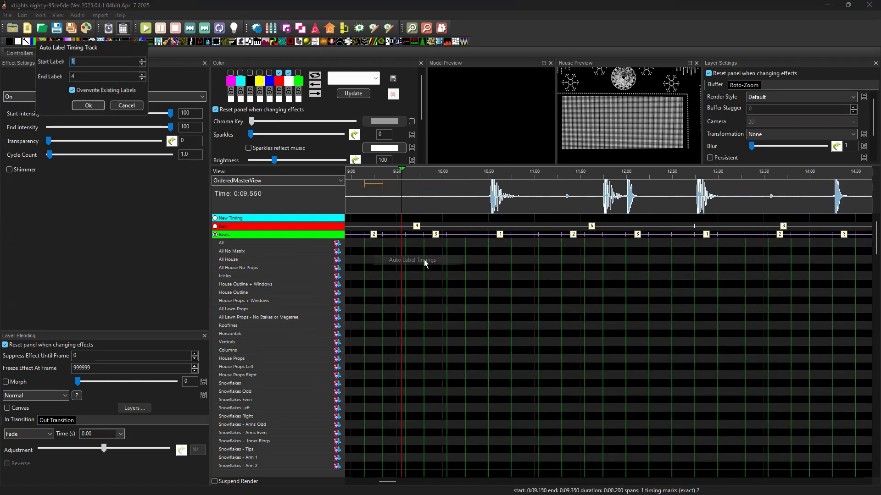
drag(100, 77, 57, 81)
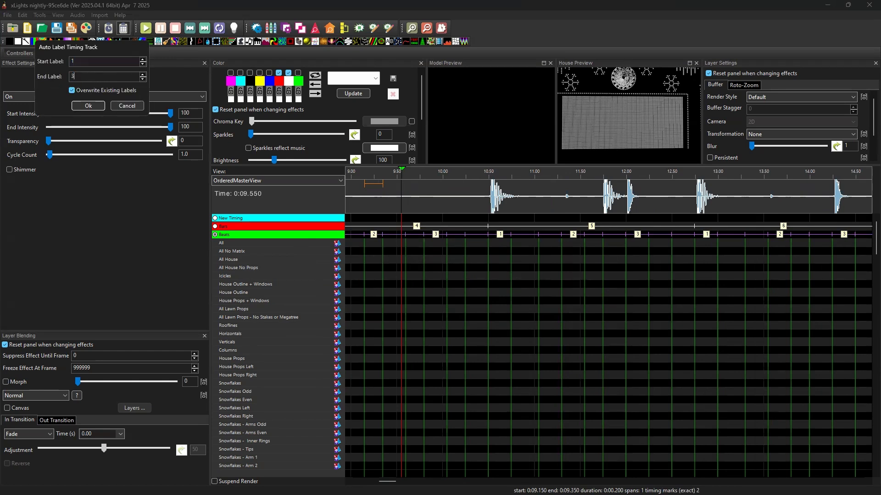
click(95, 105)
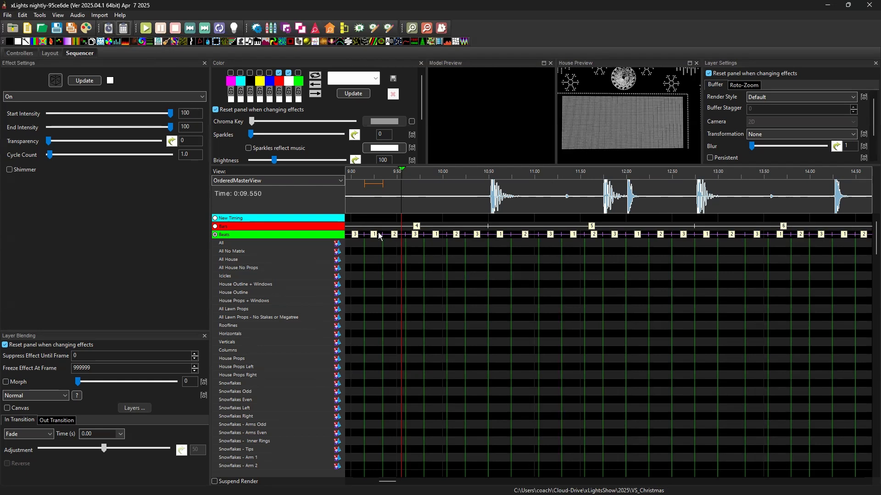
Place eight consecutive On effects, one per beat mark, on the All House row from about 2.05 to 3.45 seconds
click(450, 285)
click(480, 284)
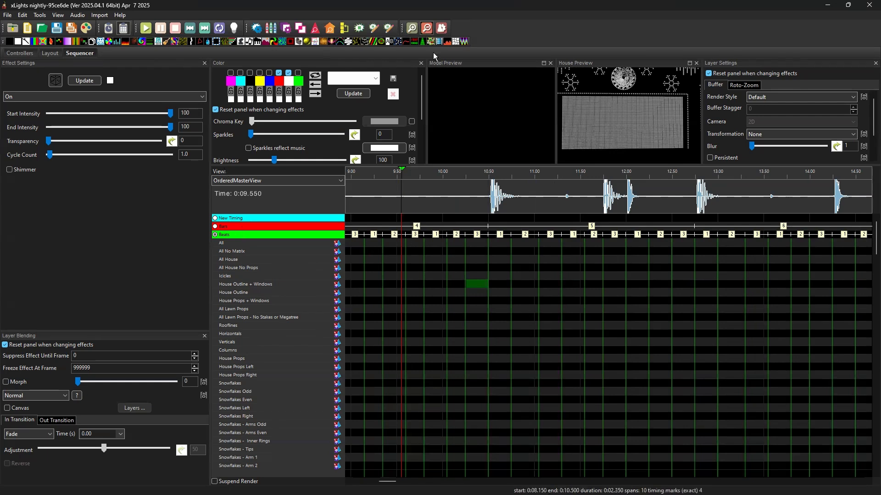
click(426, 28)
click(592, 283)
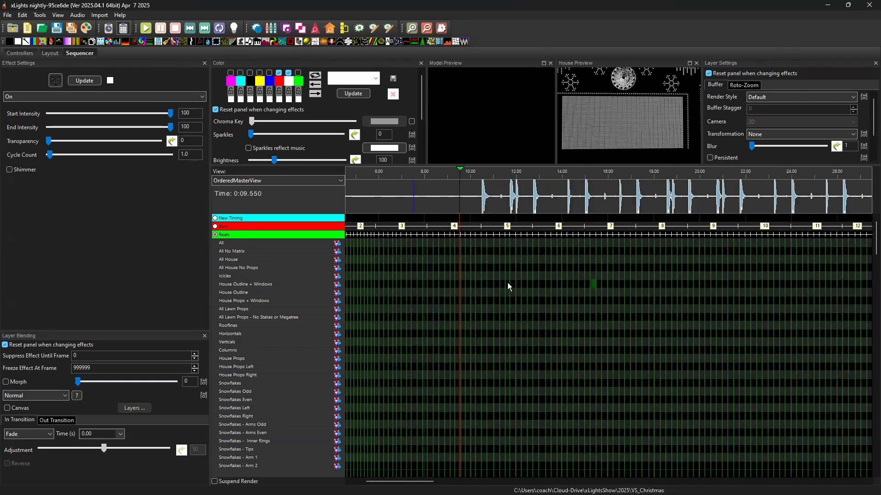
drag(393, 485, 381, 485)
click(421, 325)
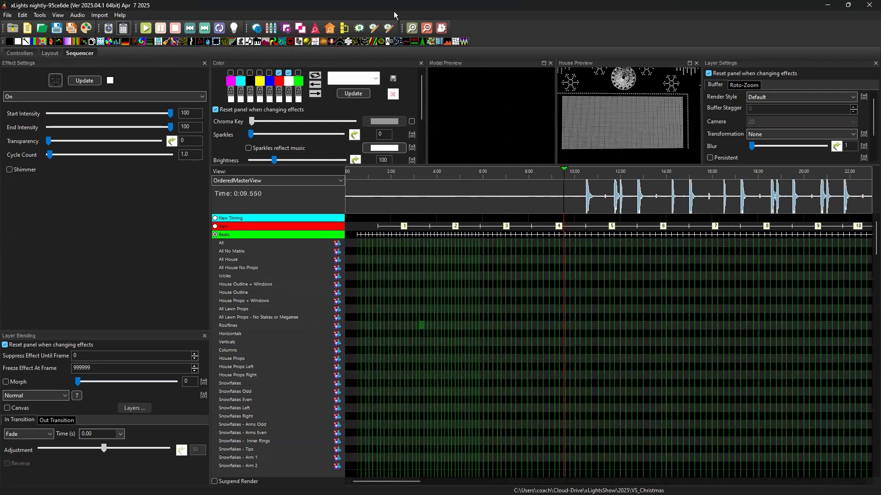
click(411, 27)
drag(382, 483, 376, 482)
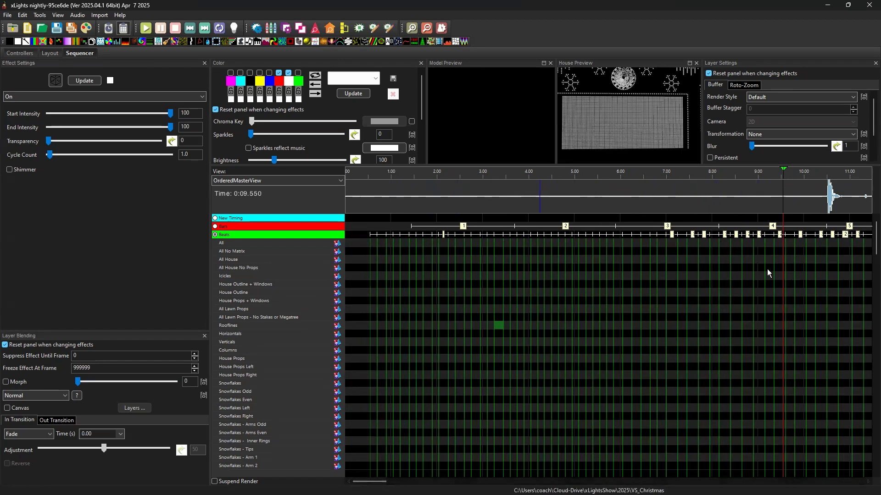
click(442, 259)
key(o)
click(454, 260)
key(o)
click(461, 259)
key(o)
click(469, 259)
key(o)
click(476, 258)
key(o)
click(484, 258)
key(o)
click(491, 258)
key(o)
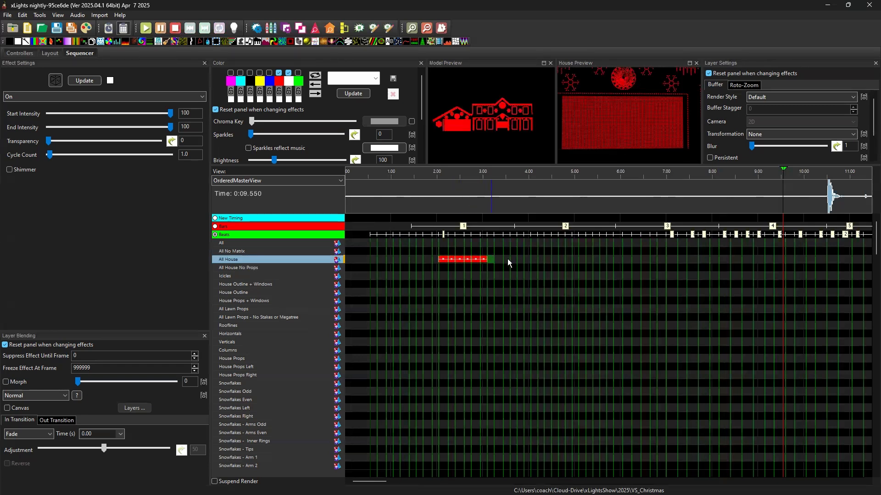
click(498, 258)
key(o)
Select all eight On effects on the All House row and update their colours to white only
click(486, 274)
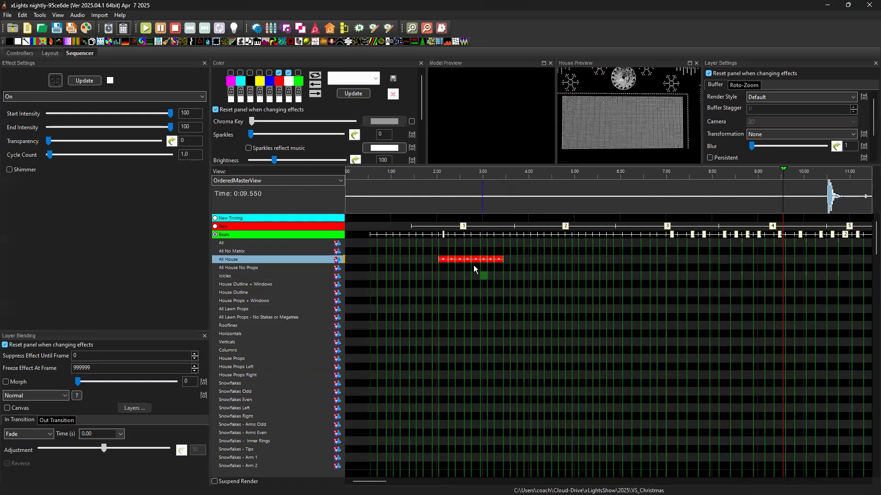
click(499, 259)
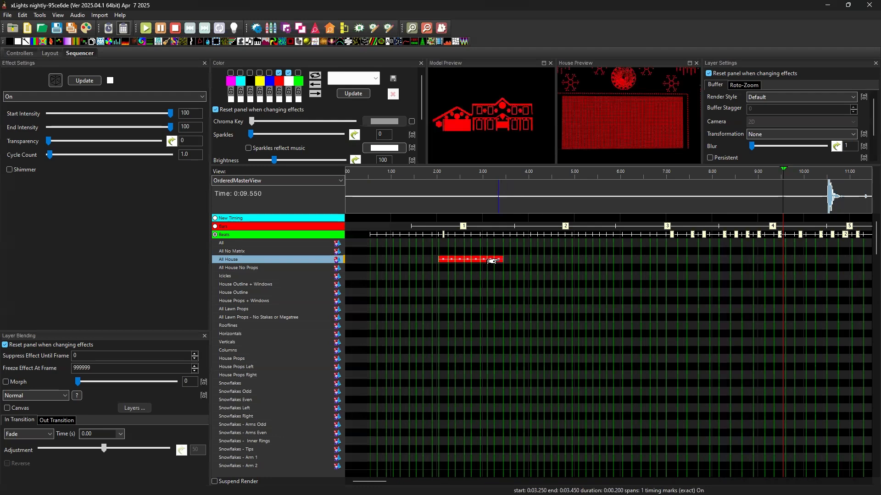
click(462, 284)
drag(501, 260, 439, 260)
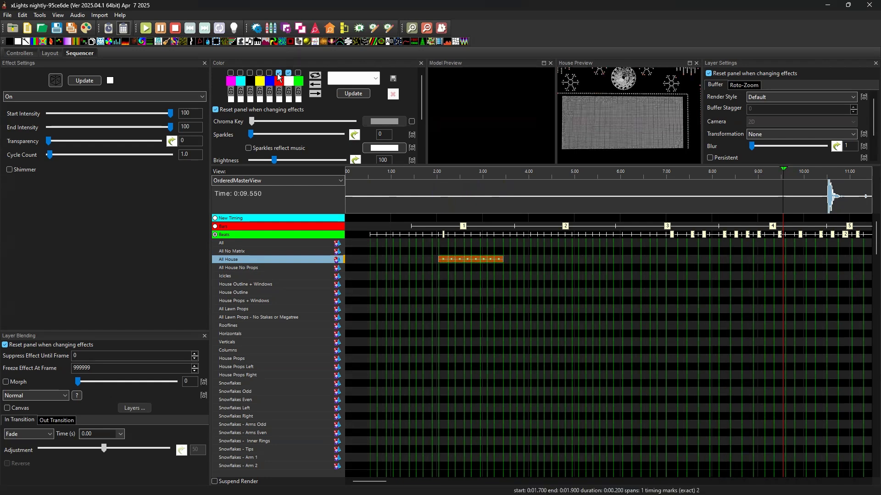
click(357, 95)
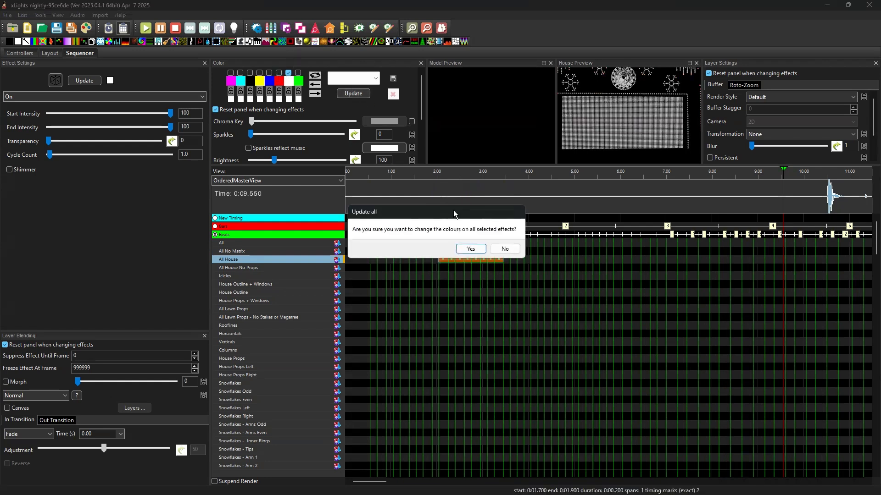
click(480, 250)
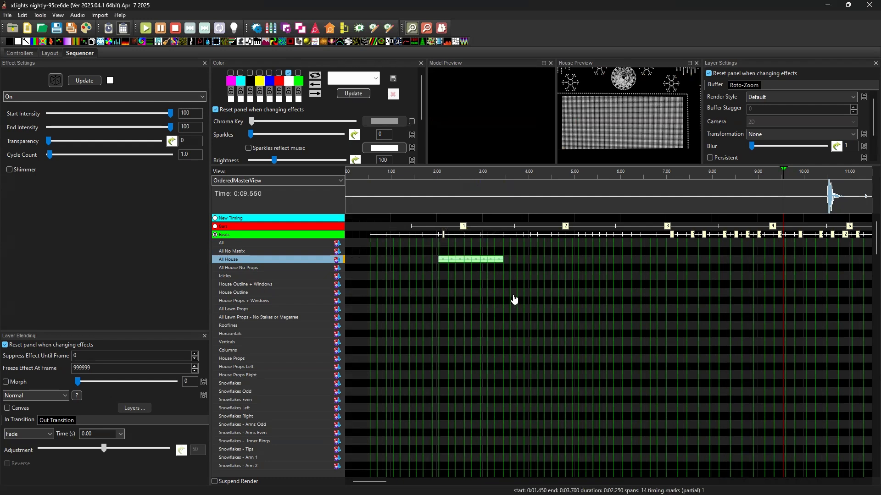
Copy the eight white effects and paste them by cell on the All House row from the beat starting at 5.85 seconds
scroll(526, 317, up, 2)
click(495, 259)
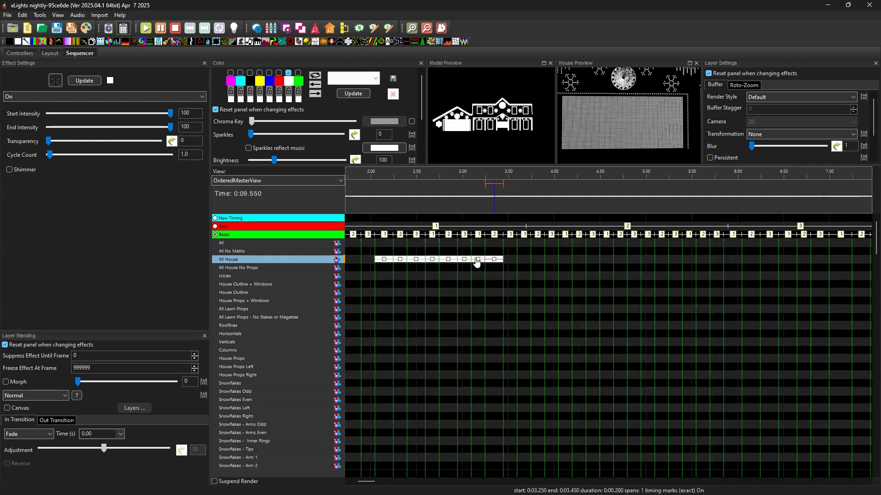
drag(508, 258, 385, 259)
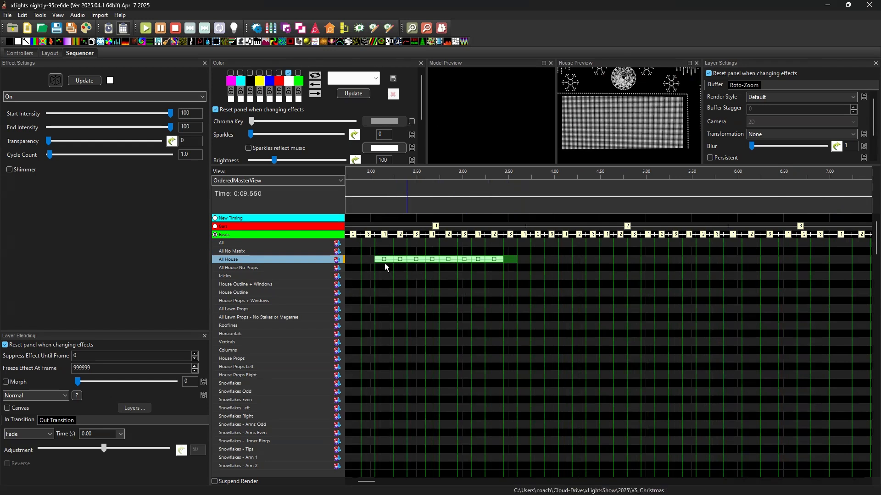
right_click(390, 263)
click(482, 275)
click(737, 260)
right_click(736, 260)
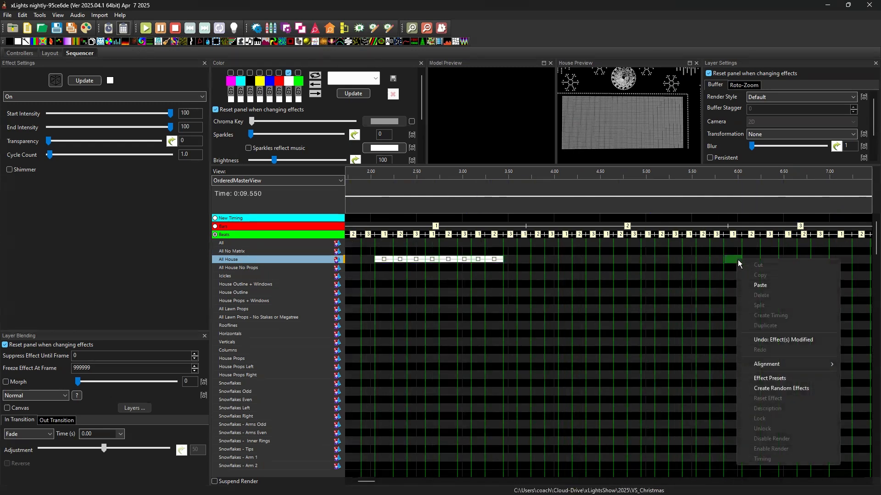
click(770, 286)
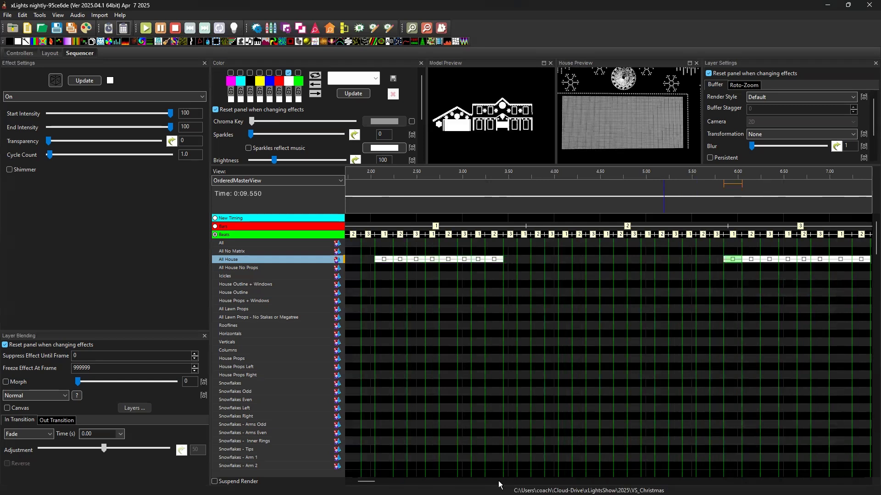
Try Paste by Time with the copied effects on the All House No Props row at 5.85 seconds, and delete the pasted effects
drag(369, 482, 373, 481)
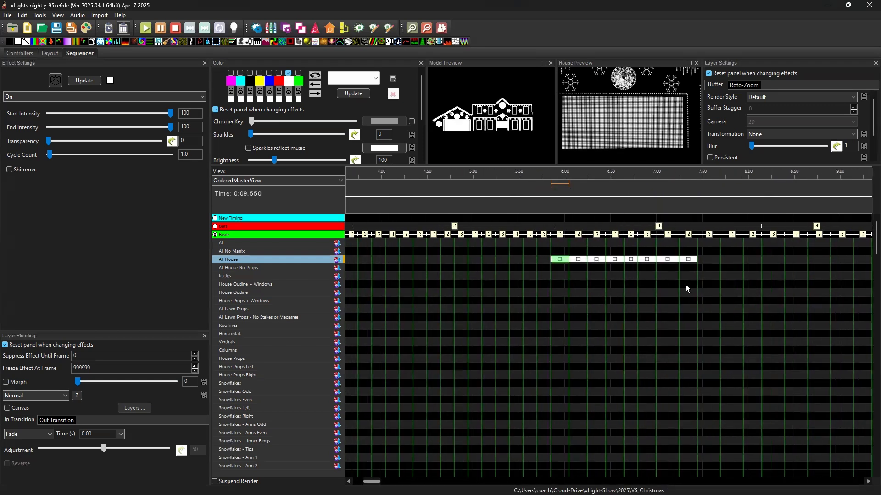
click(108, 31)
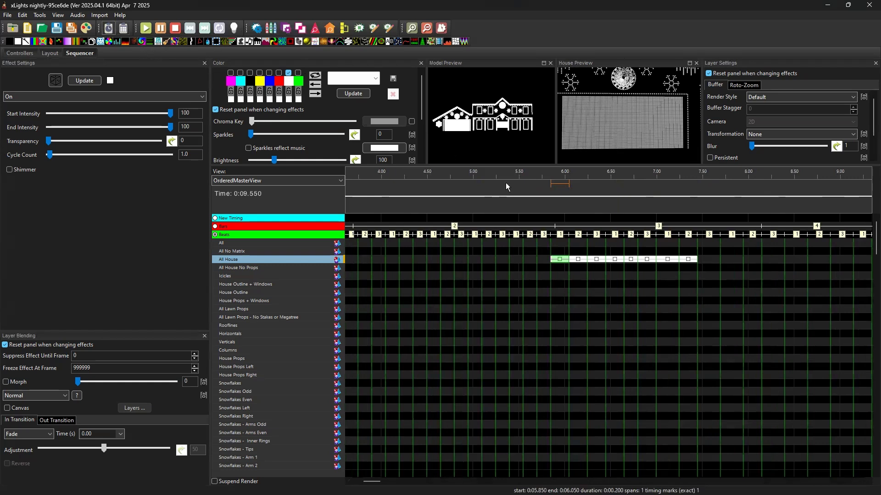
right_click(560, 269)
click(559, 267)
right_click(560, 267)
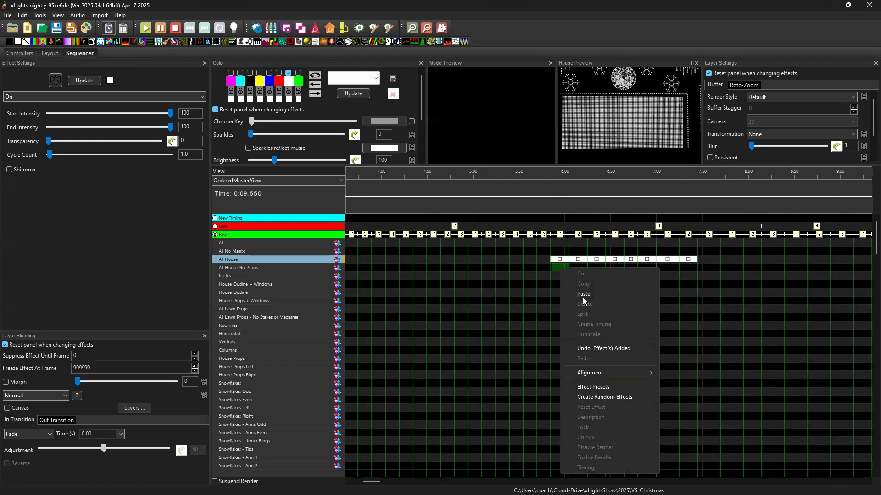
click(600, 294)
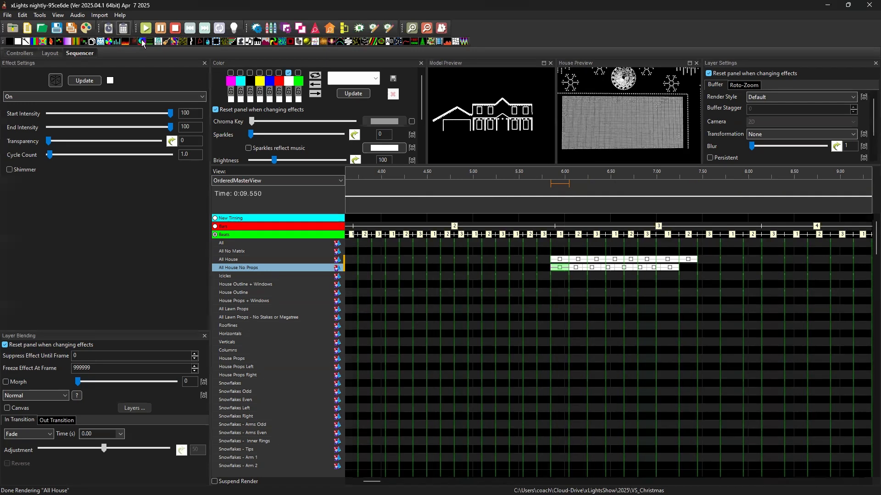
drag(688, 268, 560, 275)
key(Delete)
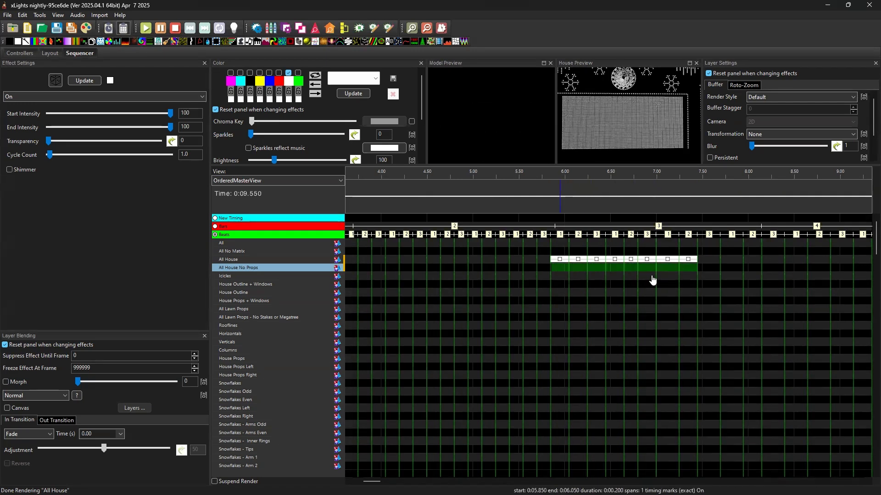
Try copying the All House effects with the Beats track inactive, and pasting them by cell at 10.5 seconds with Beats reactivated
drag(371, 482, 379, 482)
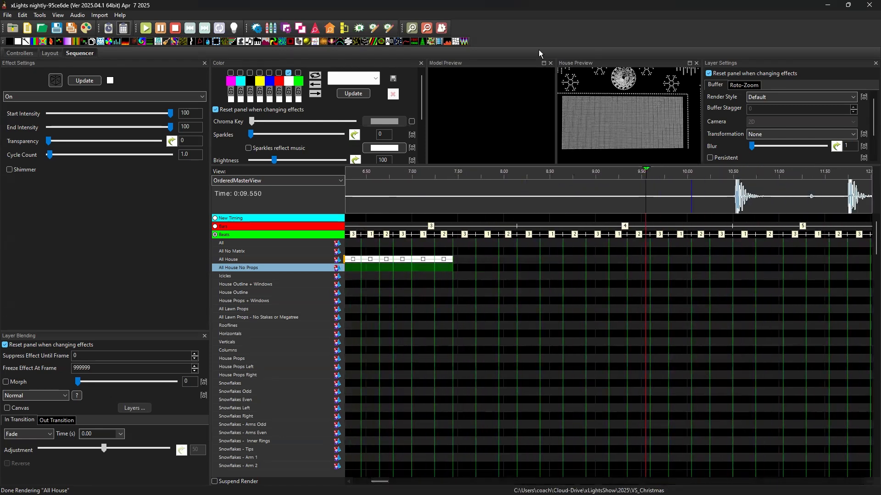
scroll(629, 298, down, 1)
scroll(629, 298, left, 2)
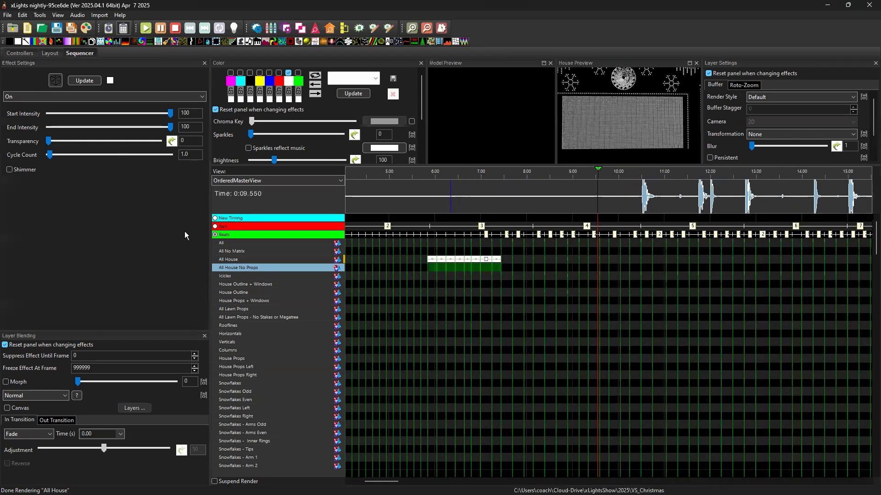
click(215, 233)
drag(527, 267, 413, 259)
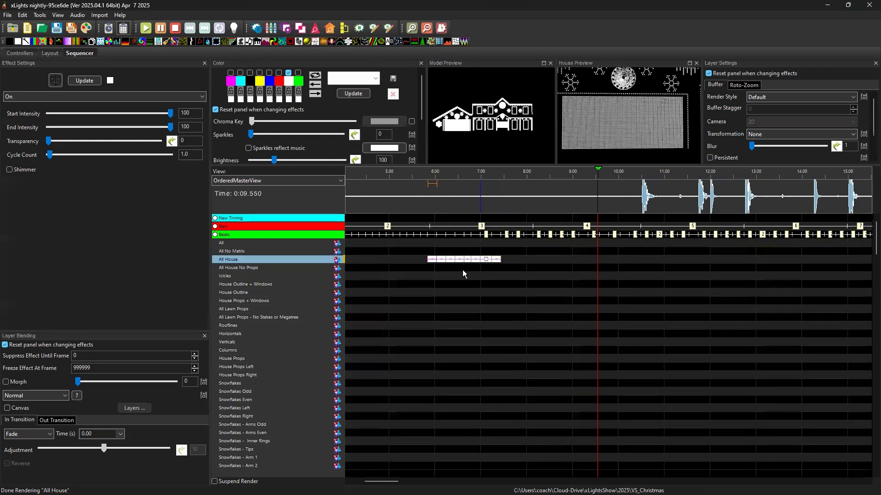
click(215, 235)
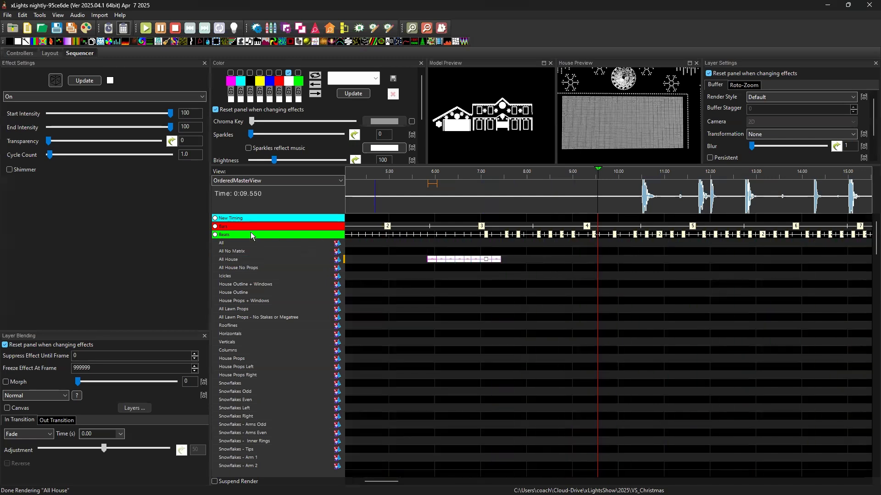
click(215, 235)
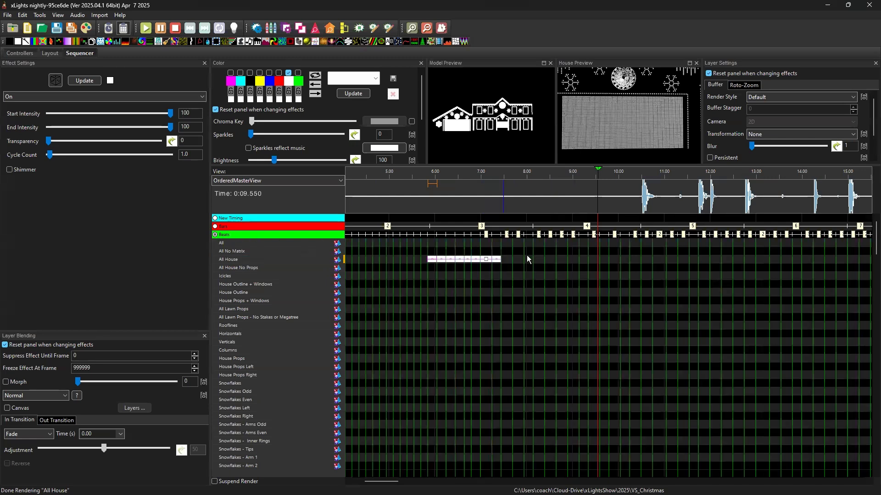
click(647, 262)
key(ctrl+v)
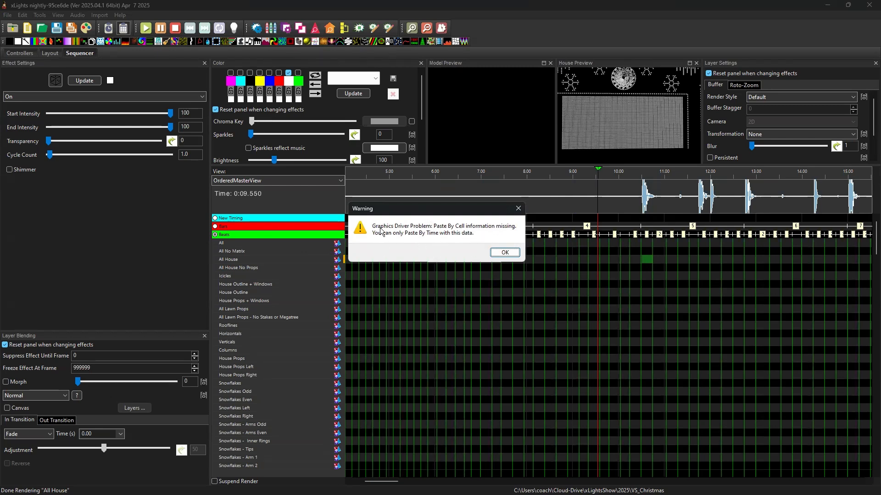
click(505, 252)
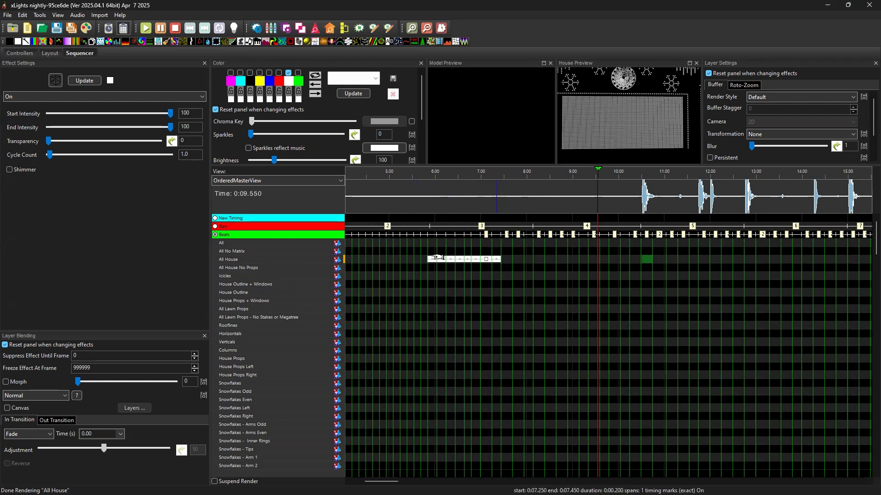
Recopy the eight white All House effects with the Beats track inactive, reactivate Beats, and paste them on the same row at 10.5 seconds
click(215, 234)
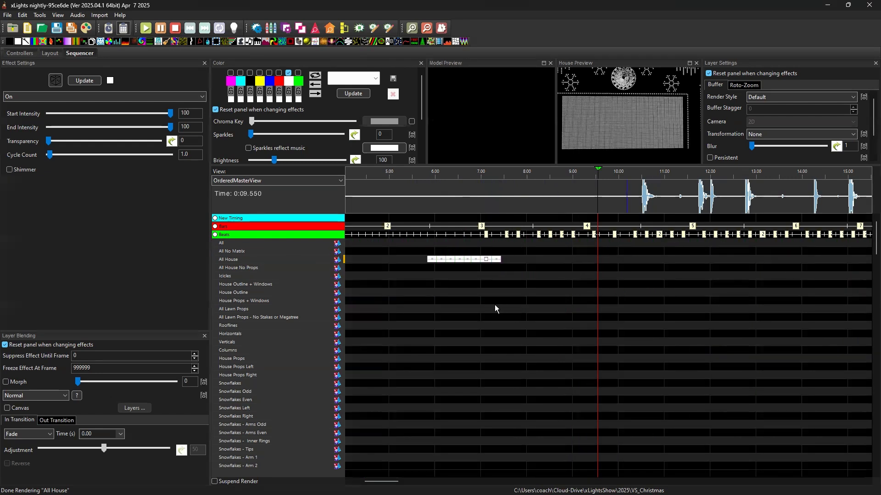
click(493, 259)
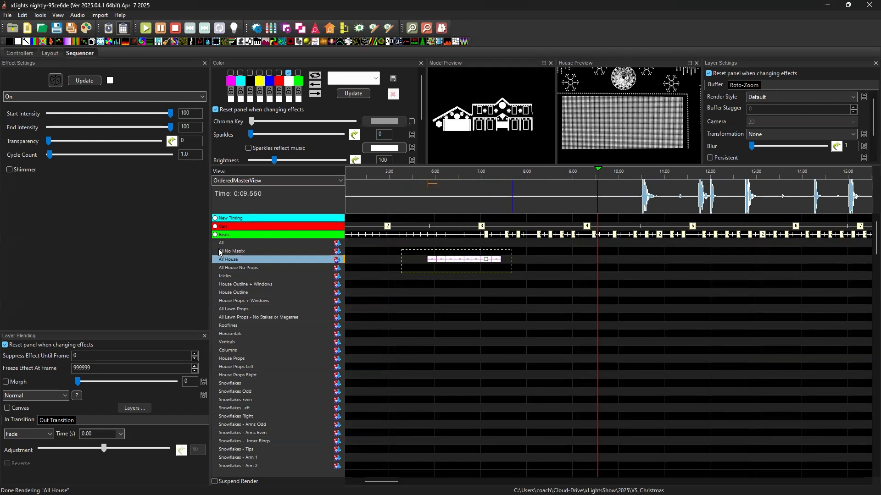
click(215, 234)
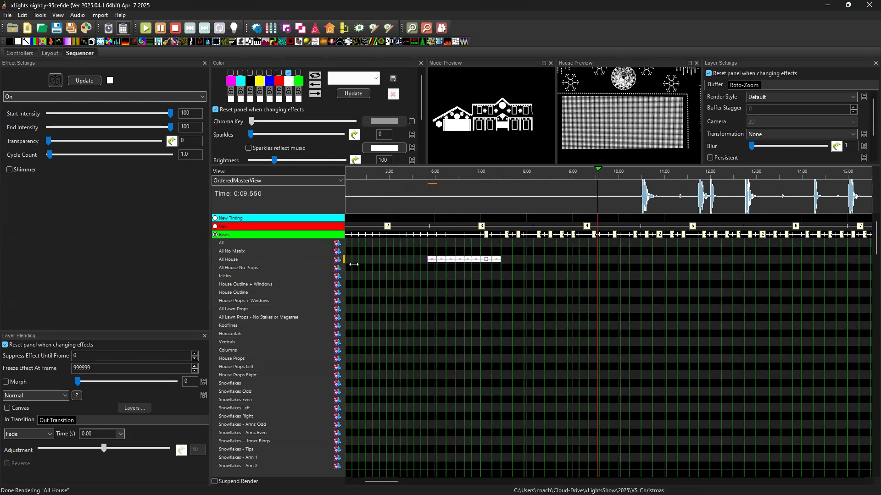
click(645, 261)
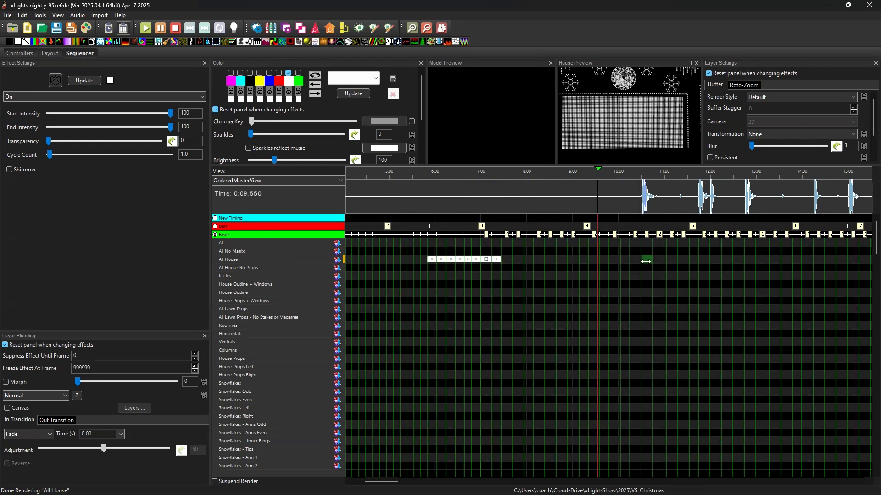
key(ctrl+v)
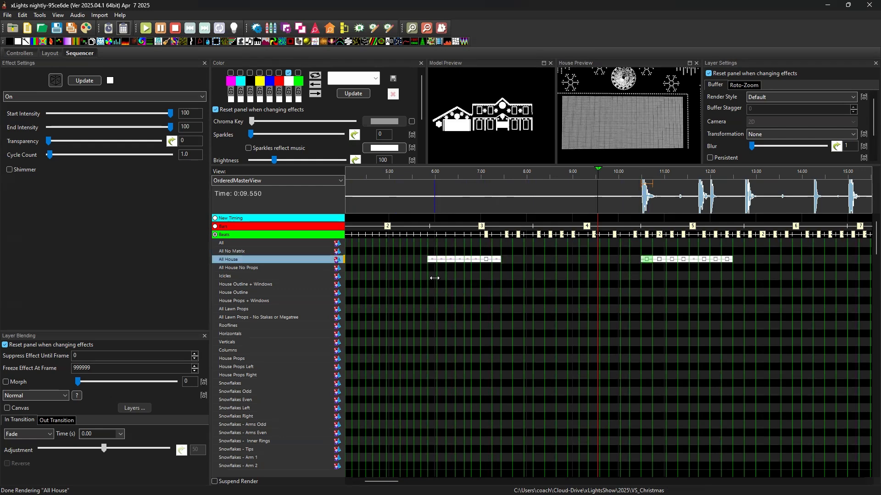
Paste the copied effects on the Icicles, House Outline, All Lawn Props - No Stakes or Megatree, Horizontals and House Props rows at staggered beats
click(434, 278)
key(ctrl+v)
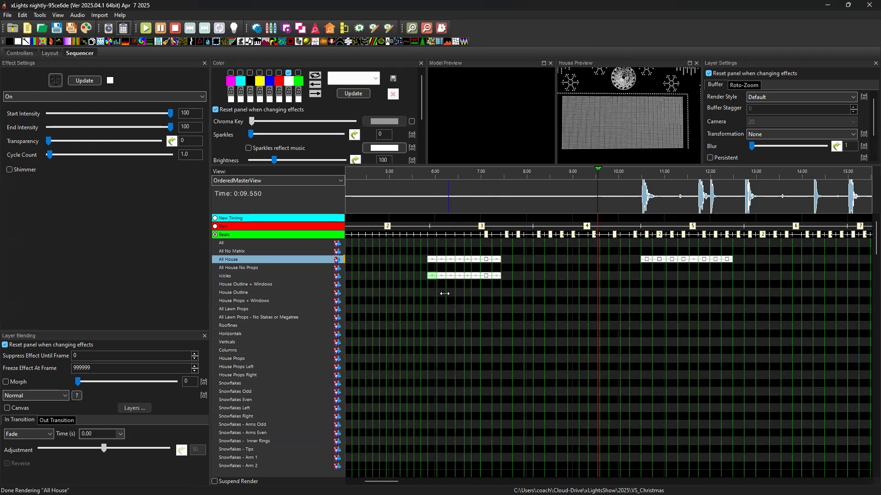
click(457, 292)
key(ctrl+v)
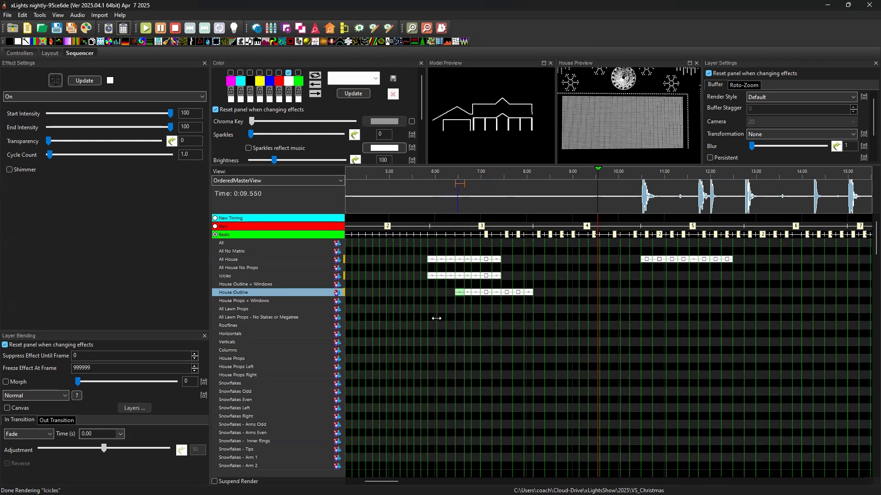
click(418, 318)
key(ctrl+v)
click(498, 333)
key(ctrl+v)
click(457, 359)
key(ctrl+v)
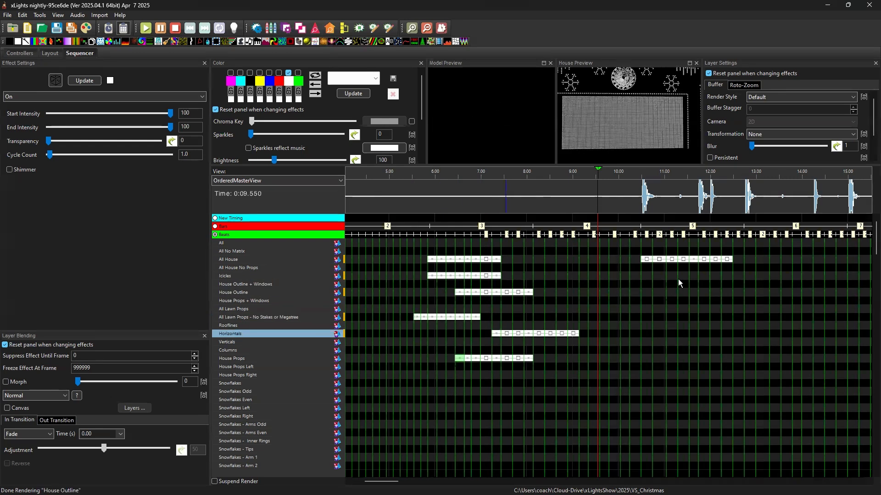
Copy the cell block from All House through House Props with Beats active, and paste it on the All House row at about 13 seconds
drag(581, 359, 582, 292)
drag(444, 257, 416, 259)
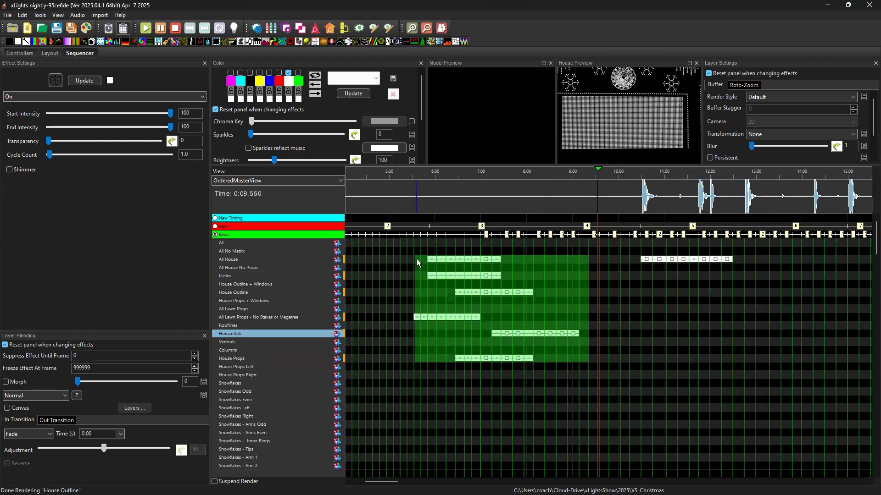
click(761, 262)
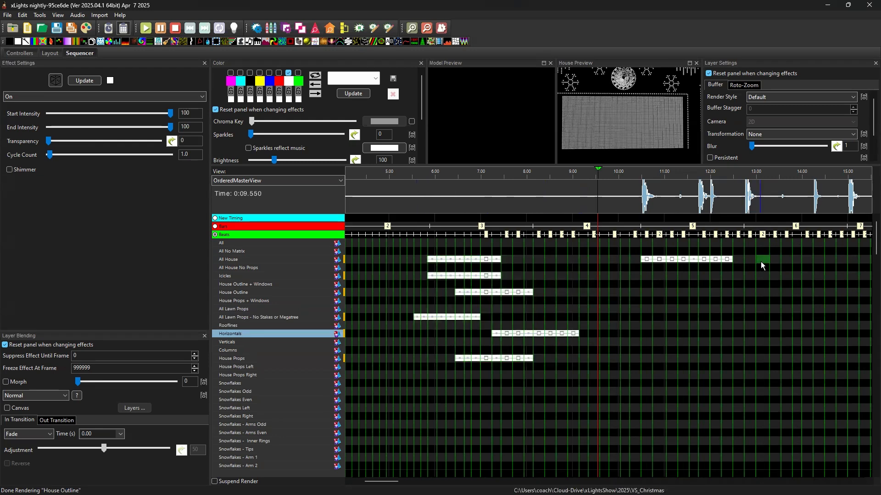
key(ctrl+v)
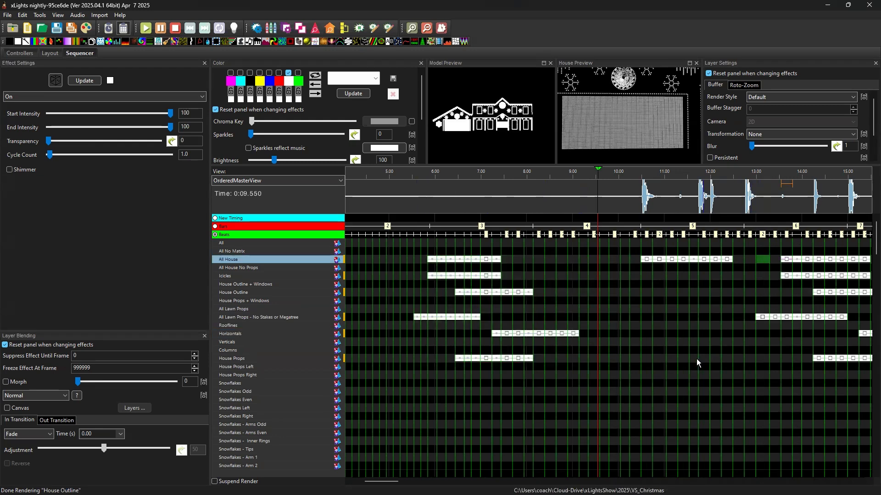
drag(585, 269, 583, 360)
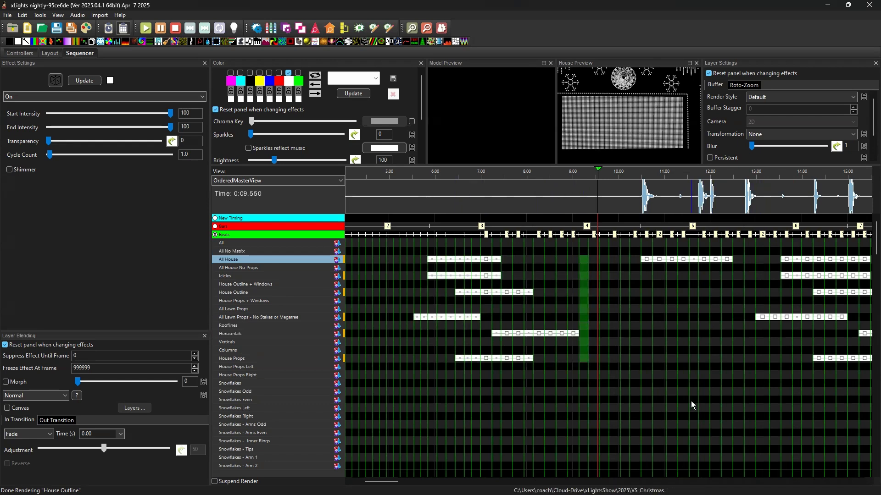
scroll(691, 401, right, 1)
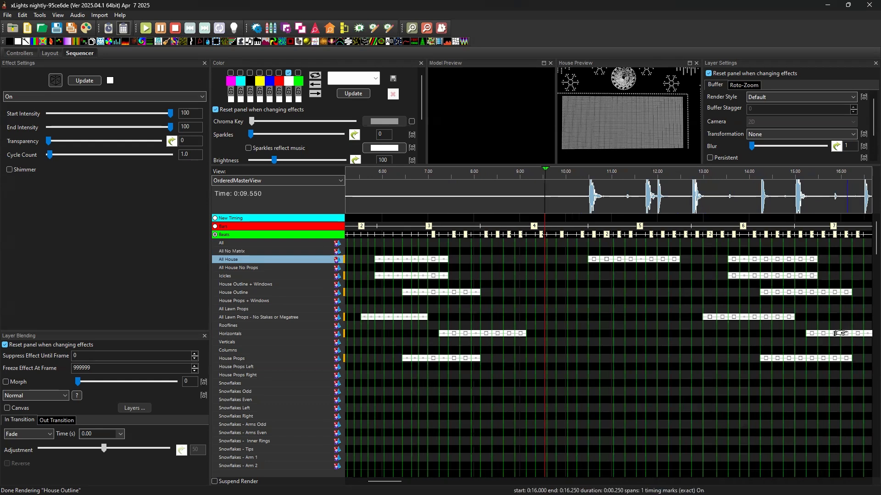
Undo the block paste and delete the effects starting at 10.5 seconds on the All House row
key(ctrl+z)
drag(698, 262, 585, 267)
key(Delete)
Paste the copied staggered block from the Snowflakes - Arm 5 row downward, starting at about 6.8 seconds
scroll(477, 400, down, 5)
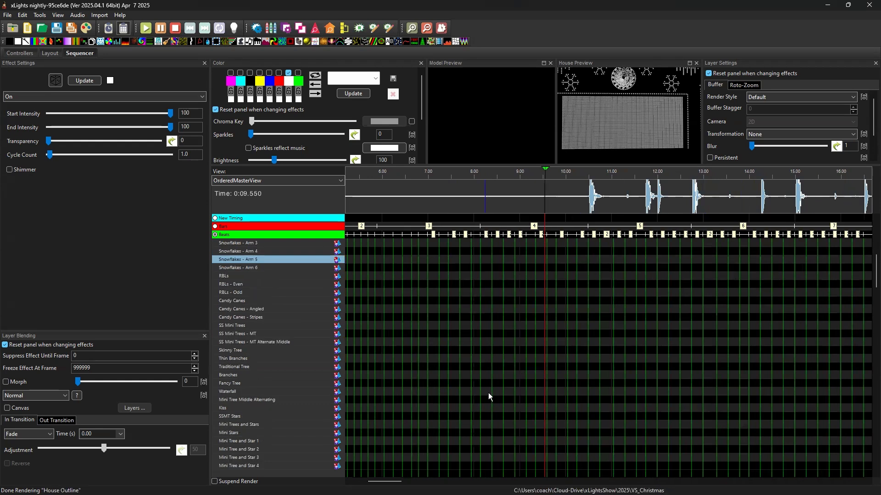
scroll(488, 398, down, 2)
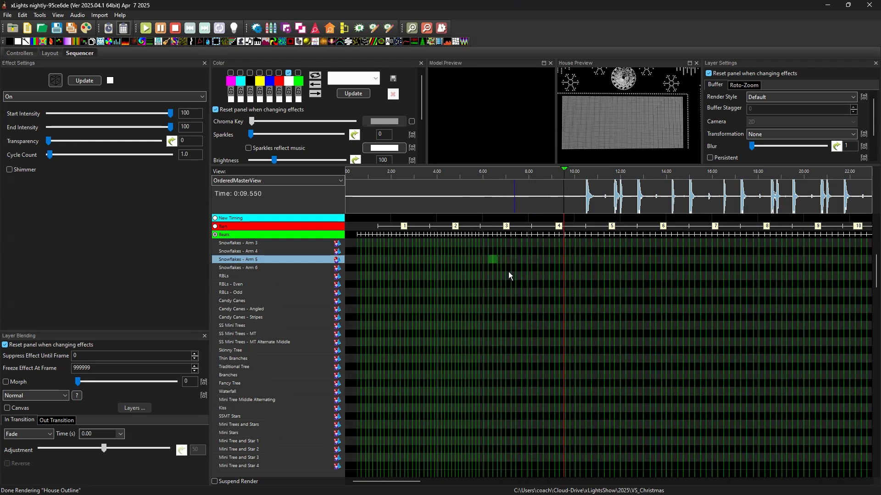
click(505, 259)
key(ctrl+v)
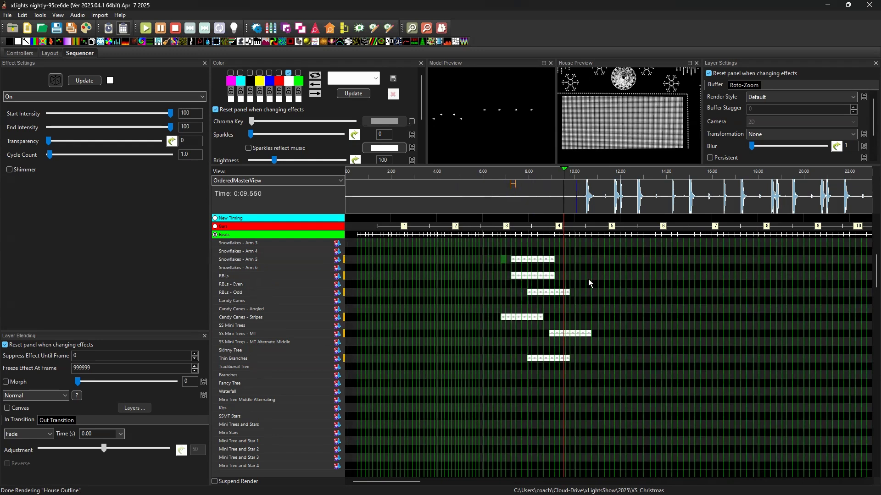
click(601, 342)
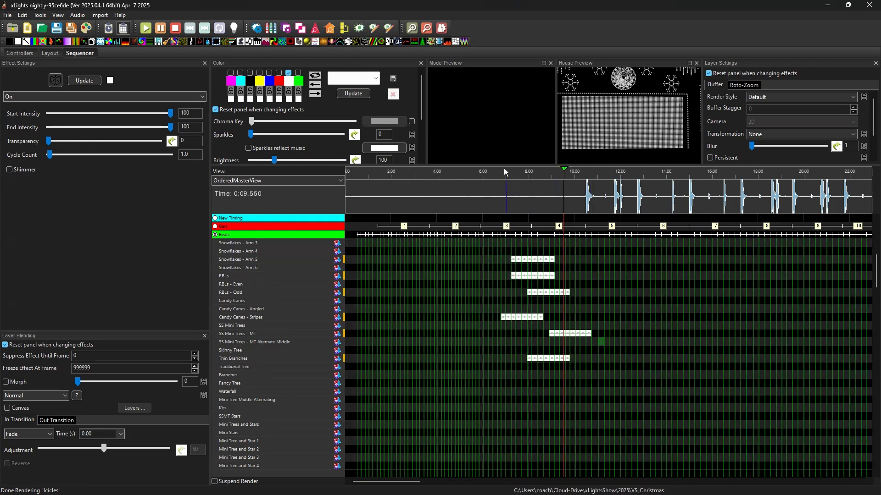
Try copying the Snowflakes - Arm 5 through Thin Branches cells with Beats active, pasting them at about 12.75 seconds, and undo the paste
click(411, 32)
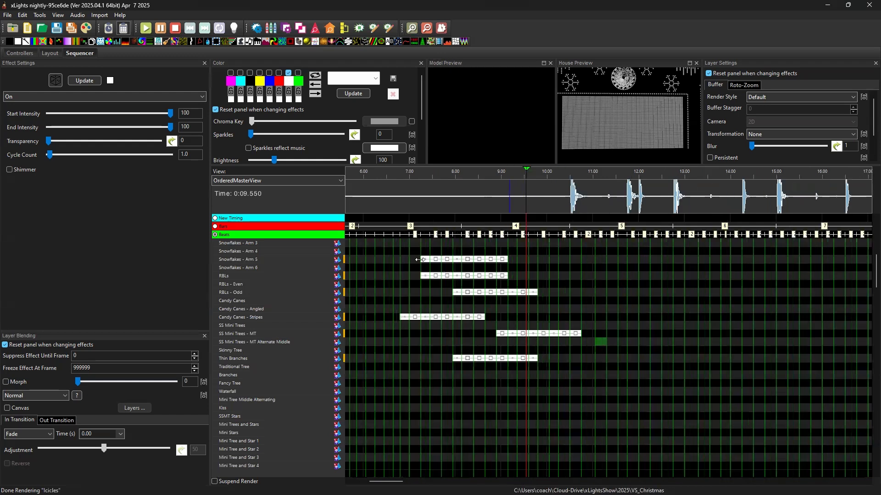
drag(406, 256, 537, 305)
drag(588, 359, 575, 359)
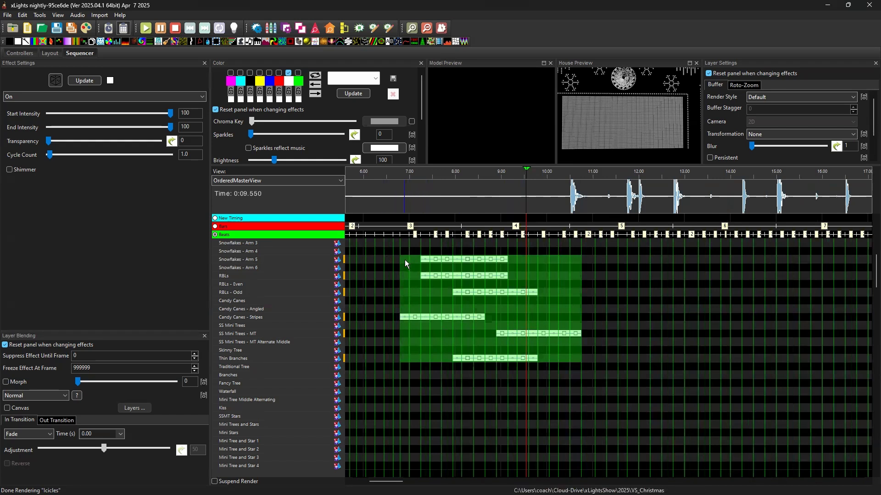
click(678, 262)
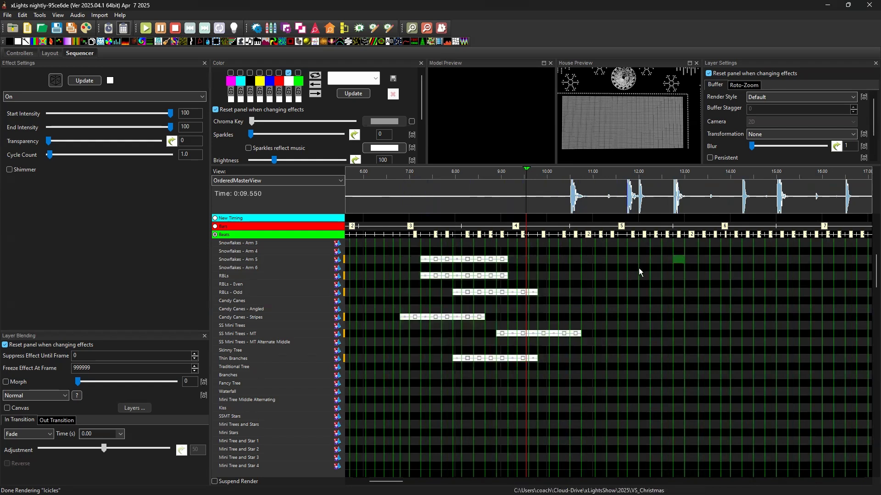
key(ctrl+v)
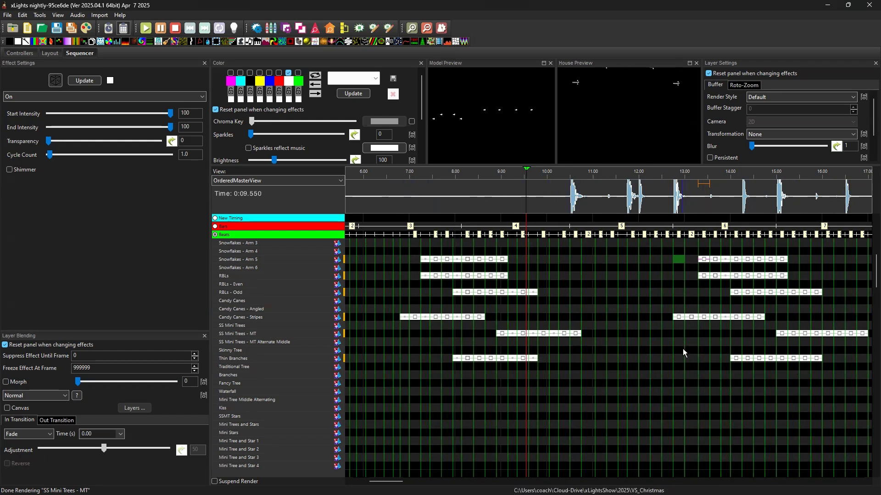
key(ctrl+z)
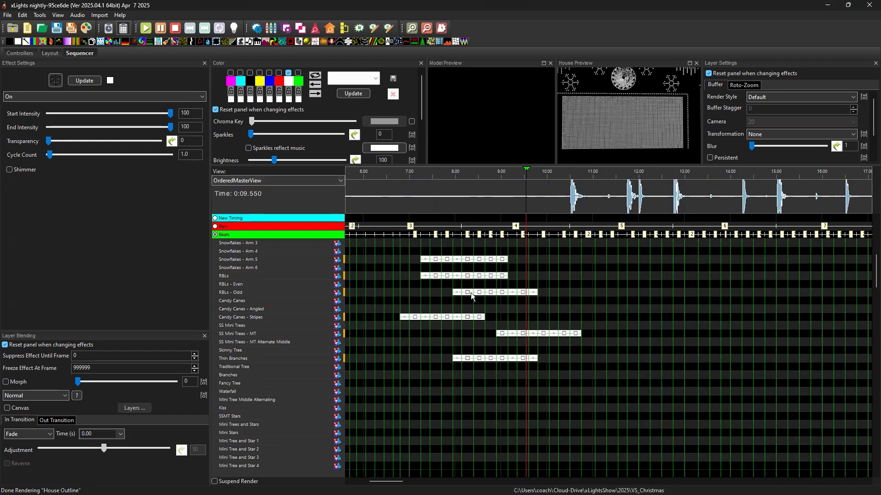
Copy the block's effects with Beats inactive, reactivate Beats, and paste them on the Snowflakes - Arm 5 row at about 12.75 seconds
drag(607, 363, 402, 253)
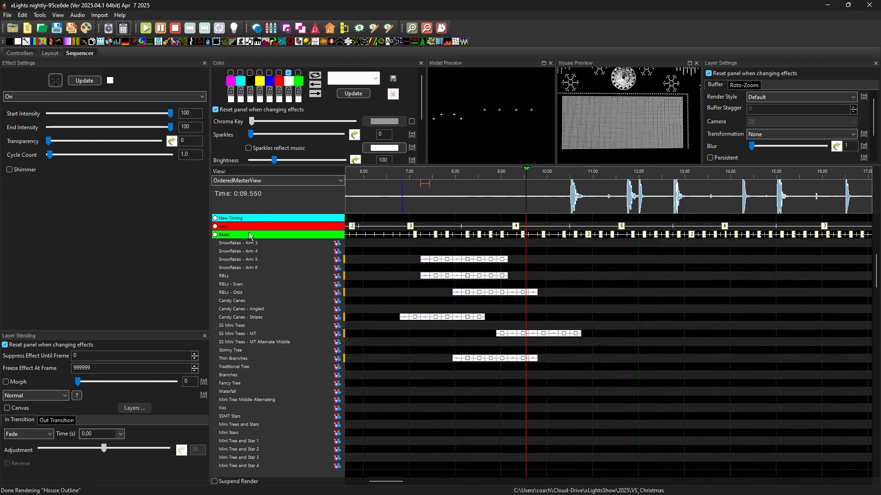
click(231, 238)
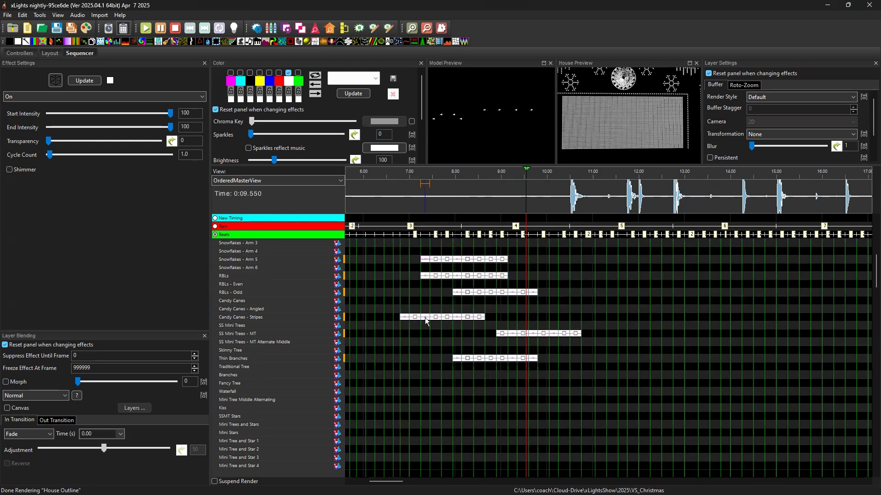
click(679, 261)
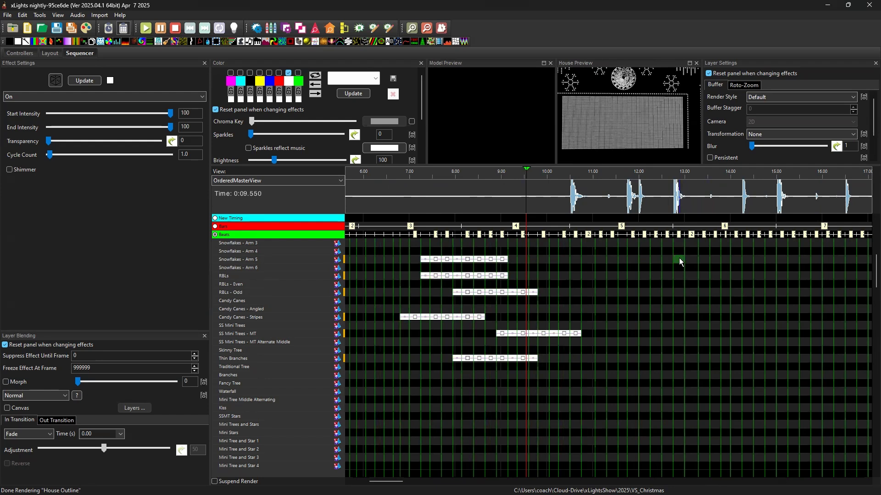
key(ctrl+v)
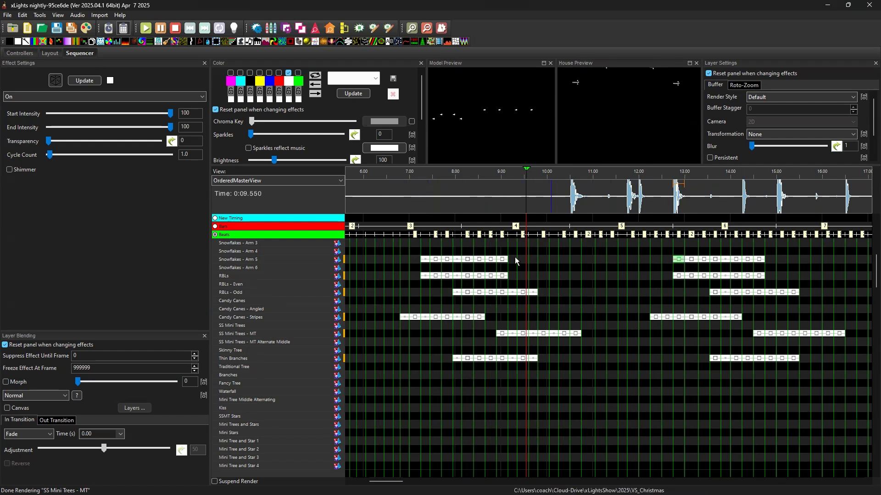
Examine the cell selection from Snowflakes - Arm 5 through Thin Branches, and compare how the block's start is defined with Beats active and inactive
drag(575, 258, 405, 361)
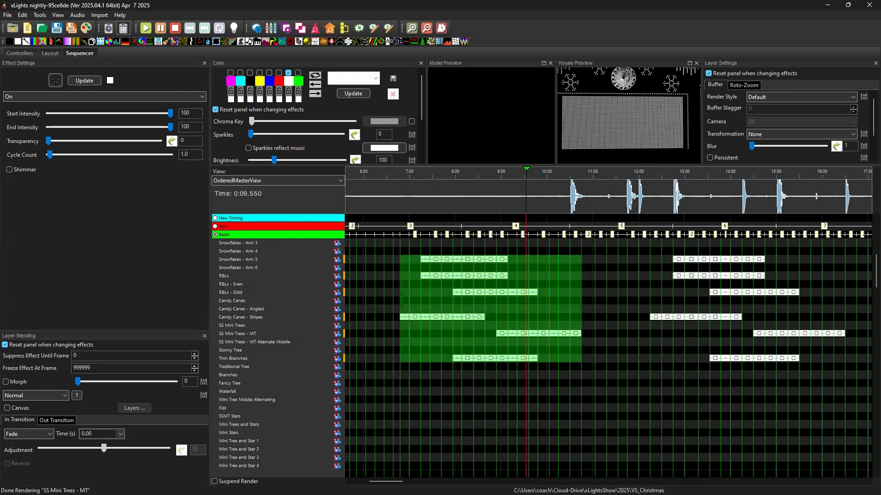
click(736, 384)
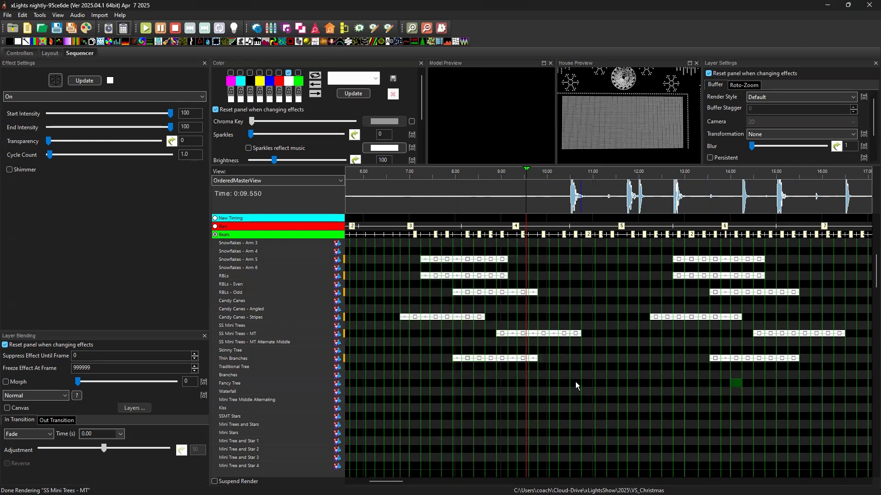
click(576, 358)
drag(577, 267, 406, 252)
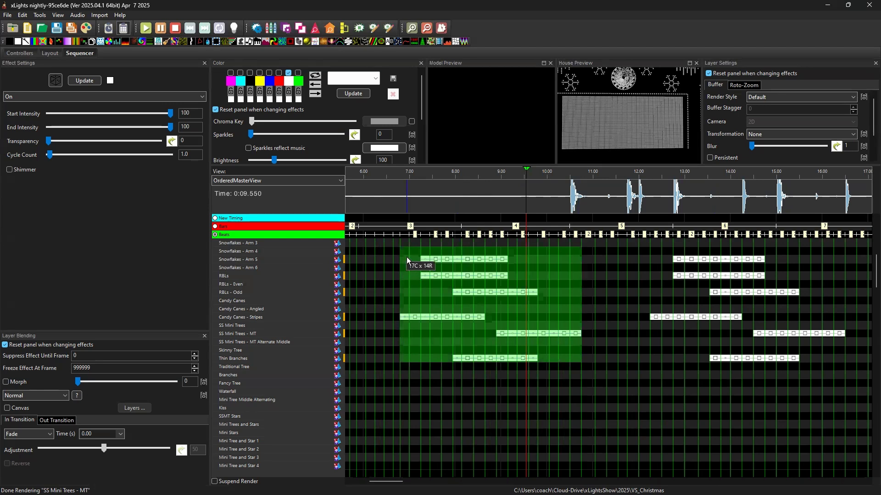
click(627, 301)
drag(407, 257, 579, 362)
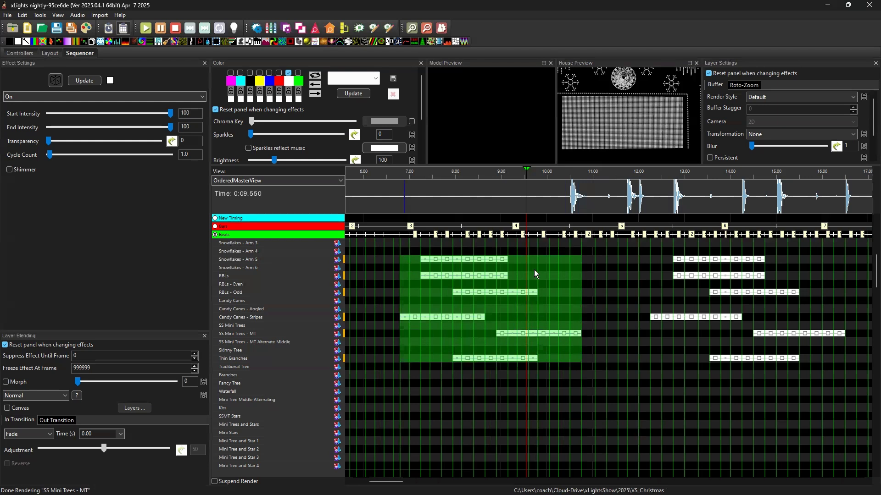
click(603, 268)
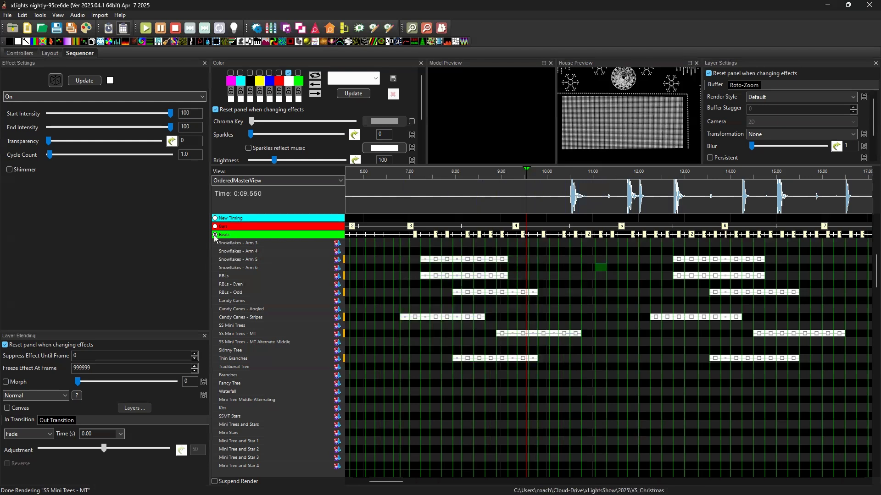
click(389, 267)
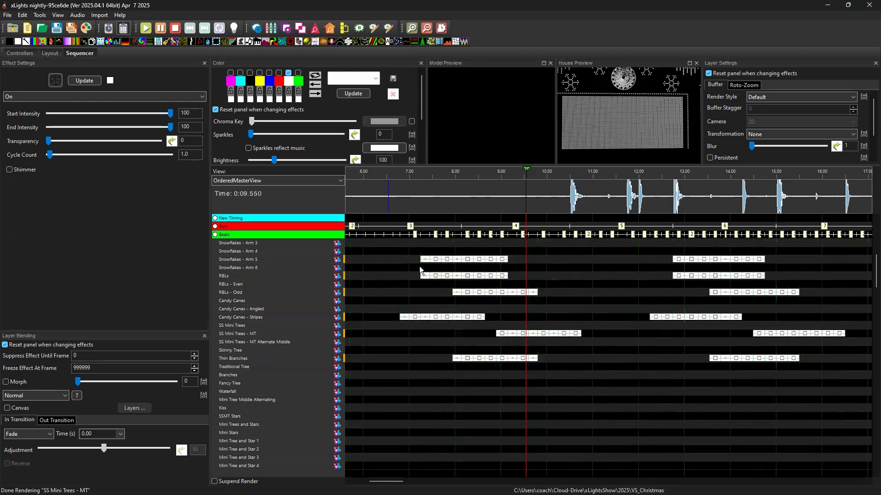
click(216, 235)
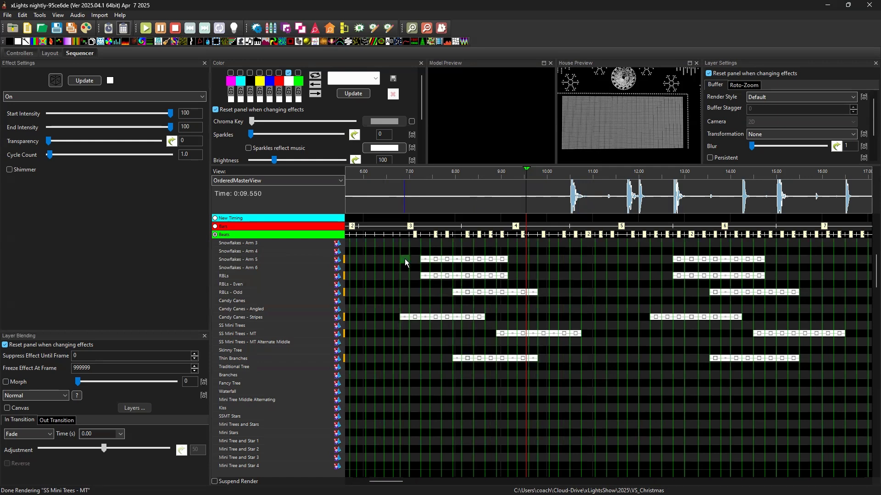
drag(405, 259, 575, 358)
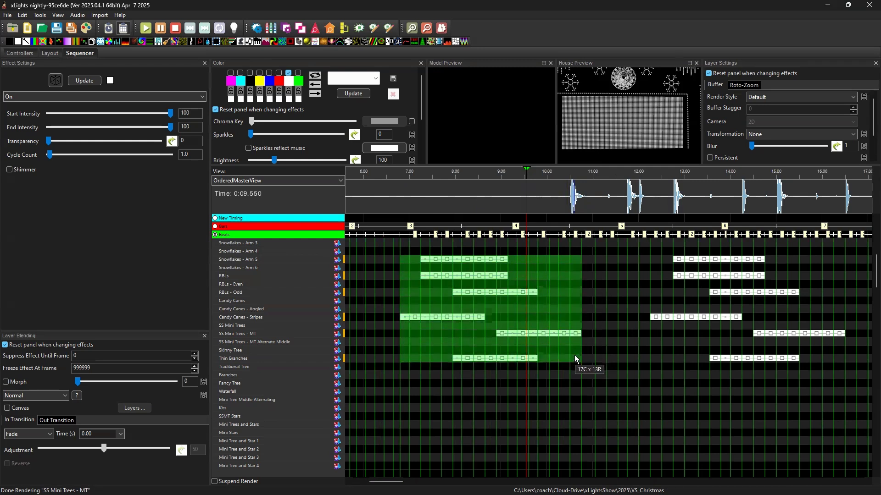
click(579, 260)
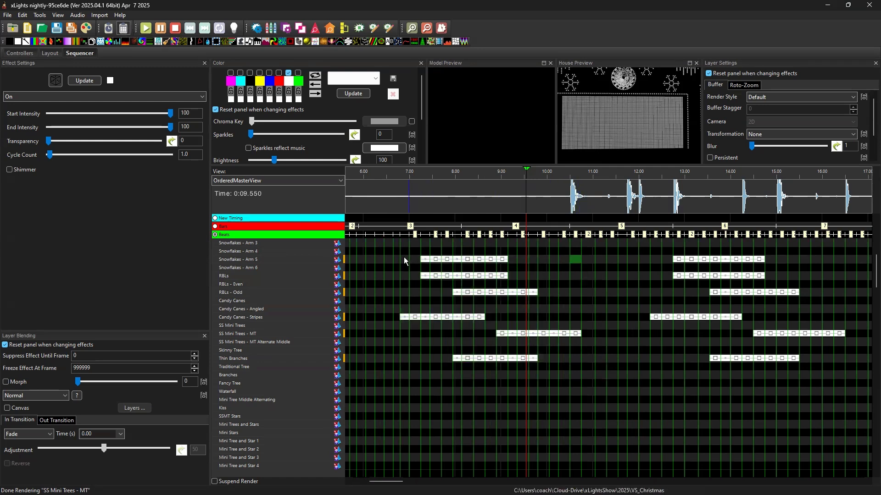
Examine how the original block's cells are selected from about 6.8 to 10.75 seconds, starting before the first Snowflakes - Arm 5 effect
drag(404, 257, 580, 358)
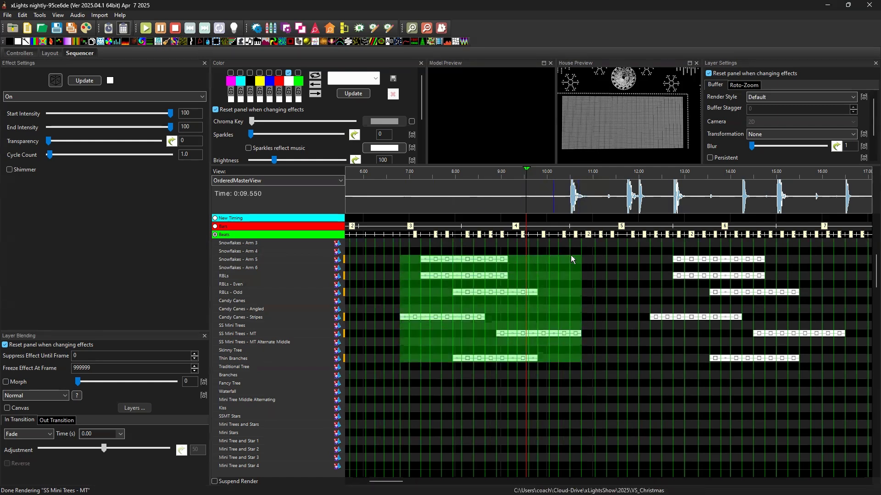
click(573, 249)
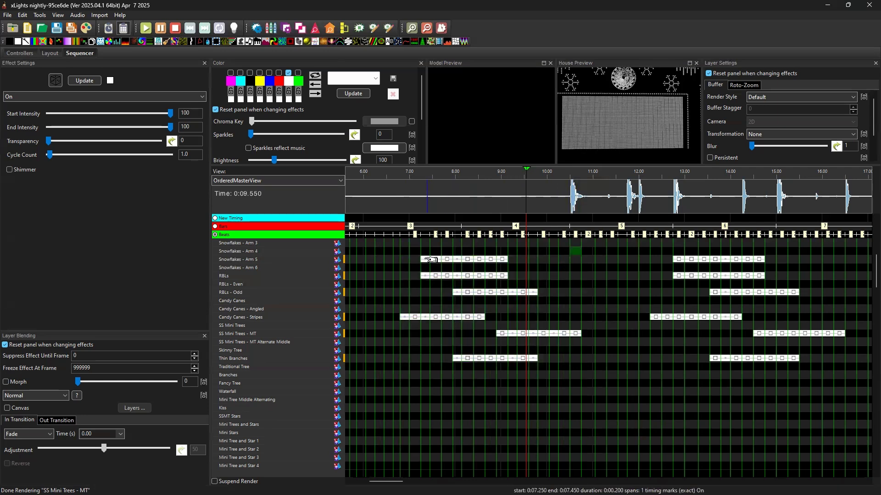
click(420, 260)
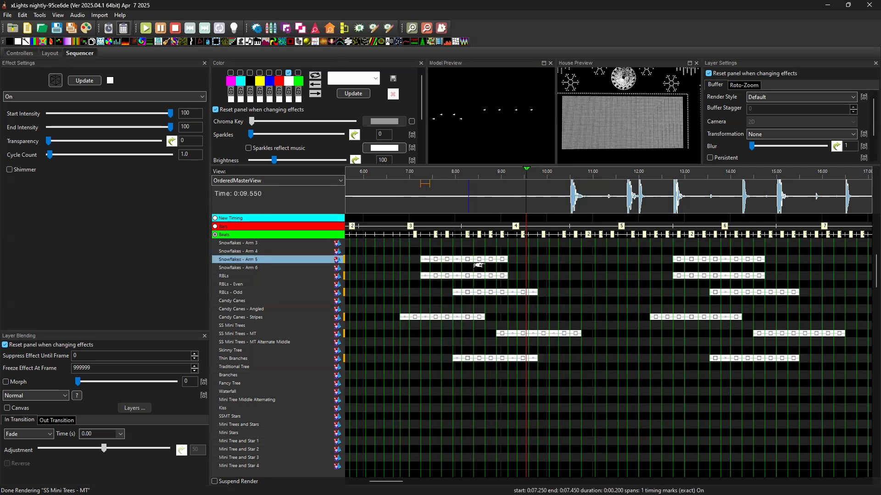
click(404, 260)
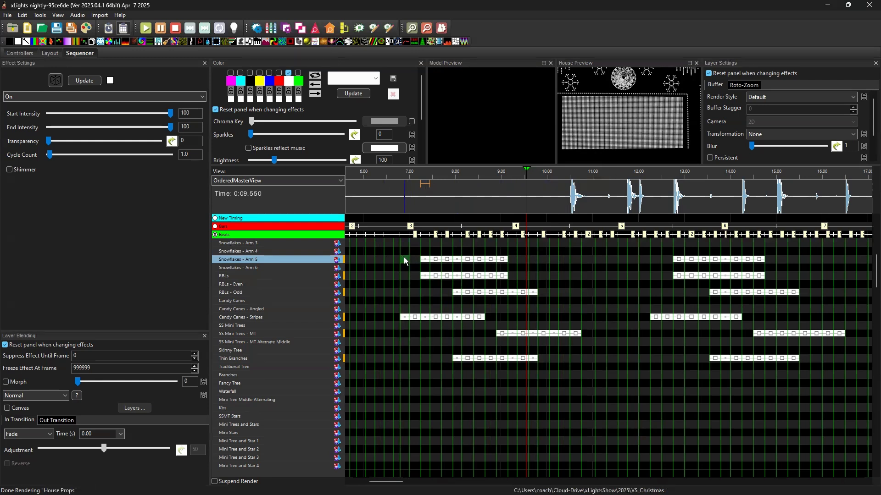
drag(404, 260, 545, 281)
drag(571, 320, 574, 360)
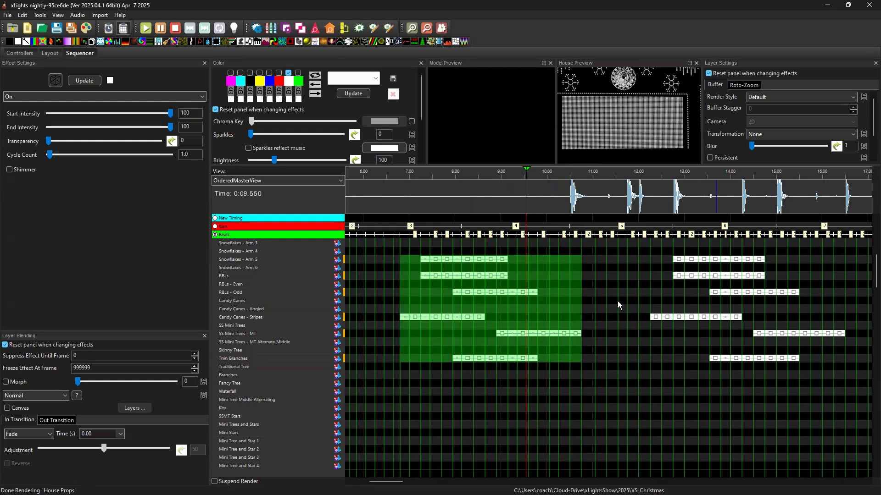
Delete the pasted effects between about 12 and 16.75 seconds on the Snowflakes - Arm 5 through Thin Branches rows
drag(845, 359, 645, 257)
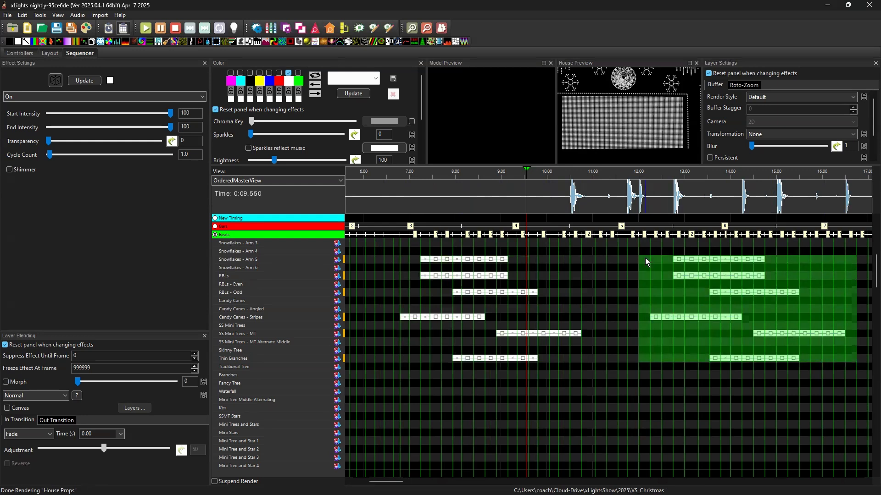
key(Delete)
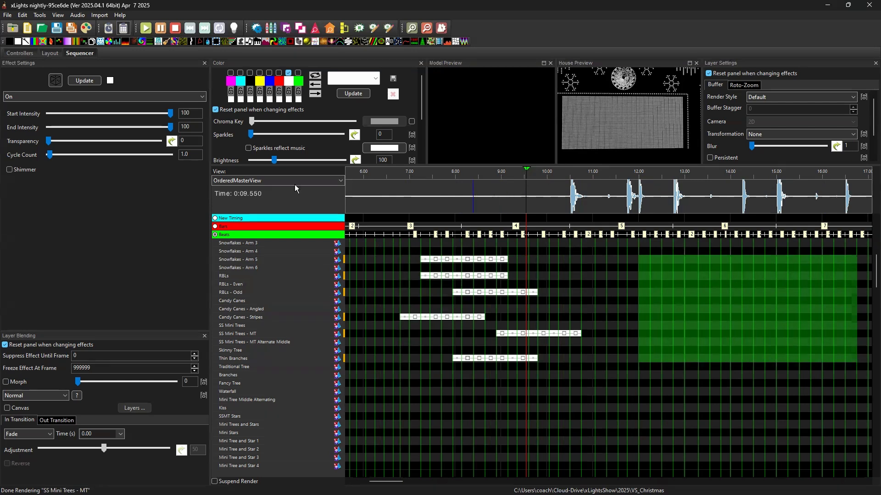
Replace the sequence's media file with Silent Night - The Soundlings.mp3 from the Training audio folder
click(10, 17)
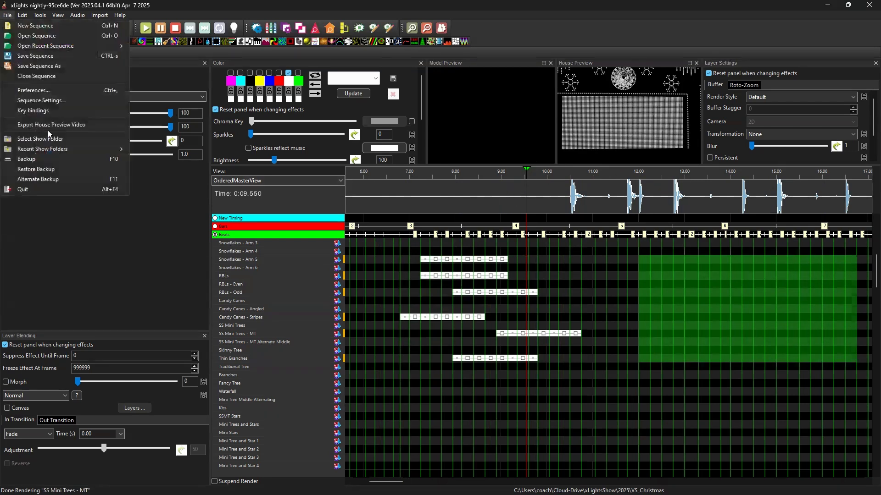
click(47, 105)
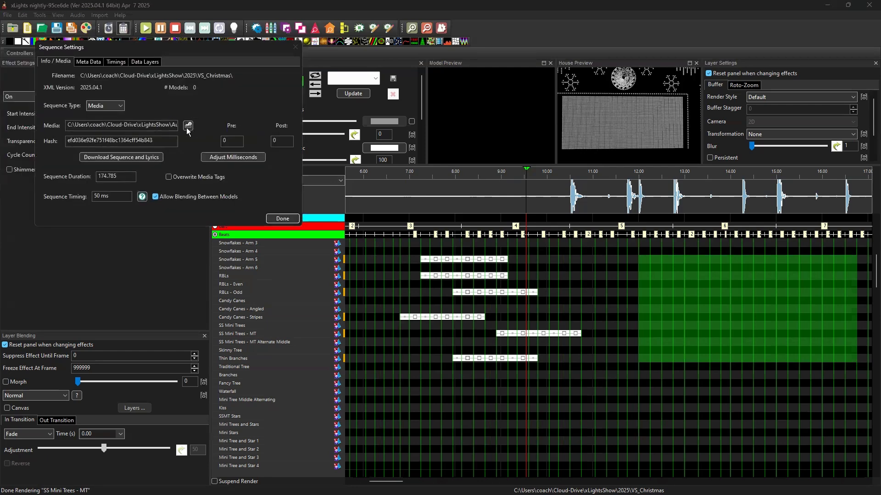
click(188, 125)
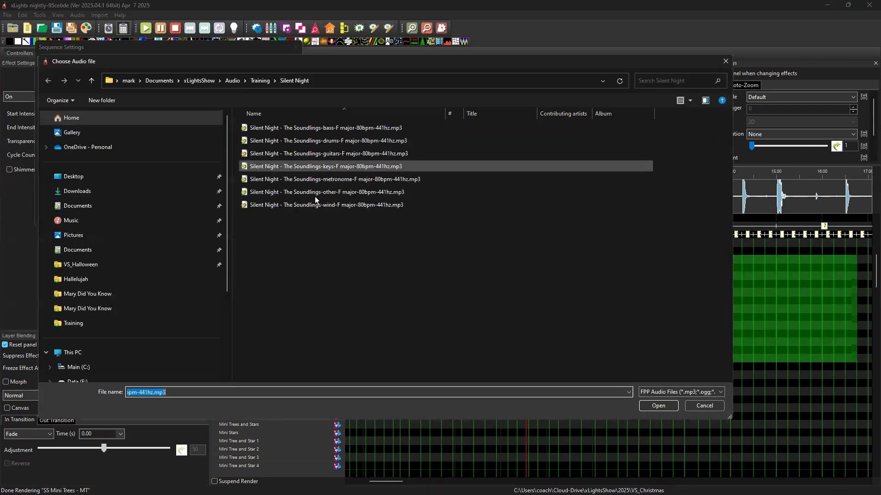
click(263, 83)
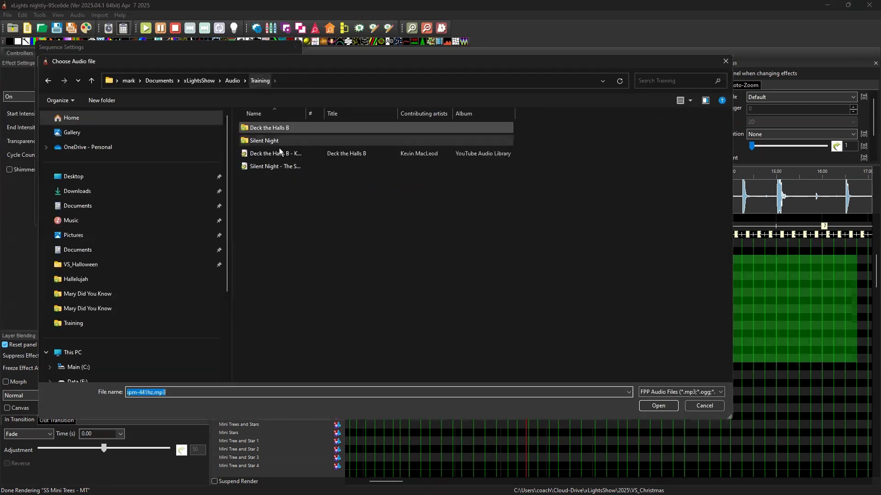
click(271, 166)
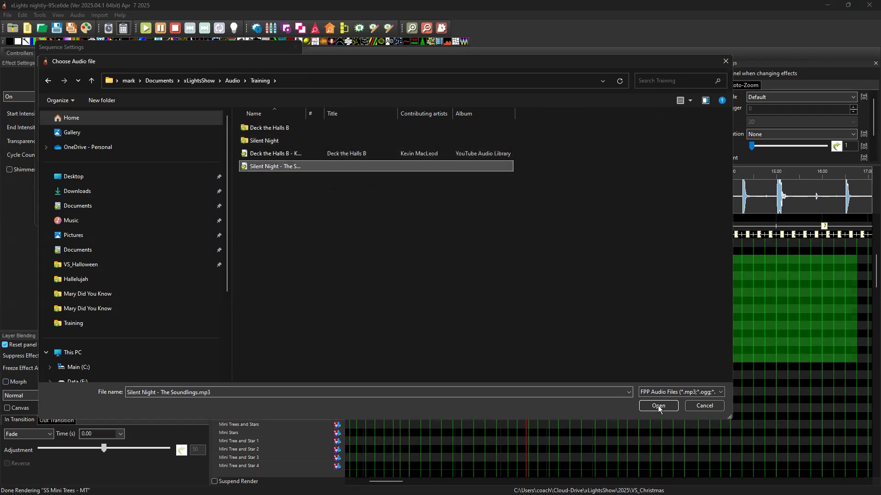
click(658, 404)
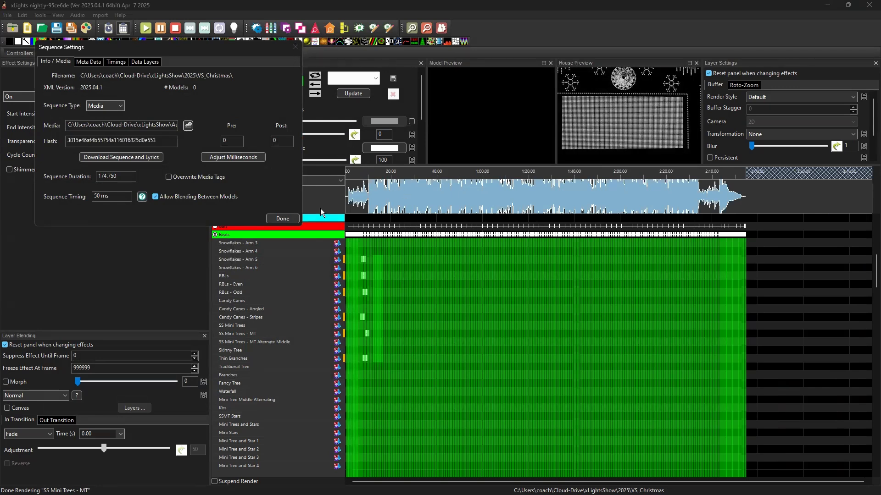
click(283, 218)
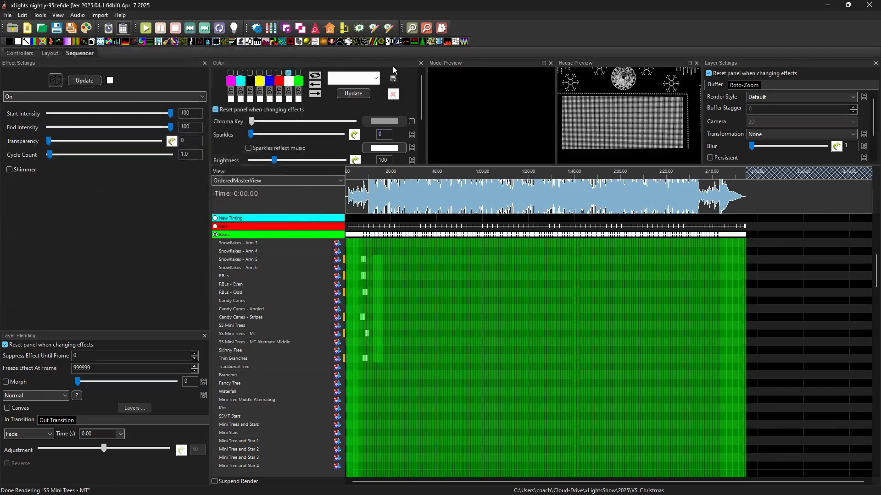
Display the song's bass waveform and compare it with the treble waveform
click(414, 28)
right_click(481, 200)
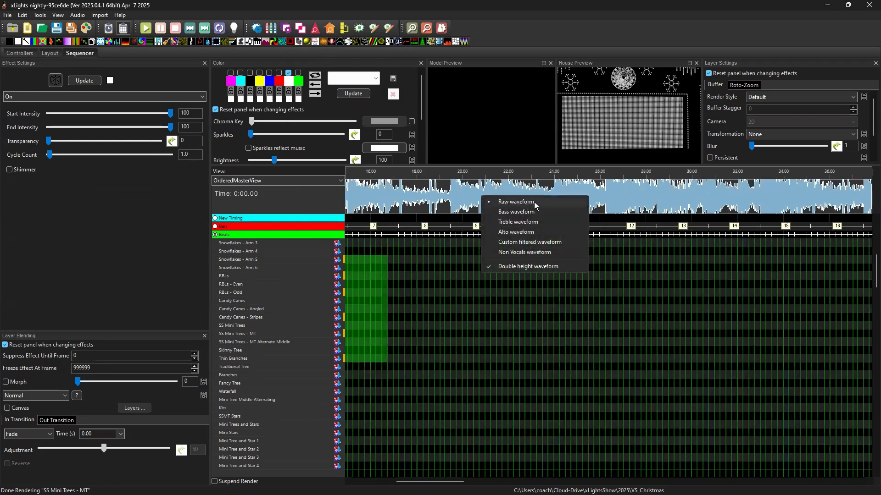
click(495, 212)
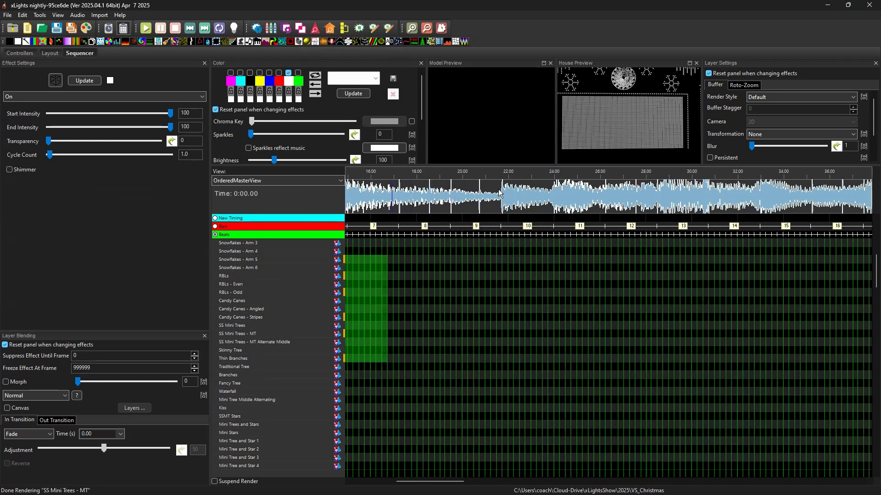
right_click(517, 196)
click(552, 223)
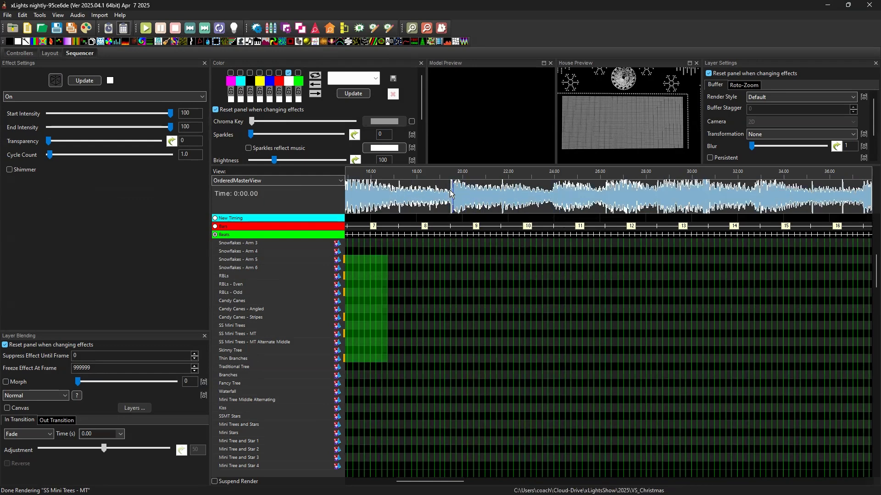
Display the alto and non-vocals waveforms, and return to the raw waveform
right_click(490, 200)
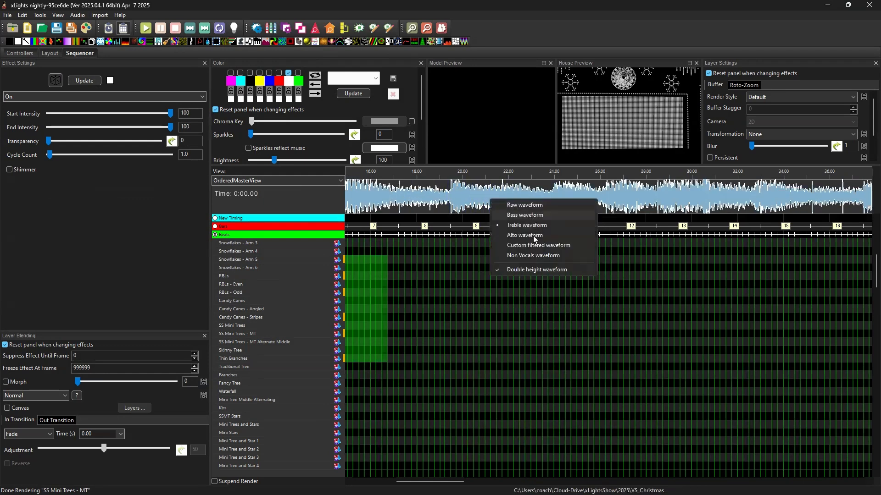
click(531, 236)
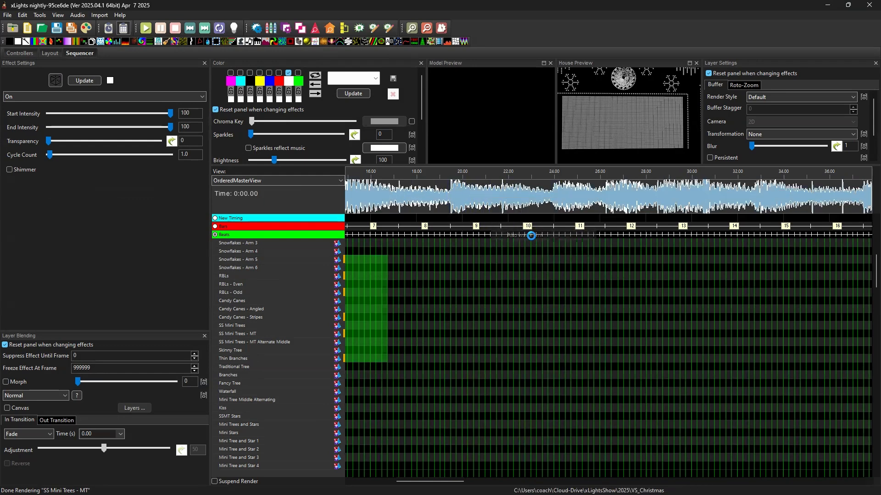
right_click(487, 201)
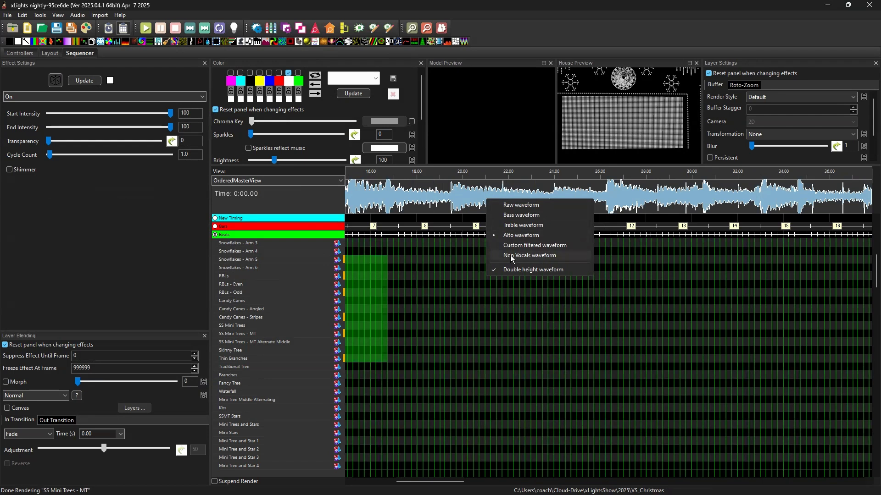
click(533, 256)
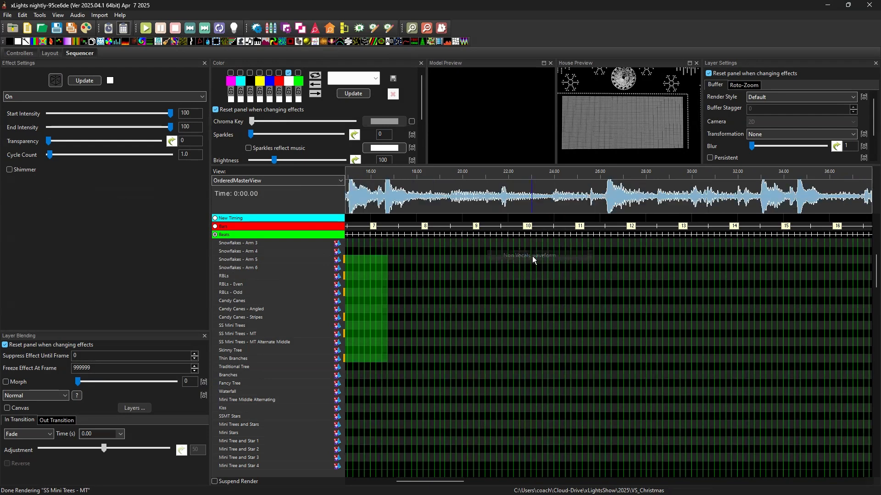
right_click(478, 192)
click(514, 197)
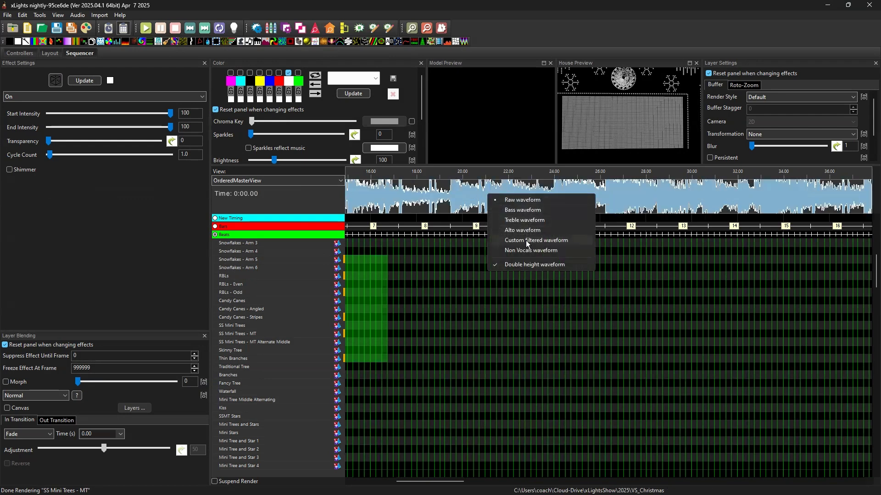
View a custom filtered waveform with a raised low note and a lowered high note, and restore the raw waveform
click(526, 241)
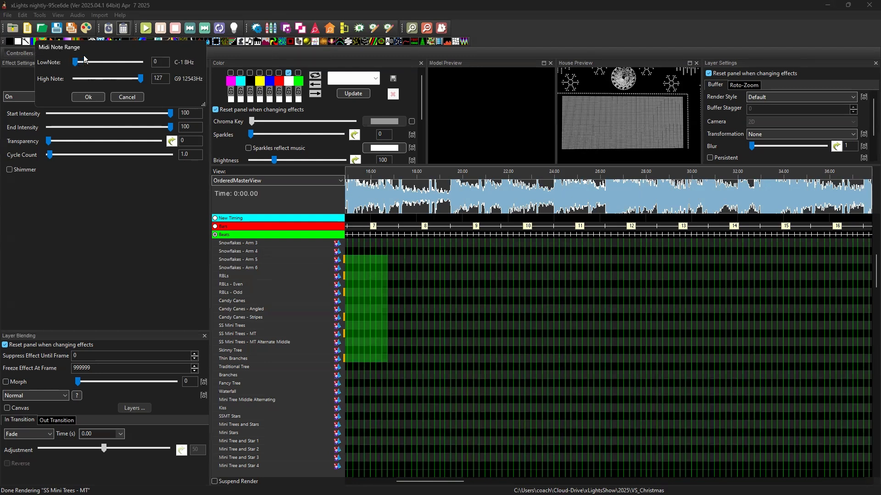
drag(76, 62, 72, 62)
mouse_move(81, 64)
mouse_down()
mouse_move(70, 64)
mouse_move(98, 70)
mouse_up()
drag(141, 81, 105, 81)
click(88, 97)
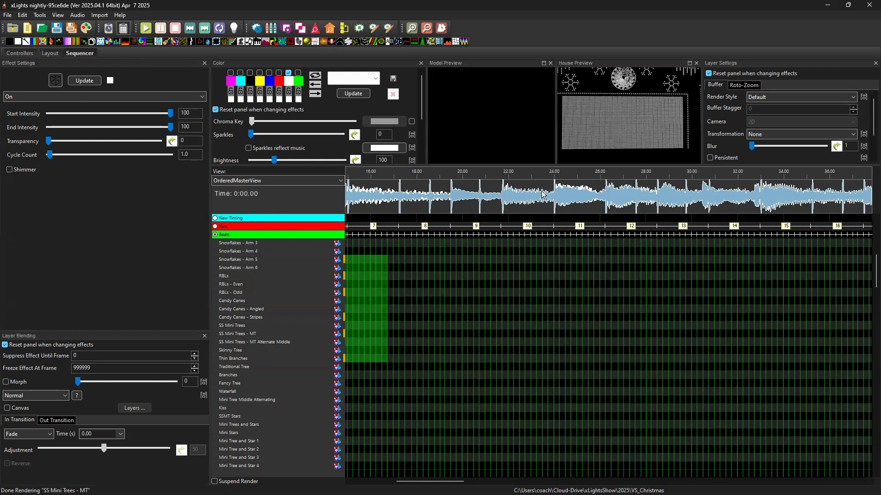
right_click(493, 198)
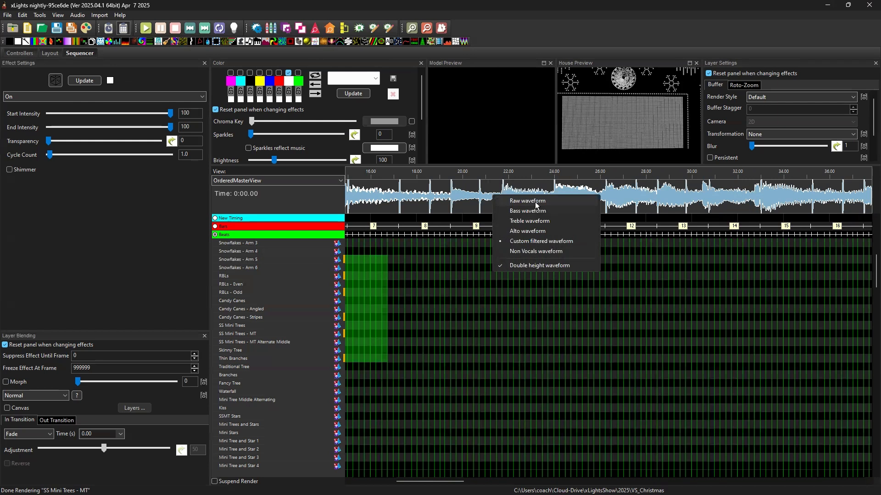
click(535, 202)
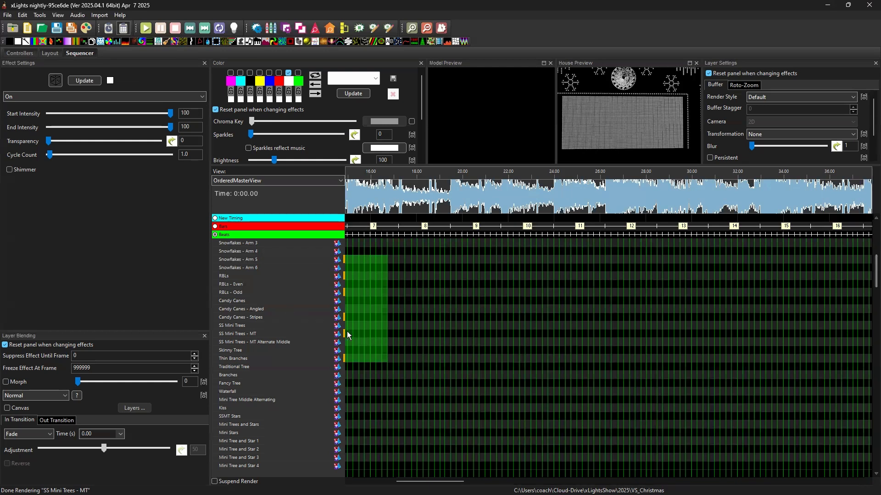
Mark out bars 9, 10 and 11 one after another with multi-row cell selections starting on the Snowflakes - Arm 5 row
click(442, 287)
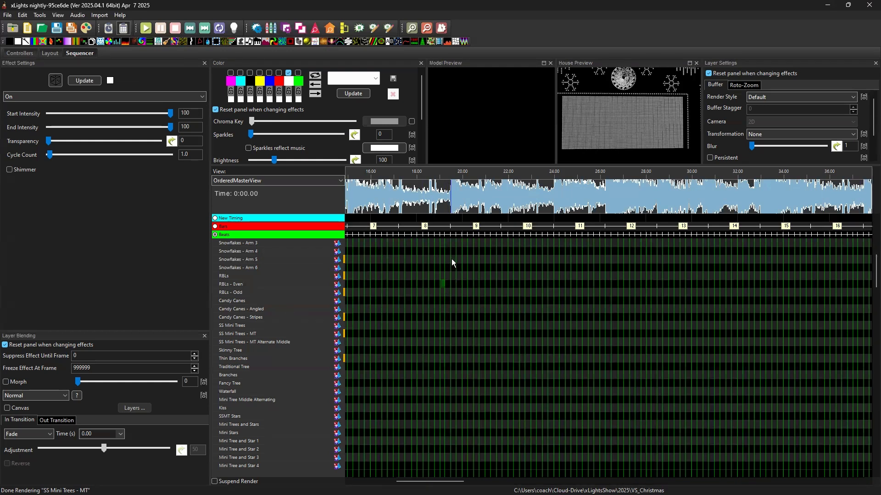
drag(452, 259, 502, 370)
drag(504, 259, 553, 260)
drag(550, 294, 550, 392)
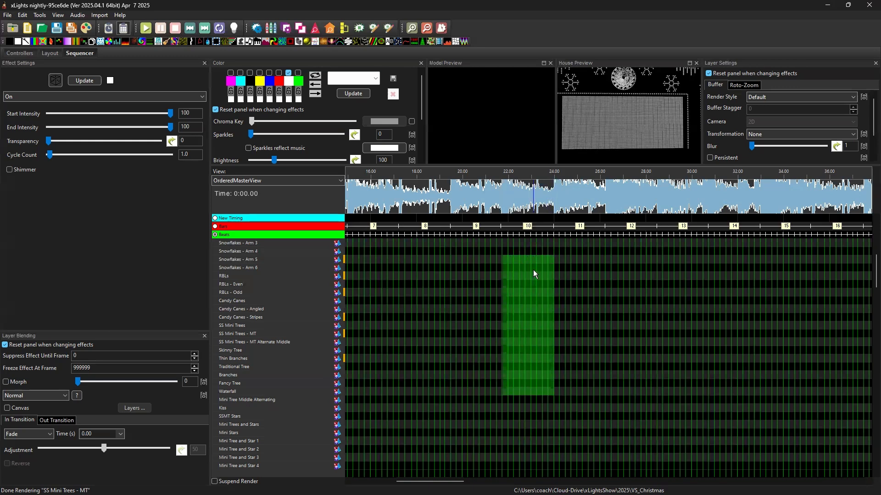
drag(556, 261, 601, 388)
click(650, 356)
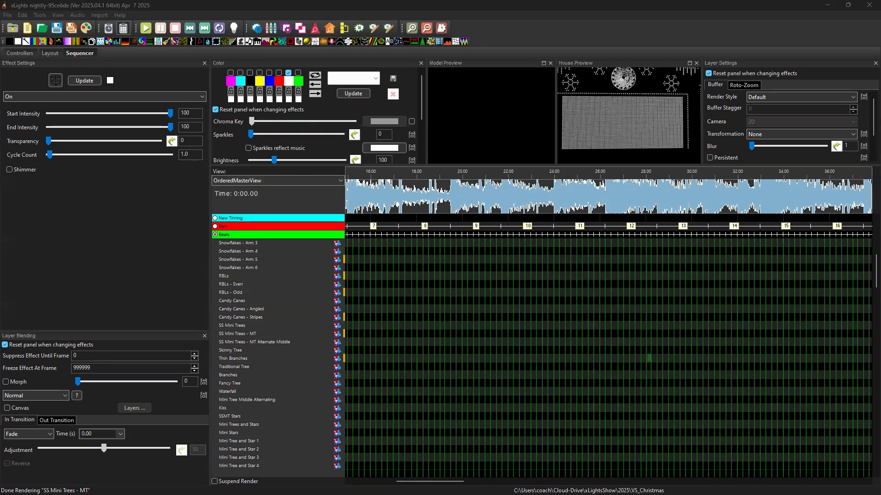